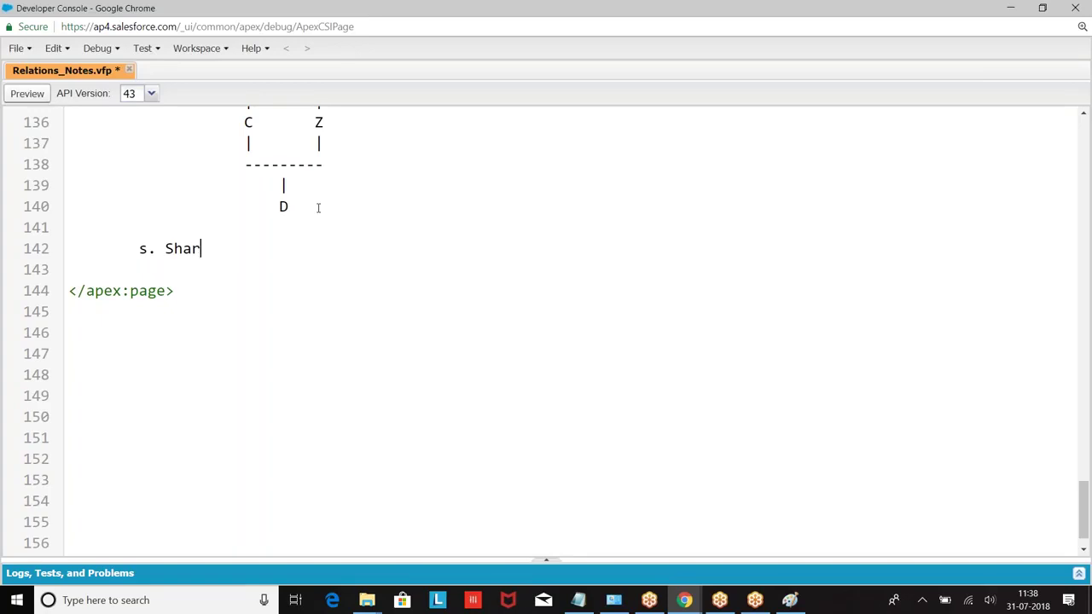
Complete the heading of item s on line 142 so it reads "s. Sharing settings :".
key(BackSpace)
text(settings :)
key(Return)
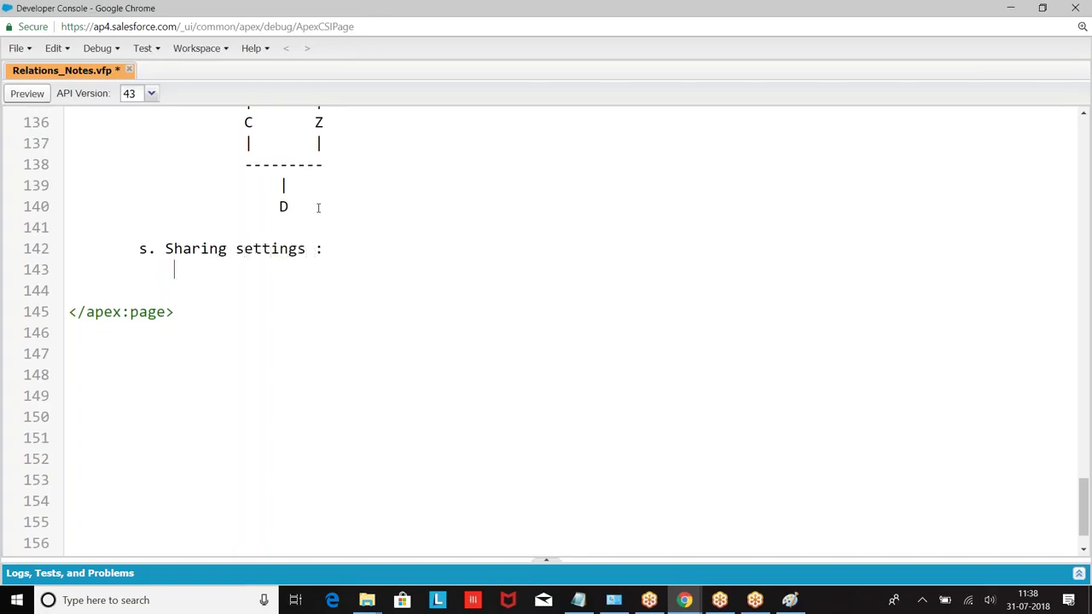
Write the description under the Sharing settings heading: "This will specify which user can perform Create/Edit/Delete/Read operation on corresponding".
text(This will specify which user can perform Cre)
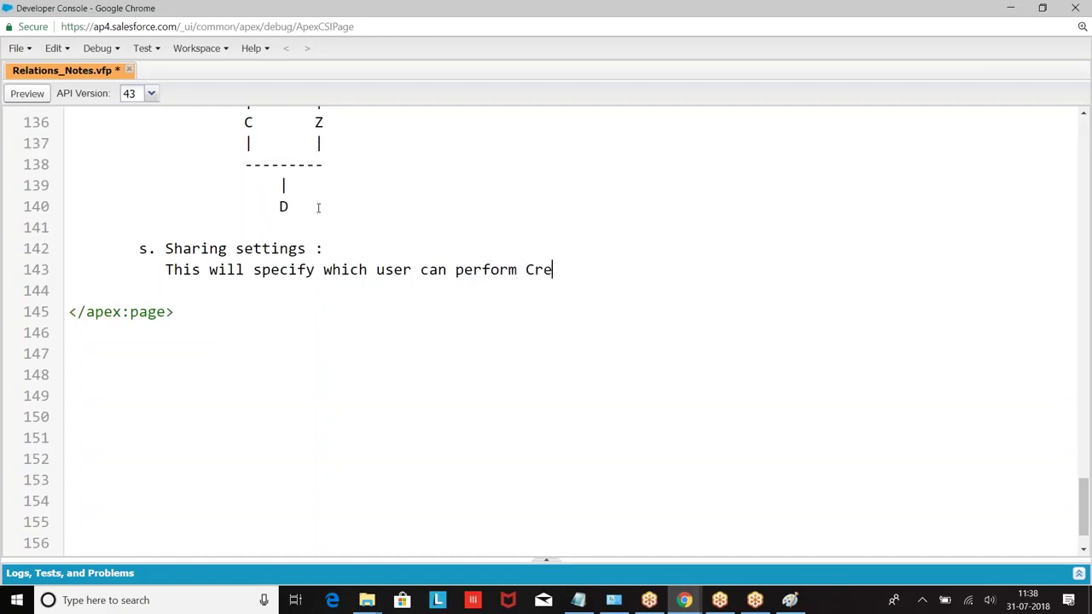
text(ate/Edit/)
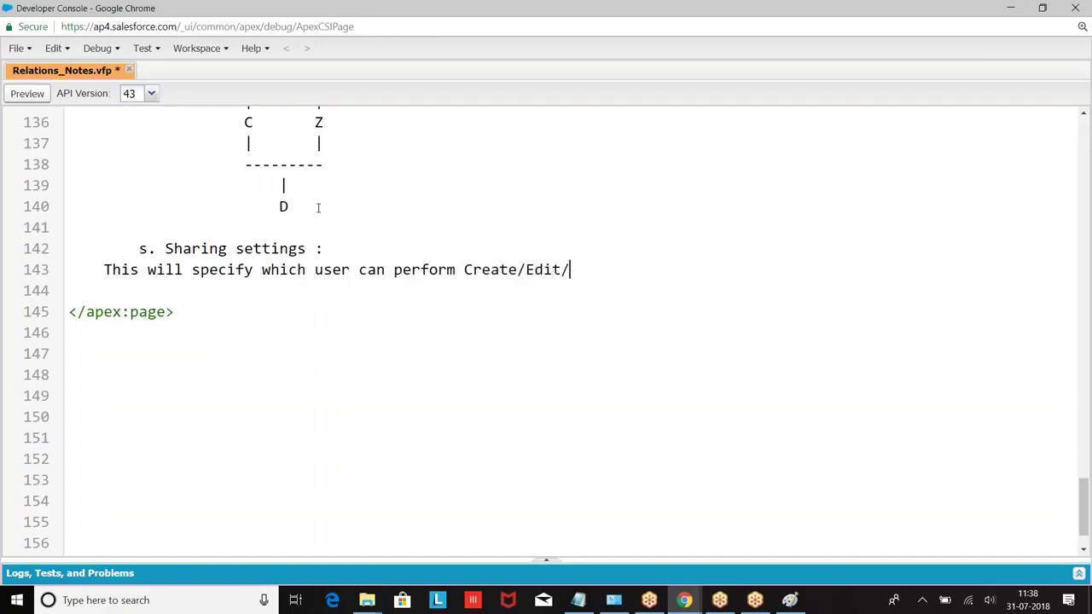
text(Delete/Read)
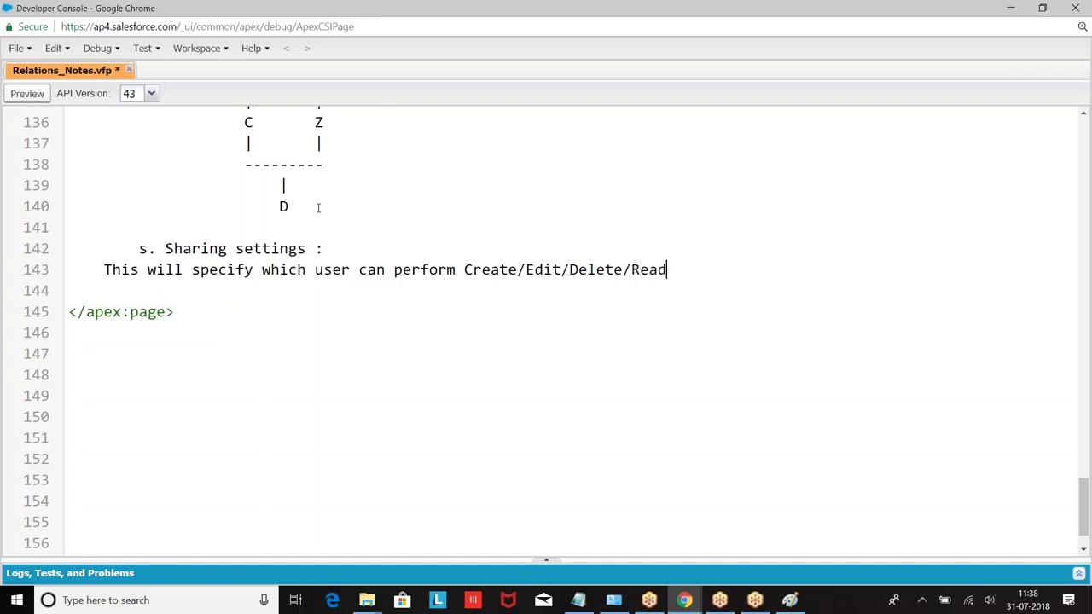
text( operation on)
key(BackSpace)
text(on cr)
key(BackSpace)
text(orreso)
key(BackSpace)
text(podning)
key(BackSpace)
key(BackSpace)
key(BackSpace)
key(BackSpace)
key(BackSpace)
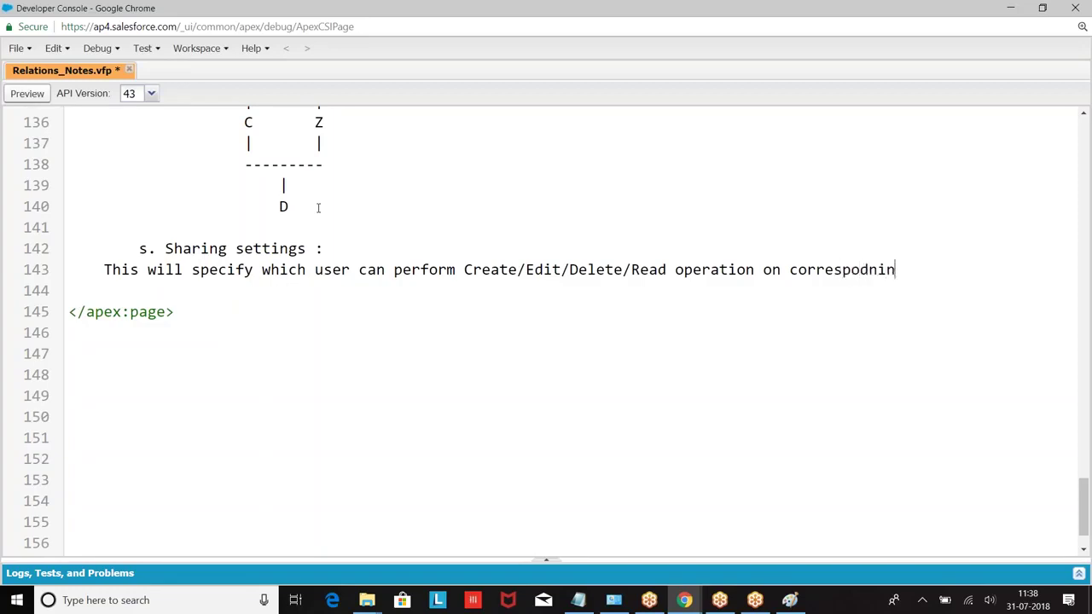
text(nding)
Indent the description line to align with the heading text and finish the sentence on a new line with "Child record.".
key(Tab)
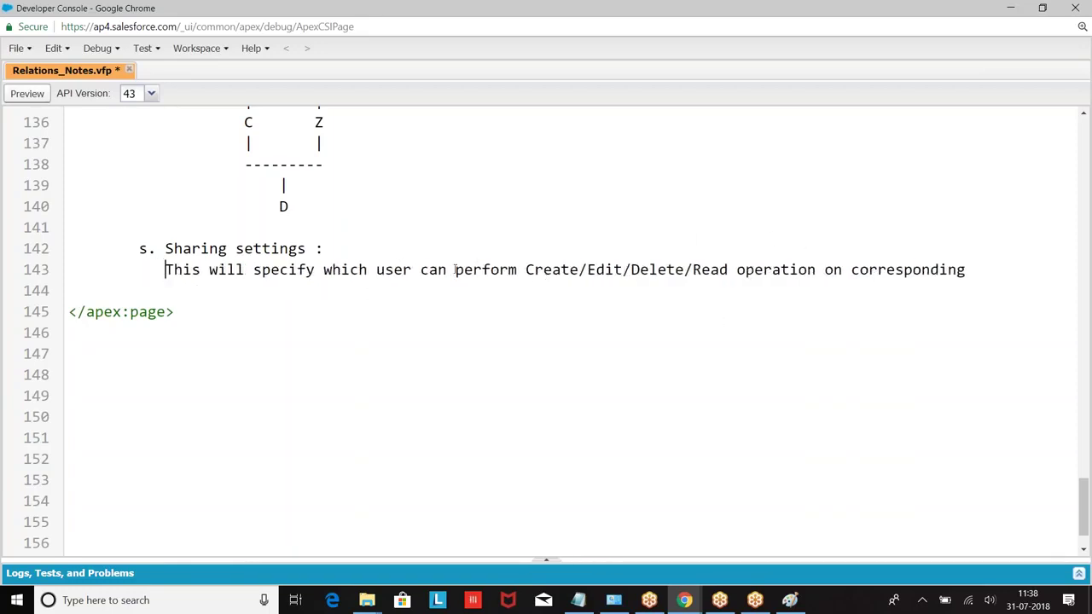
click(981, 271)
key(Return)
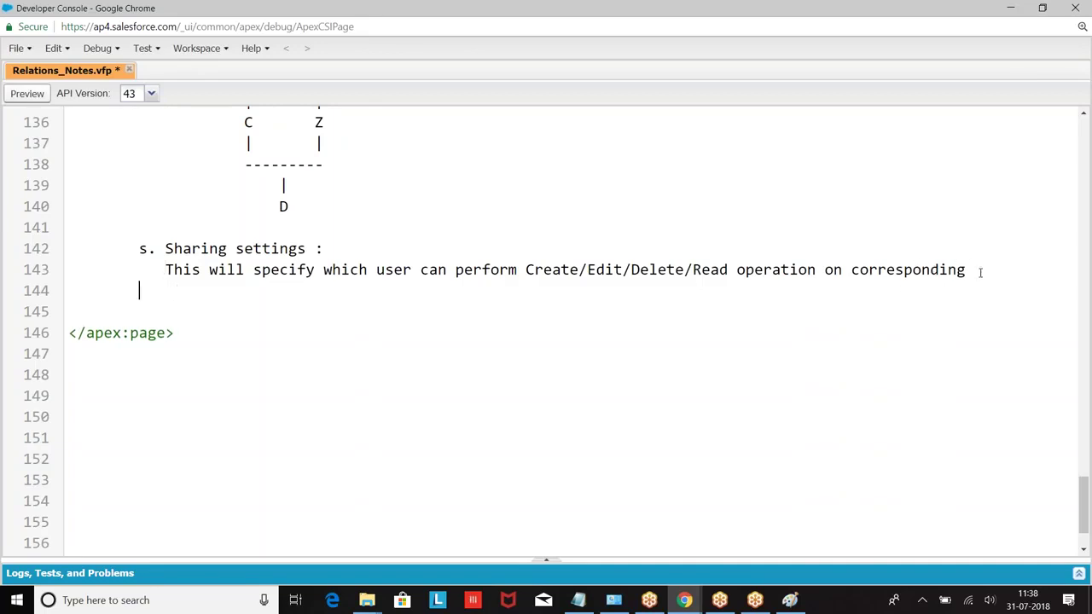
text(Child record.)
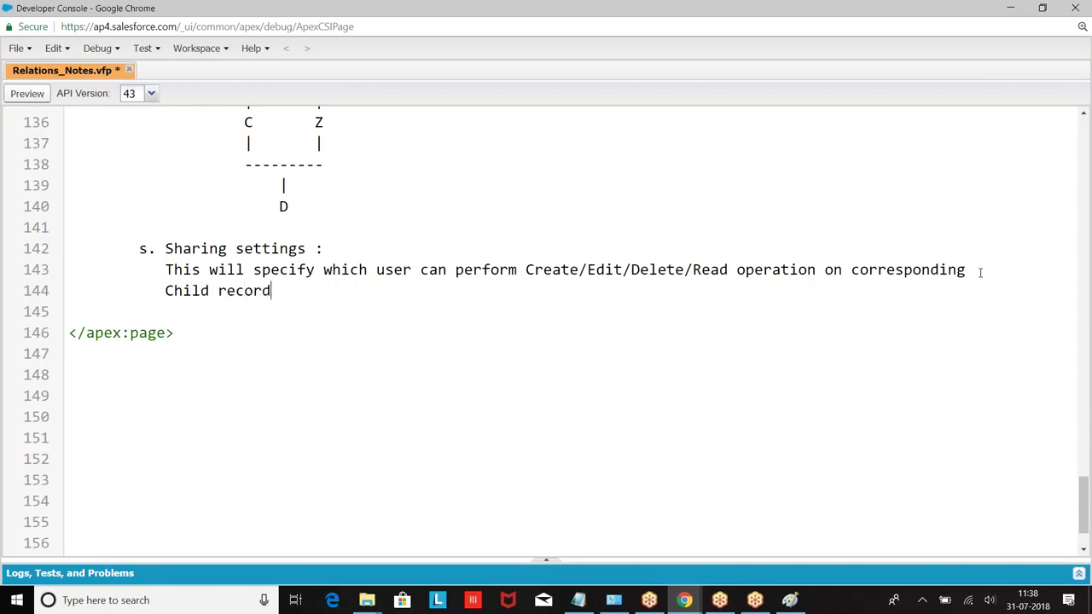
After a blank line, add "a. Read Only : If you choose this option ,All the users who have minimum read access on".
key(Return)
key(Return)
key(Tab)
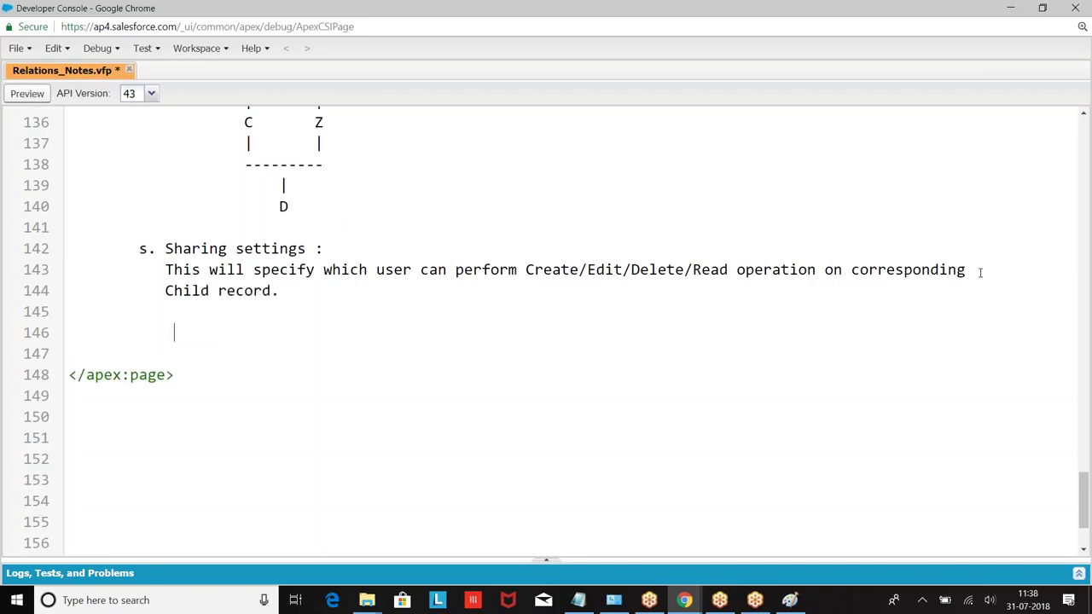
key(Tab)
text(a. Read Only : )
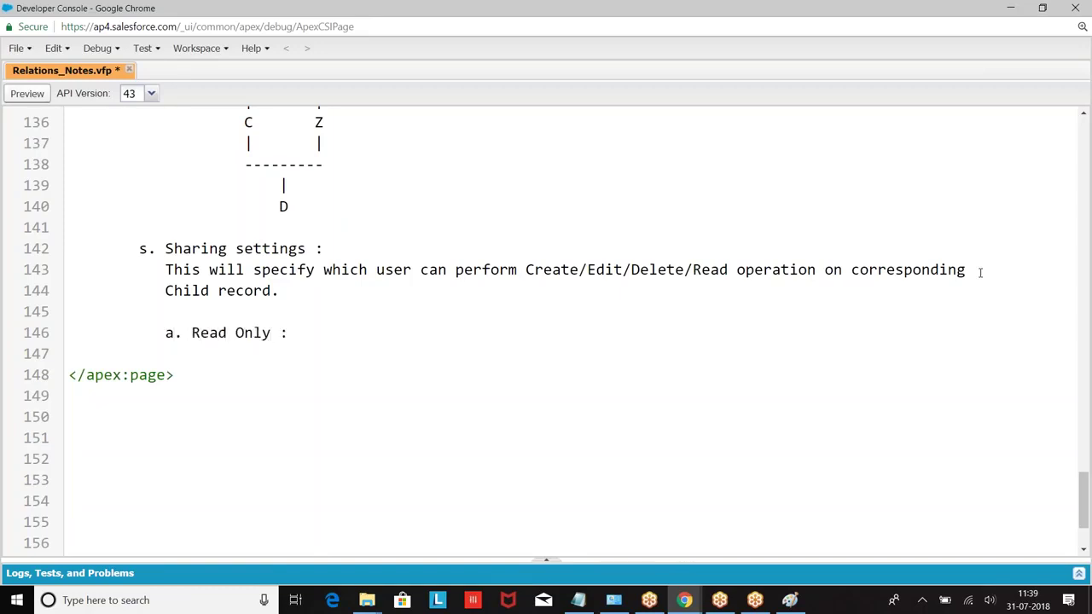
text(If you choose this option )
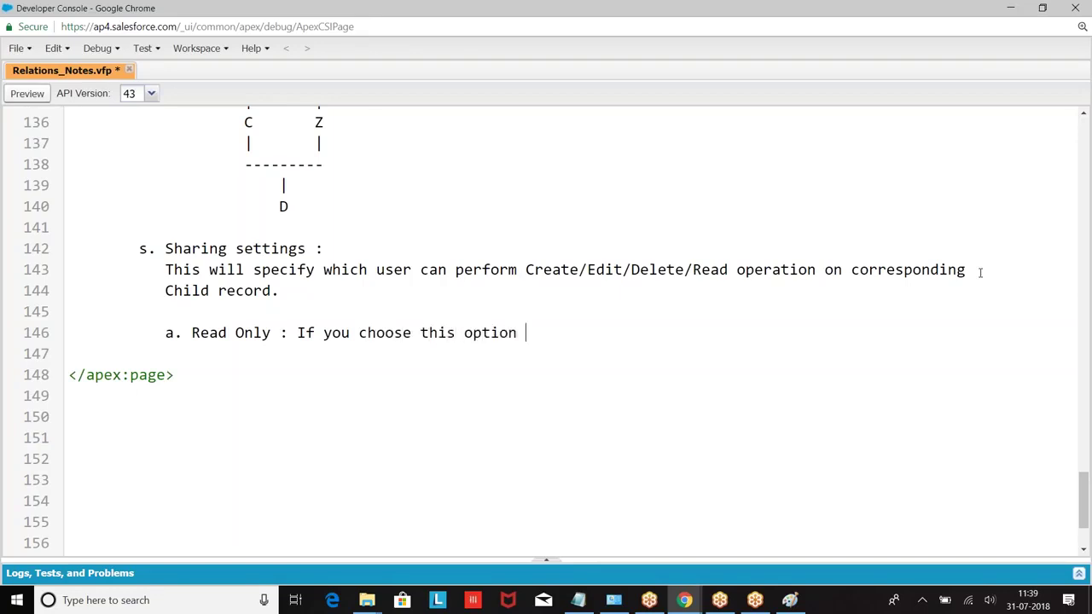
text(,All the users who have mn)
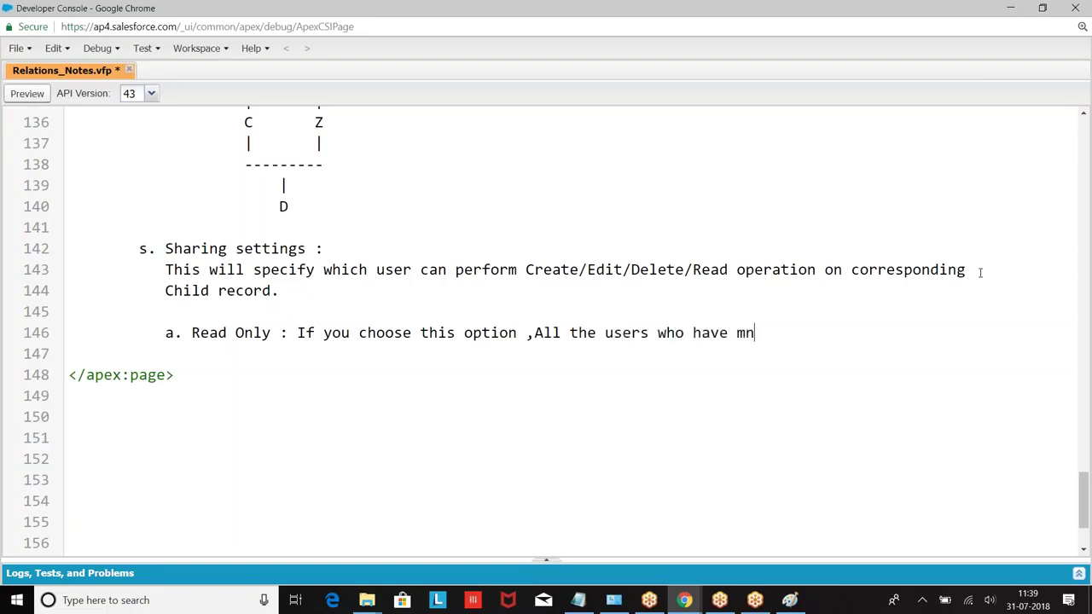
key(BackSpace)
text(inimum read )
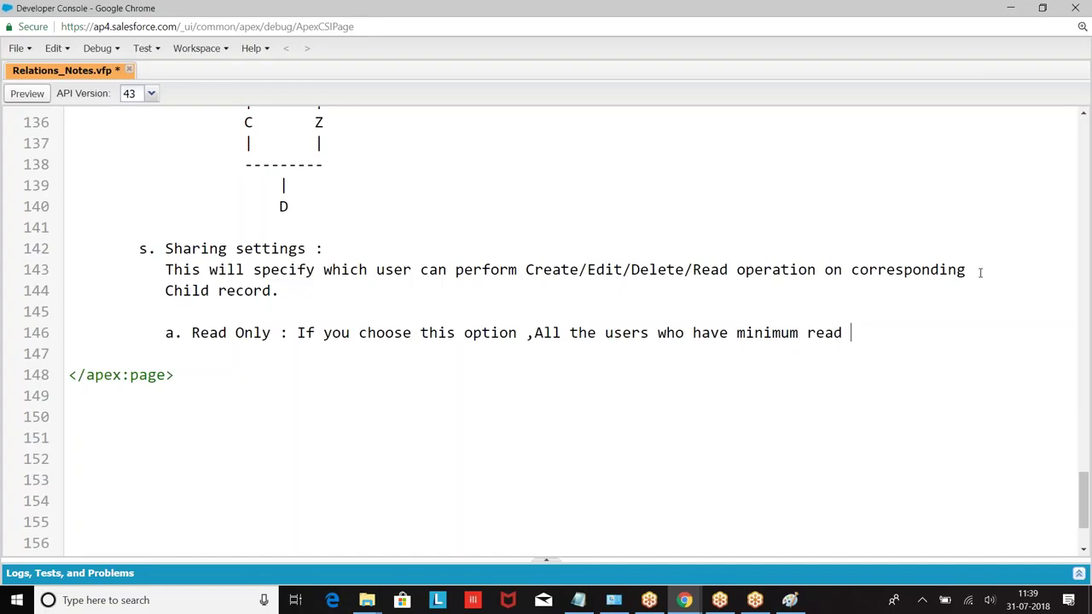
text(access on)
key(BackSpace)
text(on)
Continue the Read Only entry on a new line with "Master record can perform Create/Edit/Delete/Read operations on the corresponding child records".
key(Return)
text(Master r)
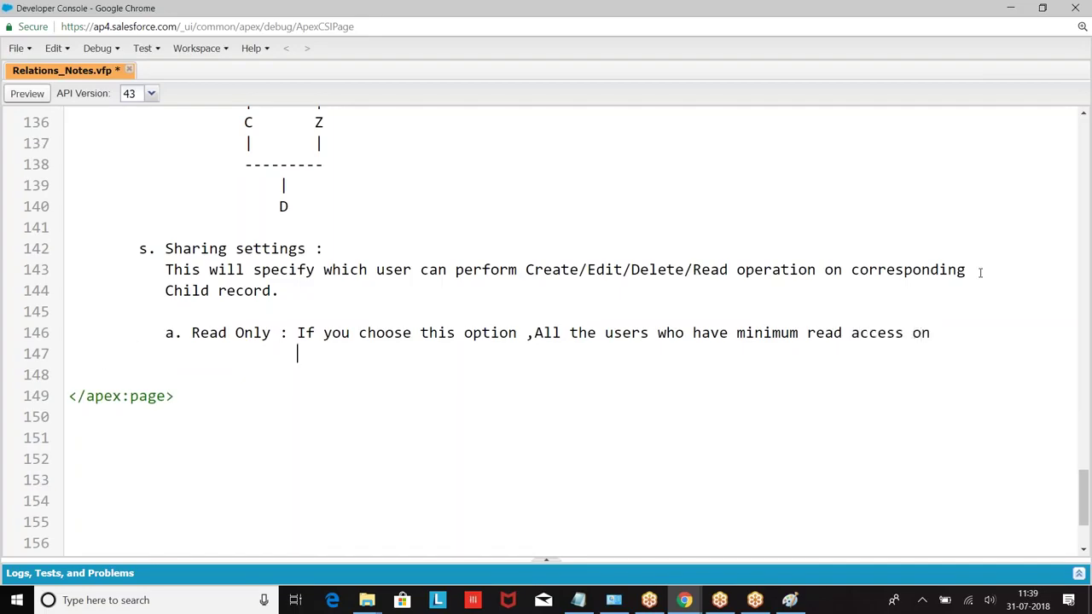
text(ecor)
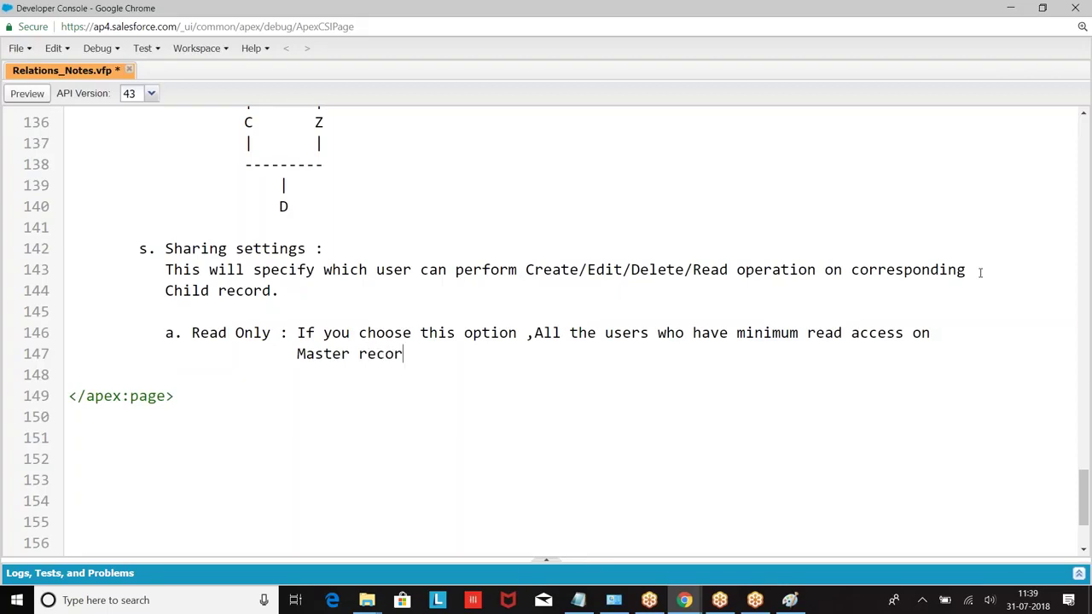
text(d can perform)
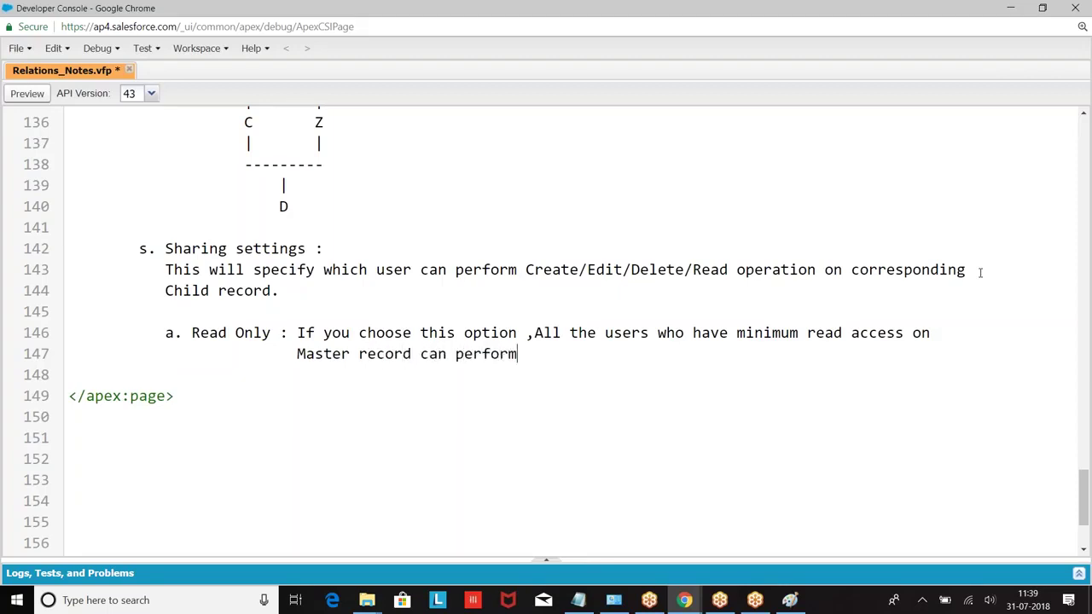
text( Create/Edi)
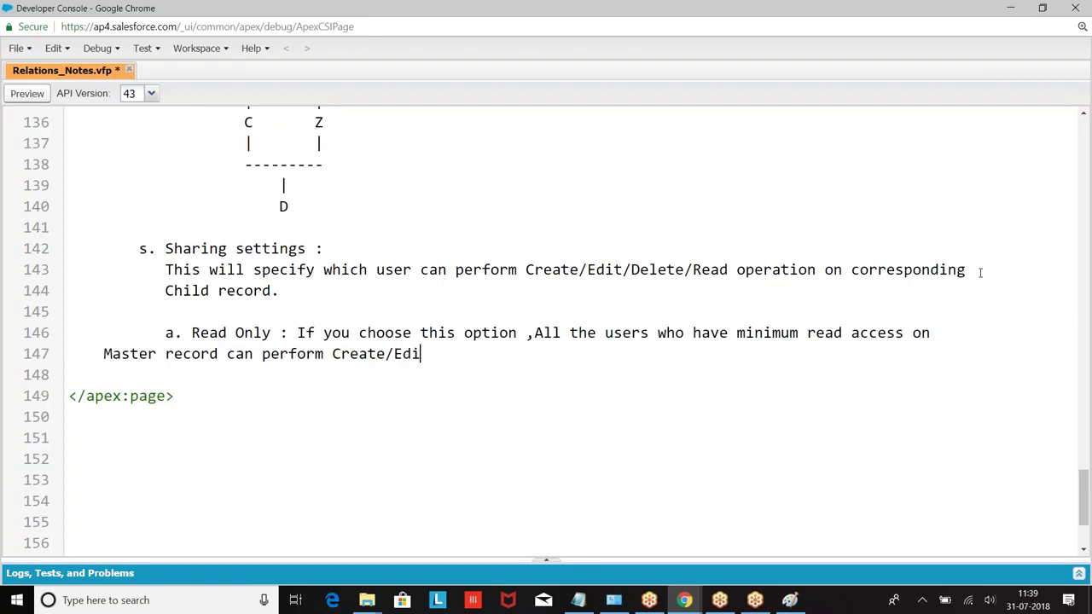
text(t/Delete/Rad)
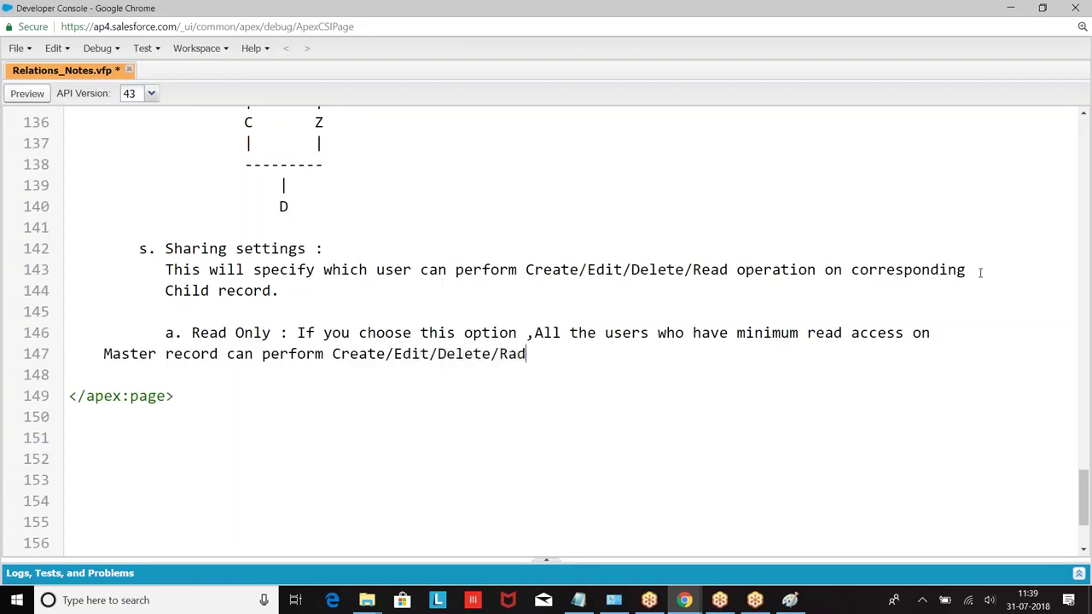
key(BackSpace)
key(BackSpace)
text(ead operatio)
text(n)
text(s on the ch)
text(ild r)
key(BackSpace)
key(BackSpace)
key(BackSpace)
key(BackSpace)
key(BackSpace)
key(BackSpace)
text(orres)
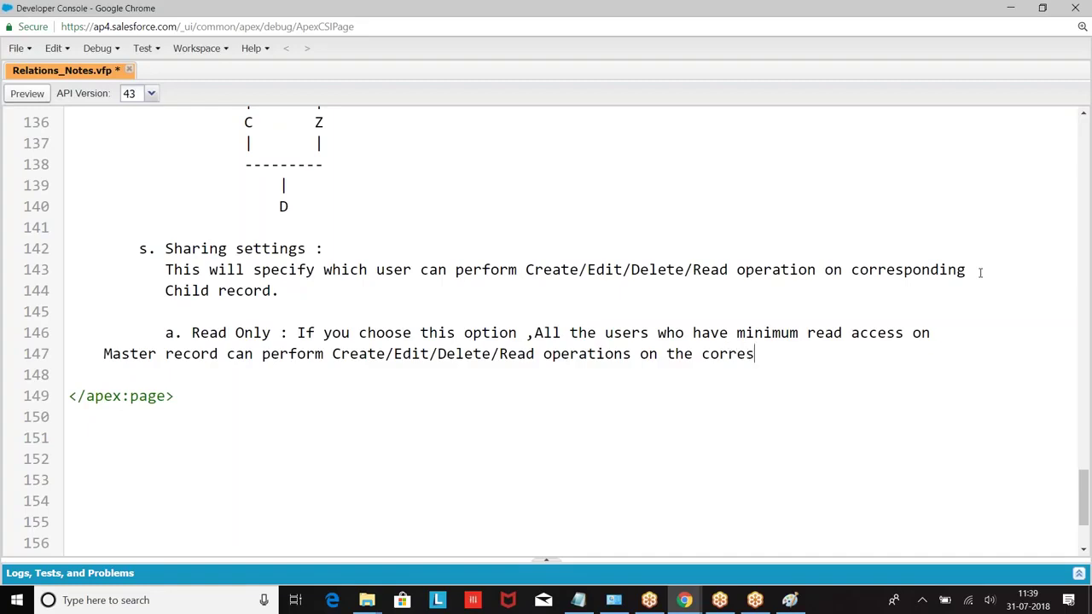
text(ponding child recrd)
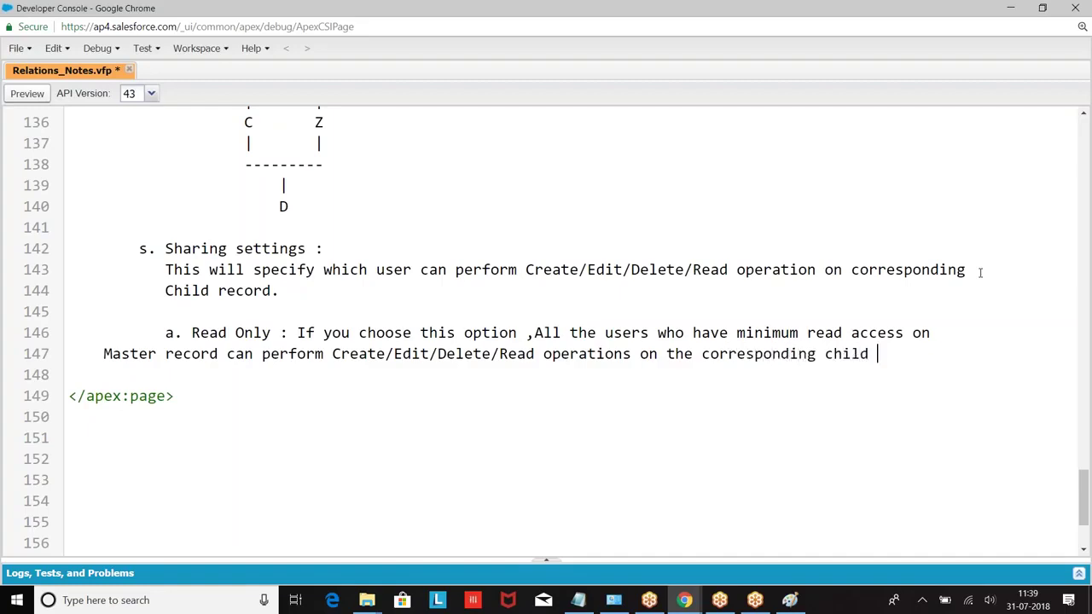
key(BackSpace)
key(BackSpace)
text(ords)
Indent the "Master record can perform" line so it aligns under "If you choose this option" in the Read Only entry.
scroll(514, 237, down, 3)
scroll(157, 263, up, 3)
click(103, 353)
key(Tab)
key(Tab)
key(Tab)
key(Tab)
key(Tab)
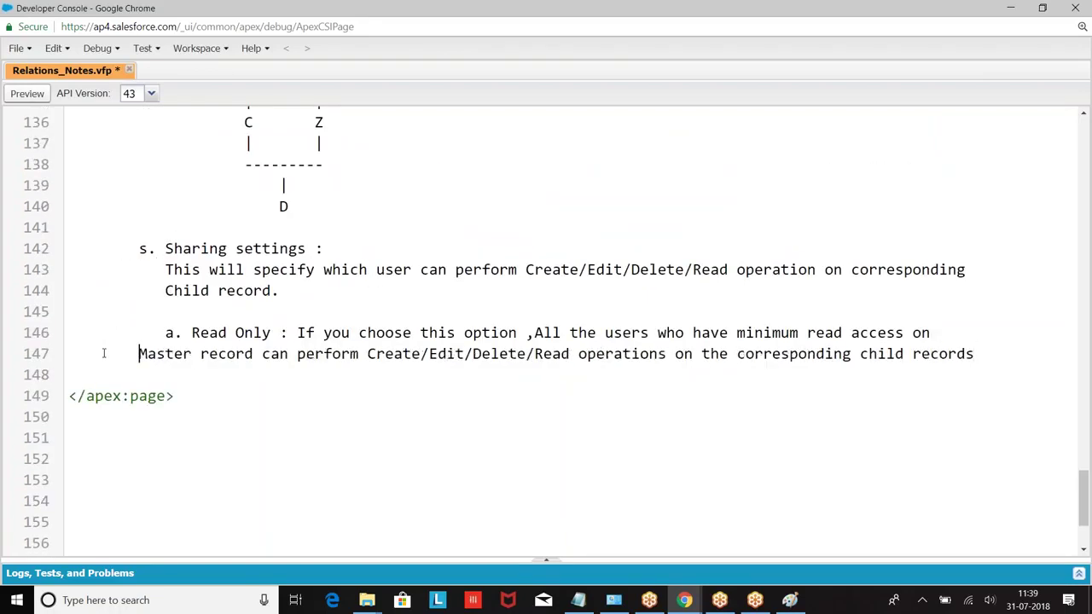
key(Tab)
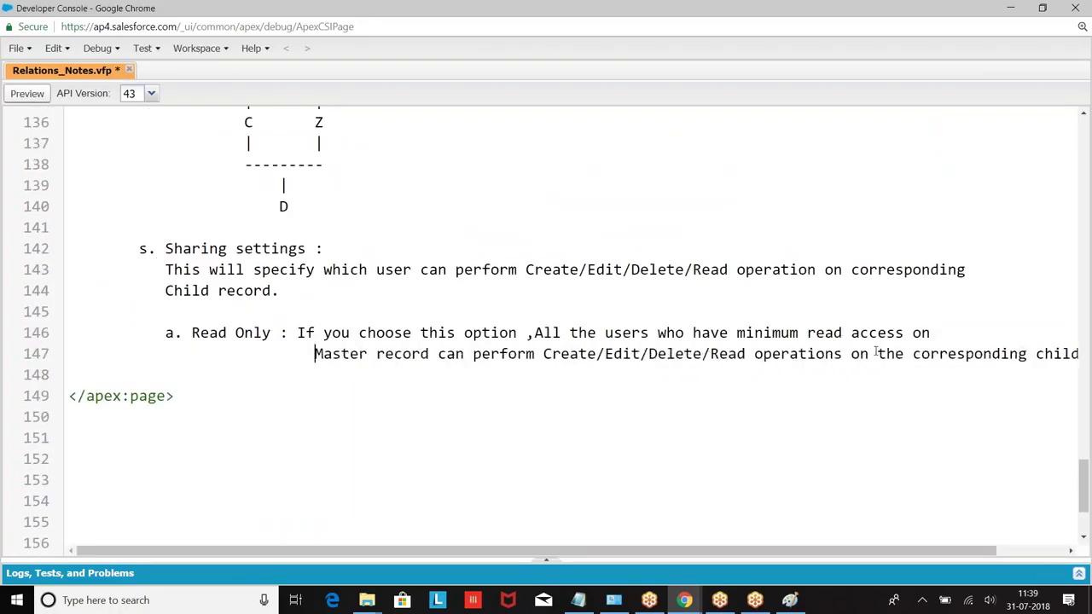
key(BackSpace)
key(BackSpace)
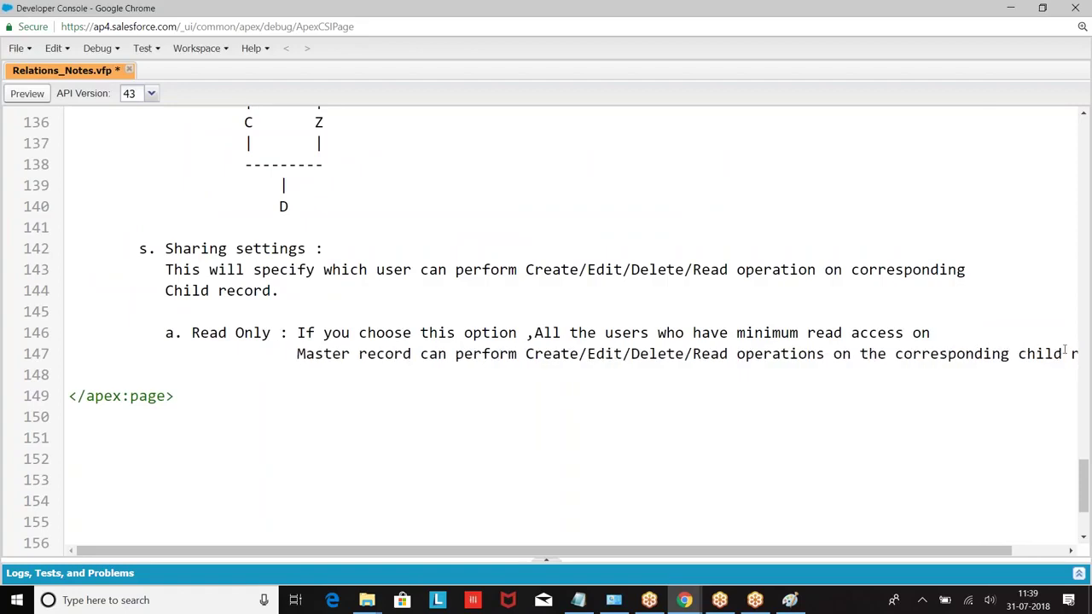
Move "corresponding child records" onto its own line, indented to align with the rest of the Read Only text.
key(Return)
key(Tab)
key(Tab)
key(Tab)
key(Tab)
key(Tab)
key(Tab)
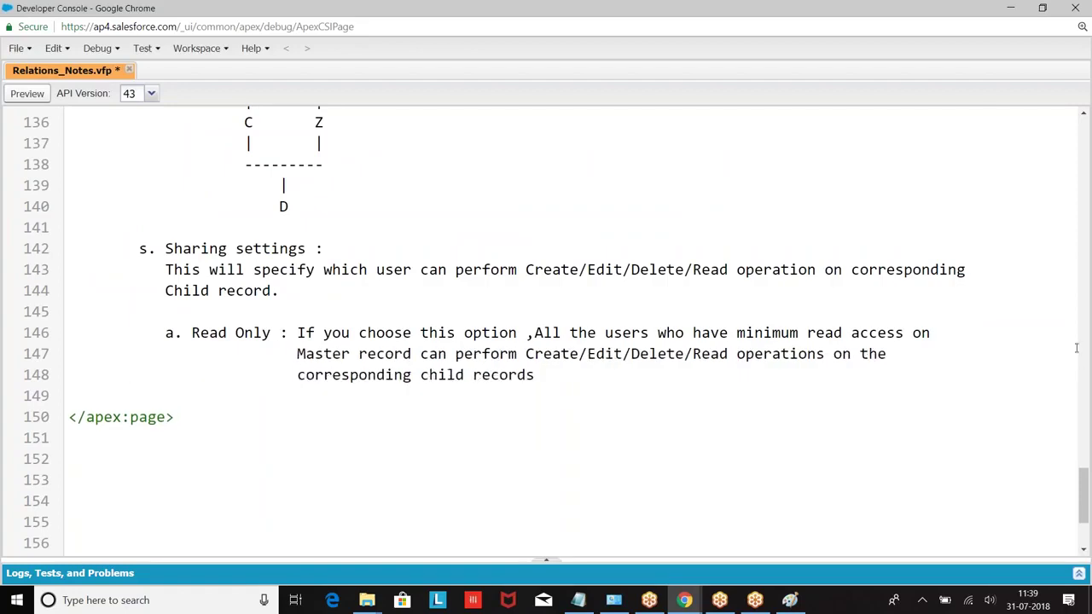
After a blank line, add "b. ReadWrite : If you choose this option ,All the users who have minimum readwrite access on".
scroll(674, 353, down, 2)
click(547, 307)
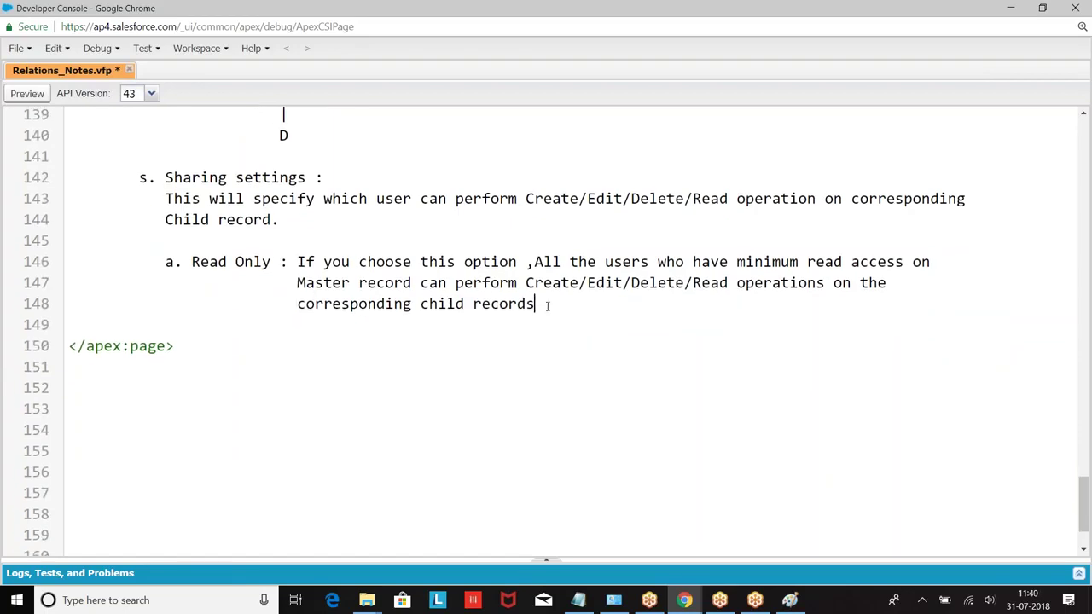
key(Return)
key(Return)
text(b. Read)
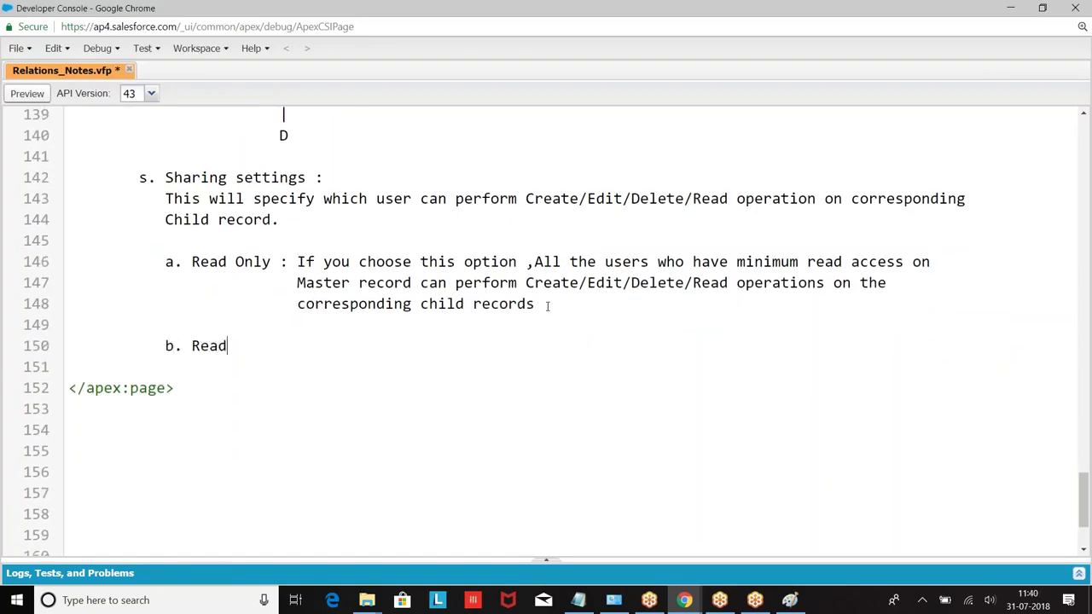
text(Write : If you choose this o)
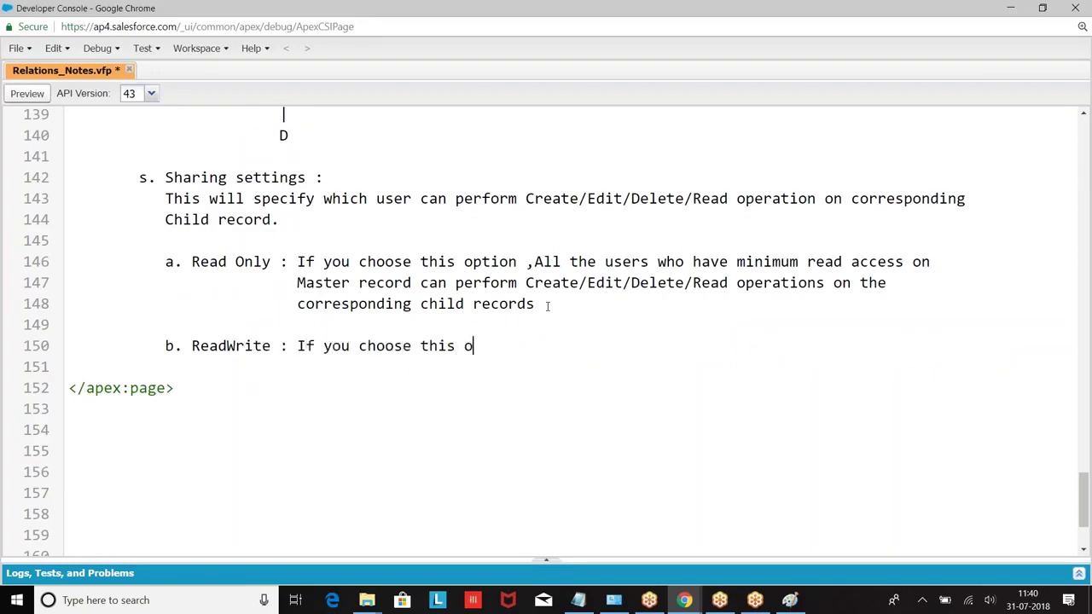
text(ption ,All the u)
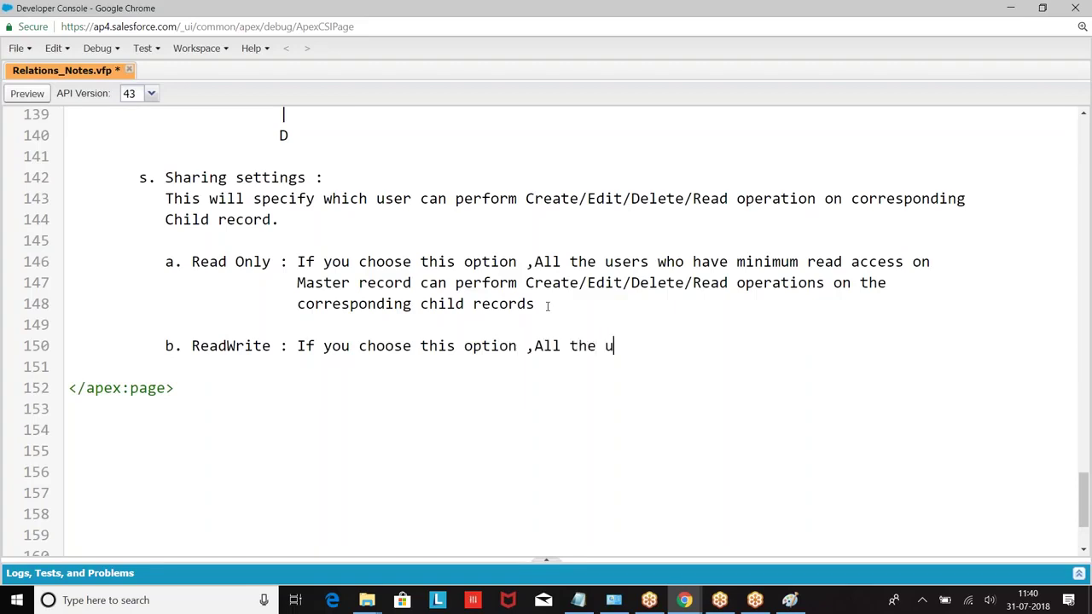
text(sers who have min)
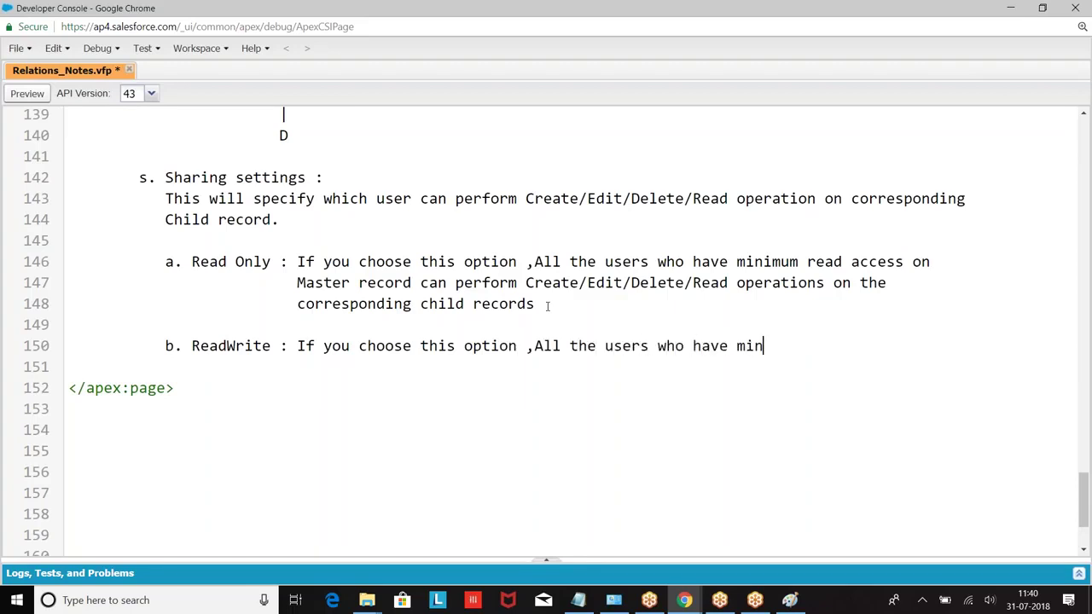
text(imu)
key(BackSpace)
text(imum readwr)
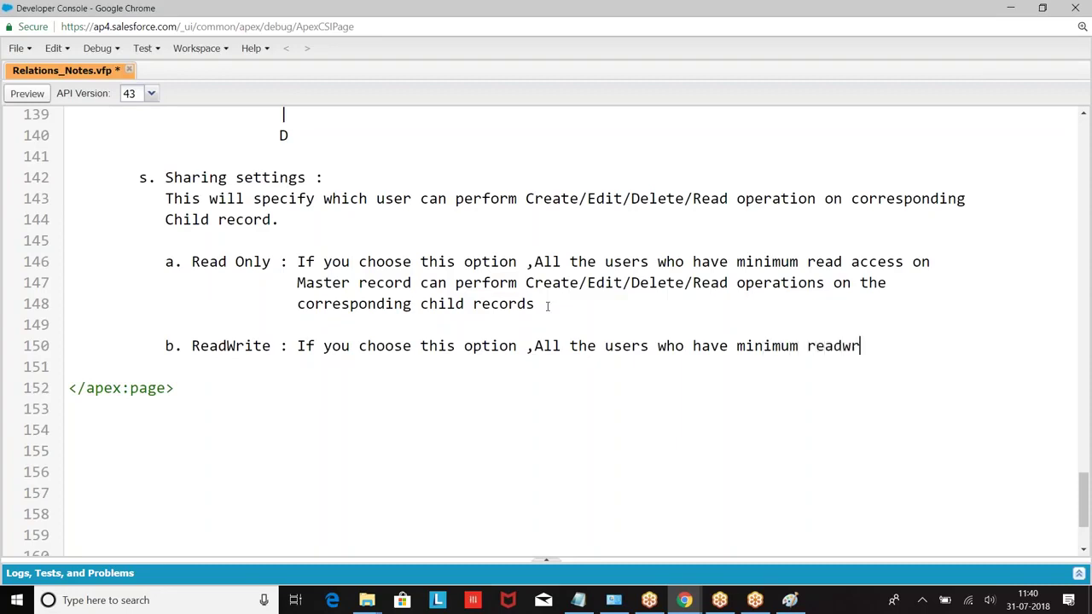
text(ite access on)
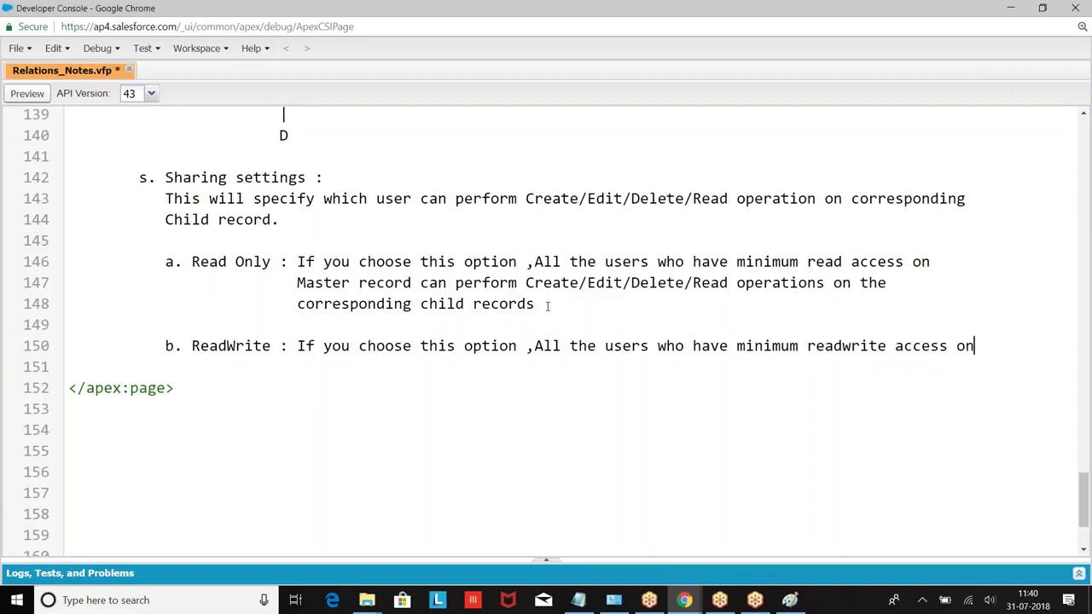
Continue the ReadWrite entry on a new line with "Master record can perform".
key(Return)
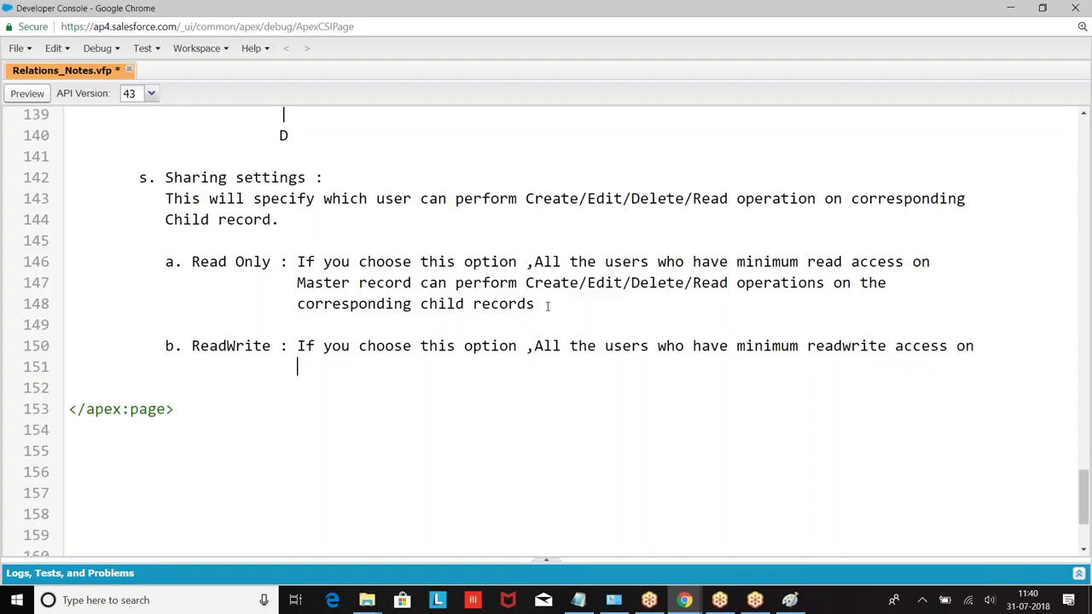
text(Mas)
key(BackSpace)
key(BackSpace)
text(Master record)
key(BackSpace)
text(rd can perform )
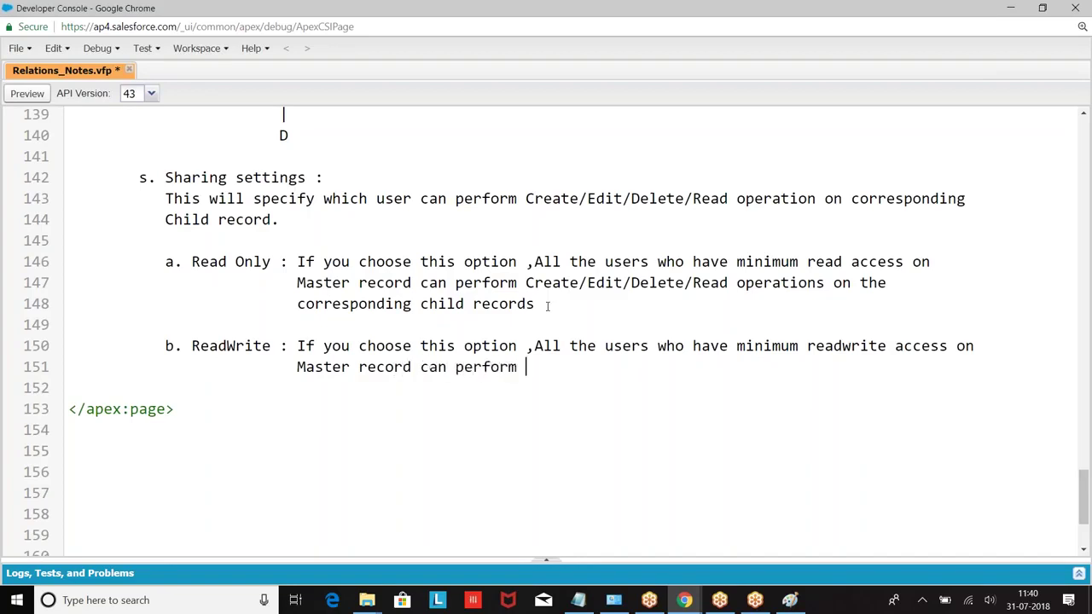
Complete the ReadWrite sentence with "create/Edit/Delete/Read operations on the corresponding child records".
text(create.Ed)
key(BackSpace)
key(BackSpace)
key(BackSpace)
text(/Ed)
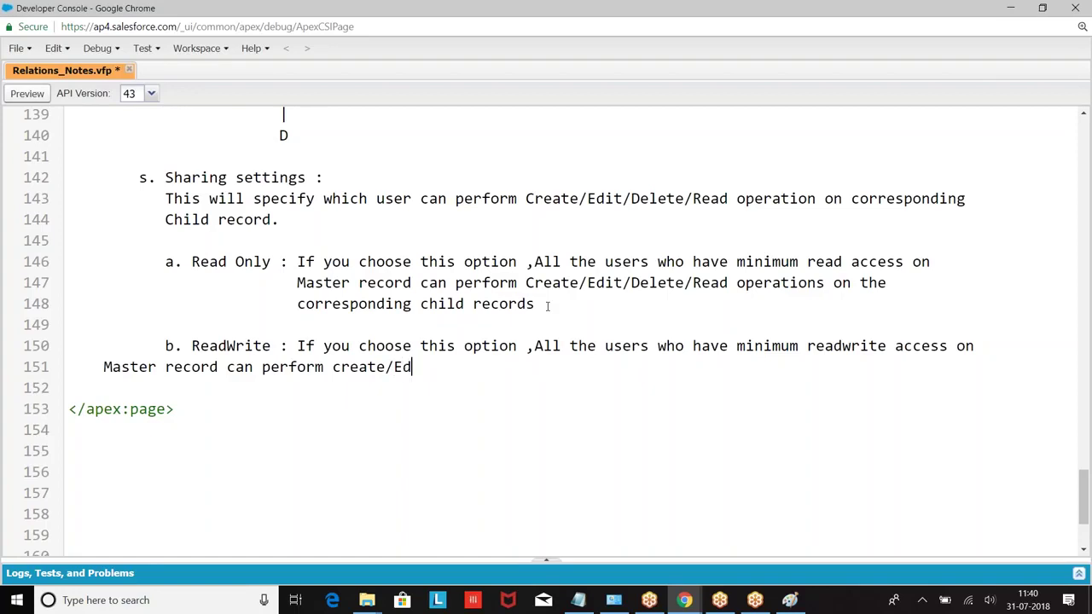
text(it/Delete/Read oper)
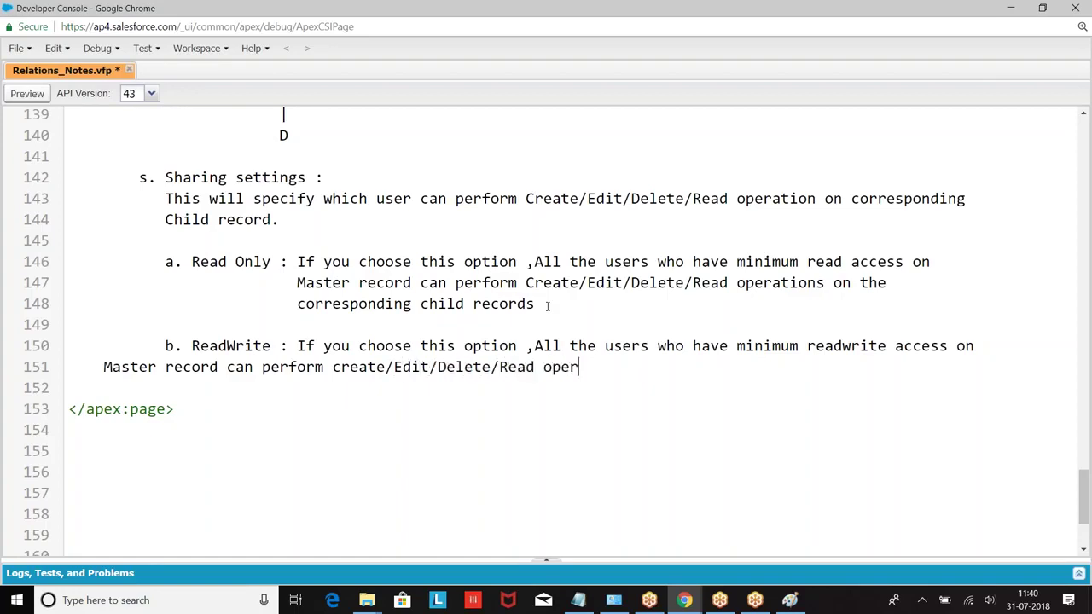
text(ations on the correspo)
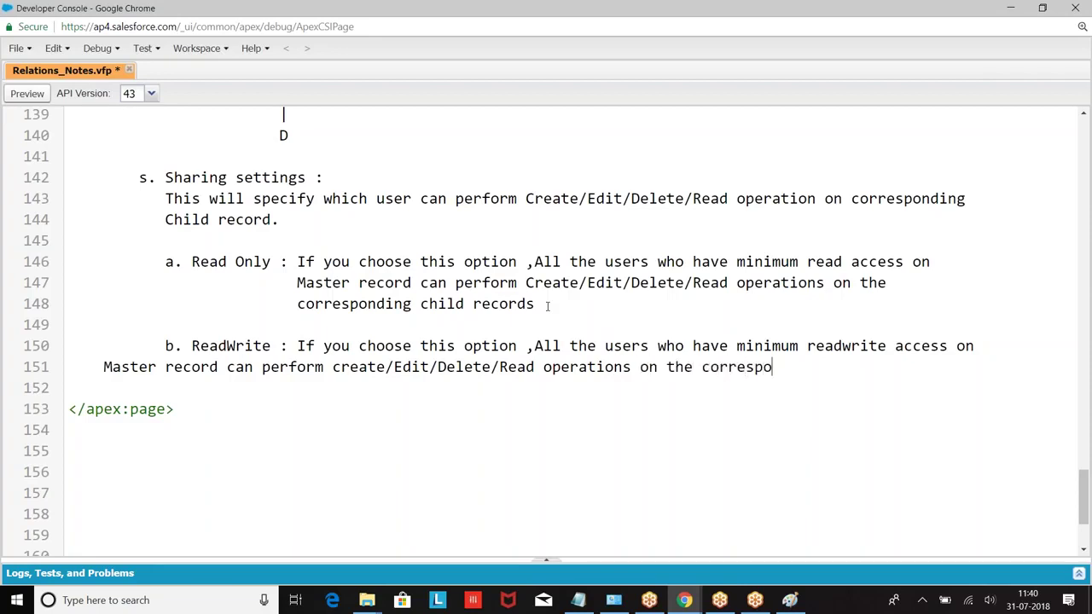
text(nding child records)
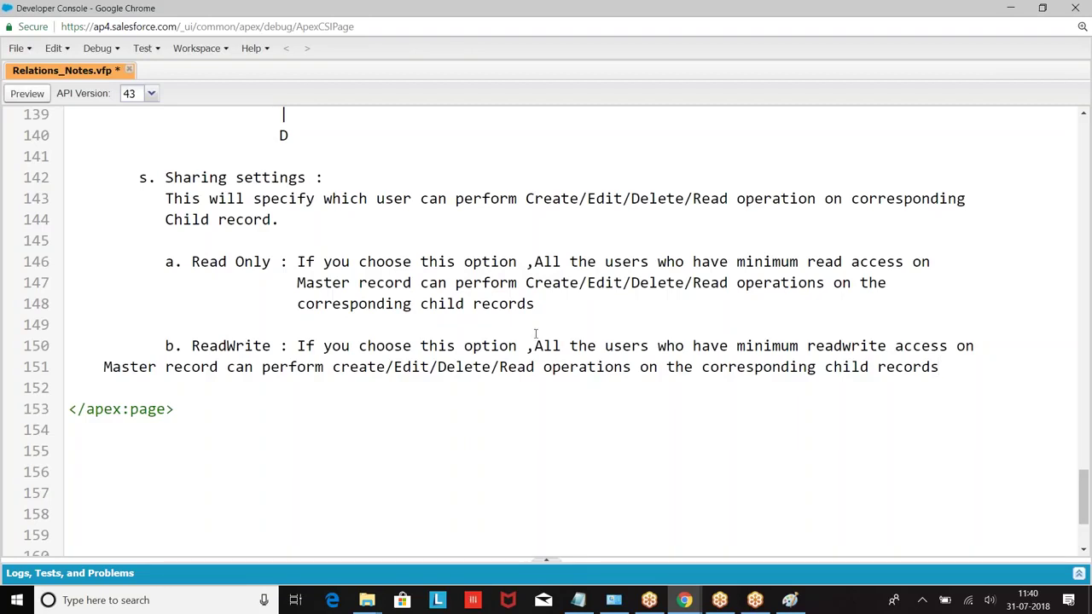
Indent the ReadWrite entry's "Master record can perform" line towards the start of "If you choose this option".
key(Tab)
key(Tab)
key(Tab)
key(Tab)
key(Tab)
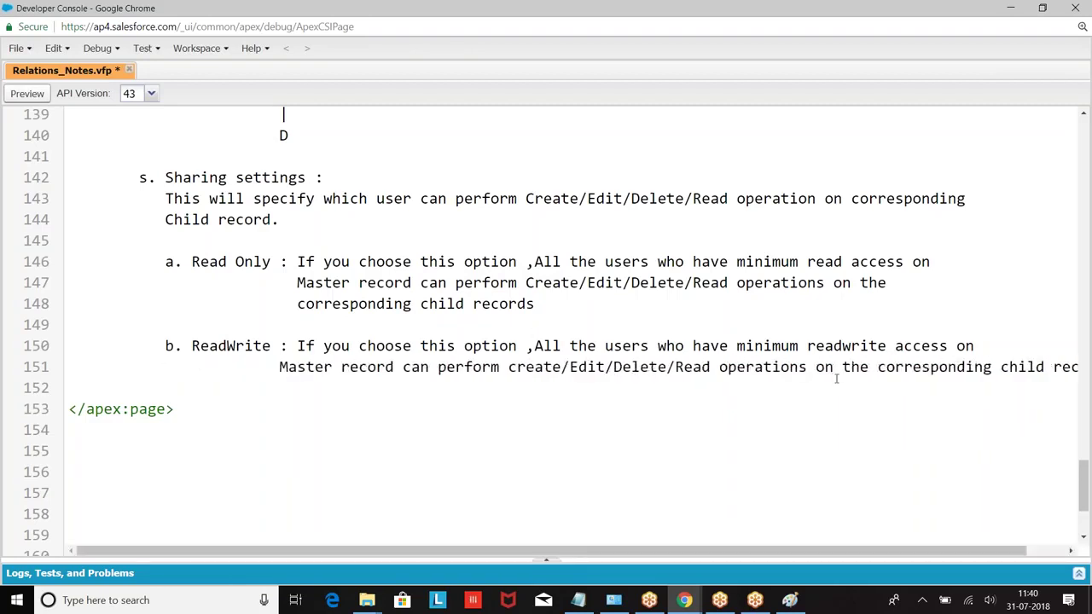
Move the ReadWrite entry's "corresponding child records" onto its own line and align both continuation lines under "If you choose this option".
click(890, 367)
key(Return)
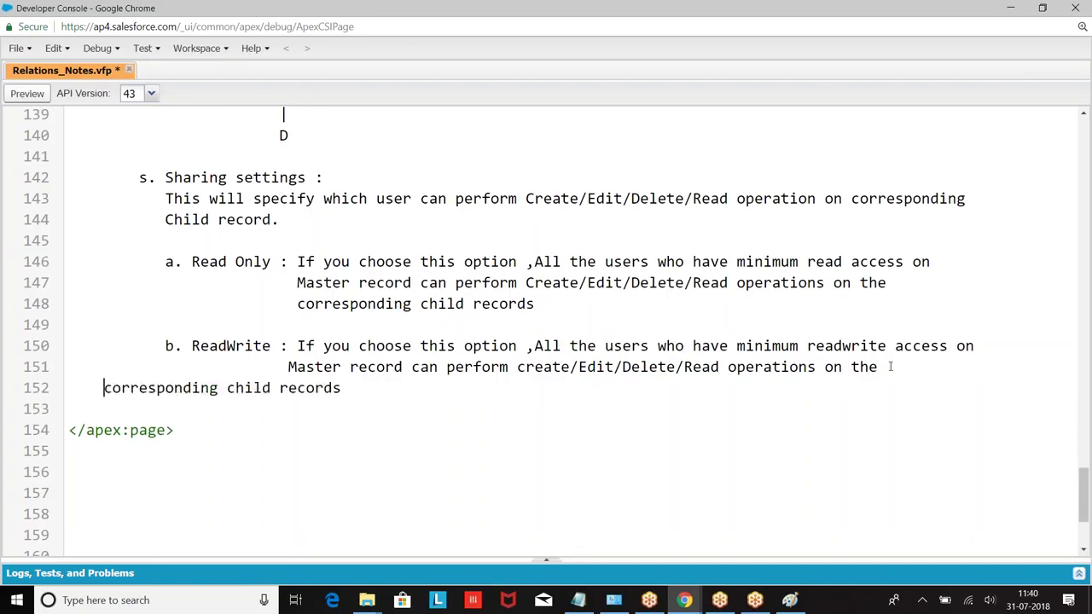
key(Tab)
key(Tab)
key(Tab)
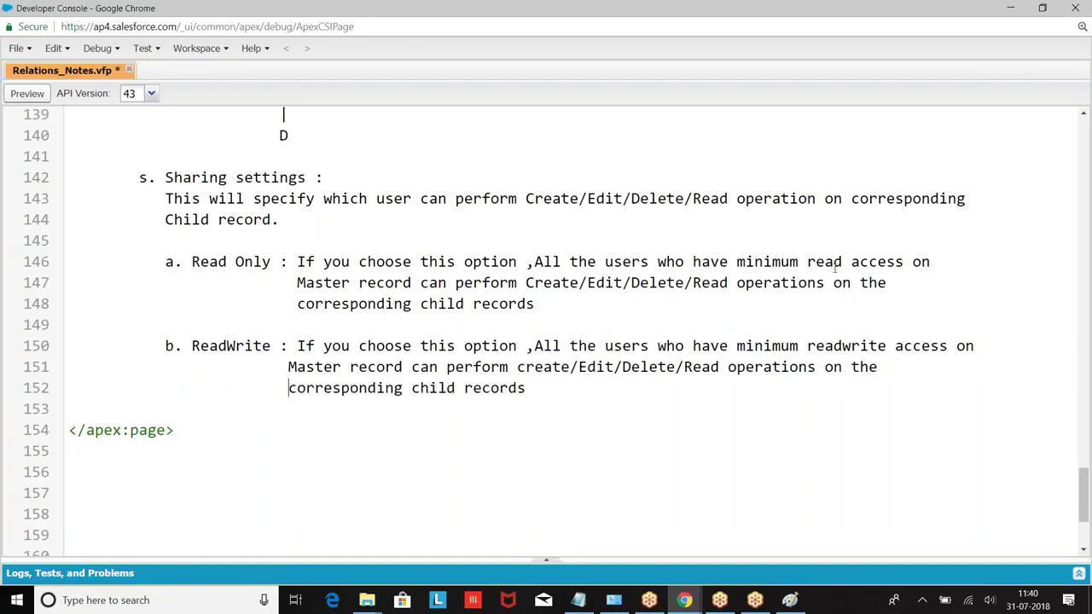
scroll(203, 286, up, 1)
scroll(207, 283, down, 1)
key(Down)
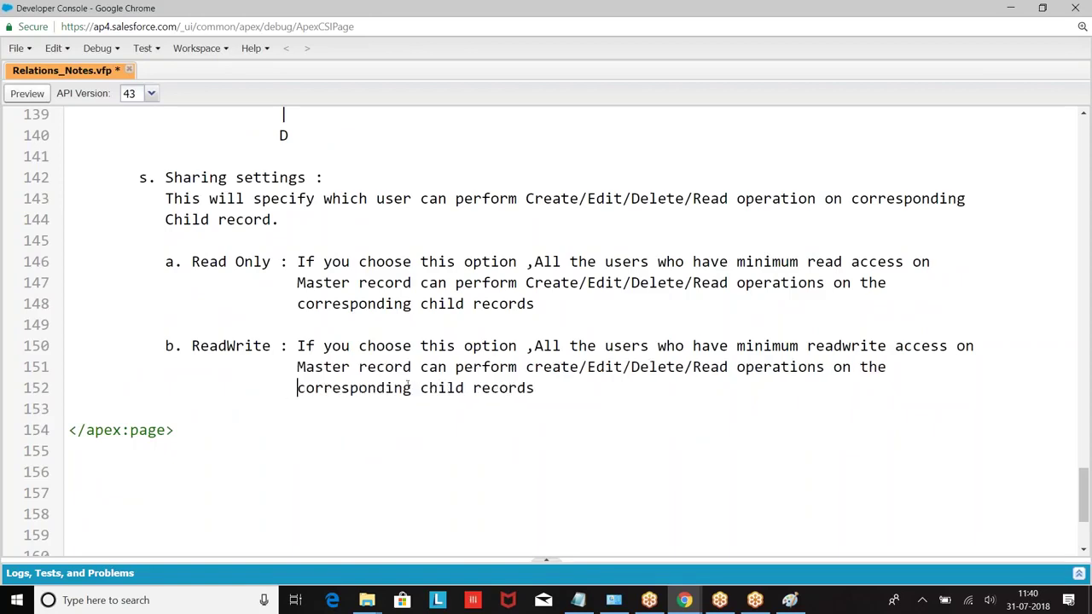
Review the notes above the Sharing settings section and save the Relations_Notes.vfp page.
scroll(510, 366, up, 5)
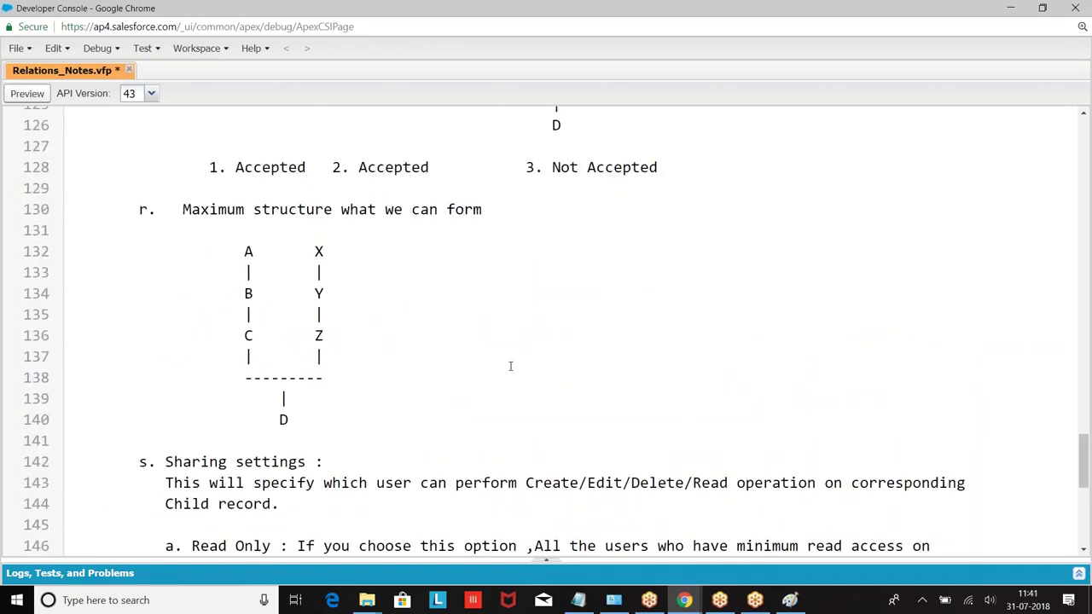
scroll(510, 366, up, 5)
scroll(510, 366, down, 5)
scroll(510, 366, down, 3)
key(ctrl+s)
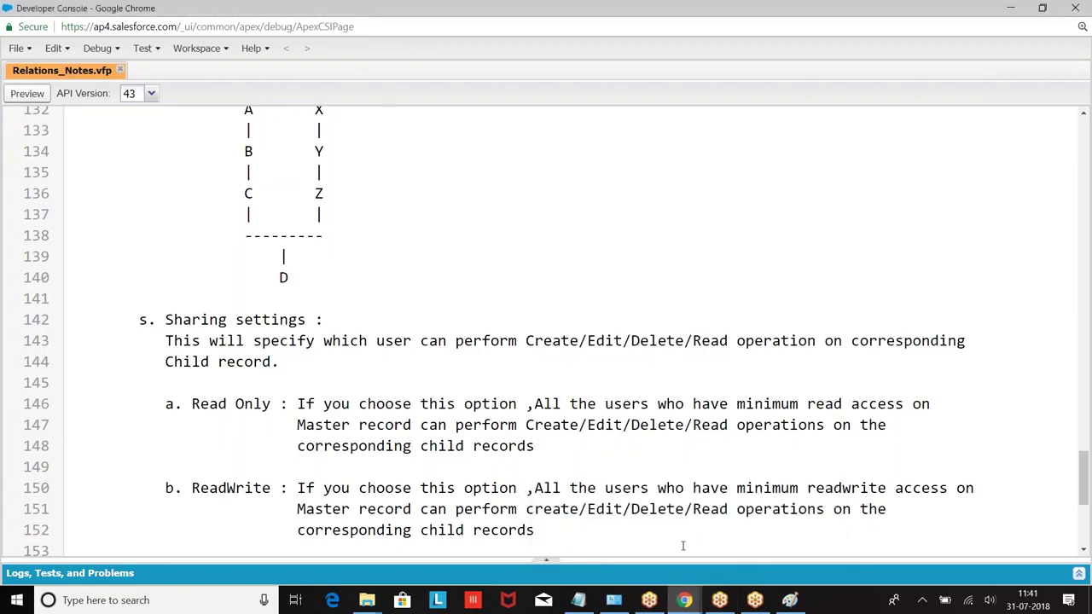
Switch to the main Salesforce window and open the Payment custom object from the Custom Objects list in Setup.
mouse_move(684, 599)
click(614, 533)
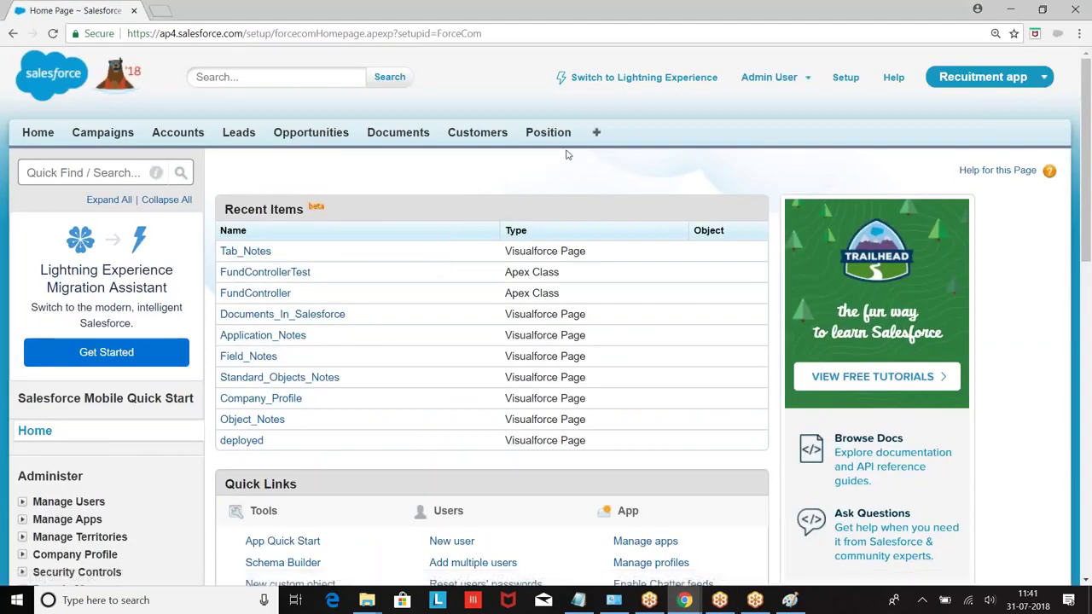
click(845, 79)
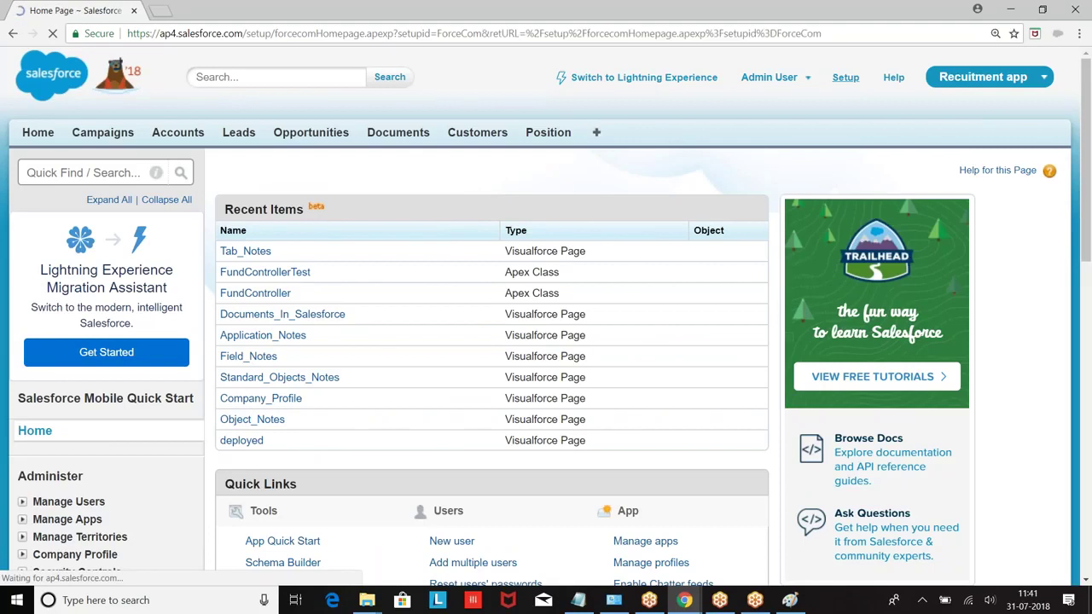
scroll(546, 307, down, 5)
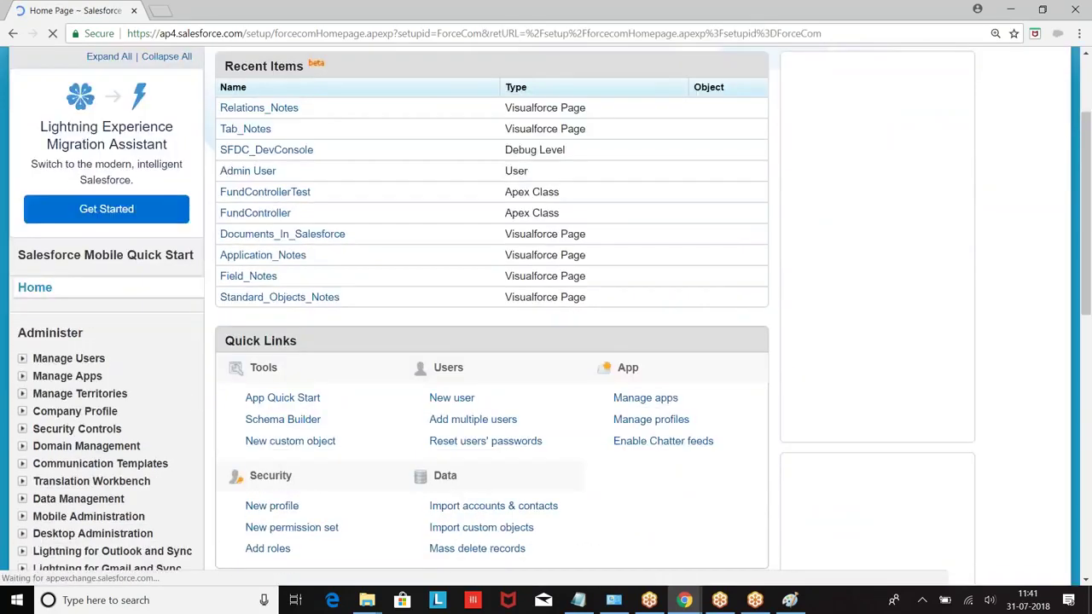
scroll(51, 341, down, 1)
click(22, 298)
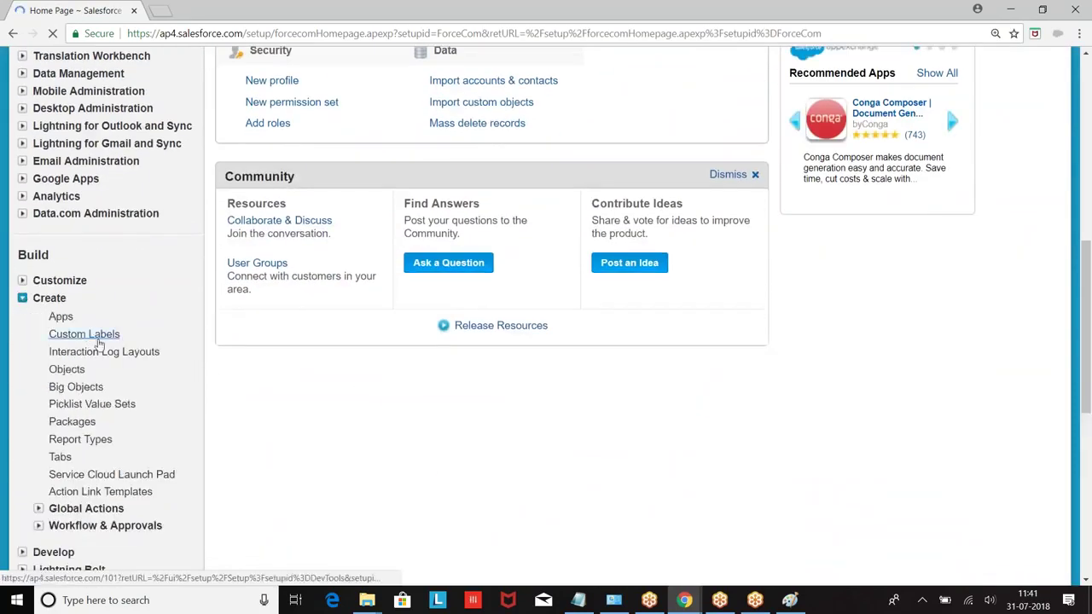
click(66, 370)
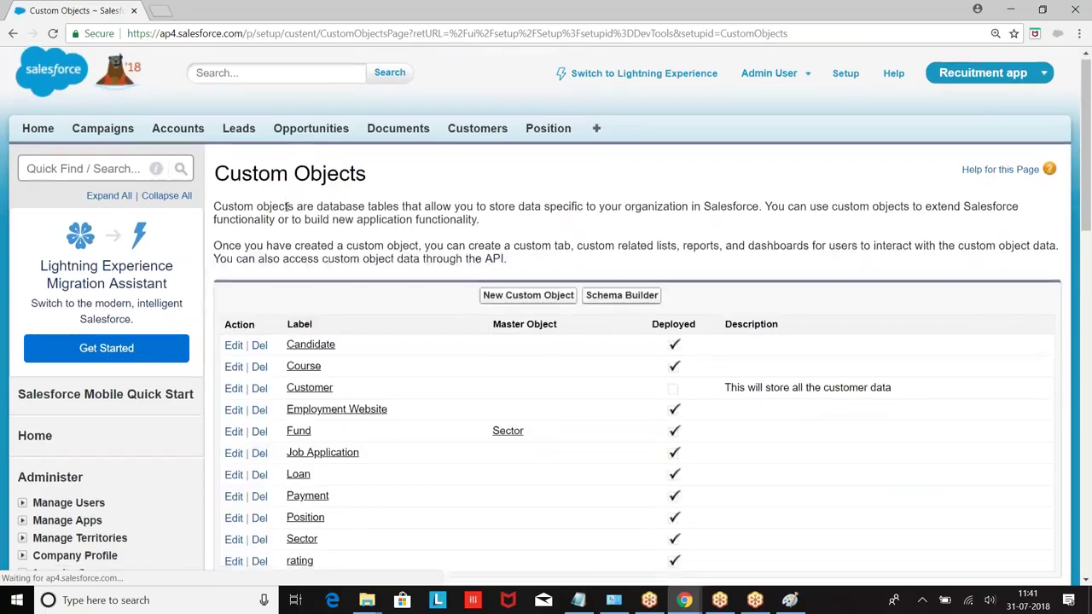
scroll(383, 259, down, 3)
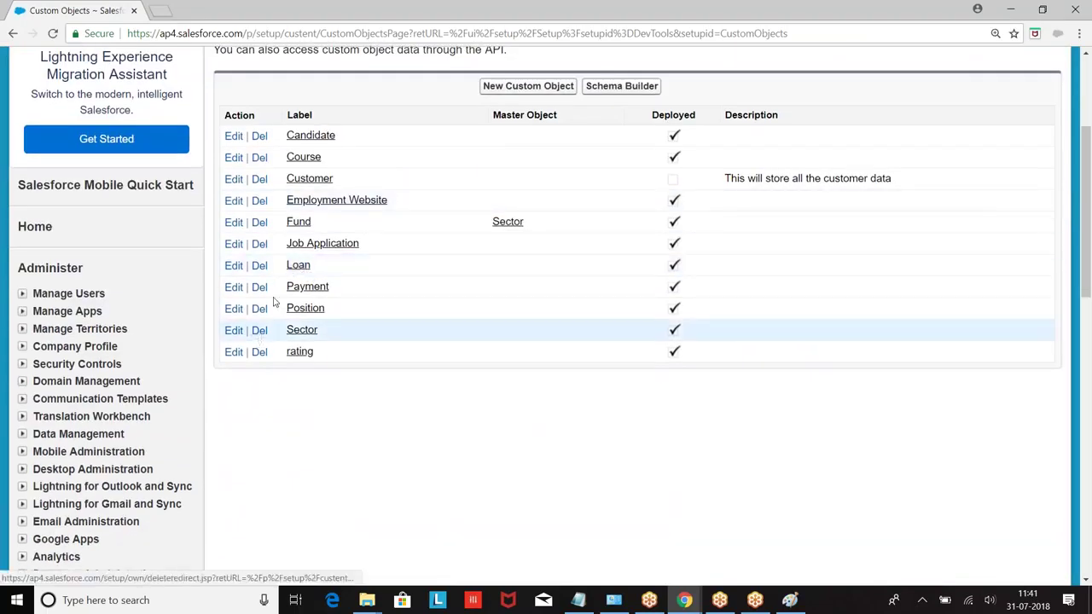
click(312, 294)
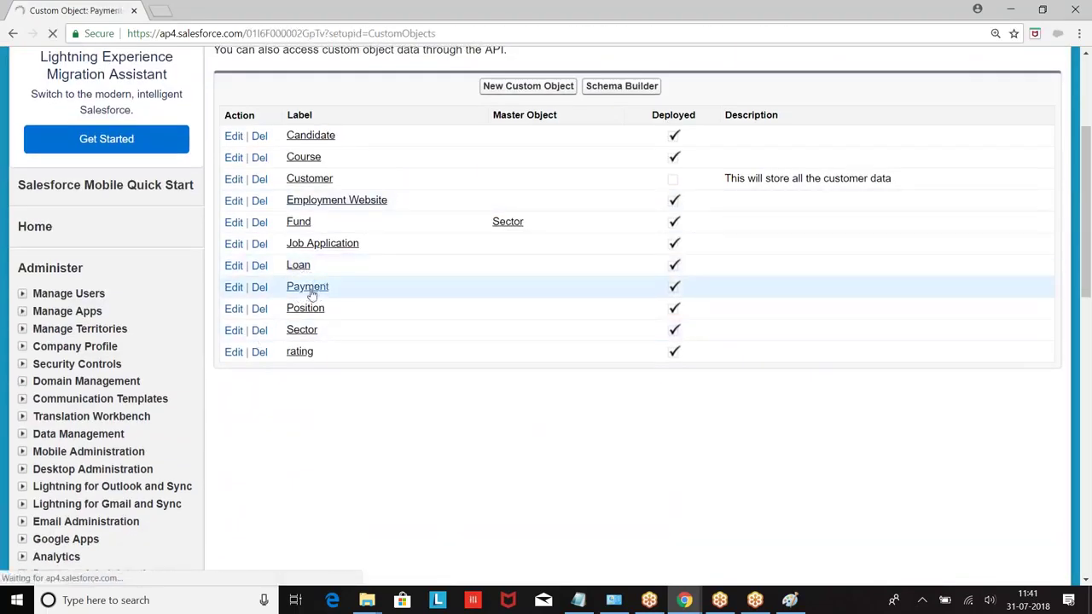
Delete the ban custom field from the Payment object and confirm the deletion.
scroll(435, 234, down, 2)
scroll(455, 340, down, 2)
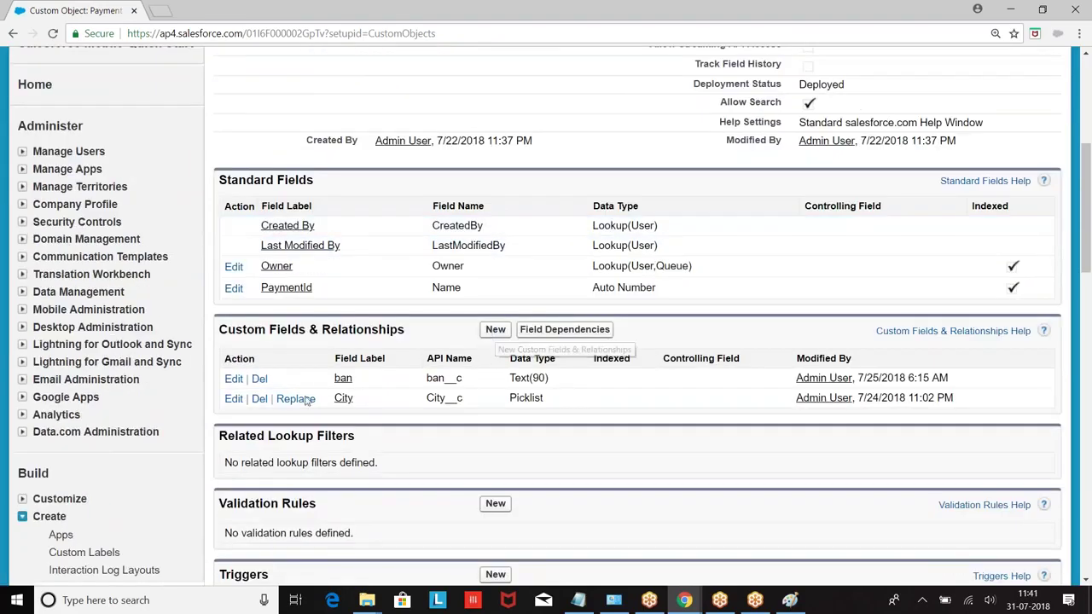
click(260, 378)
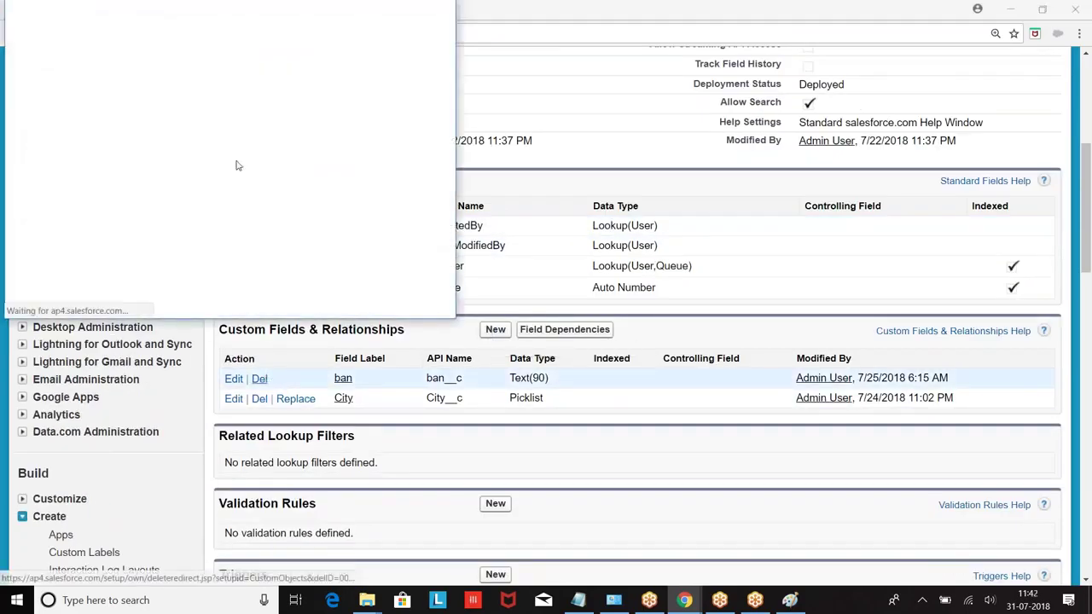
click(131, 269)
click(201, 299)
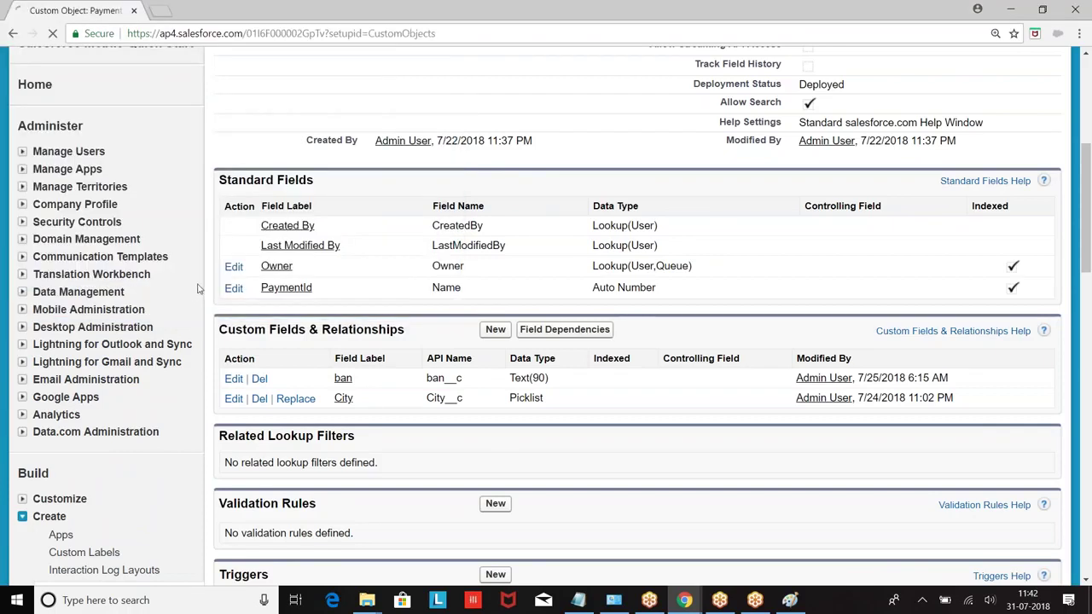
Permanently erase the ban field from the Payment object's deleted fields.
scroll(216, 188, down, 3)
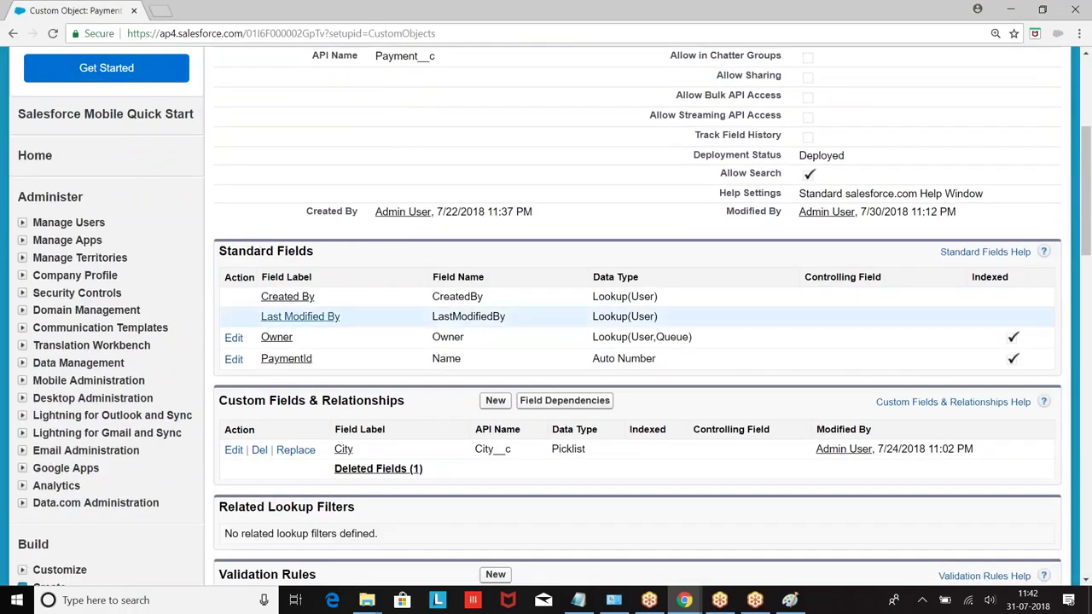
click(378, 468)
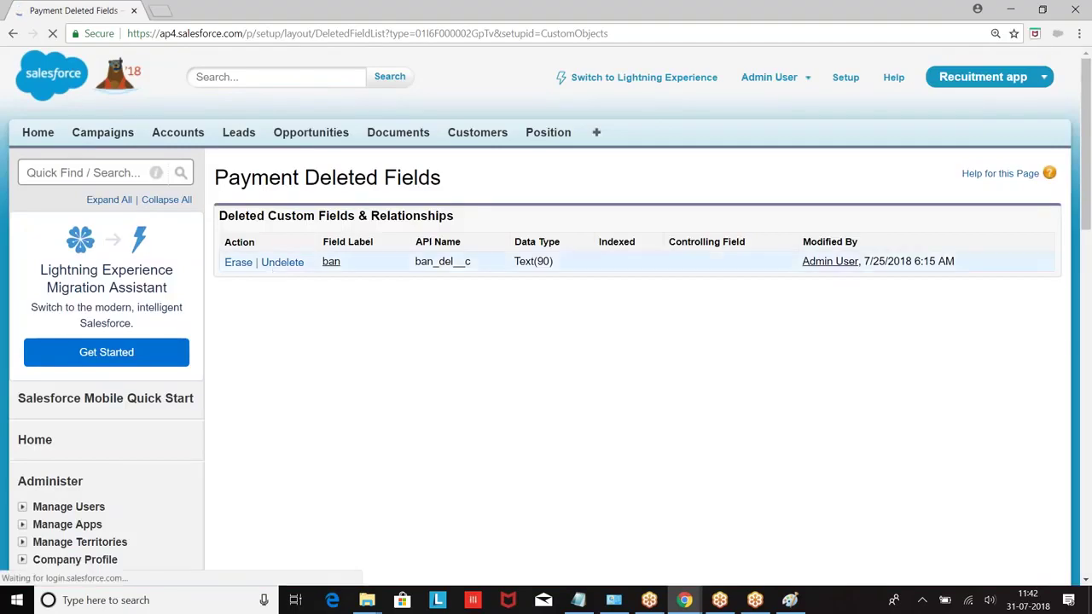
click(238, 262)
scroll(316, 200, down, 2)
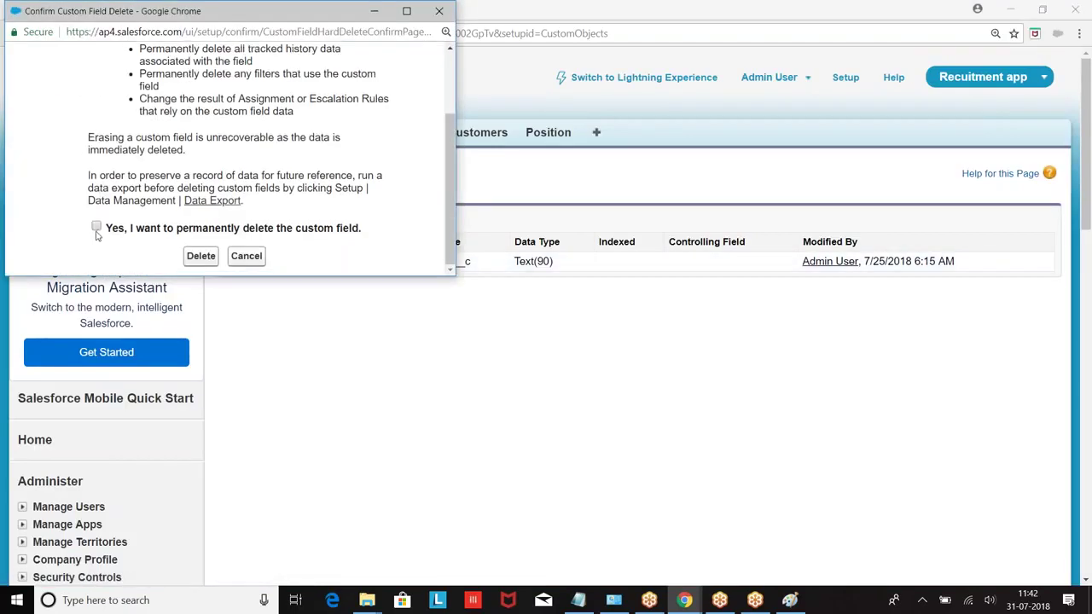
click(201, 256)
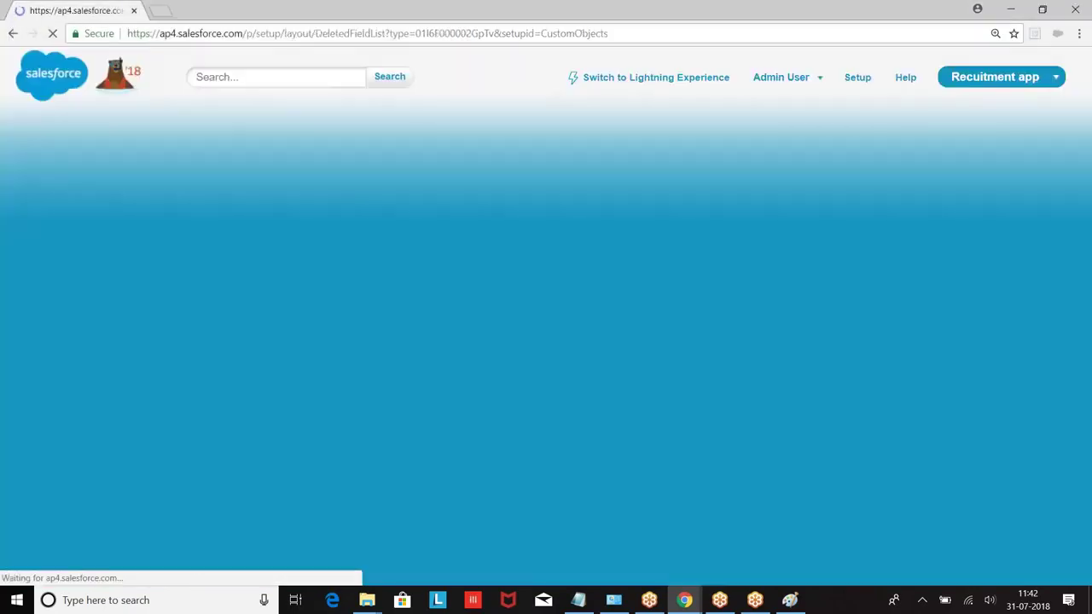
Return to the Custom Objects list and reopen the Payment object at its custom fields and relationships.
scroll(219, 273, down, 6)
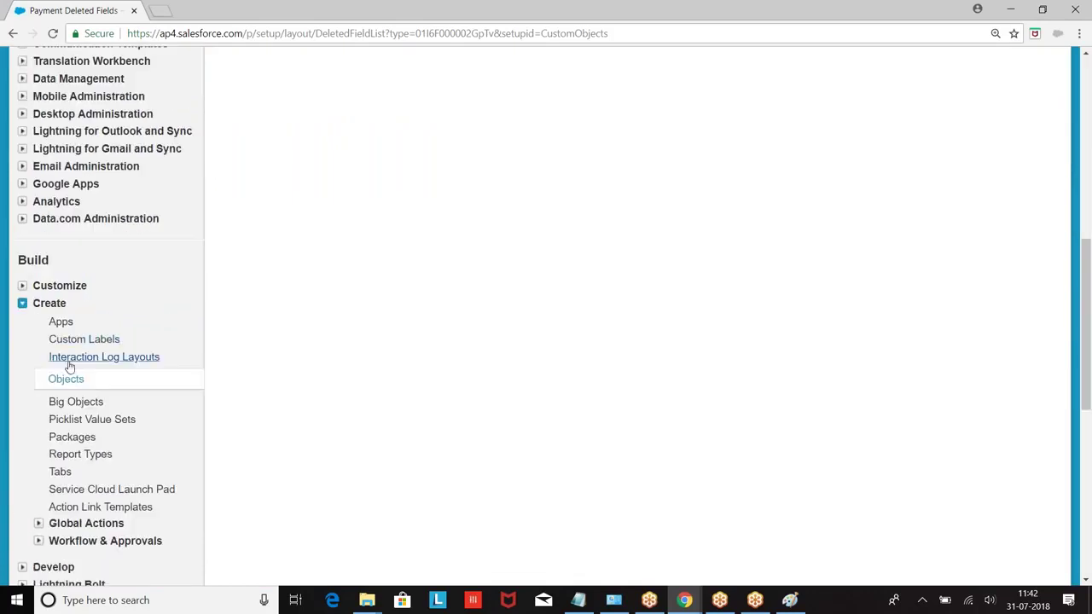
click(65, 380)
scroll(390, 281, down, 3)
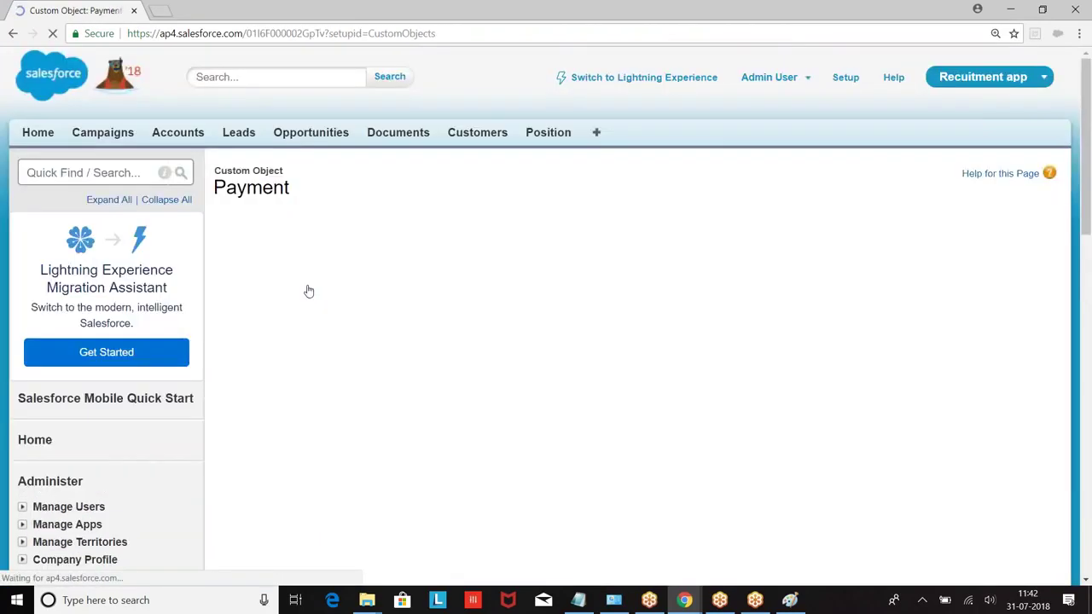
scroll(580, 352, down, 5)
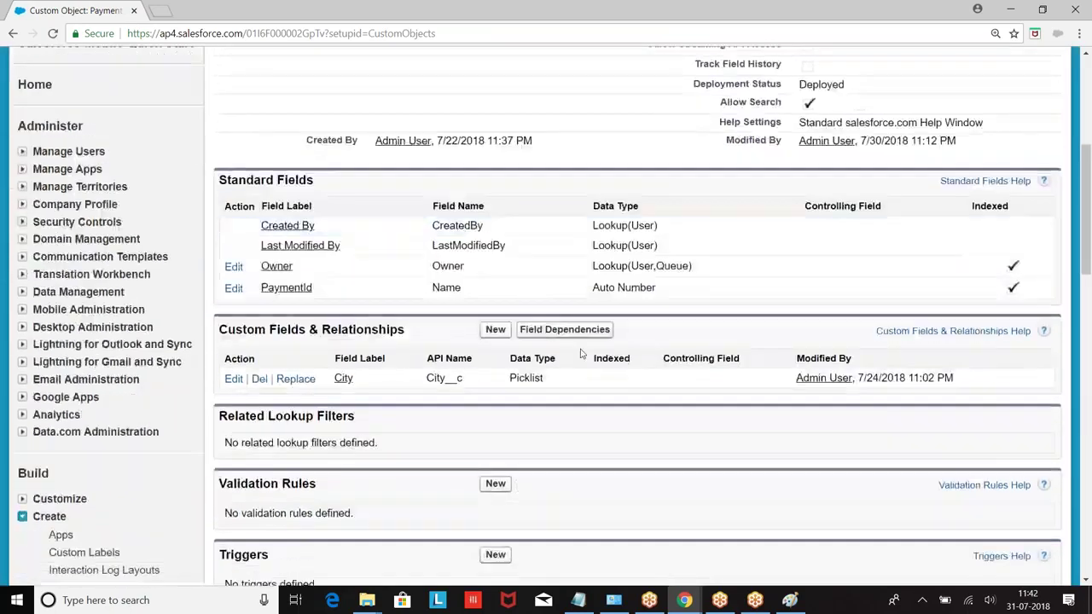
Start a new custom field on Payment with Master-Detail Relationship as its data type and proceed to the related object choice.
click(496, 330)
scroll(385, 267, down, 5)
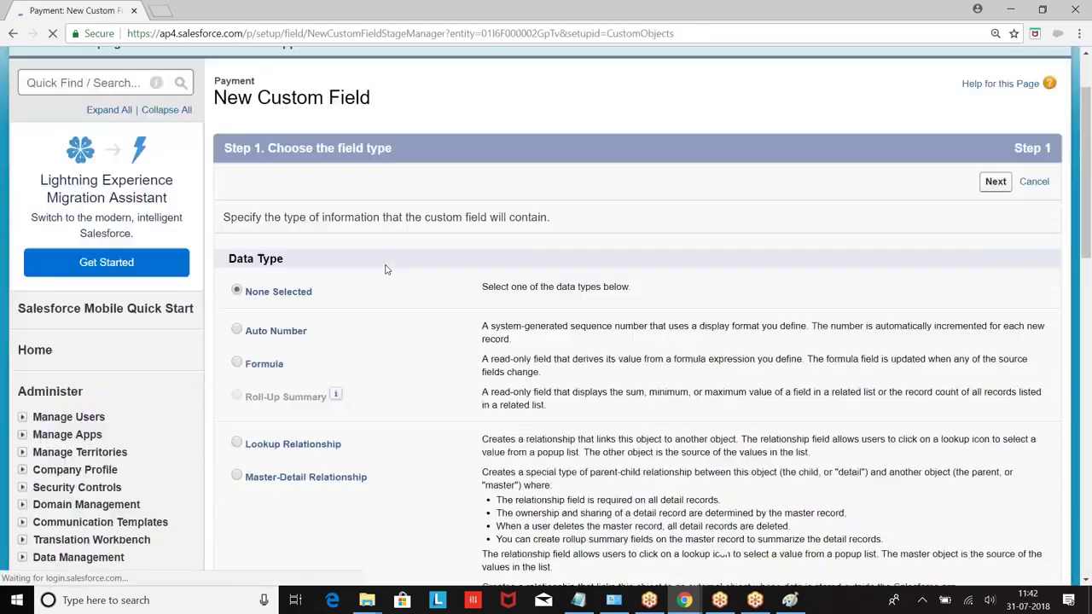
mouse_move(248, 217)
mouse_down()
mouse_move(373, 212)
mouse_move(226, 219)
mouse_up()
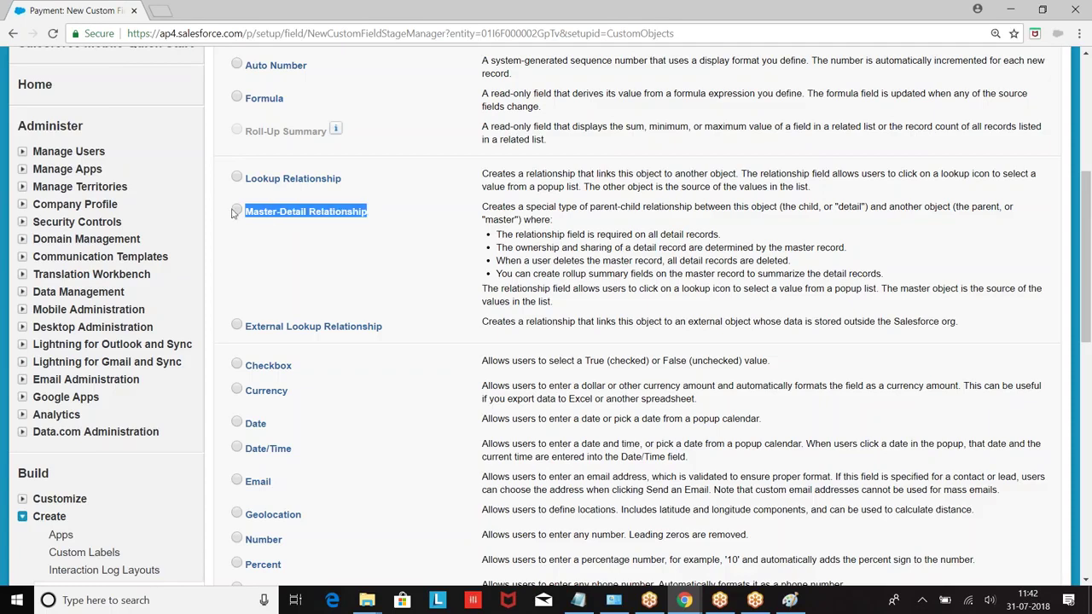
scroll(526, 277, up, 5)
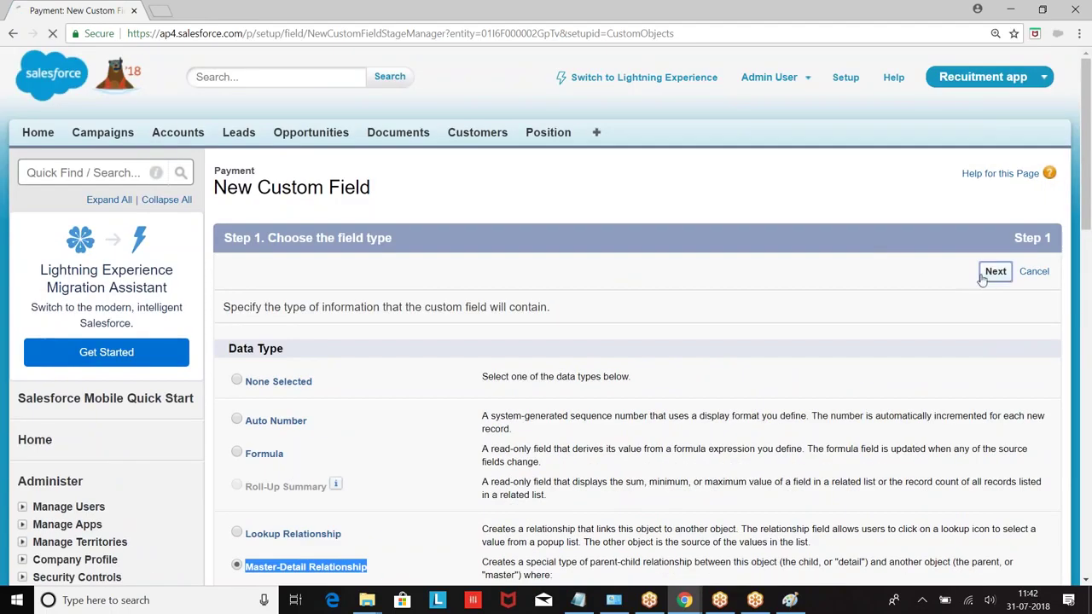
Choose Loan as the object the new Payment relationship is related to.
scroll(506, 198, down, 1)
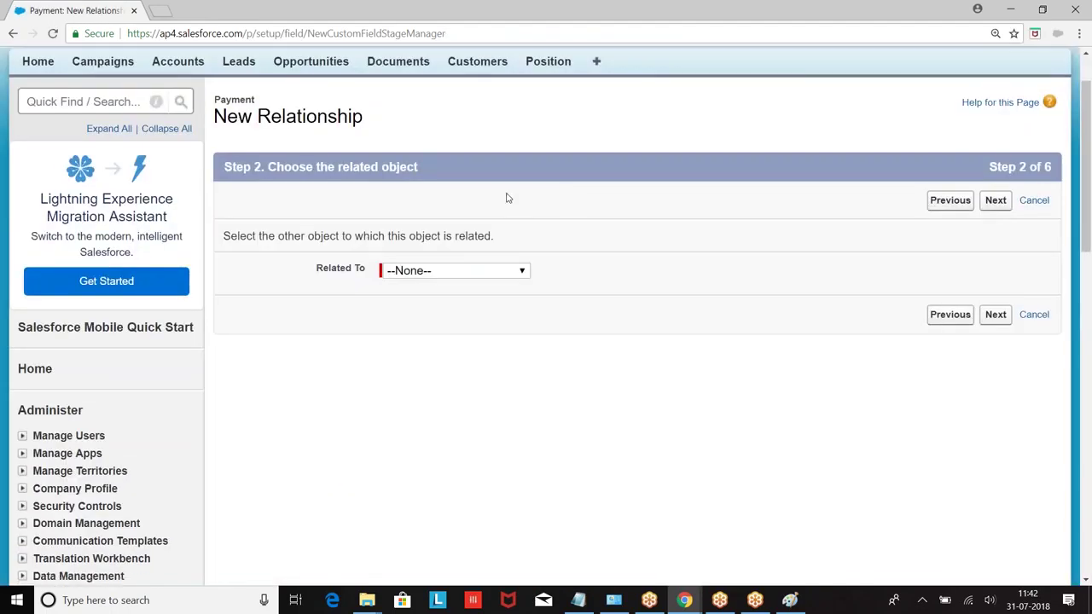
click(453, 270)
scroll(452, 421, down, 5)
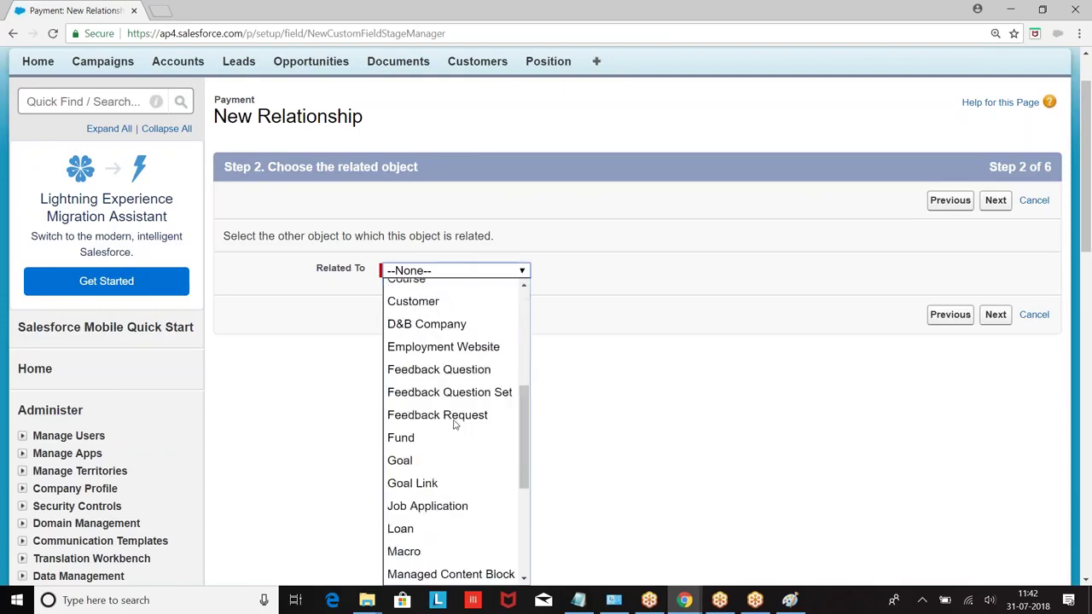
click(416, 389)
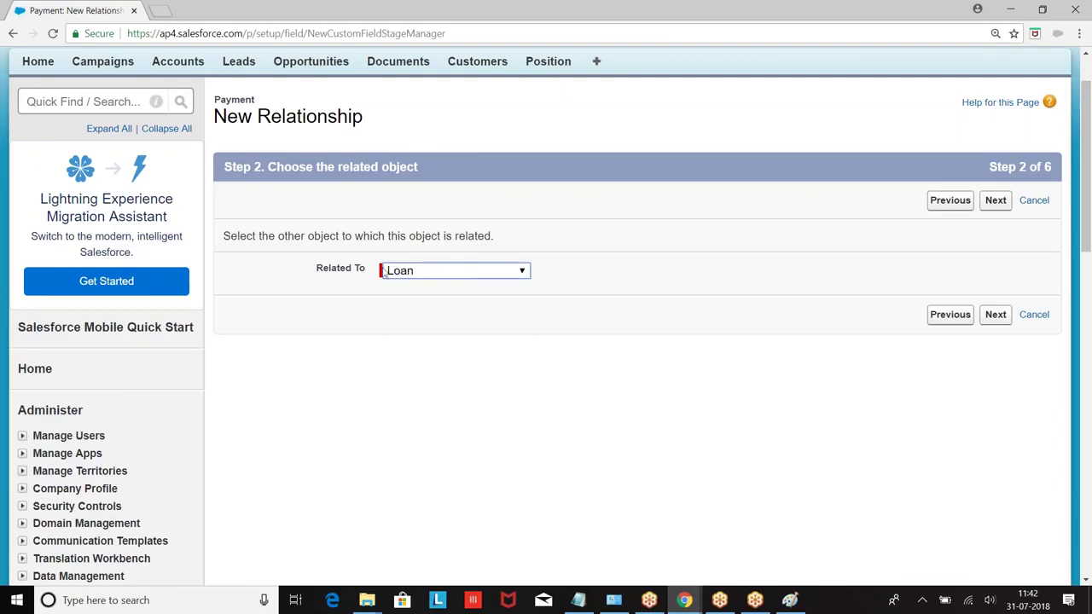
Proceed with Loan as the related object and enter Loan as the relationship's field name.
click(998, 315)
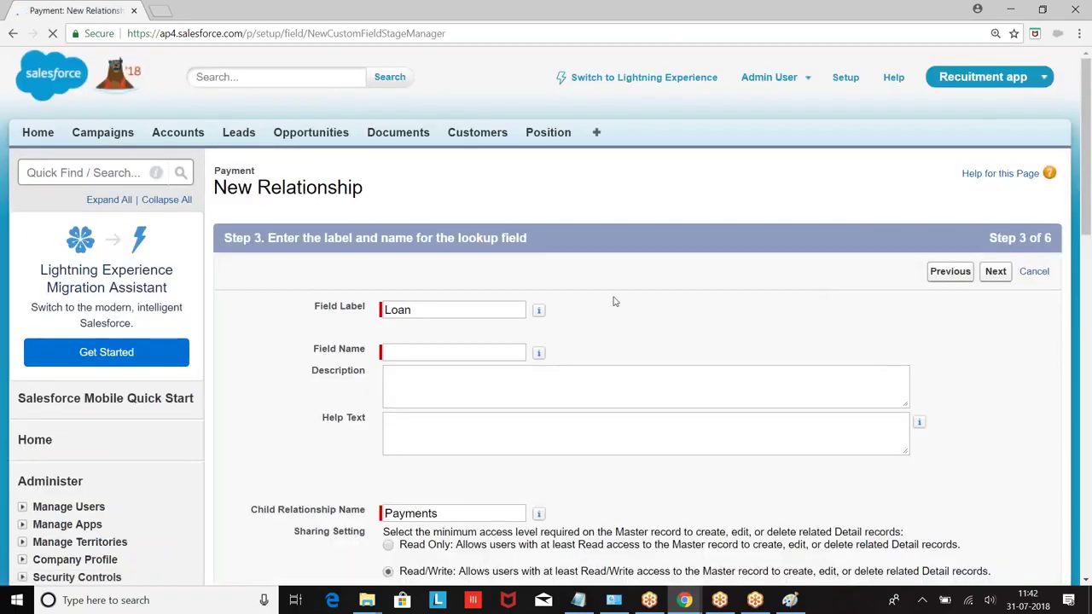
scroll(614, 301, down, 1)
click(410, 281)
text(Loan)
click(669, 263)
scroll(668, 263, down, 2)
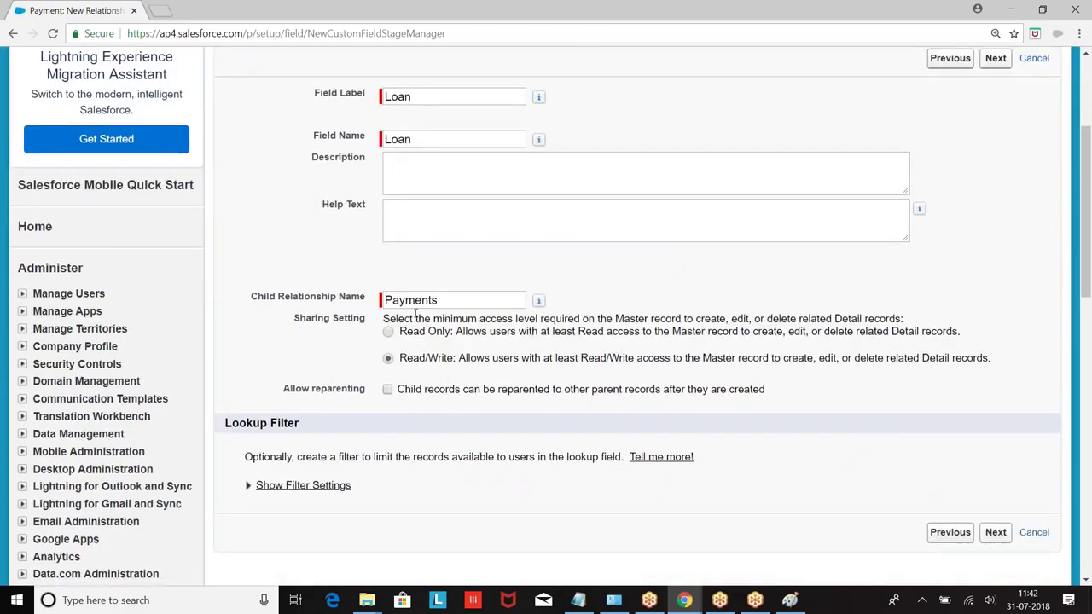
Examine the Read Only and Read/Write sharing settings, the reparenting option and the Lookup Filter section of the relationship.
drag(401, 332, 462, 360)
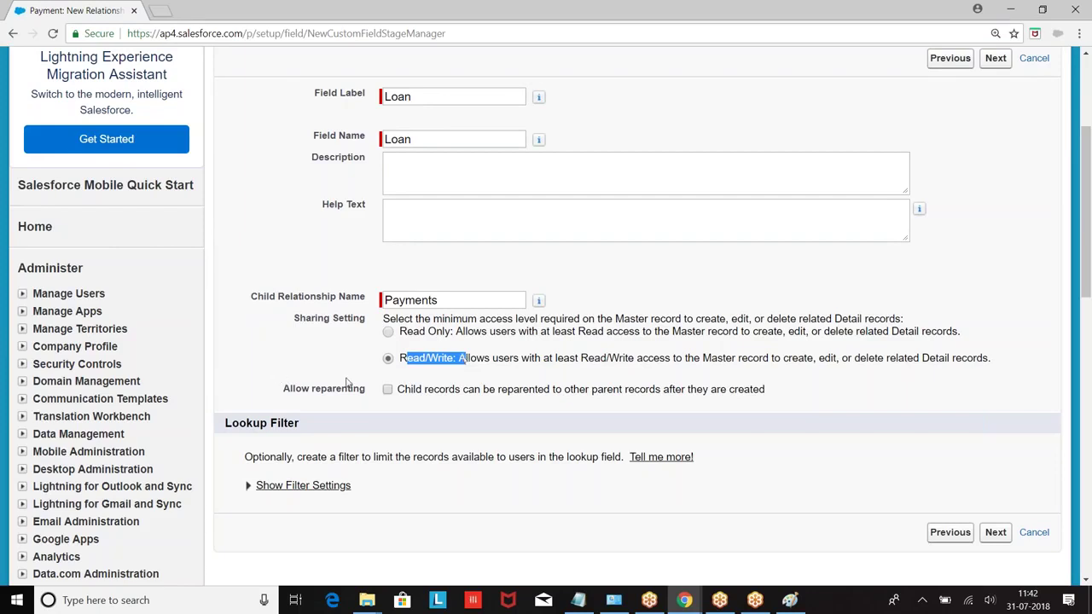
scroll(395, 389, down, 1)
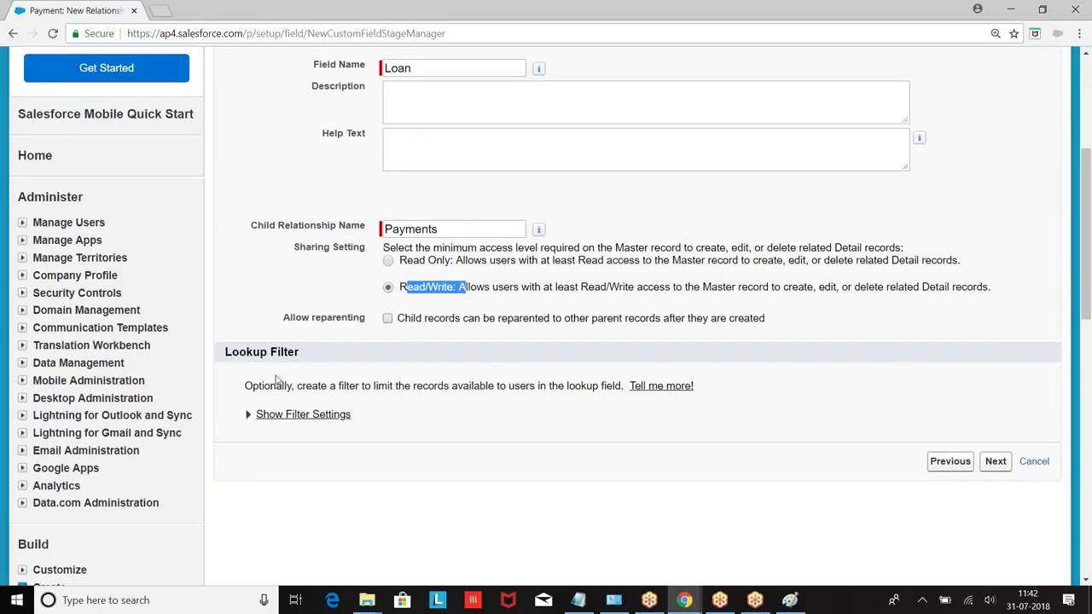
drag(226, 351, 314, 356)
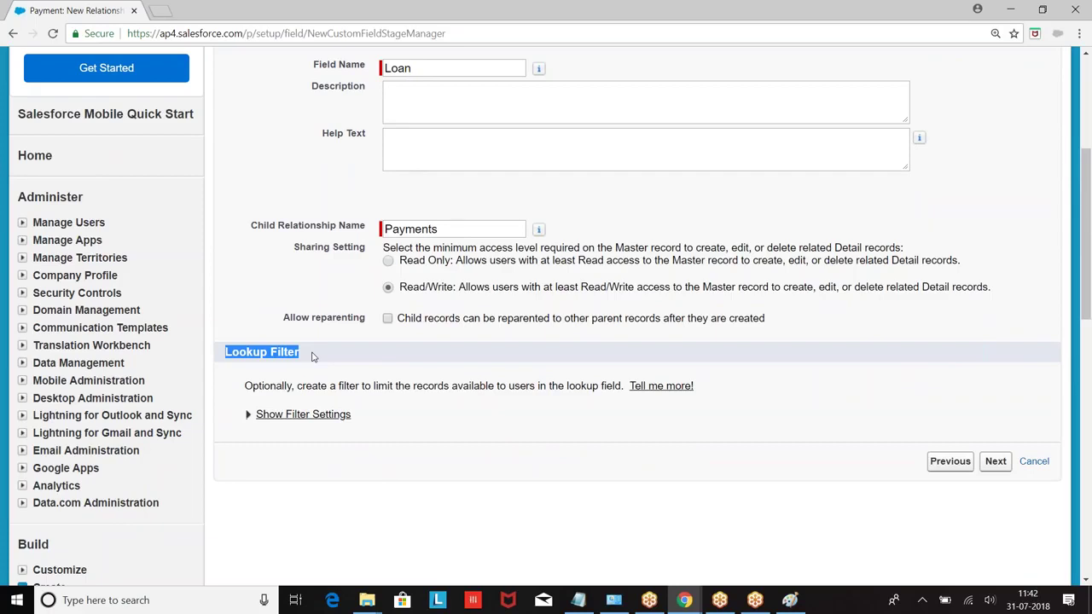
scroll(706, 397, up, 3)
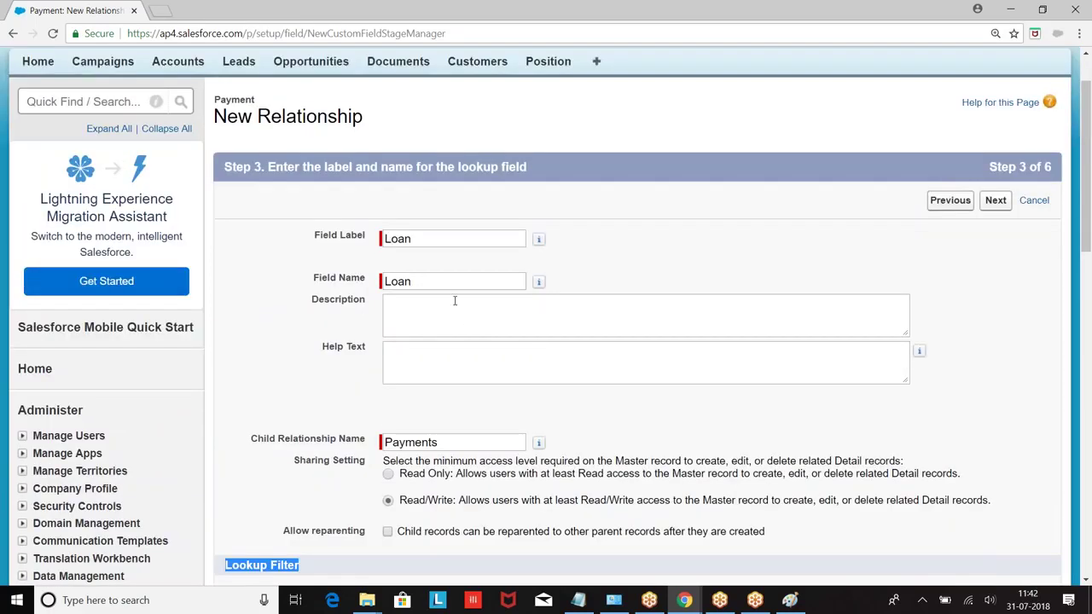
scroll(404, 185, down, 5)
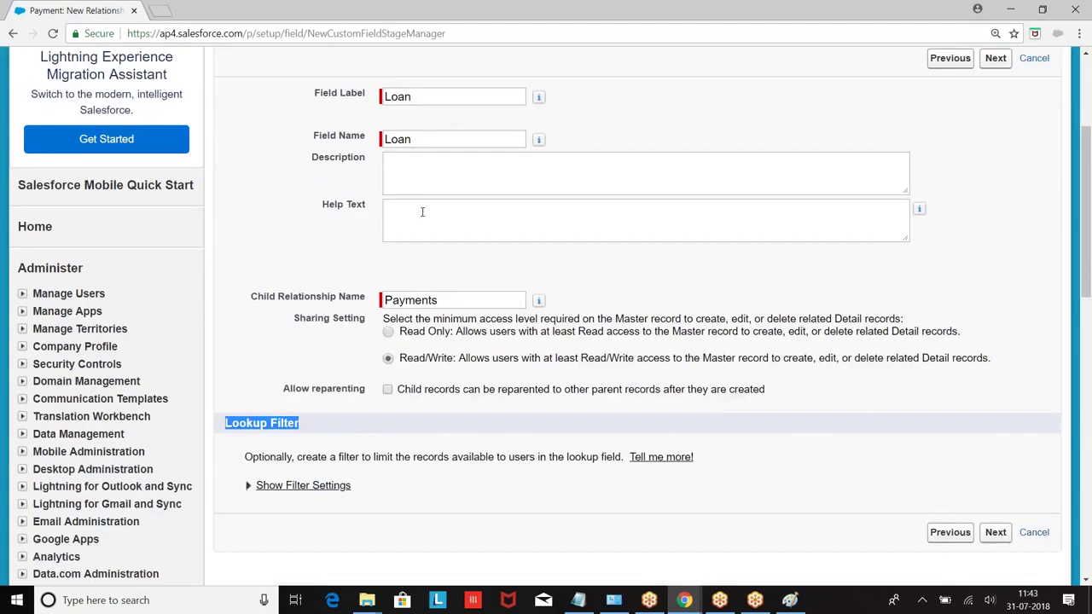
Open the Custom Tabs setup page in a new browser tab and review the custom object tabs.
scroll(104, 356, down, 2)
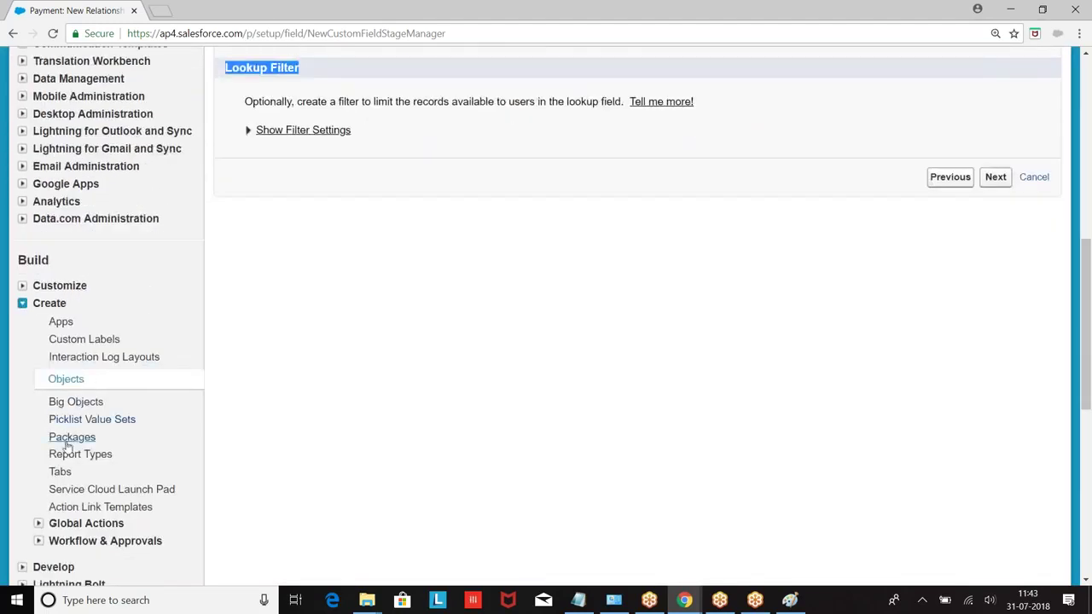
right_click(60, 475)
click(171, 361)
click(209, 11)
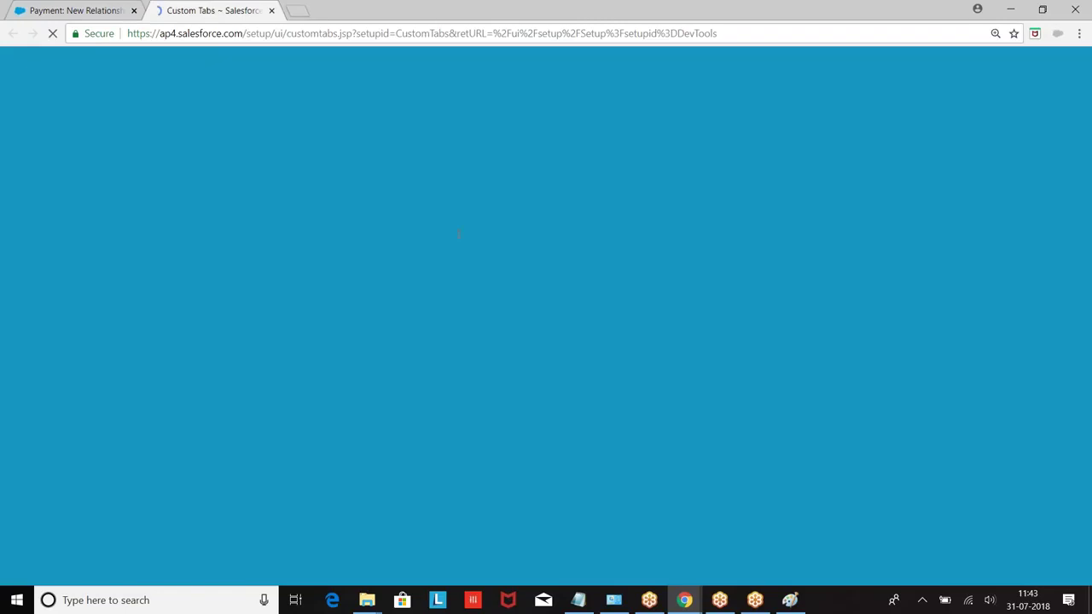
scroll(414, 365, down, 1)
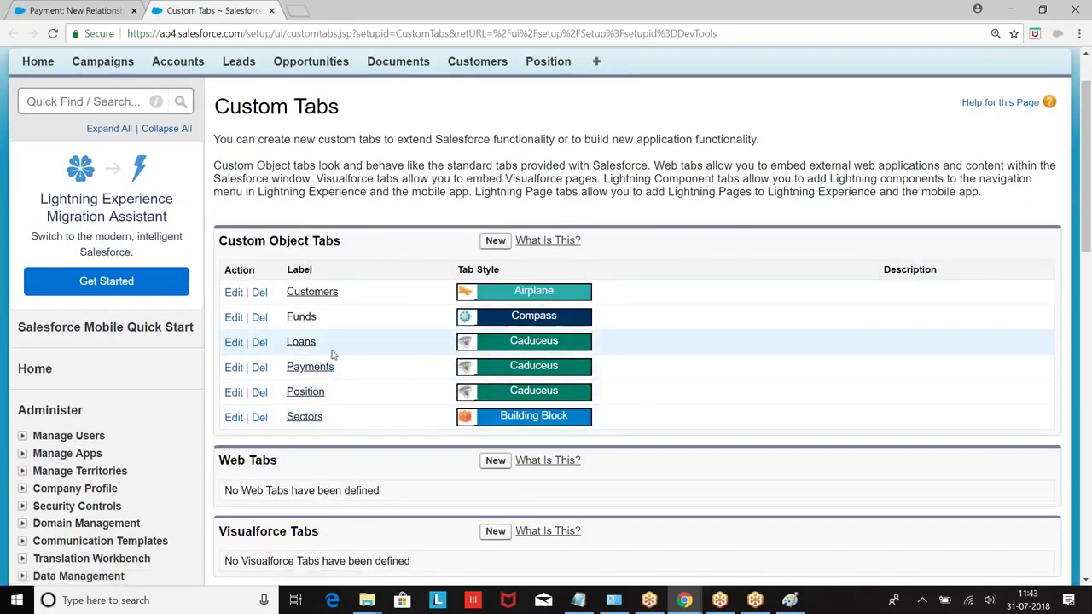
scroll(329, 348, up, 1)
Switch to the ICICI Bank app and open a new Payment record form to check its Owner field.
click(956, 81)
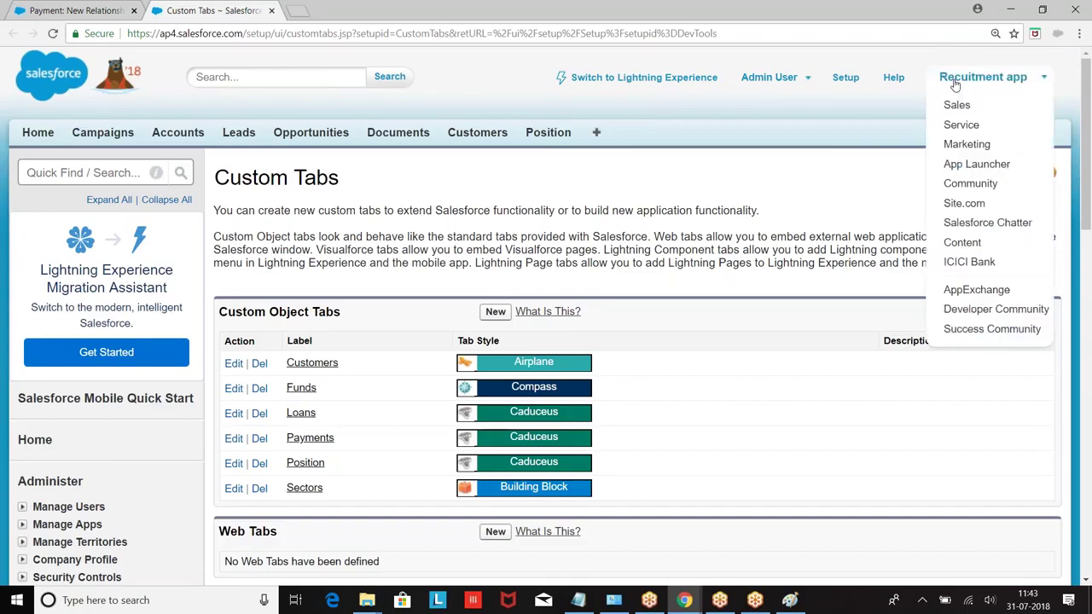
click(968, 262)
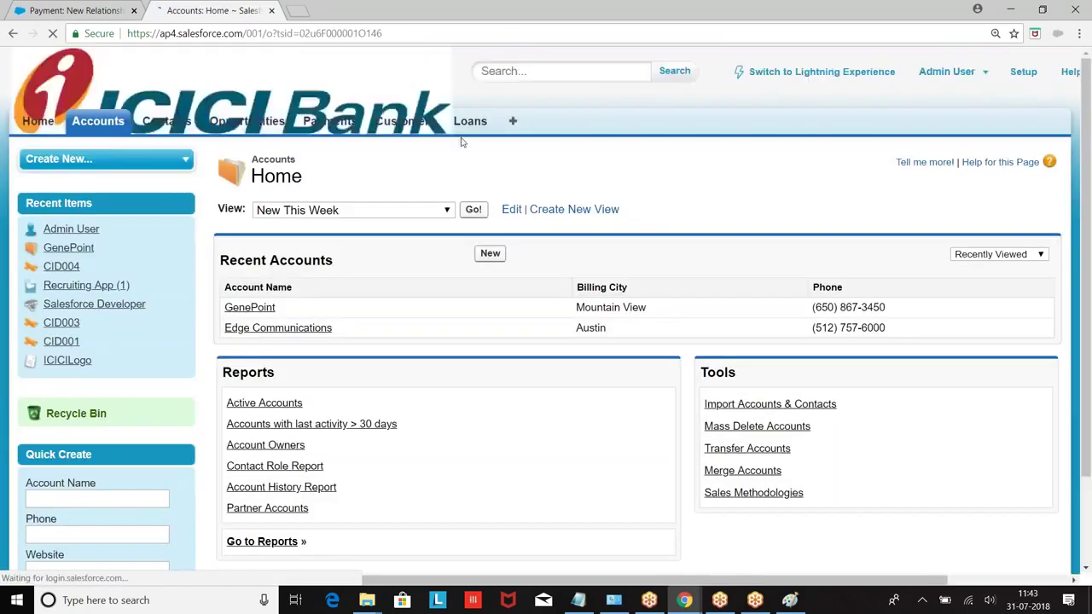
click(335, 124)
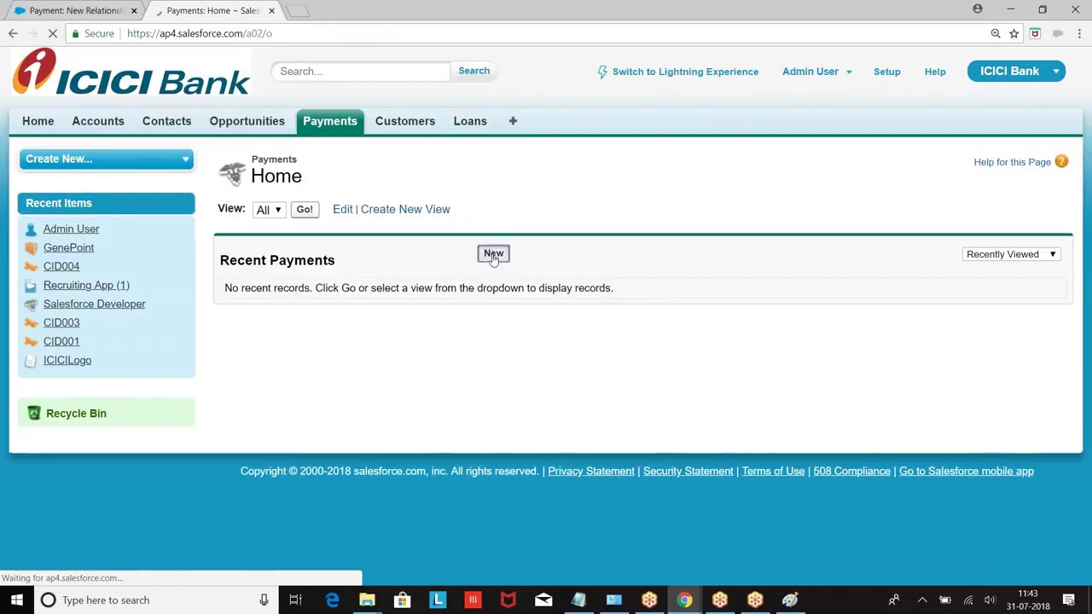
click(492, 253)
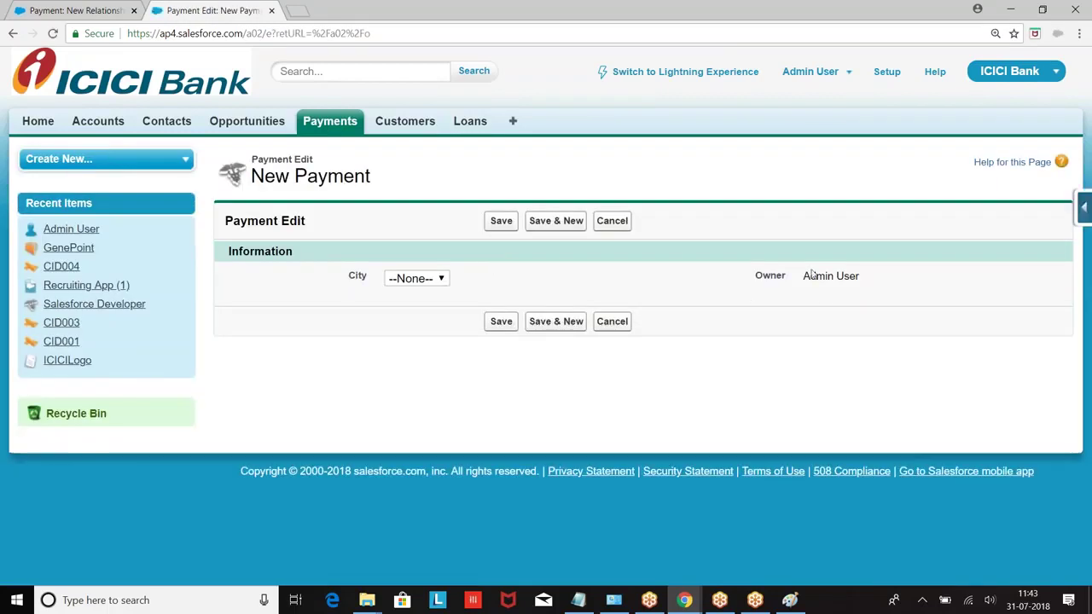
drag(804, 275, 881, 269)
Open the Payment object's custom fields from the record form and start a new field of type Master-Detail Relationship.
click(1085, 209)
click(918, 239)
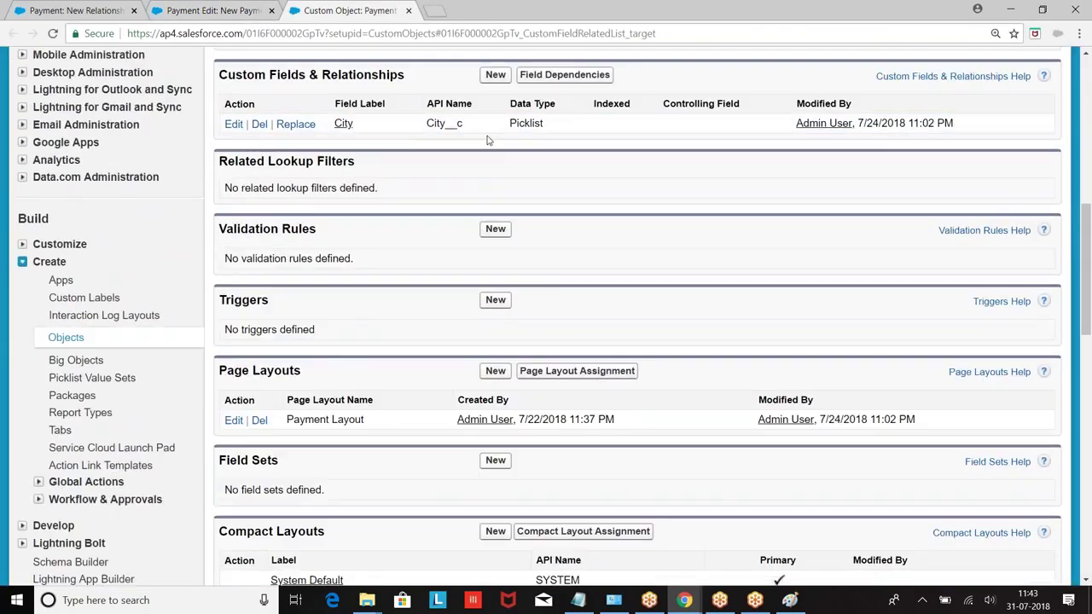
click(495, 75)
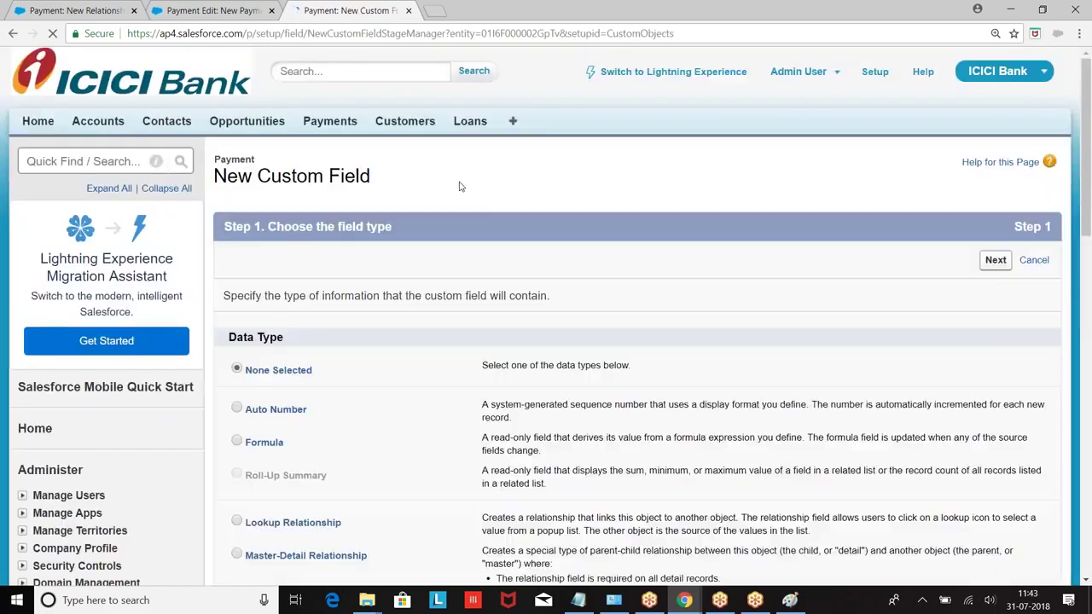
scroll(443, 221, down, 3)
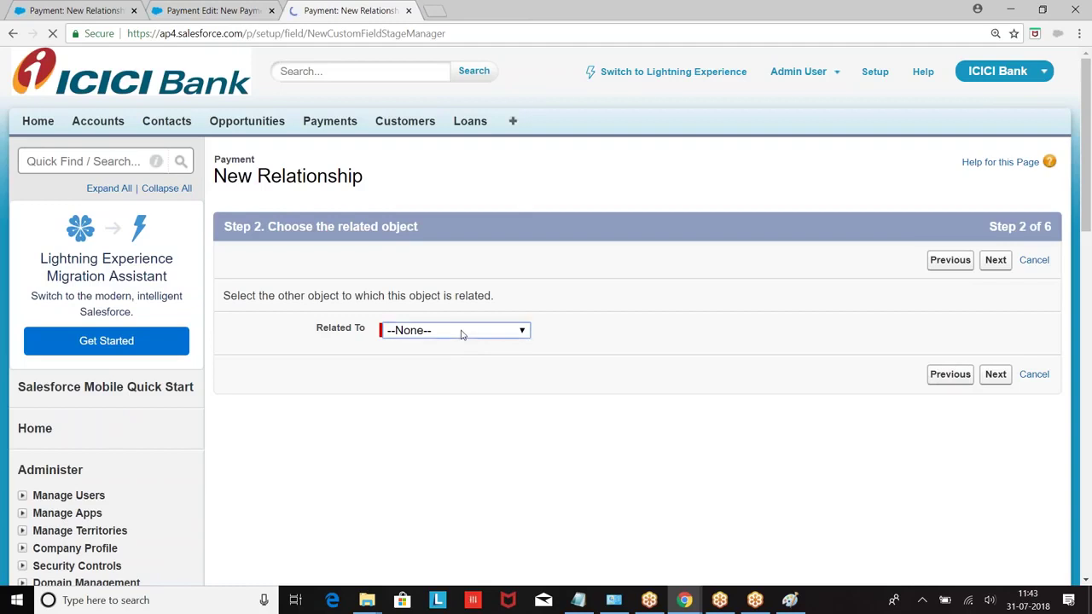
Relate the new Payment master-detail field to the Loan object and proceed to its label and name settings.
click(460, 331)
scroll(442, 279, down, 5)
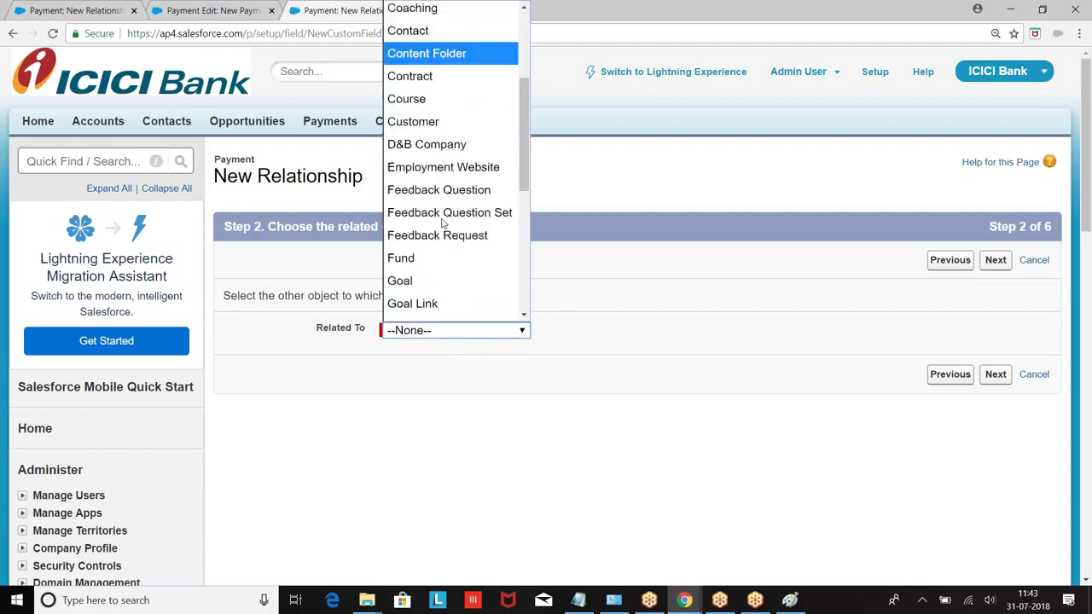
click(421, 97)
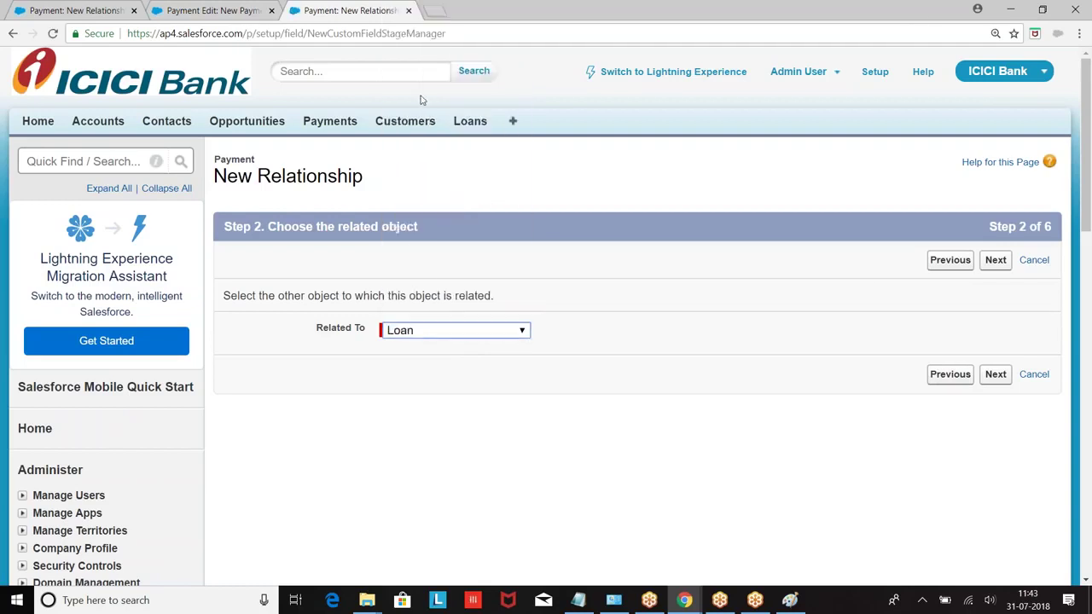
click(996, 377)
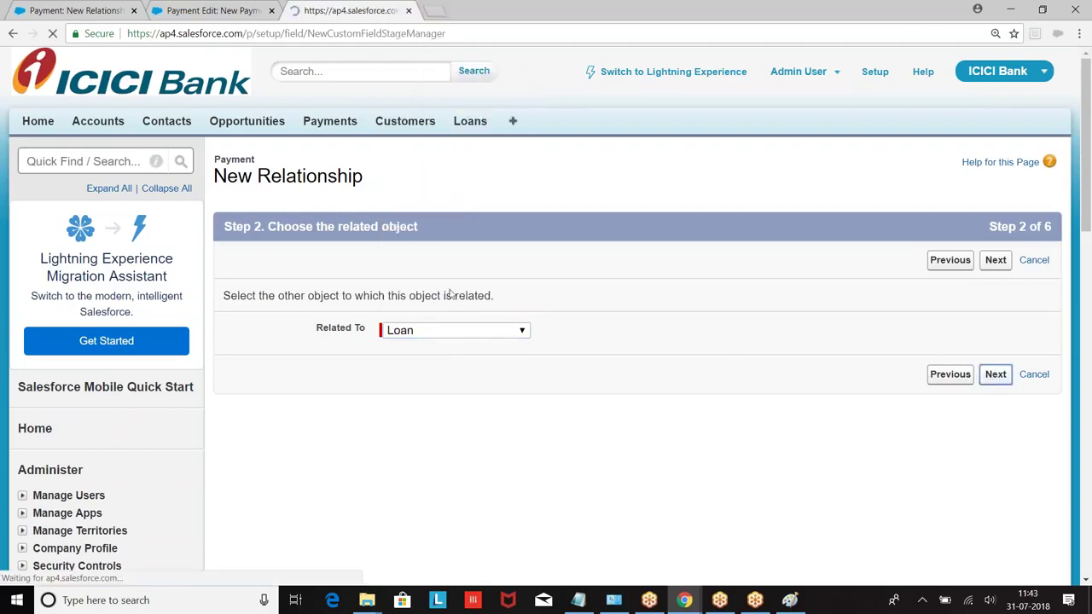
Enter Loan as the field name, keep the Read/Write sharing setting, and proceed to field-level security.
scroll(451, 294, down, 1)
click(453, 270)
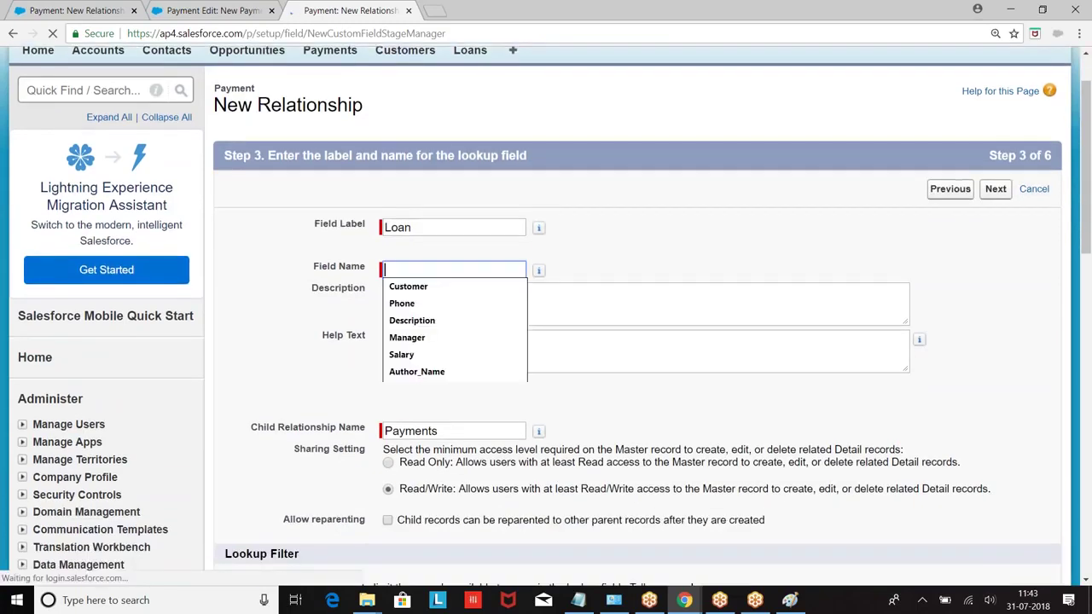
text(Loan)
click(663, 247)
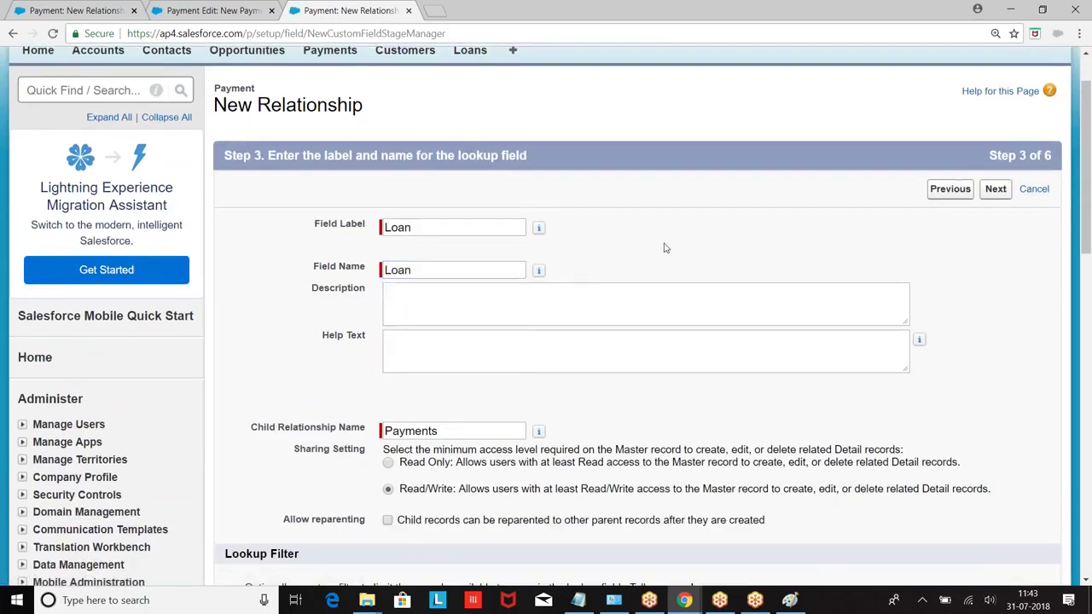
scroll(662, 247, down, 2)
scroll(384, 406, down, 2)
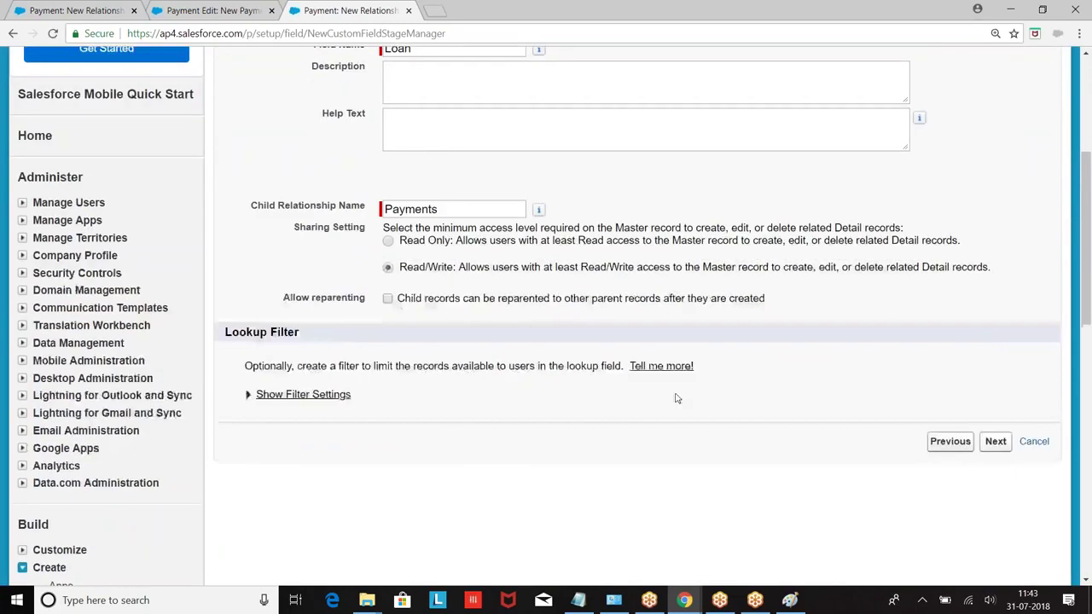
click(995, 379)
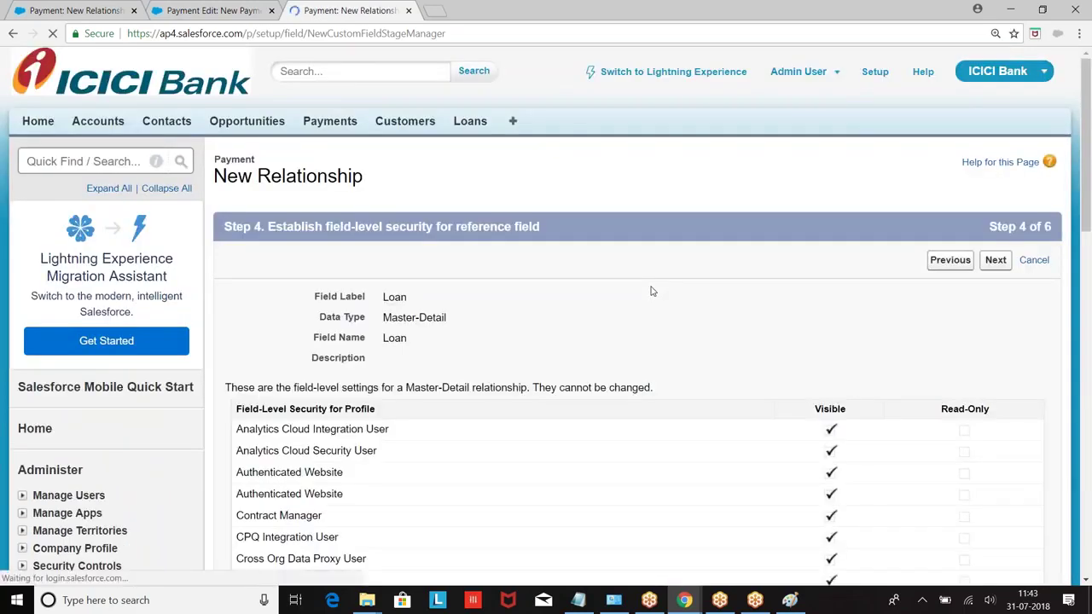
Accept the default field-level security and remaining settings and save the Payment-to-Loan master-detail relationship.
scroll(939, 256, down, 1)
click(994, 188)
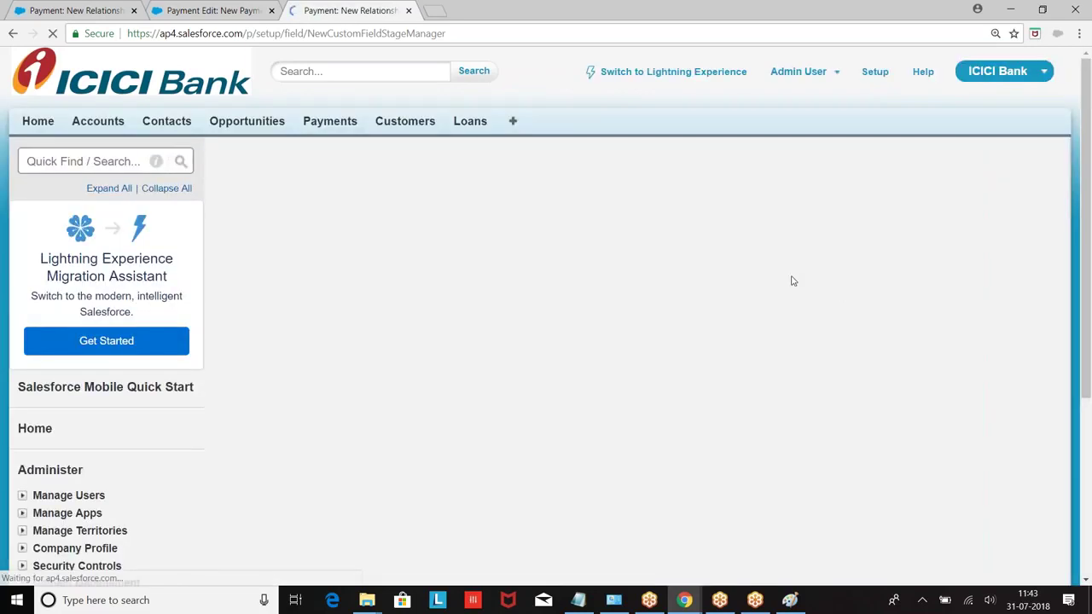
click(991, 261)
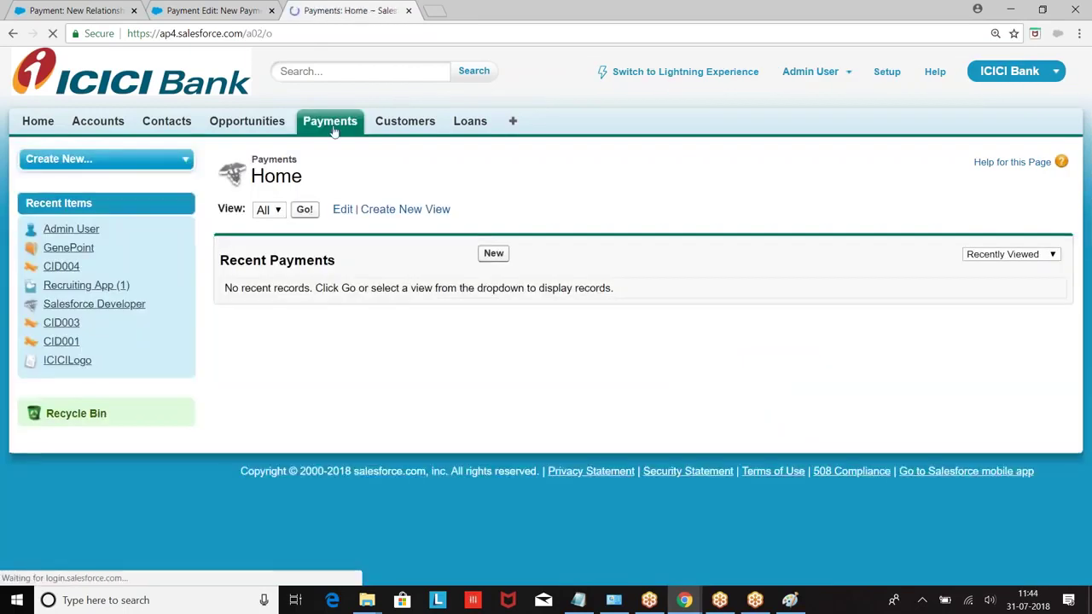
Open a new Payment record form, and a new Loan record form in a separate browser tab.
click(493, 253)
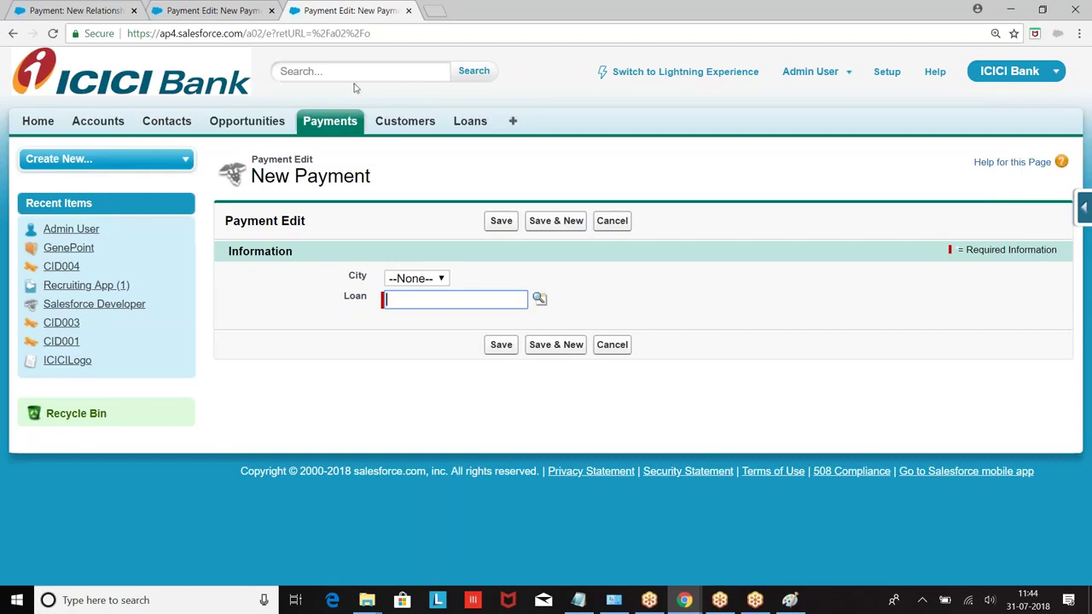
right_click(468, 124)
click(512, 139)
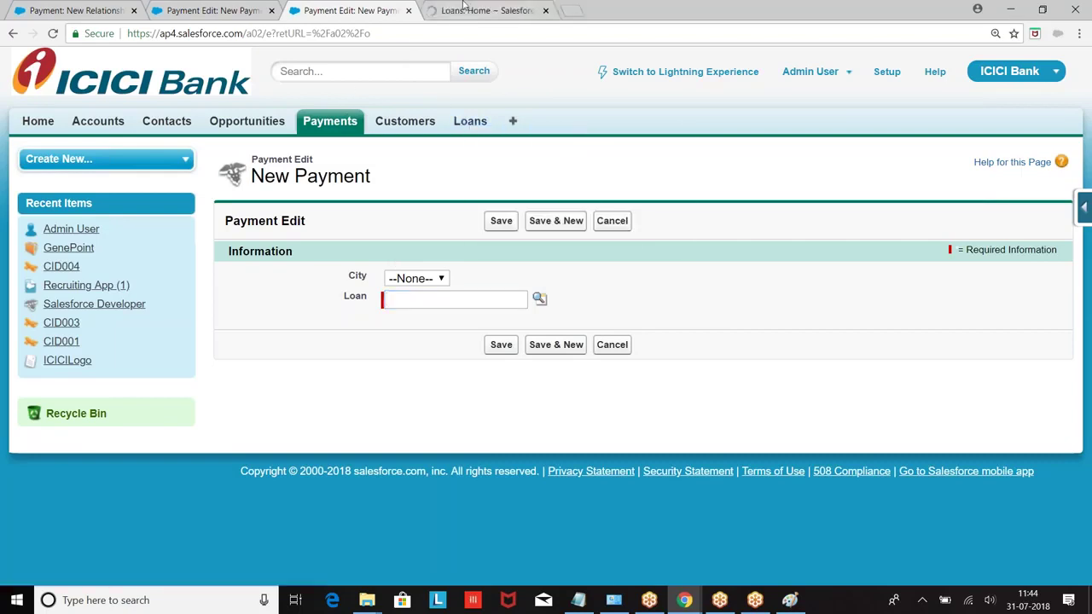
key(ctrl+Tab)
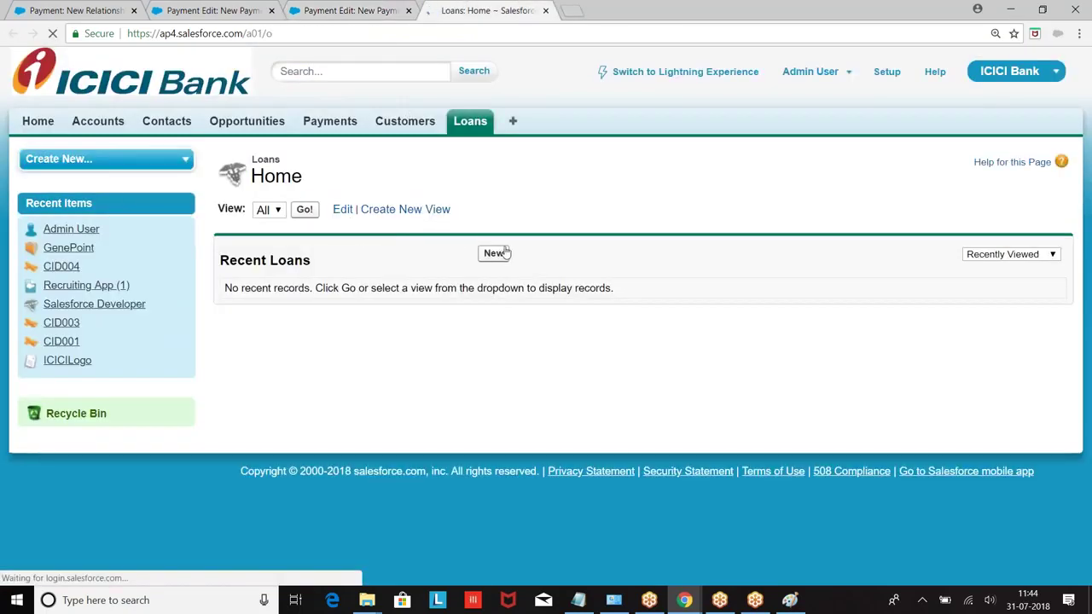
click(503, 253)
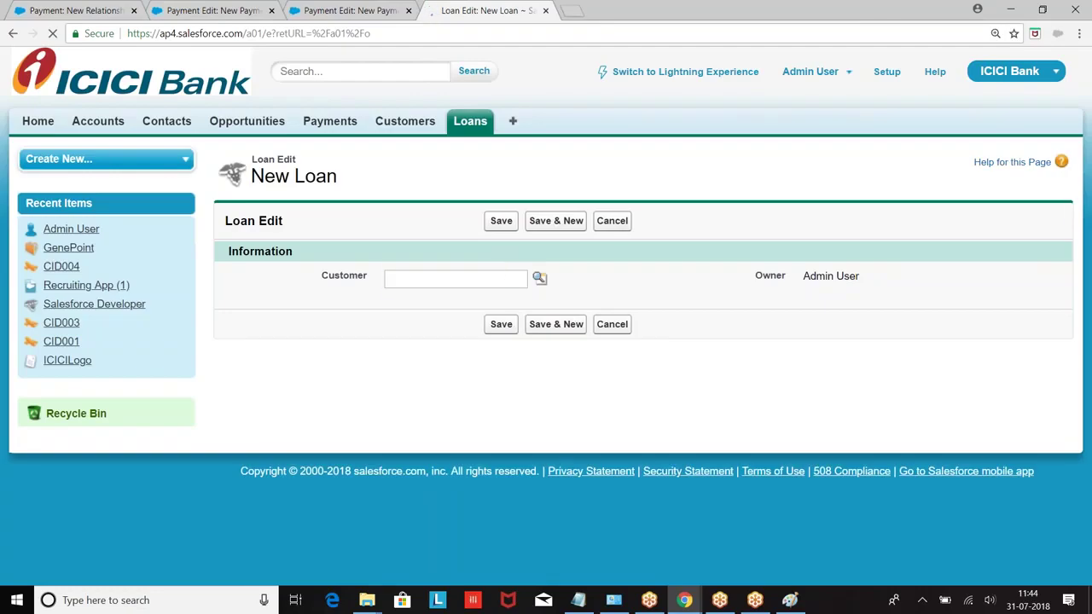
Open the Loan object's custom fields and relationships and delete its Customer lookup relationship.
click(1084, 207)
click(949, 248)
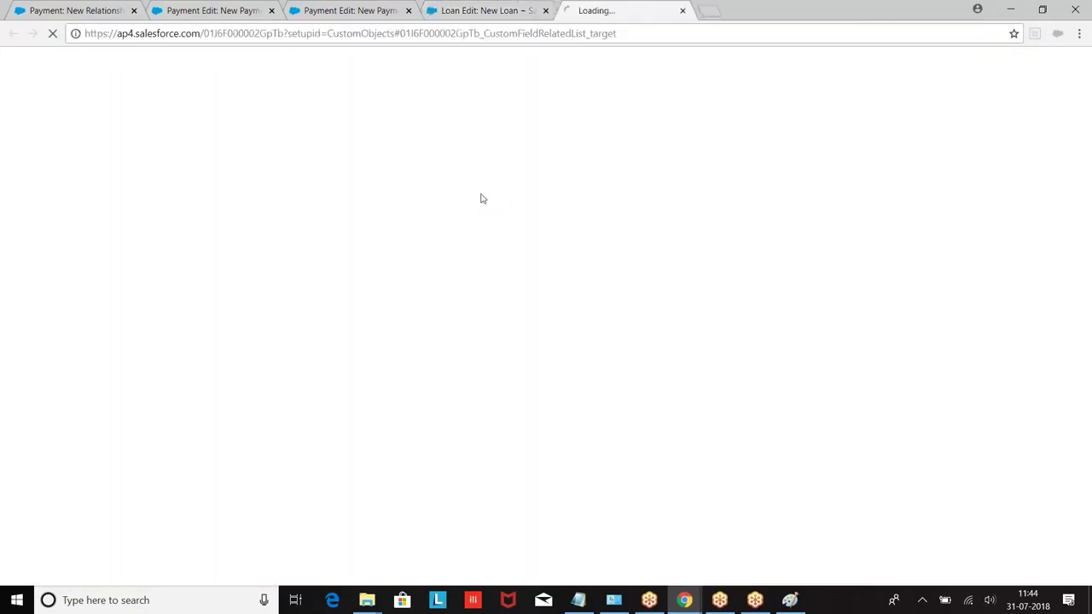
scroll(429, 226, up, 2)
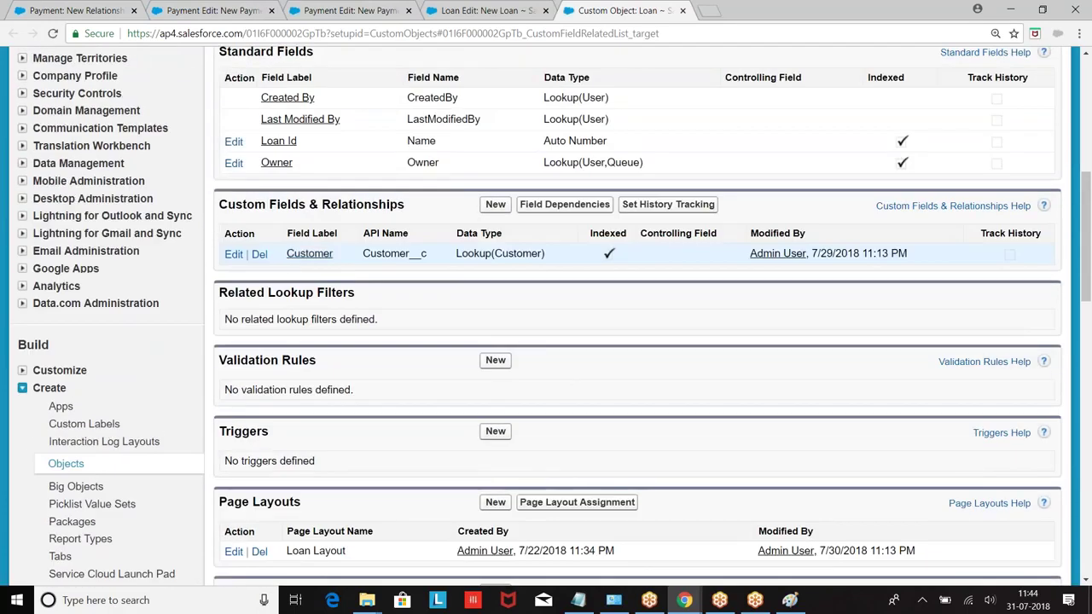
click(261, 254)
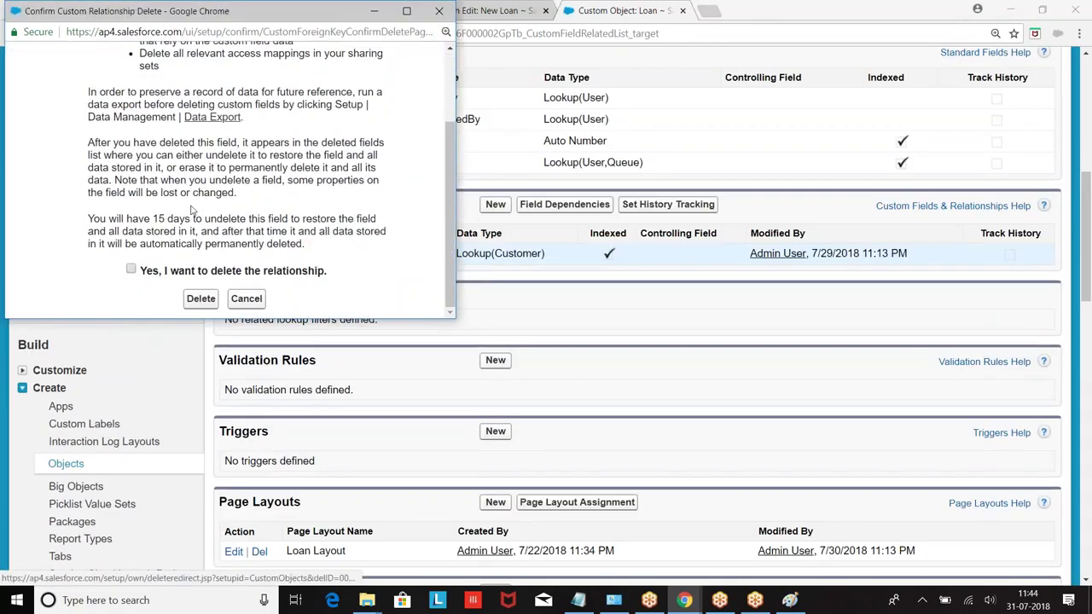
click(213, 304)
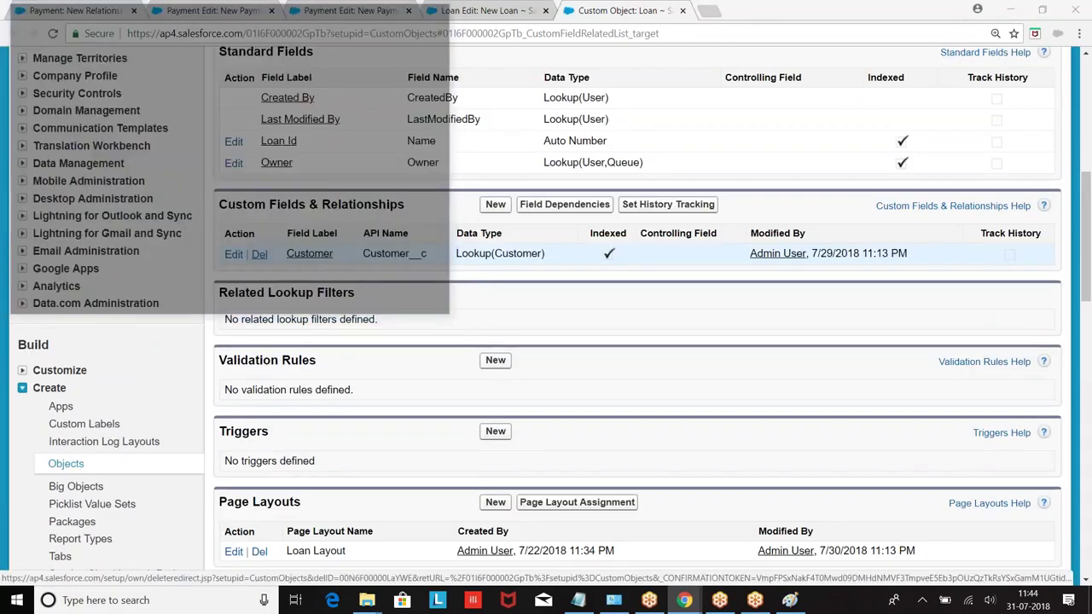
scroll(277, 230, down, 5)
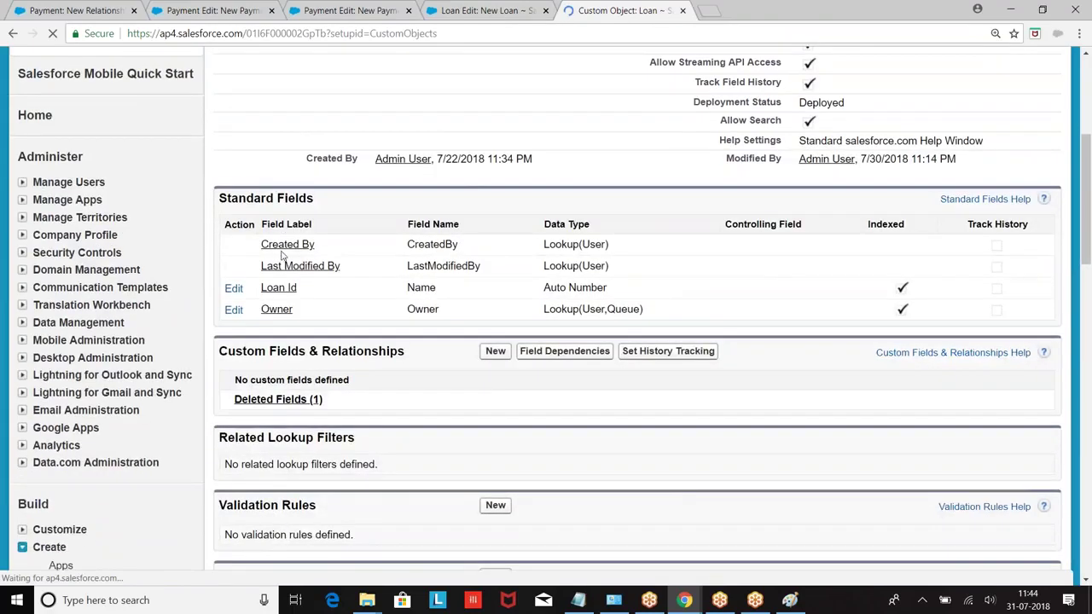
Permanently erase the Customer lookup field from Loan's deleted fields.
click(305, 300)
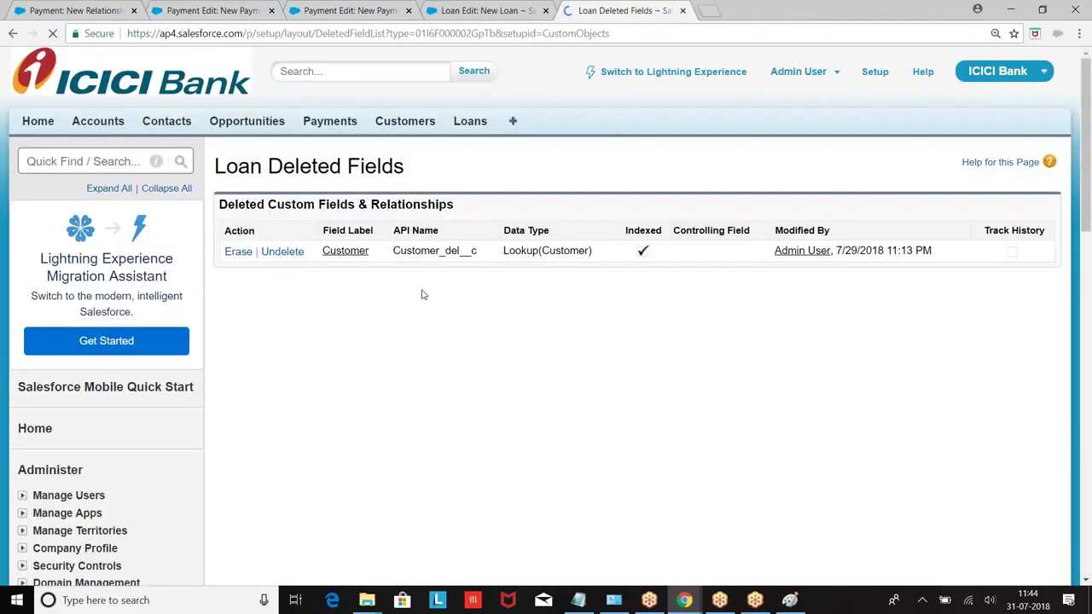
click(238, 253)
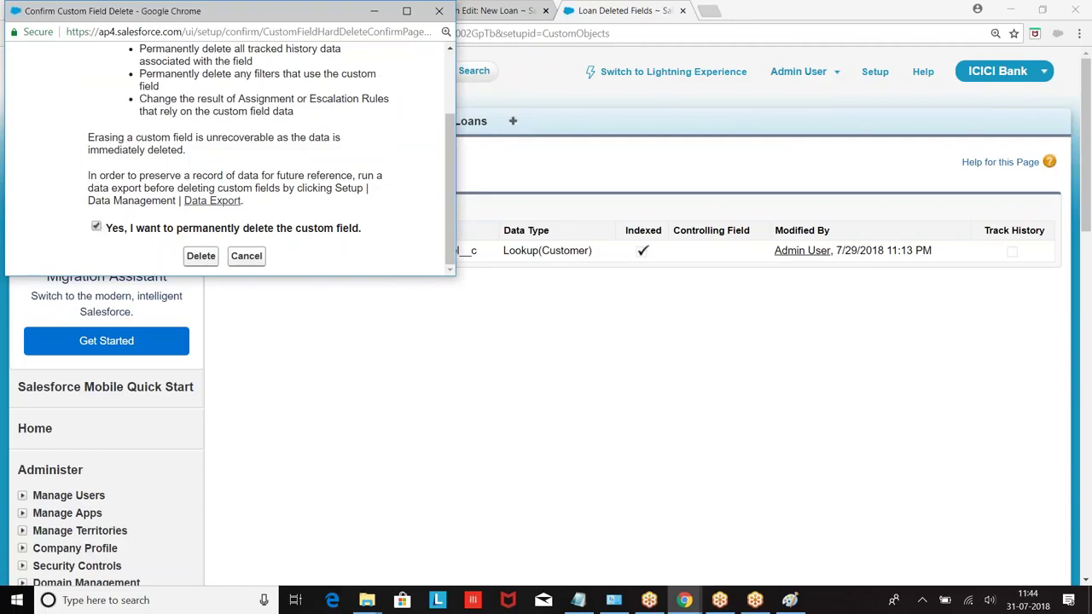
click(201, 256)
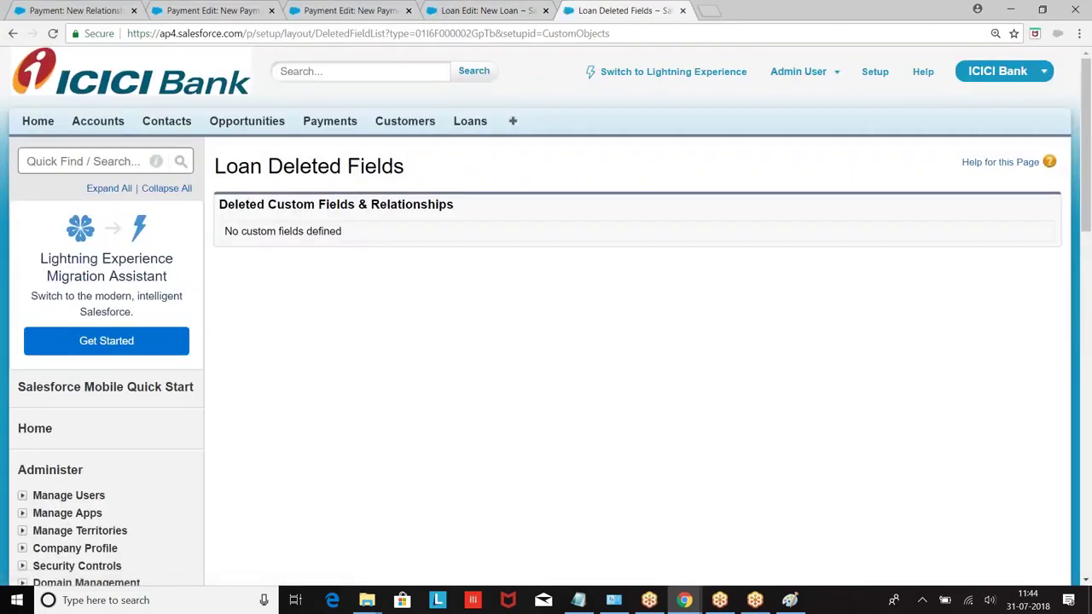
Reopen the Loan custom object, start a new custom field with the Picklist data type, and proceed to its details.
scroll(253, 309, down, 6)
scroll(632, 281, up, 6)
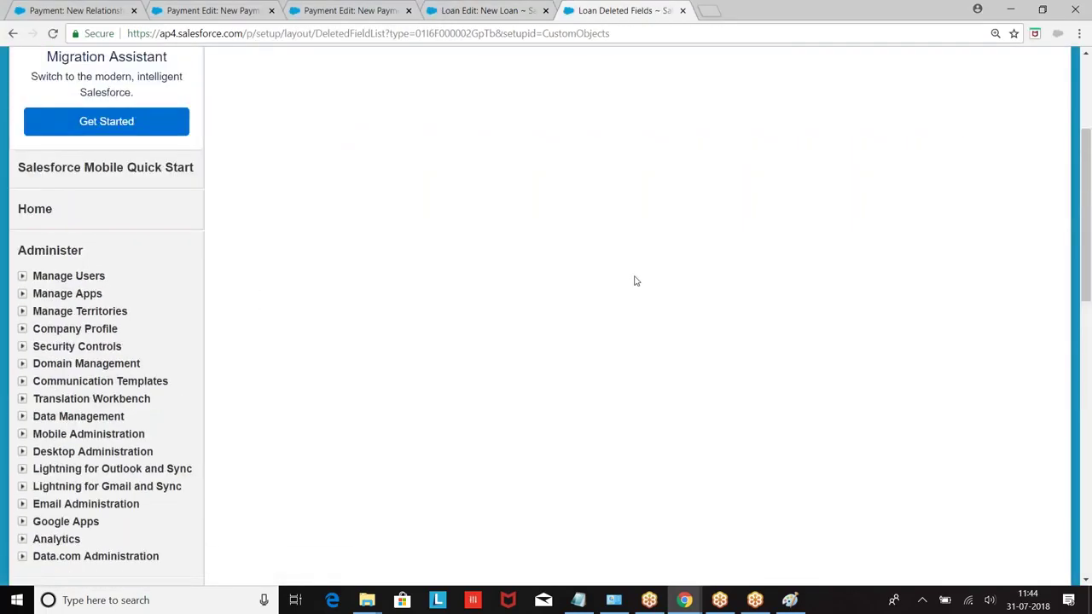
scroll(325, 293, down, 10)
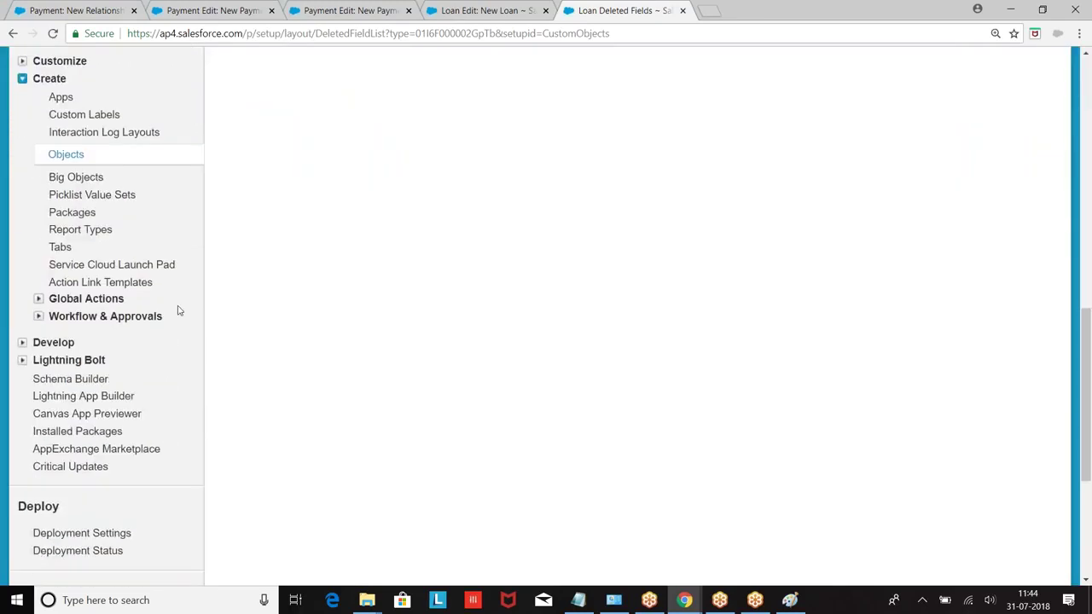
click(55, 157)
scroll(288, 312, down, 3)
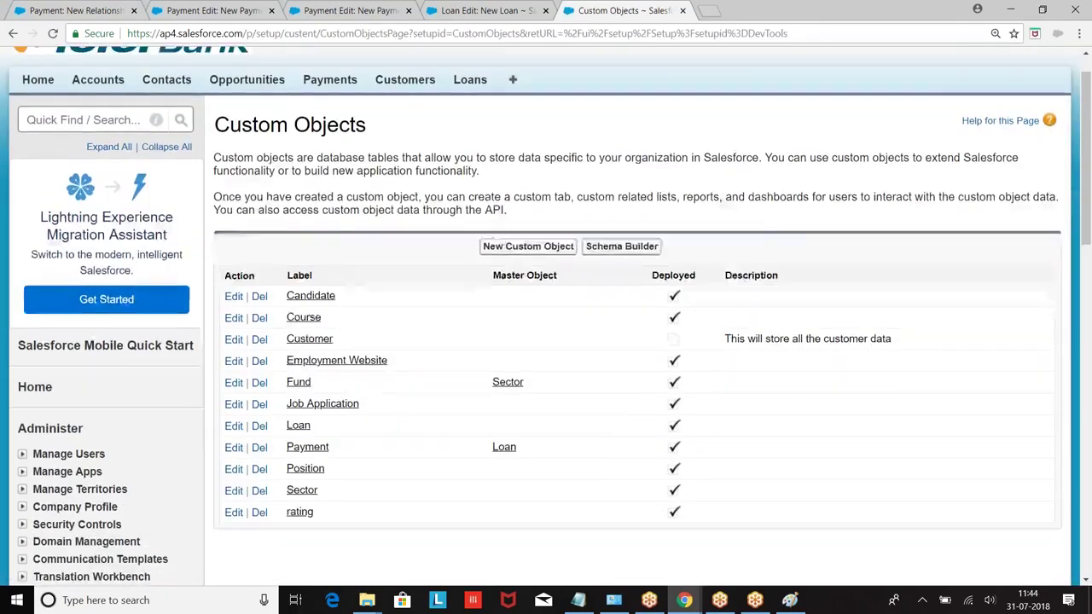
click(300, 327)
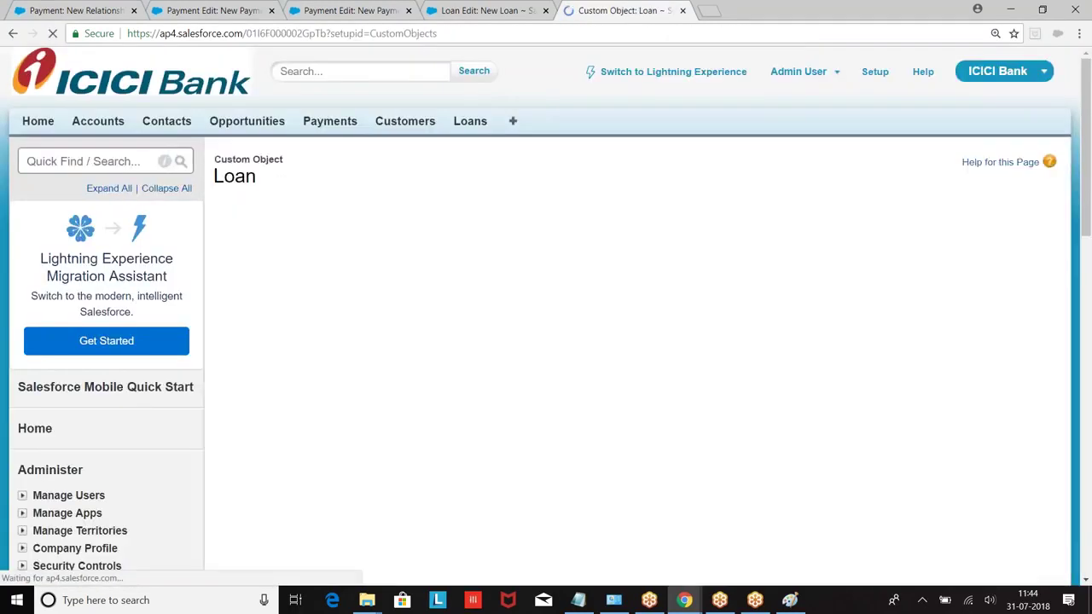
scroll(491, 255, down, 5)
click(495, 251)
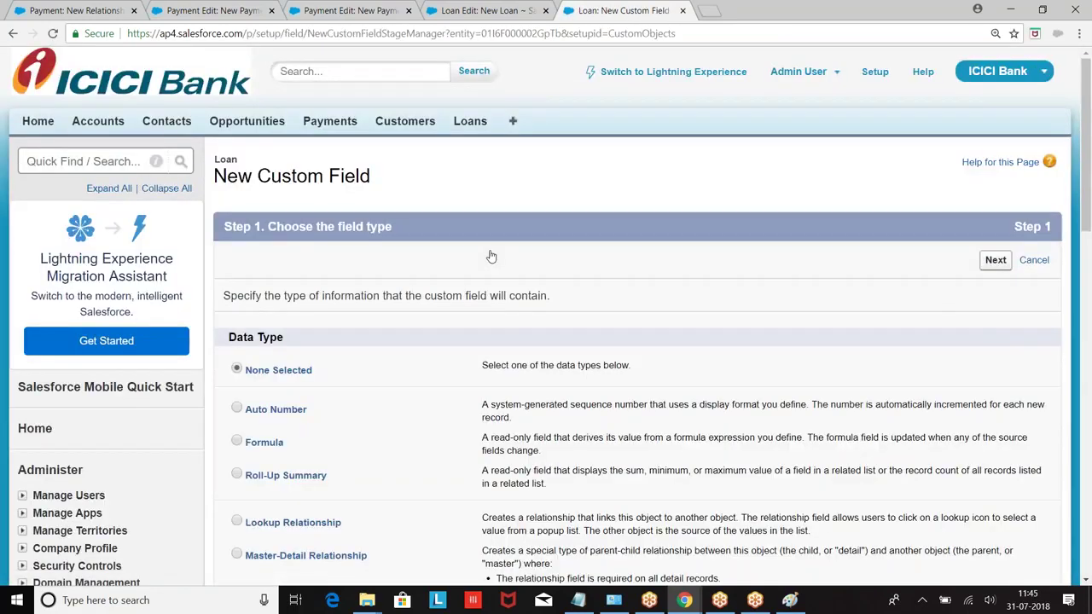
scroll(490, 256, down, 7)
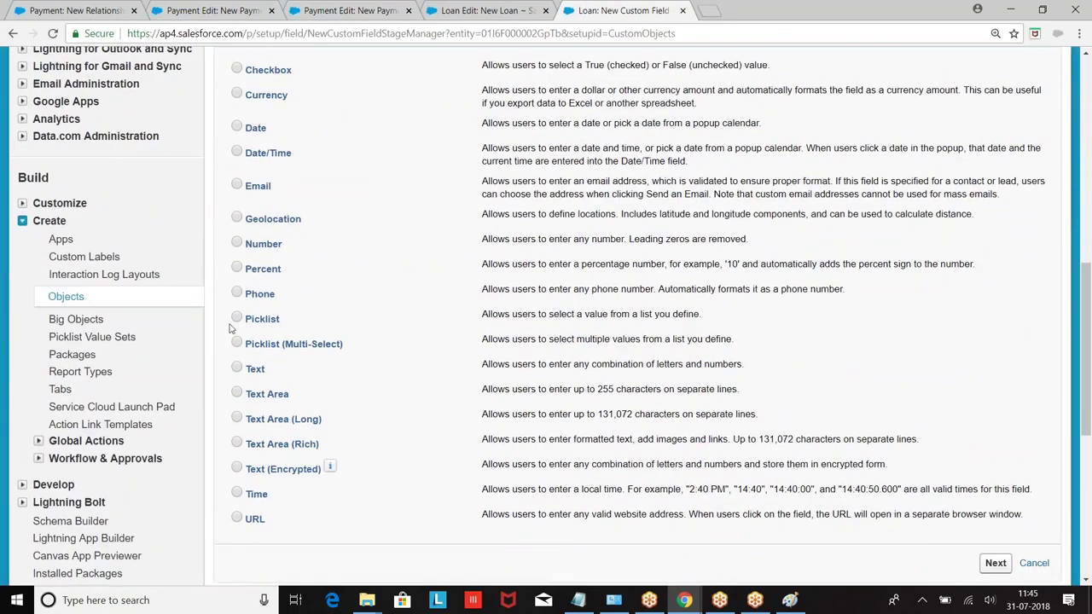
click(237, 318)
scroll(597, 341, down, 3)
click(995, 279)
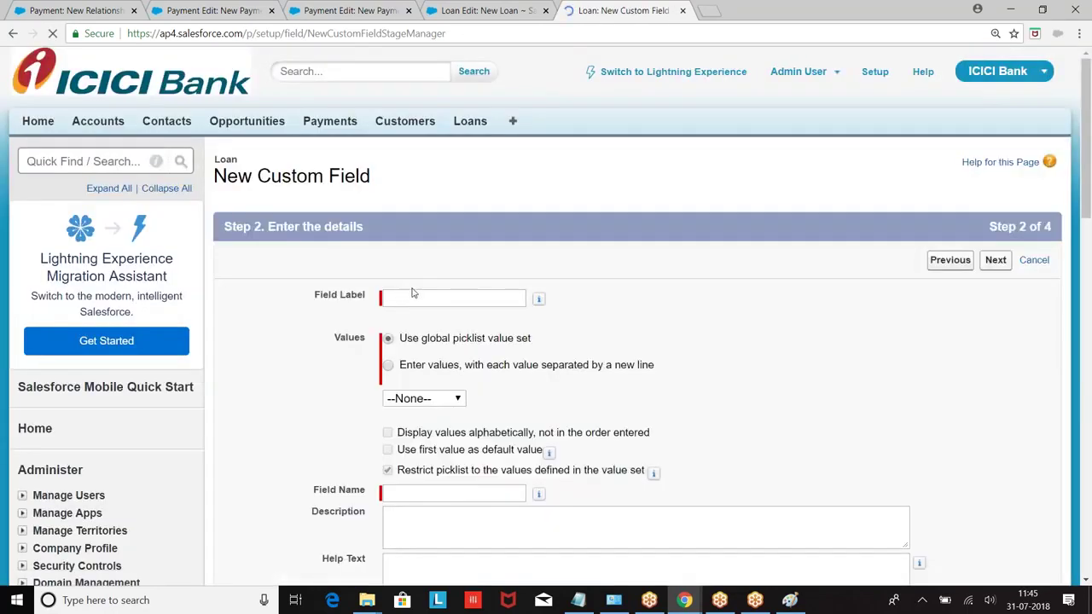
Label the picklist Type with values Education, Housing and Personal, accept the default security and layout, and save it to start another field.
click(412, 300)
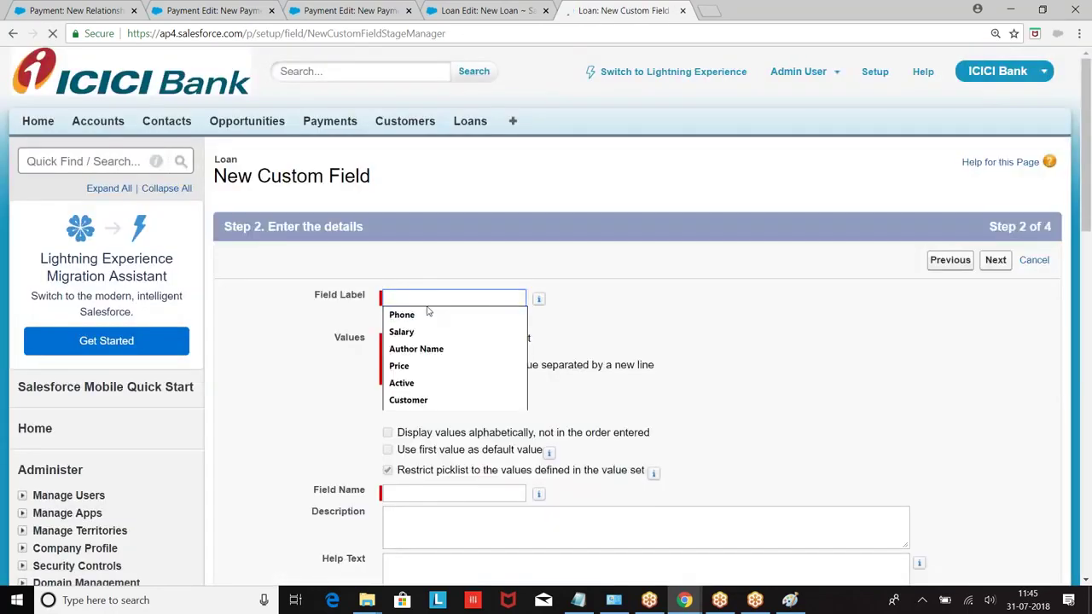
text(Type)
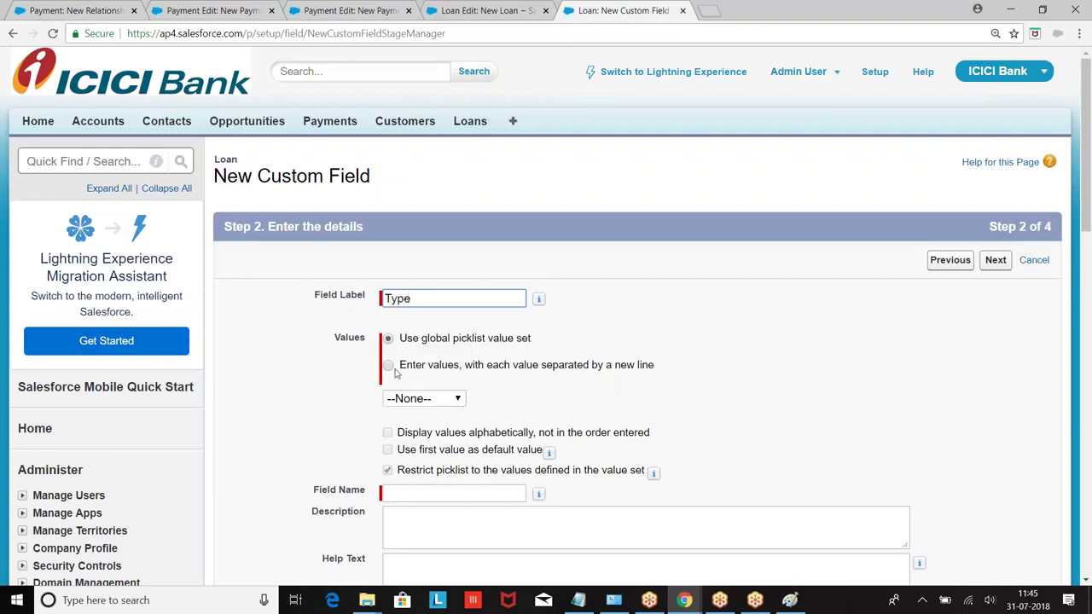
click(393, 368)
click(443, 435)
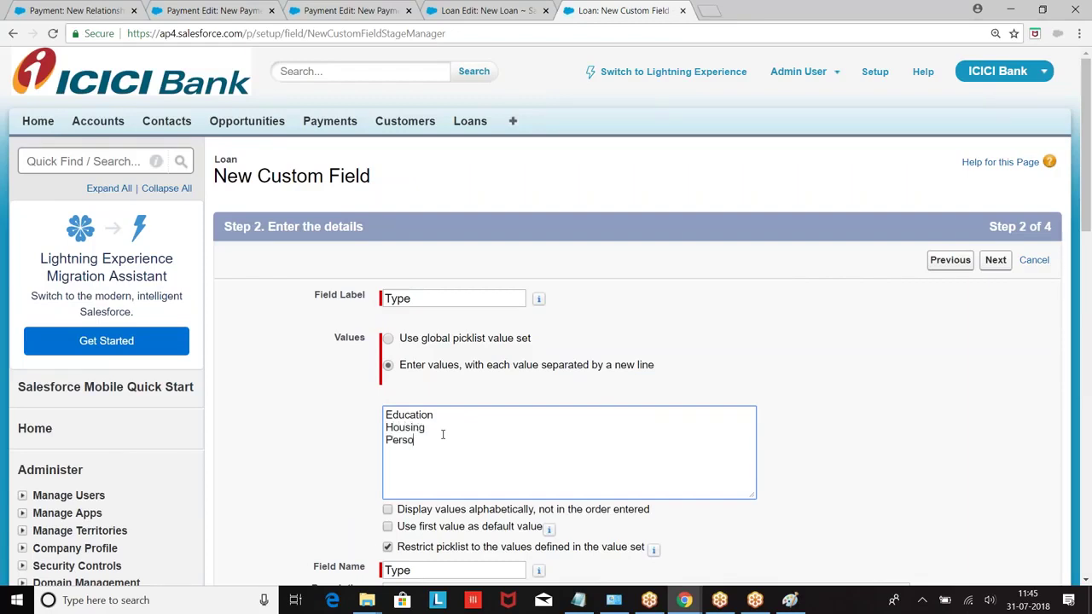
click(993, 262)
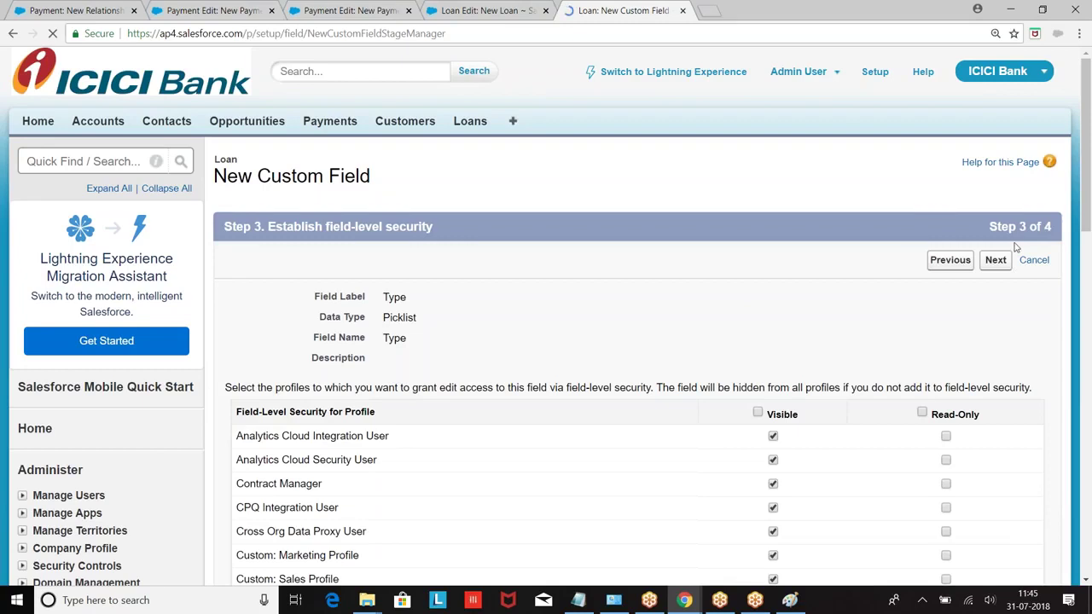
click(995, 259)
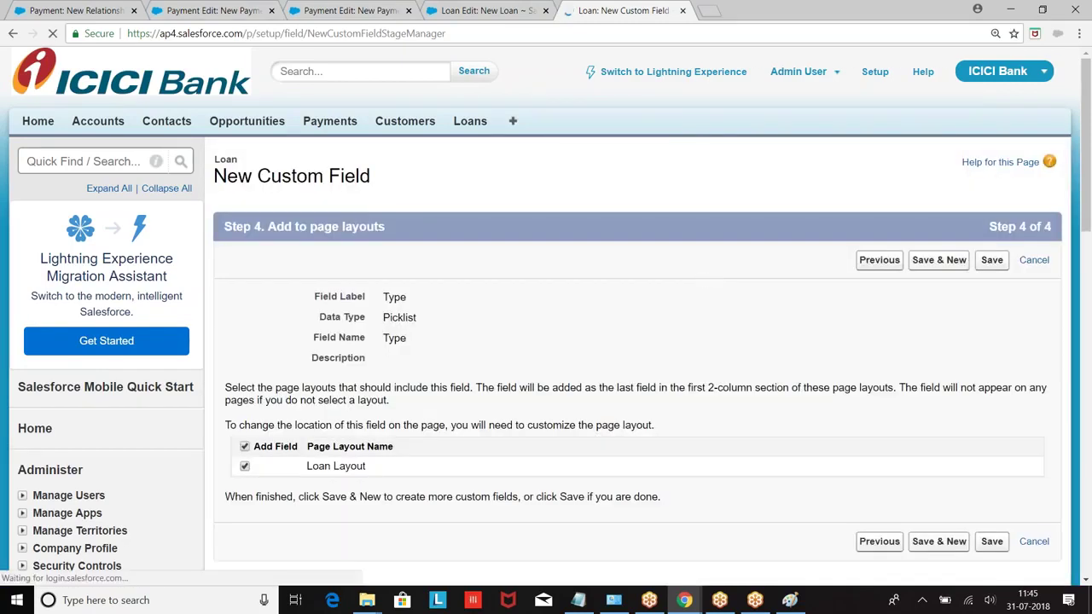
click(936, 263)
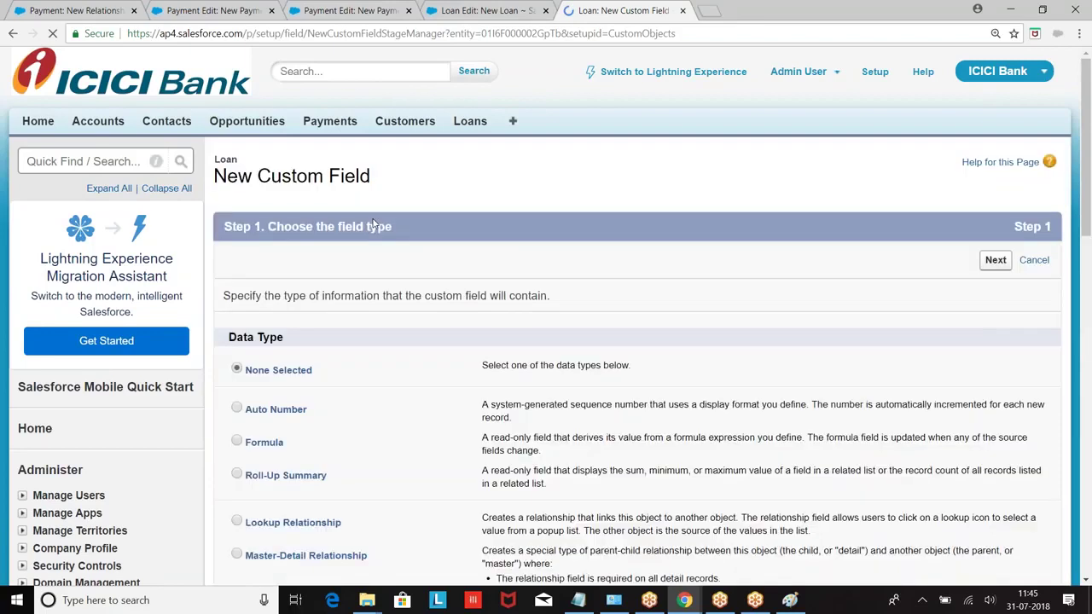
Choose Currency as the data type for the next Loan field and proceed to its details.
scroll(372, 224, down, 5)
click(239, 306)
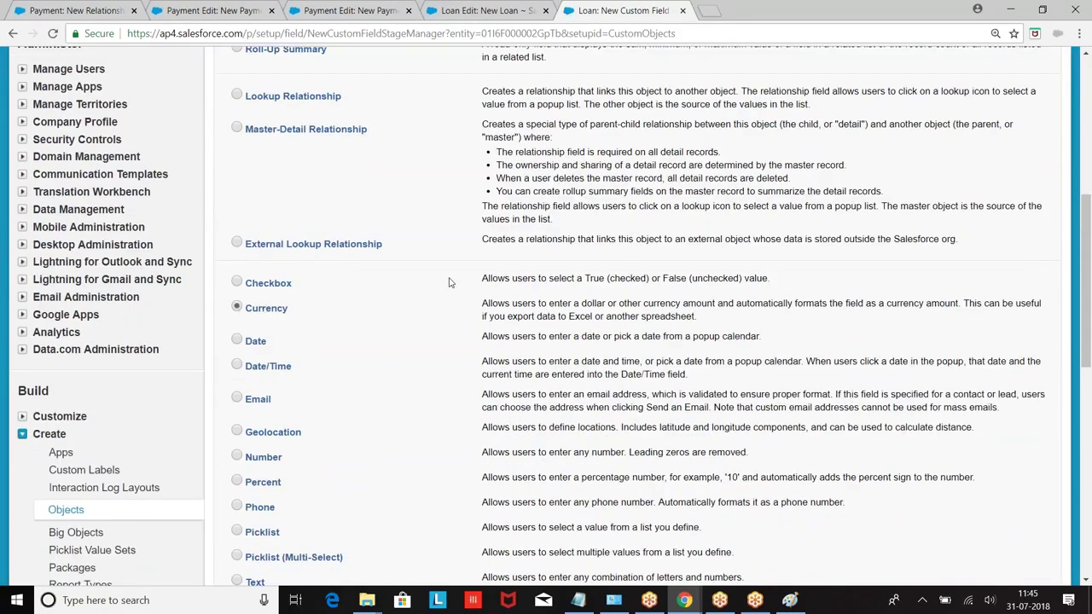
scroll(522, 277, down, 3)
click(995, 495)
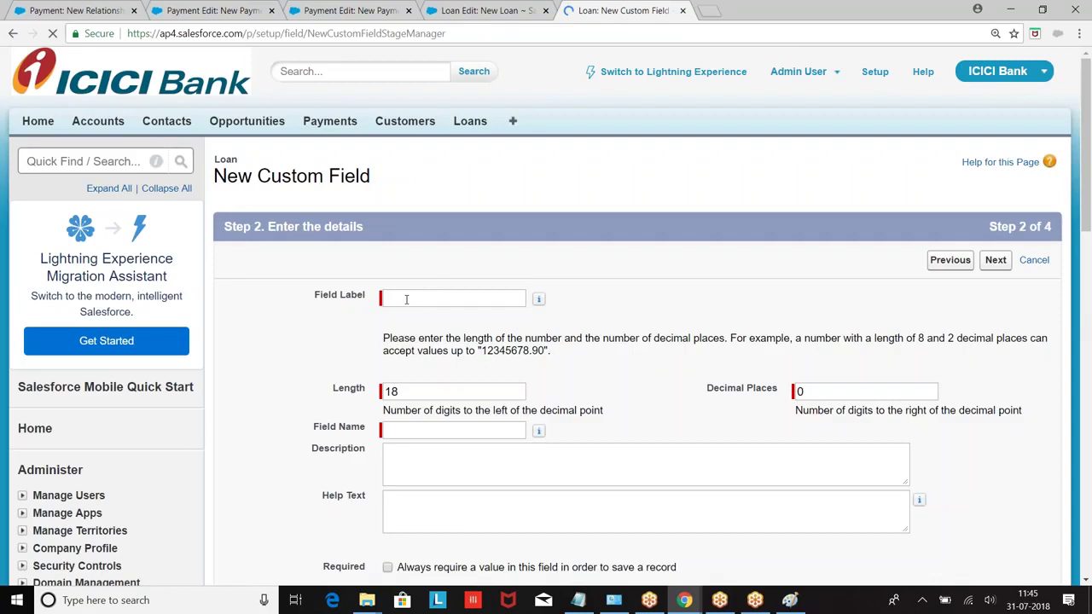
Label the currency field Applied Amount, accept the default security and page layout, and save it.
click(406, 299)
text(Apple )
text(d AM)
text(o)
key(BackSpace)
key(BackSpace)
text(mount)
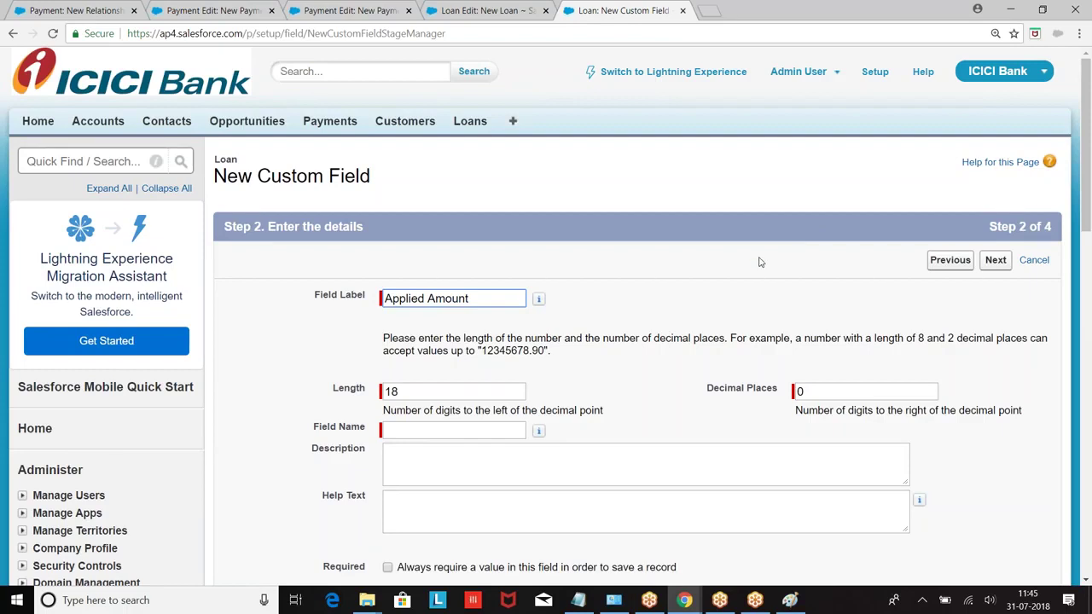
click(760, 261)
click(996, 261)
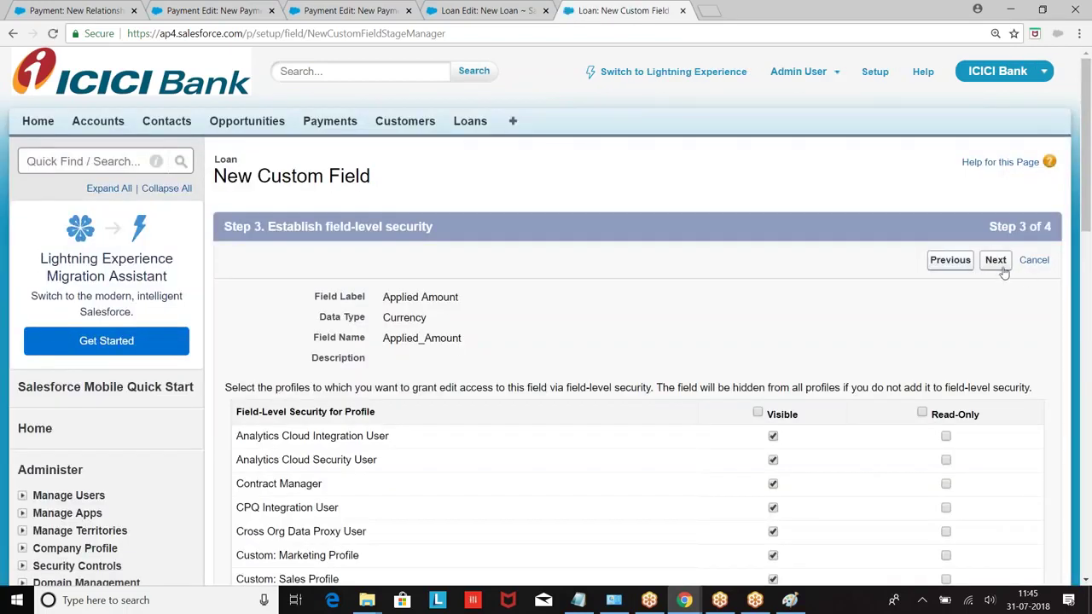
click(1002, 269)
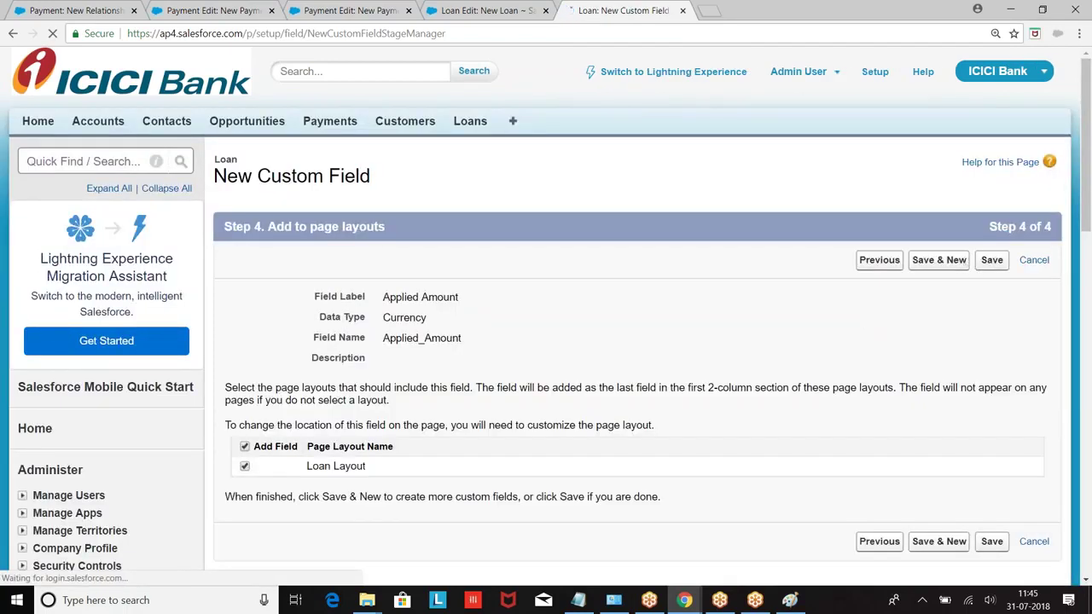
click(991, 260)
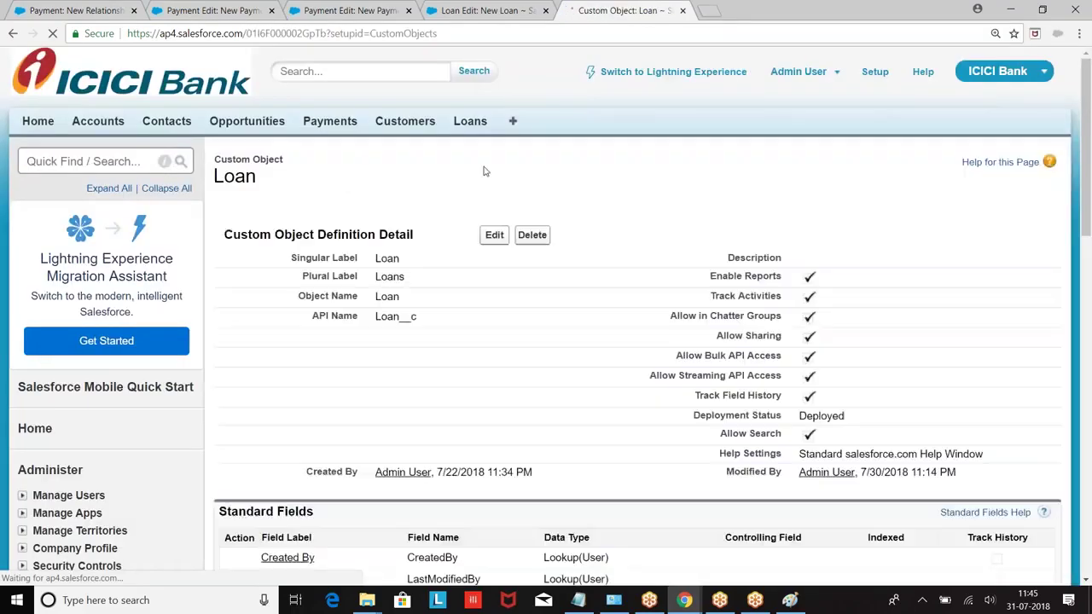
Create a loan record of type Education with an applied amount of 100000, saving it to start another.
click(471, 121)
click(494, 253)
click(452, 277)
click(424, 316)
click(420, 306)
text(100000)
click(560, 224)
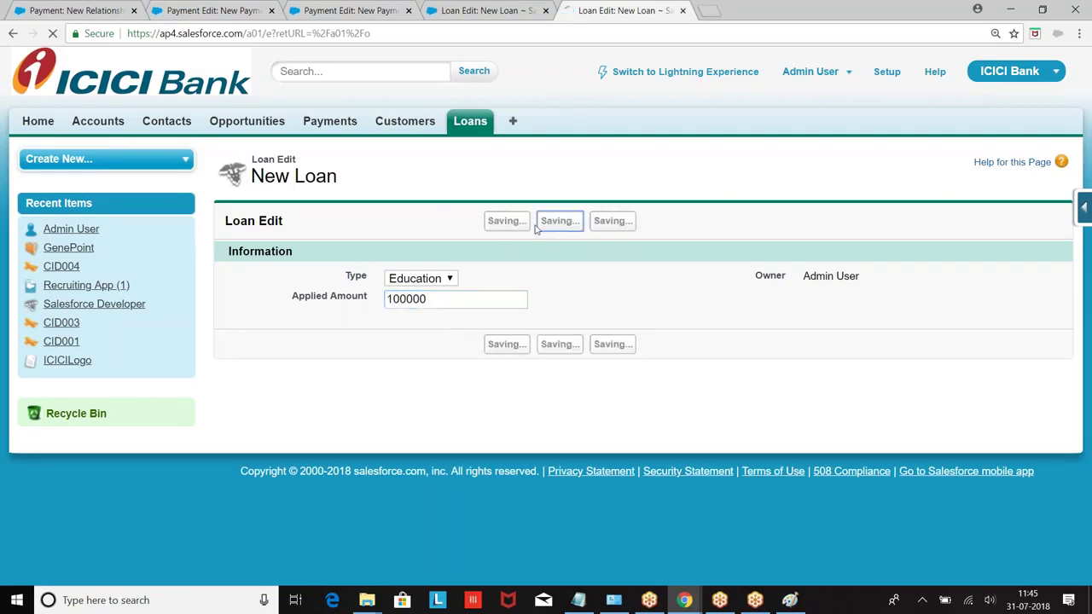
Fill in the second loan record with type Housing and an applied amount of 500000, and save it.
click(420, 279)
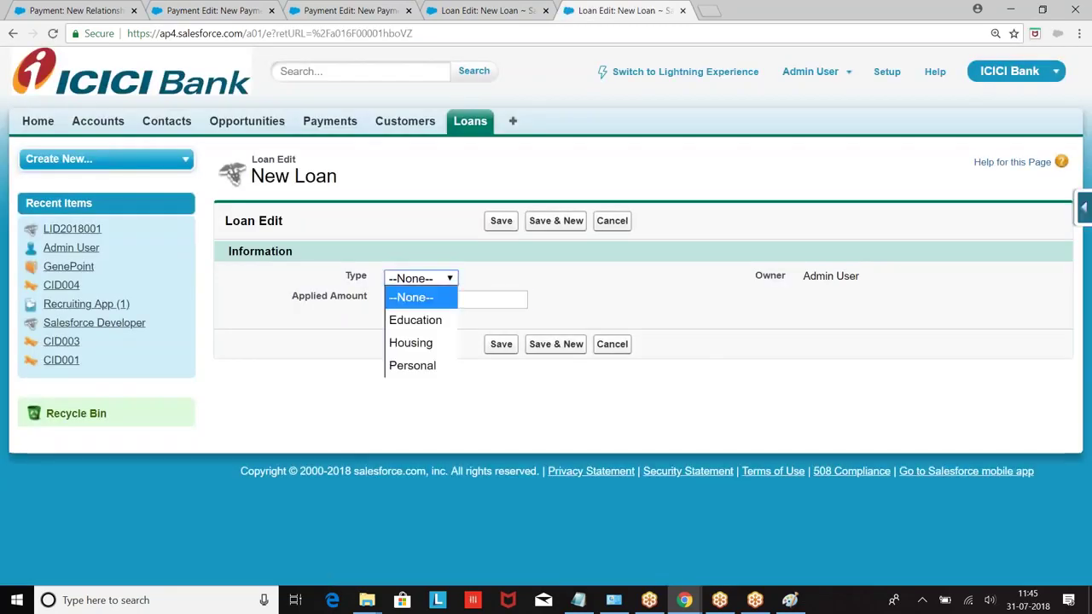
click(414, 342)
click(428, 300)
text(500000)
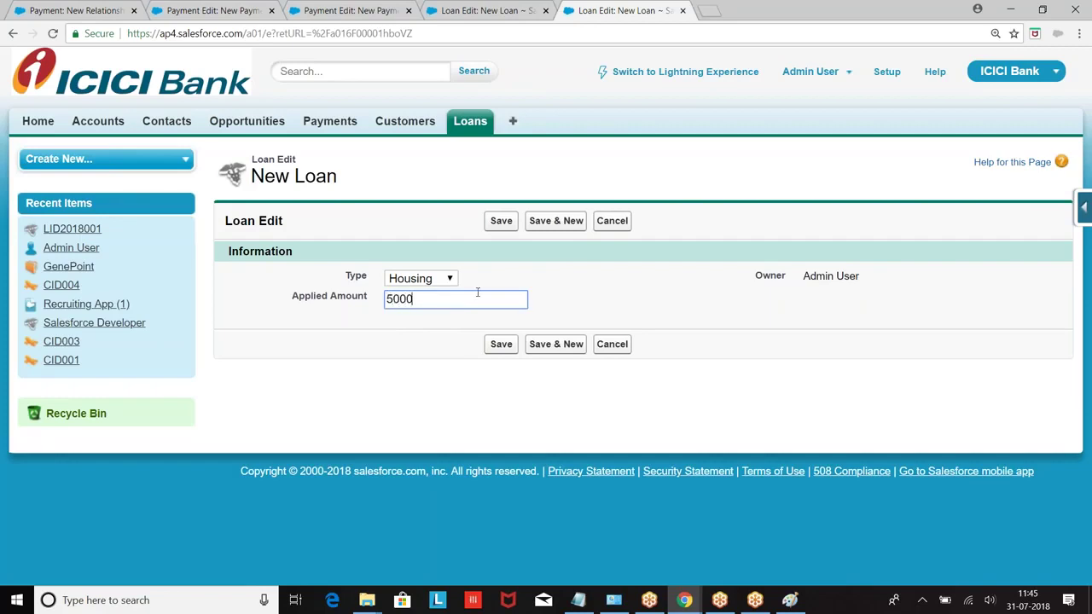
click(501, 220)
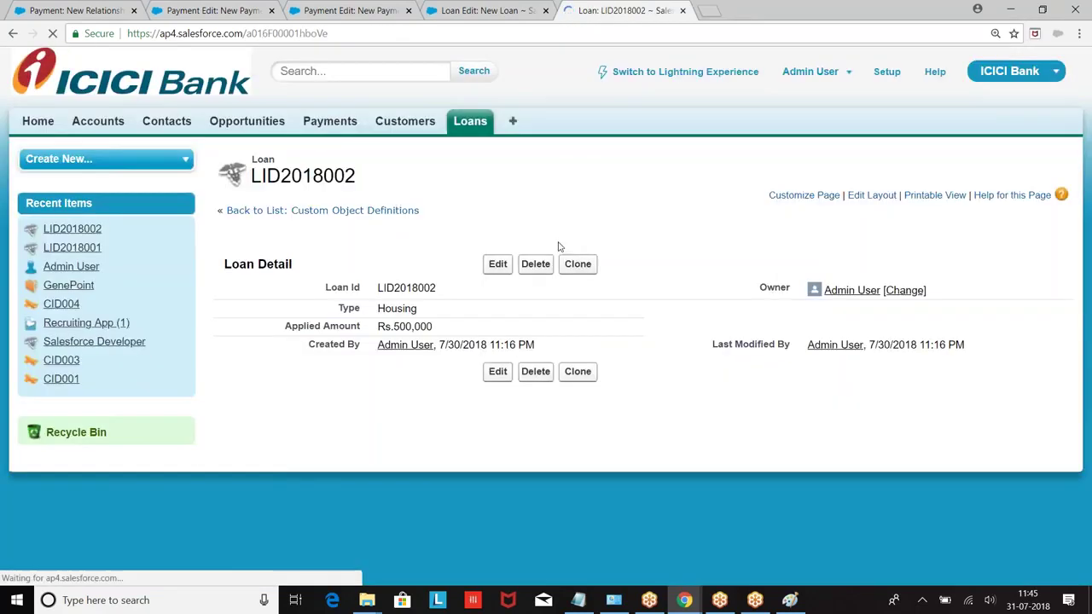
Create a payment record with city Ban, look up the Education loan as its master, and save it.
click(325, 128)
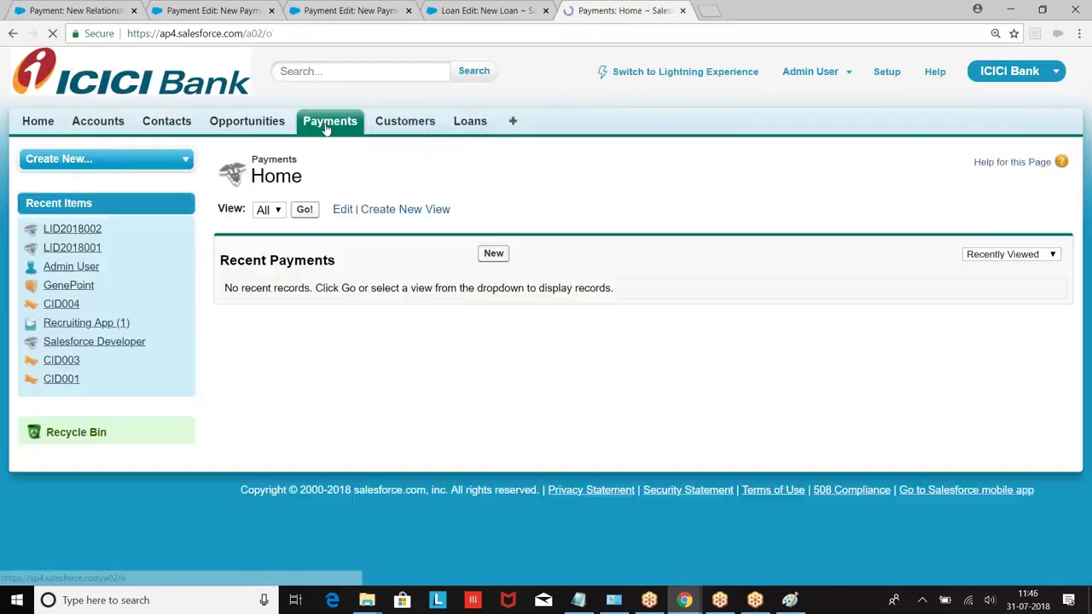
click(495, 256)
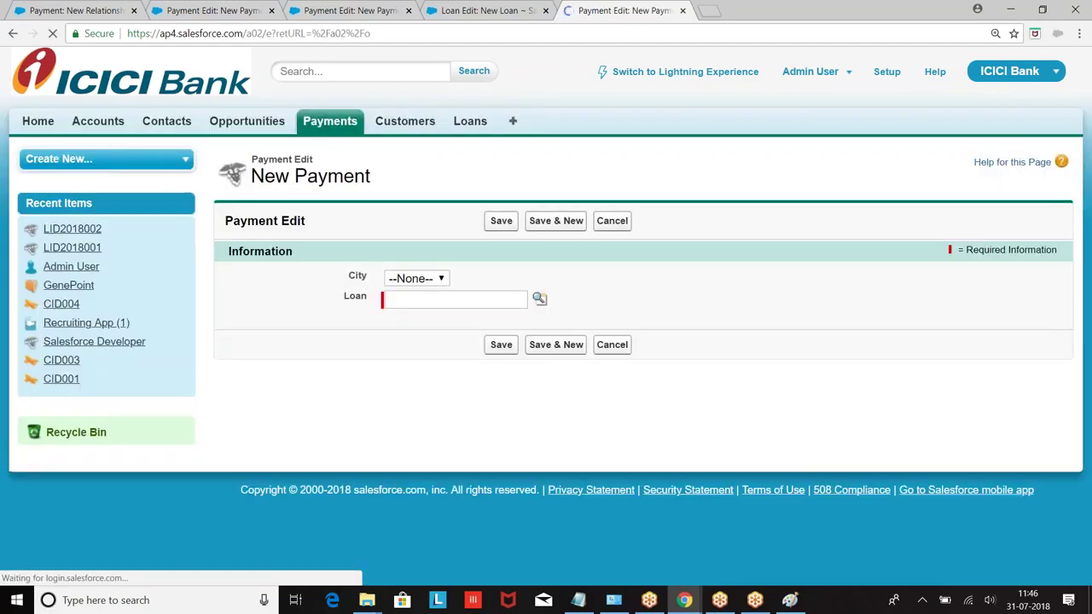
click(429, 280)
click(412, 319)
click(539, 299)
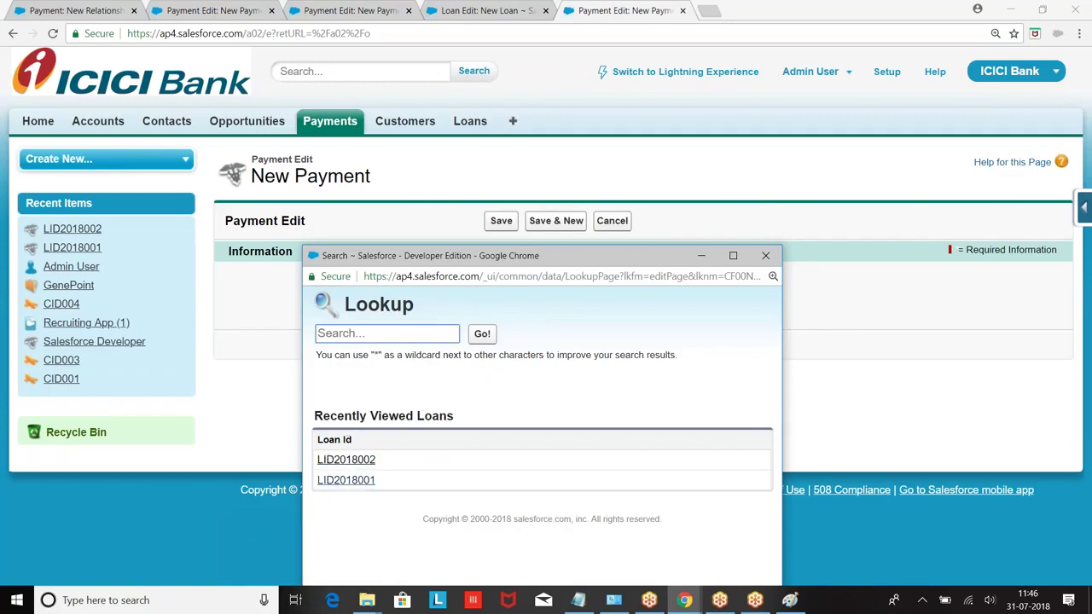
click(354, 479)
click(502, 347)
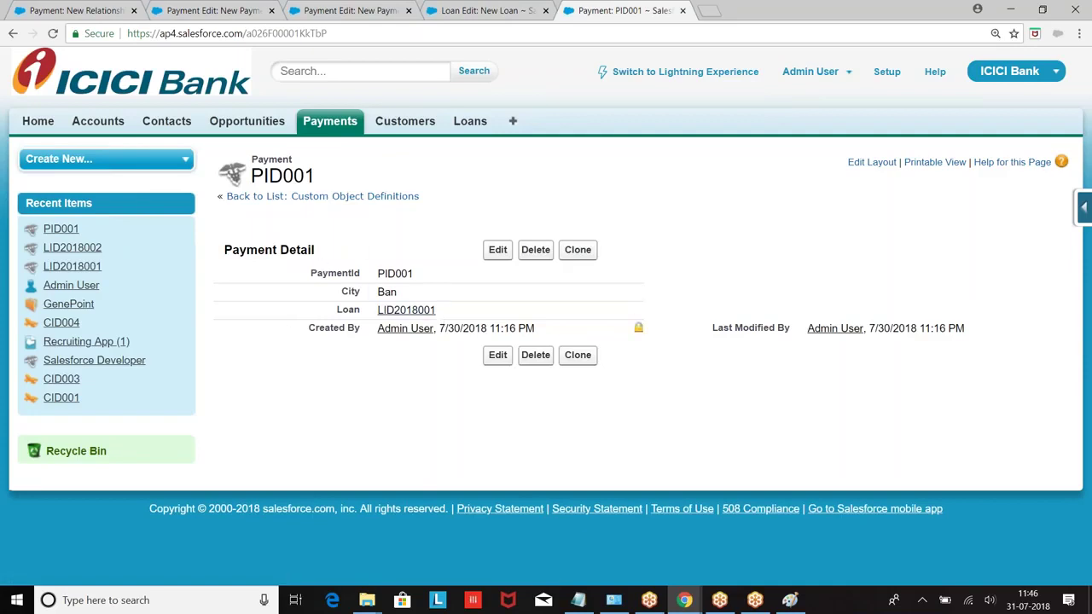
Open the loan linked to the payment and examine its Payments related list and record owner.
click(400, 312)
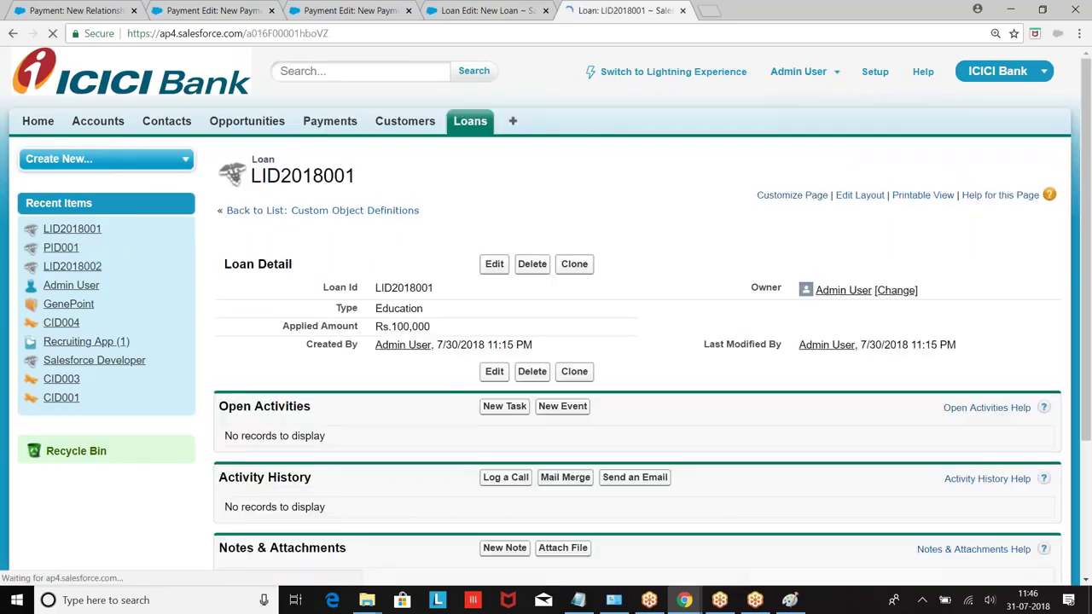
scroll(367, 271, down, 3)
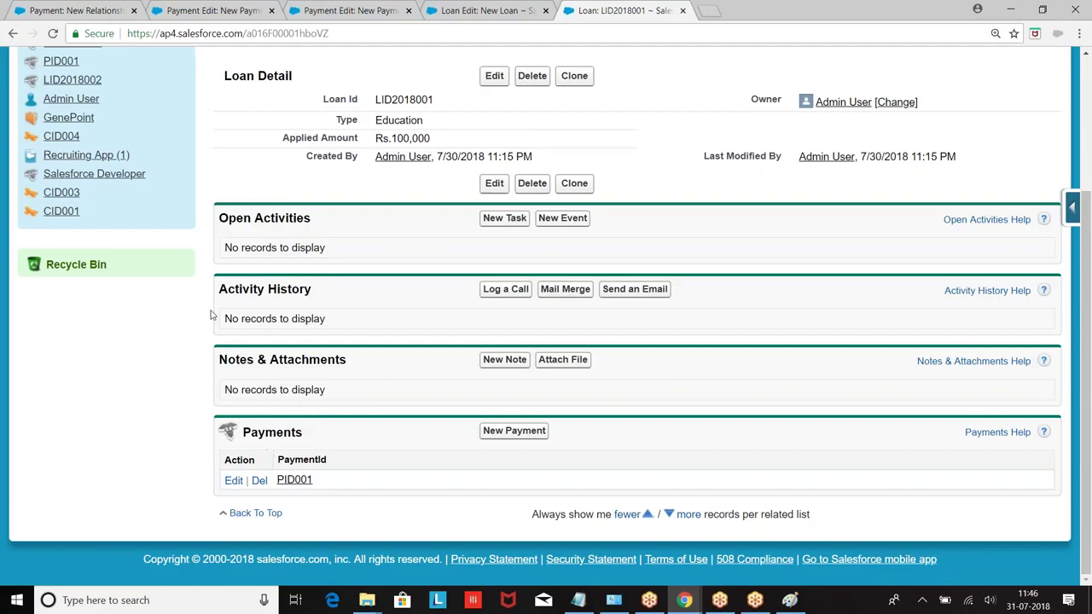
scroll(420, 182, up, 3)
scroll(401, 305, down, 3)
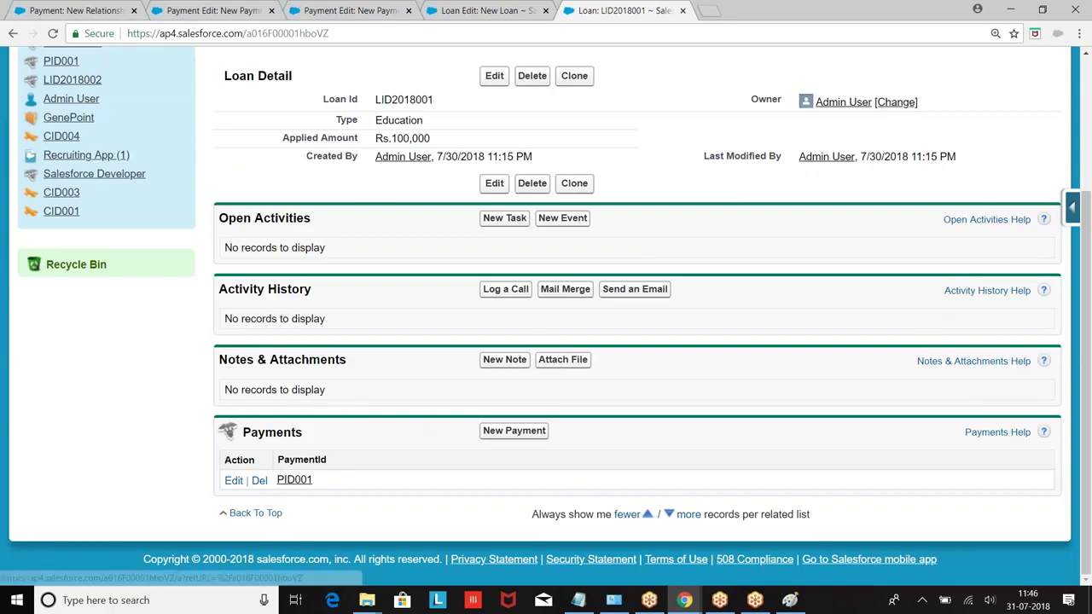
mouse_move(850, 103)
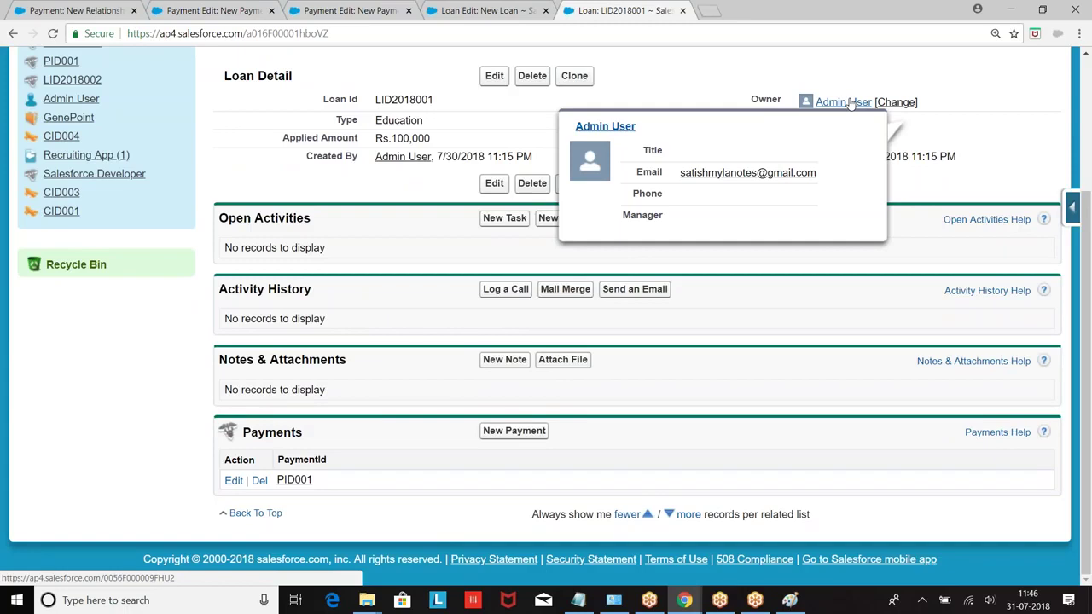
Delete the Education loan record, confirm the deletion, and list all payment records in the All view.
click(532, 78)
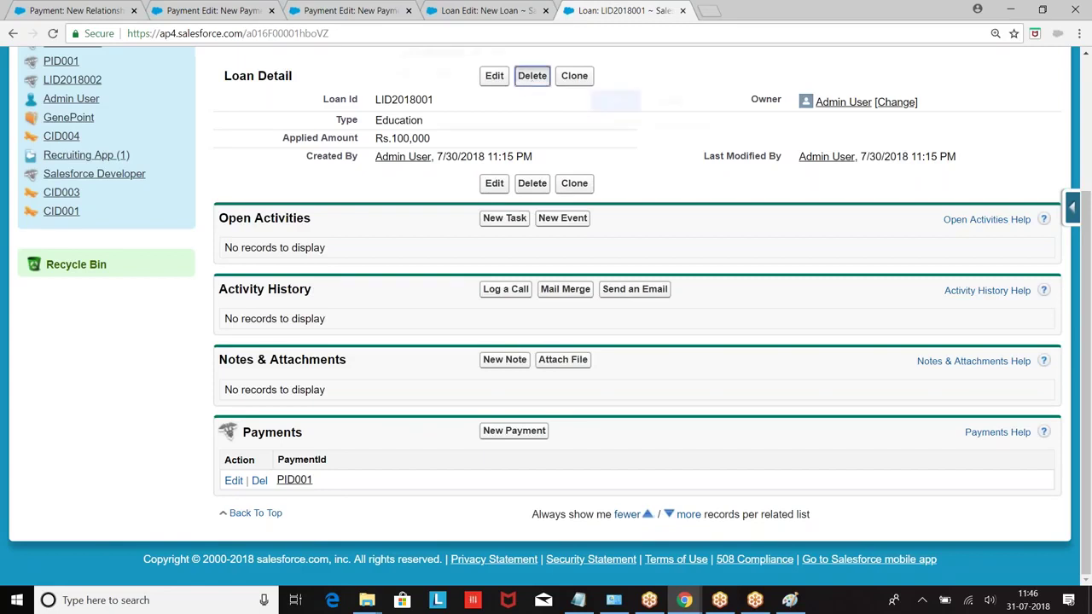
click(613, 116)
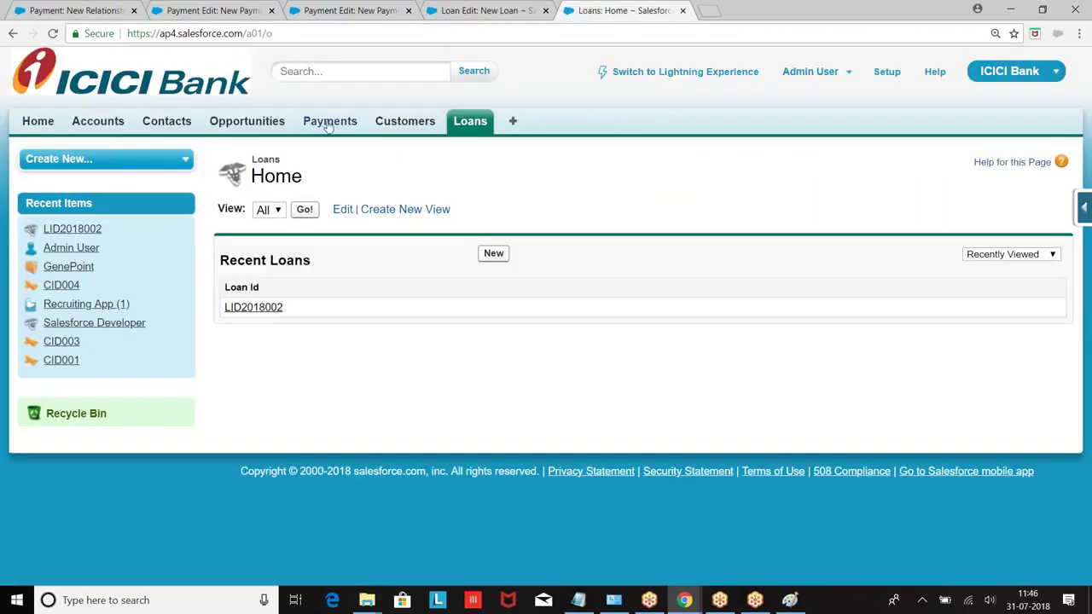
click(329, 124)
click(304, 210)
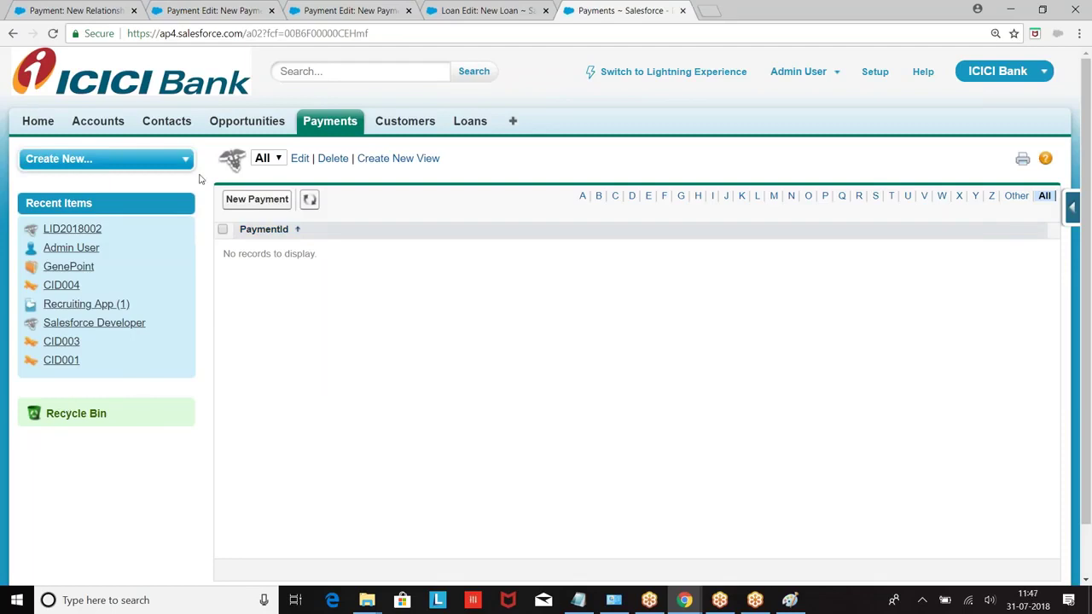
Restore the deleted Education loan from the Recycle Bin and check the recent payments for its child record.
key(ctrl+2)
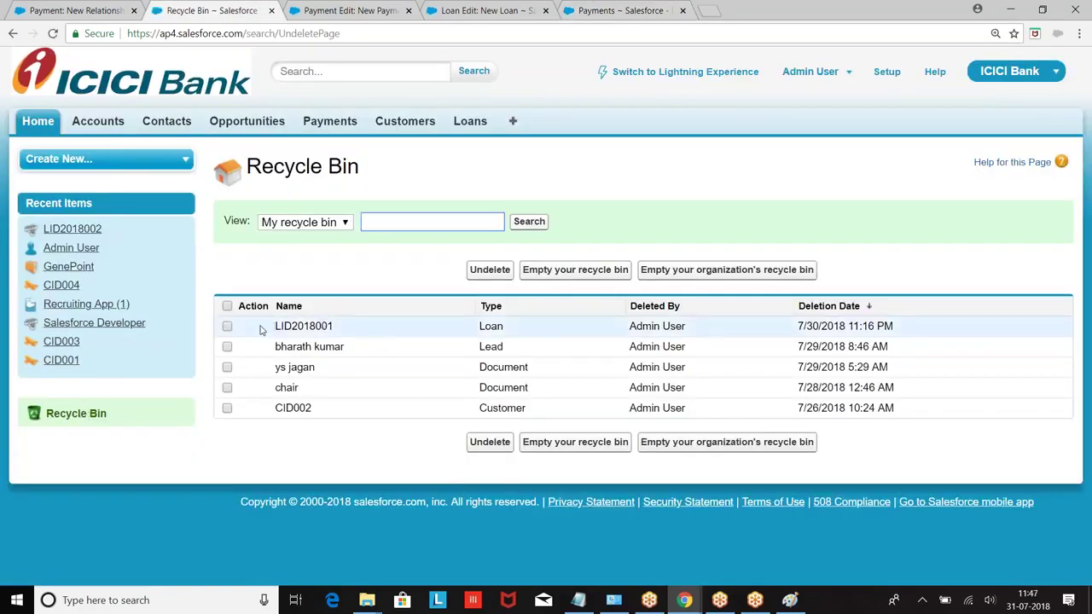
click(227, 327)
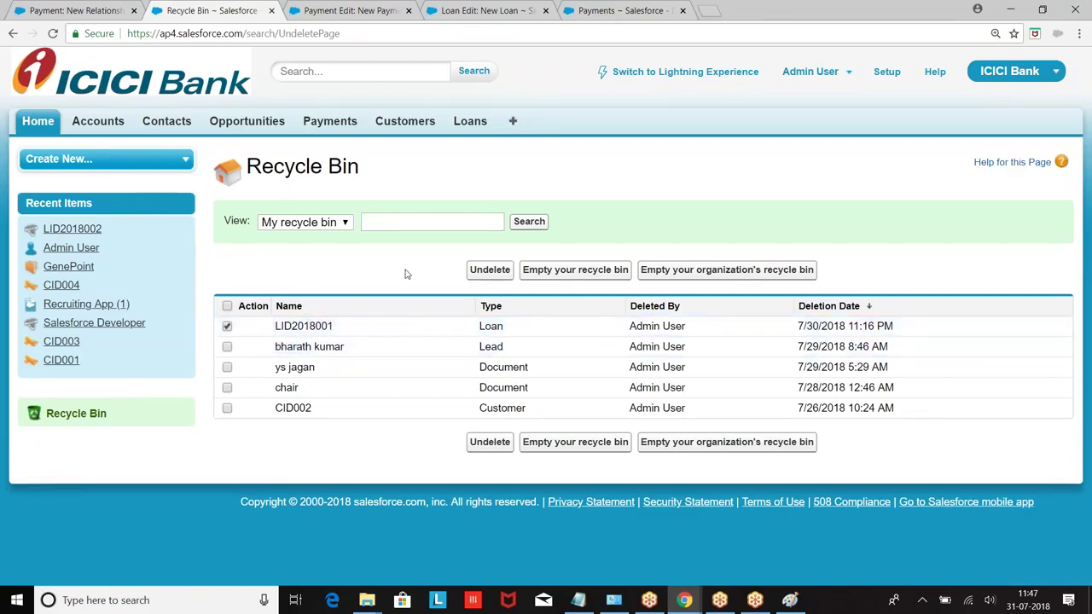
click(481, 271)
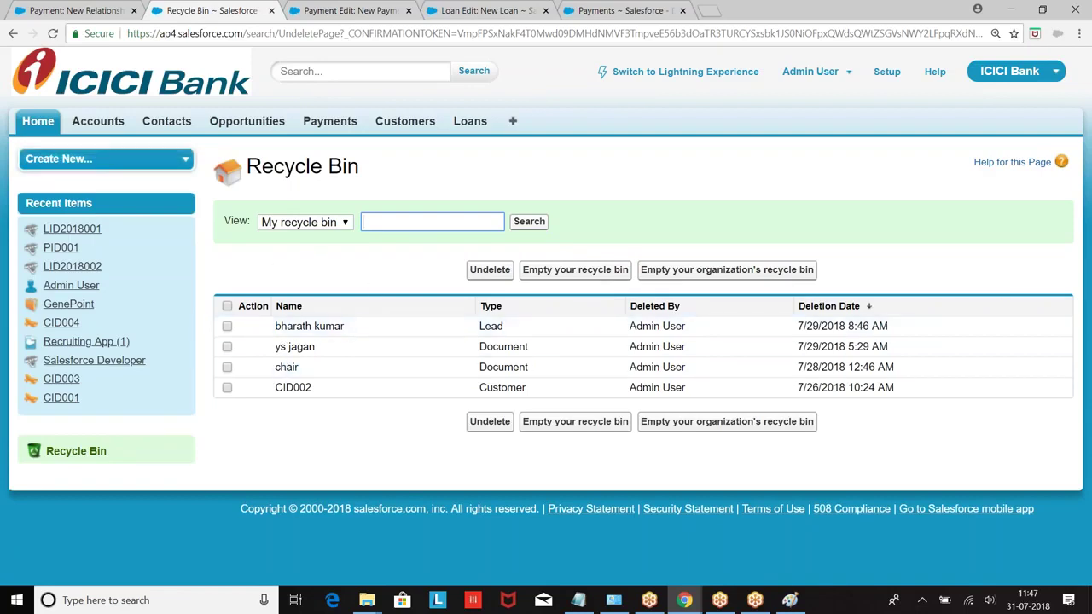
click(358, 7)
click(330, 122)
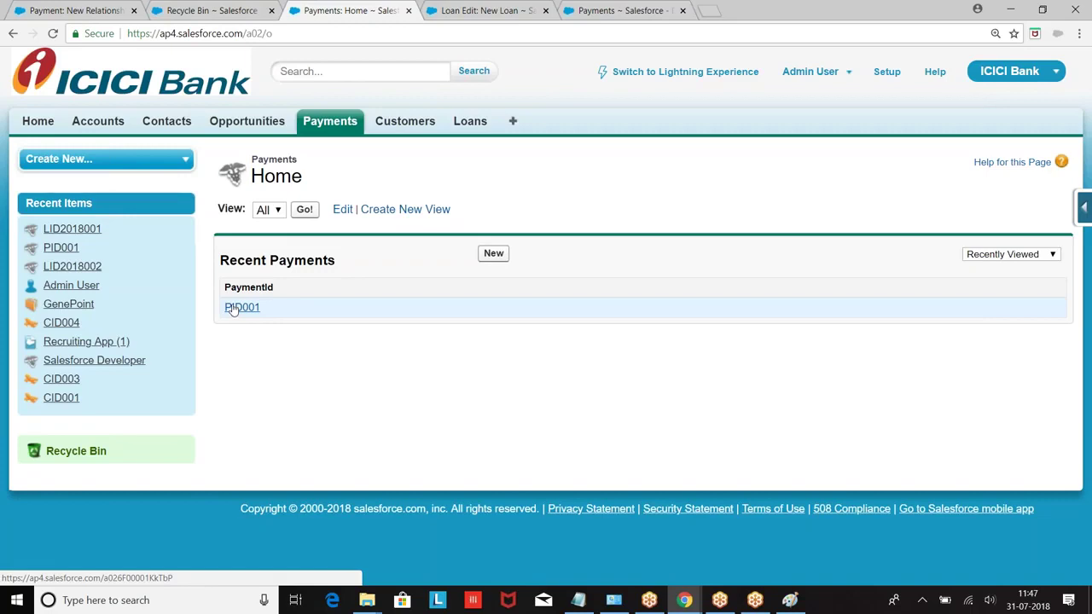
Start a new custom field on the standard Account object and examine which relationship data types are offered.
click(883, 73)
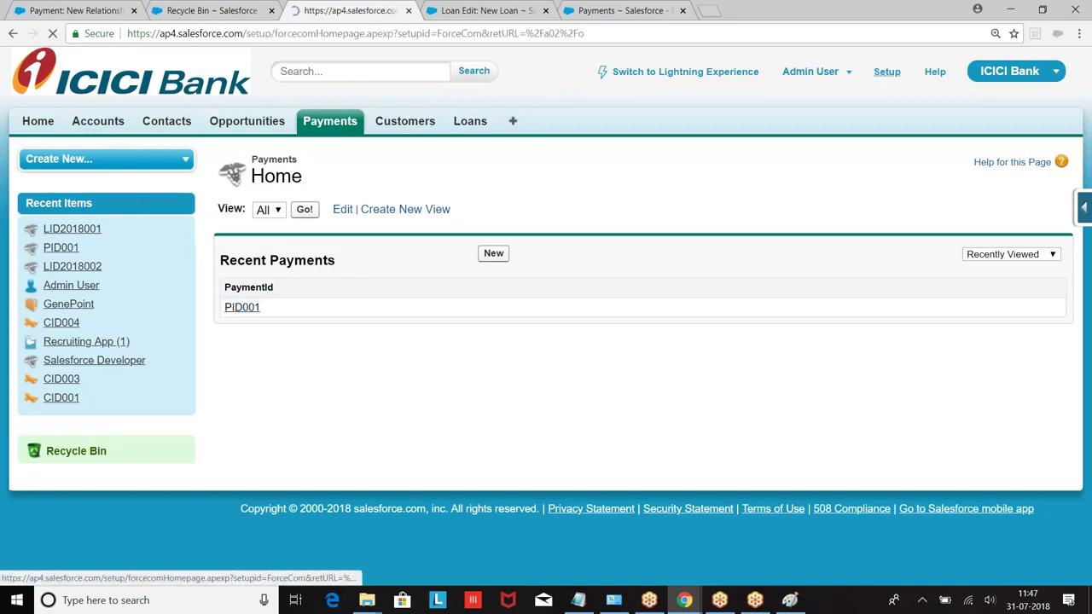
scroll(125, 398, down, 3)
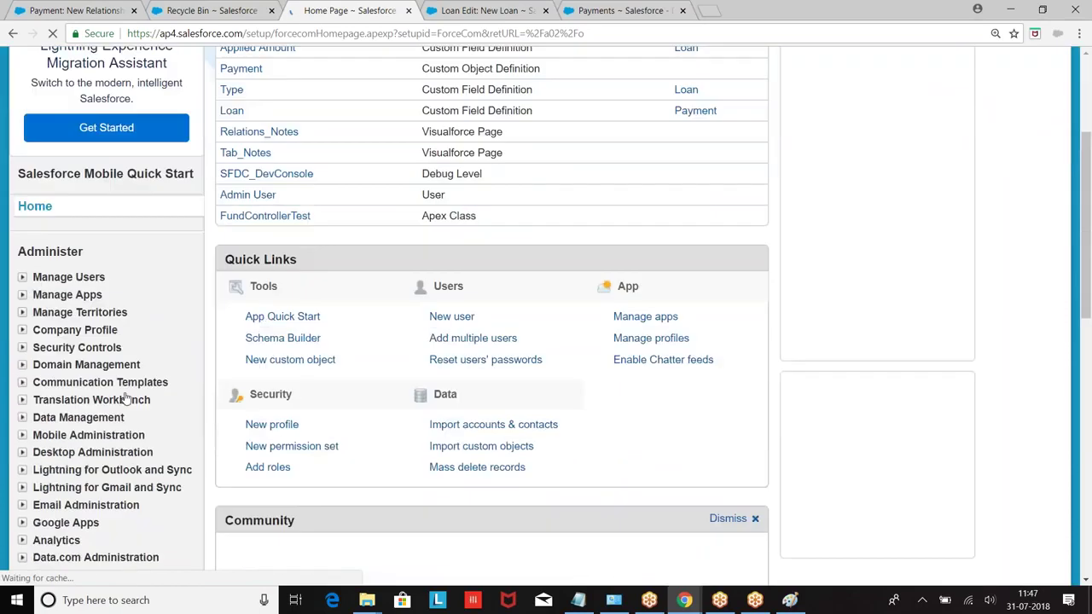
scroll(125, 399, down, 5)
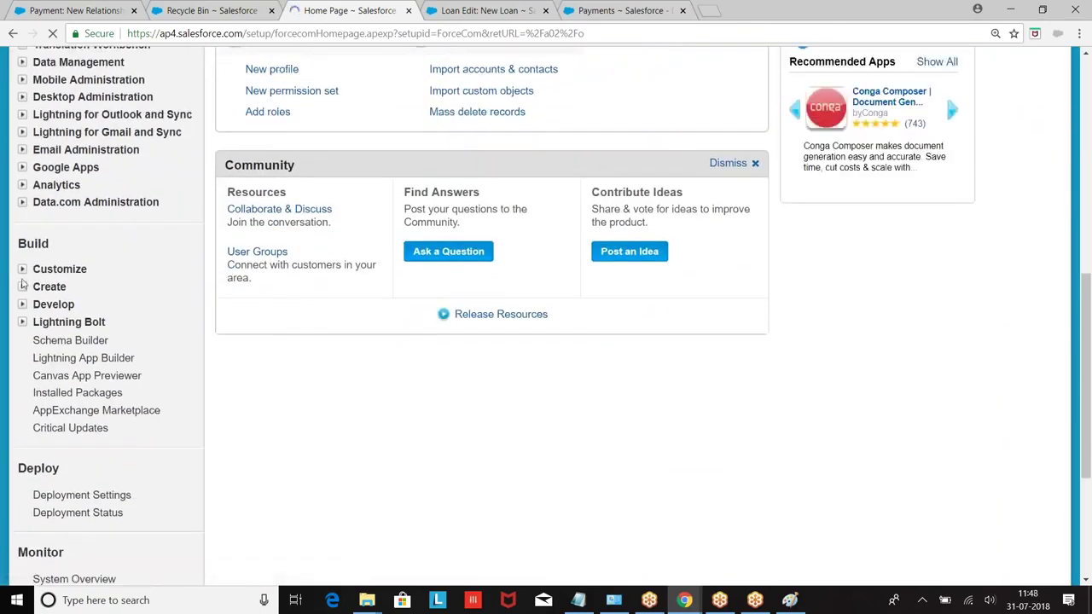
click(22, 269)
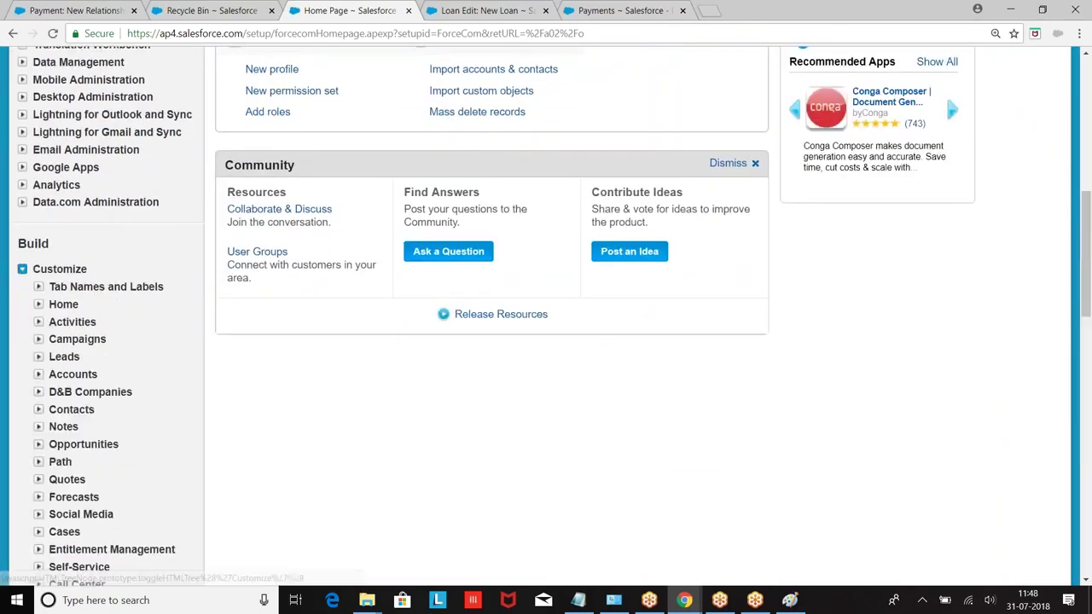
click(39, 376)
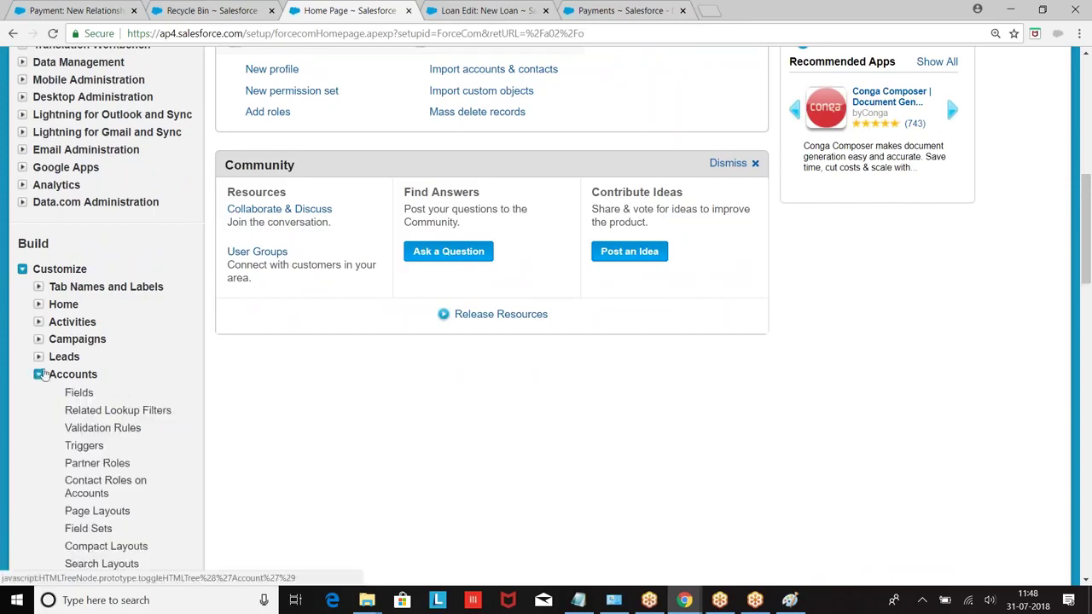
scroll(90, 320, down, 2)
click(82, 253)
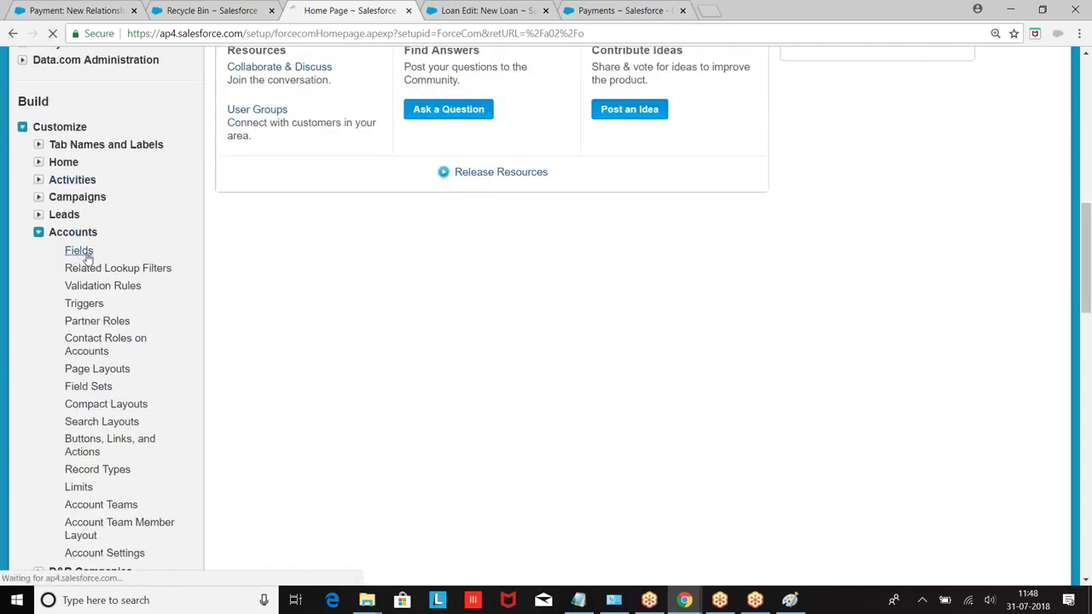
scroll(85, 257, down, 7)
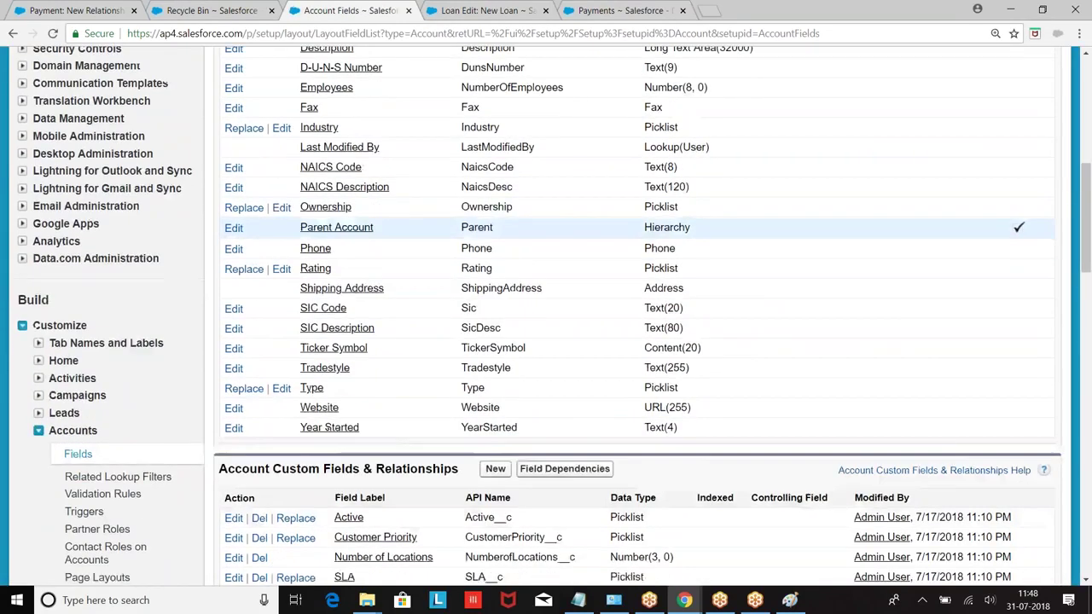
scroll(493, 281, down, 3)
click(495, 276)
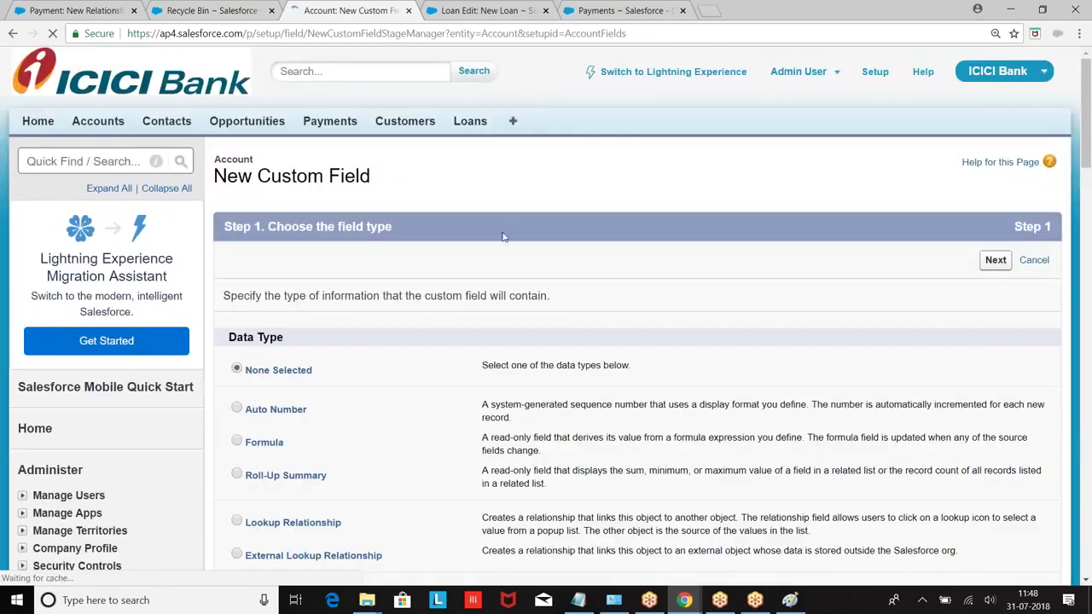
scroll(504, 237, down, 3)
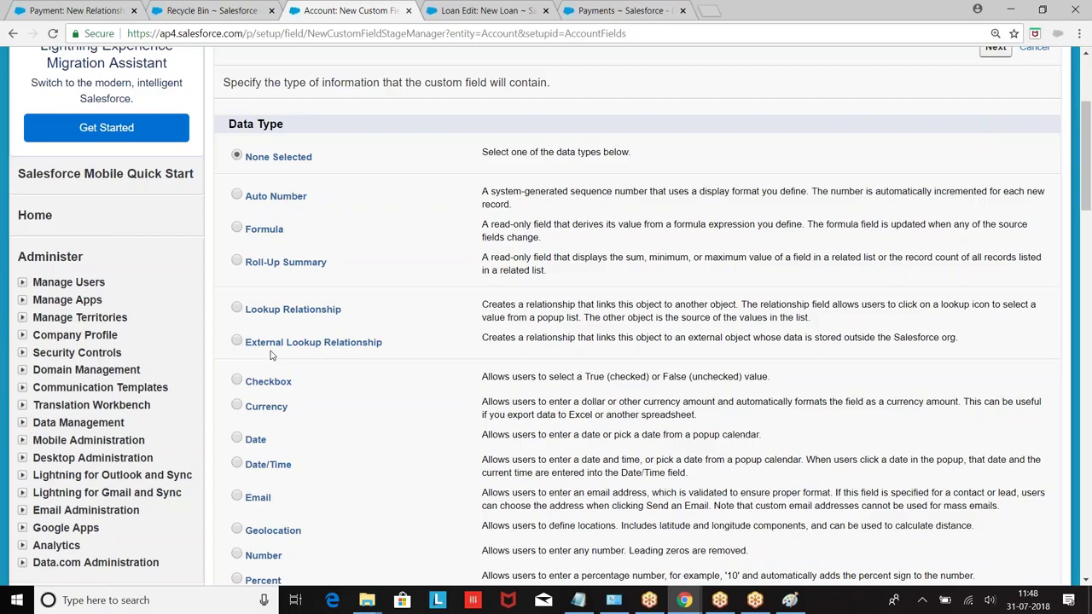
scroll(272, 355, up, 3)
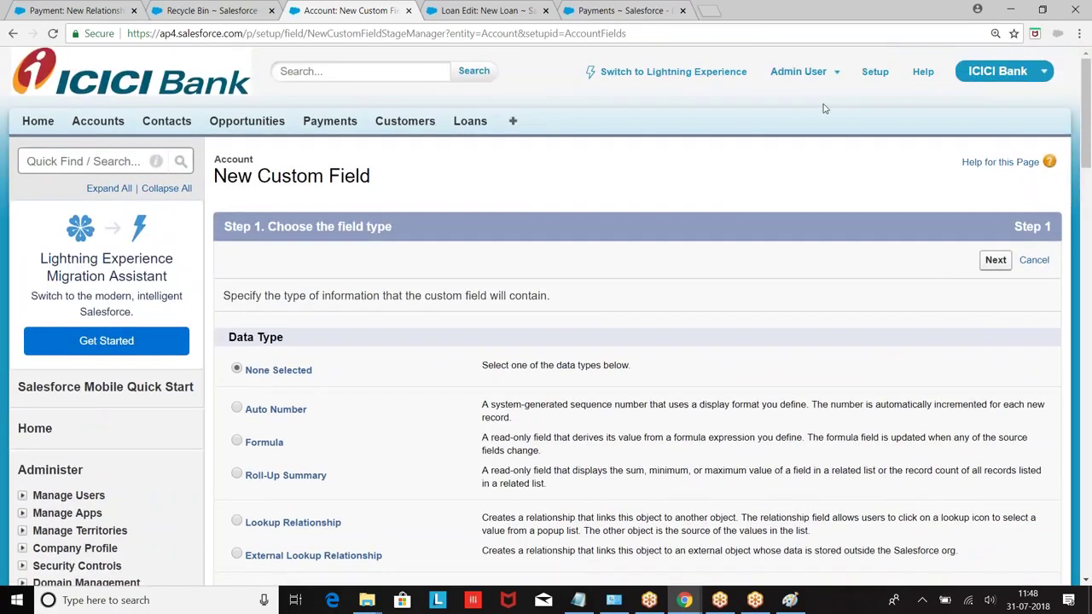
click(877, 72)
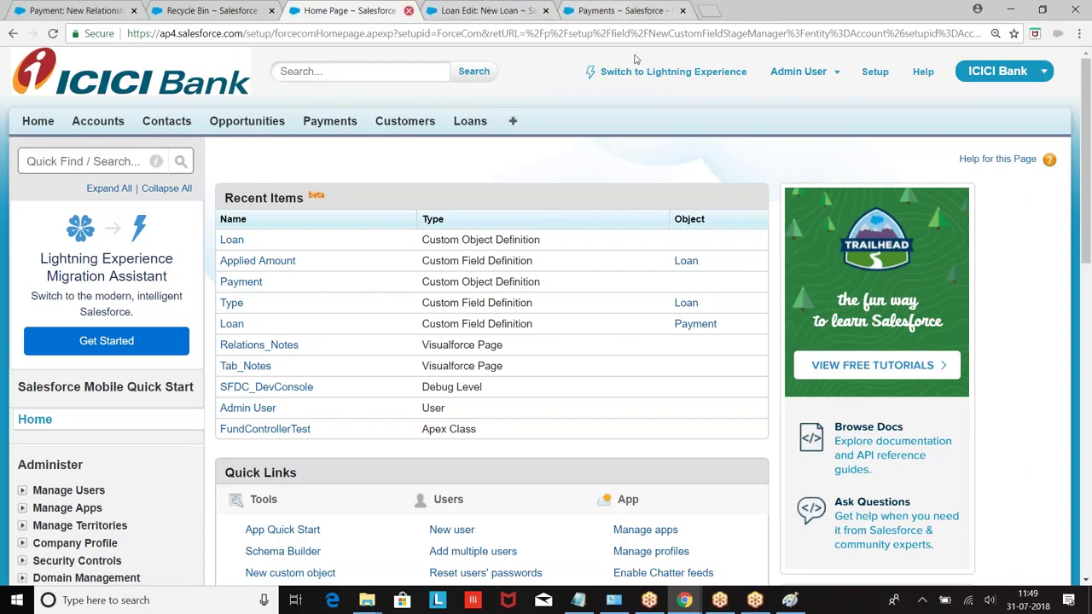
scroll(587, 176, down, 6)
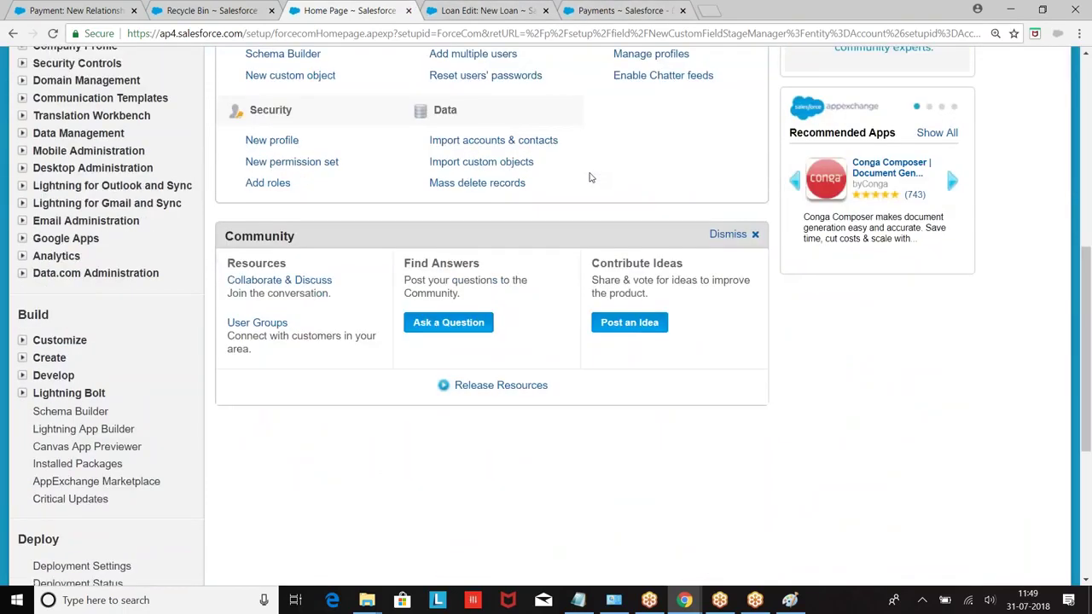
scroll(589, 178, up, 6)
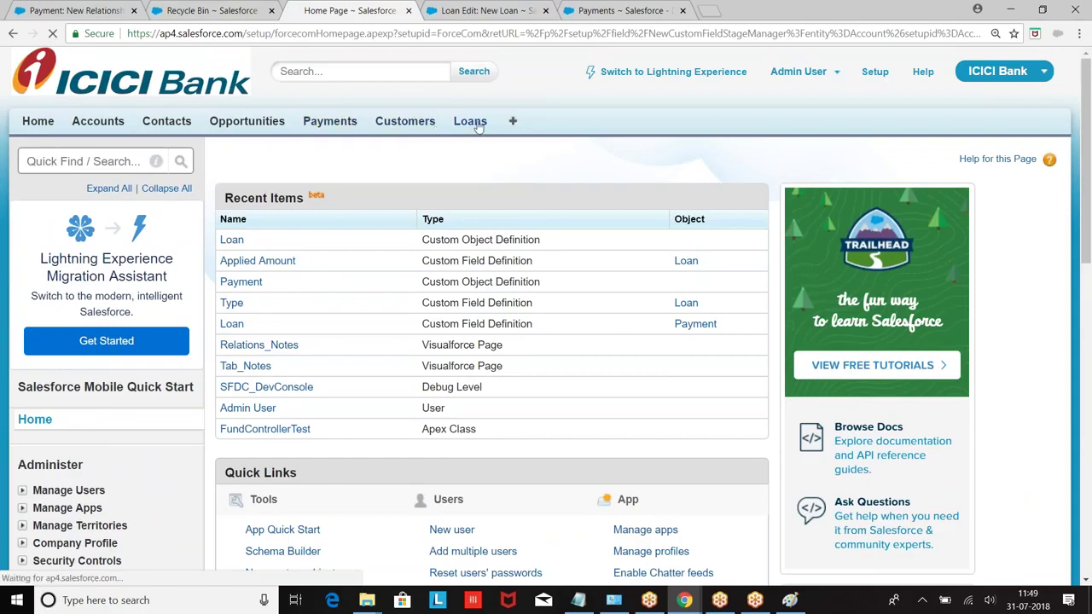
Open the recent payment record and examine whether its Loan master field can be edited.
click(469, 123)
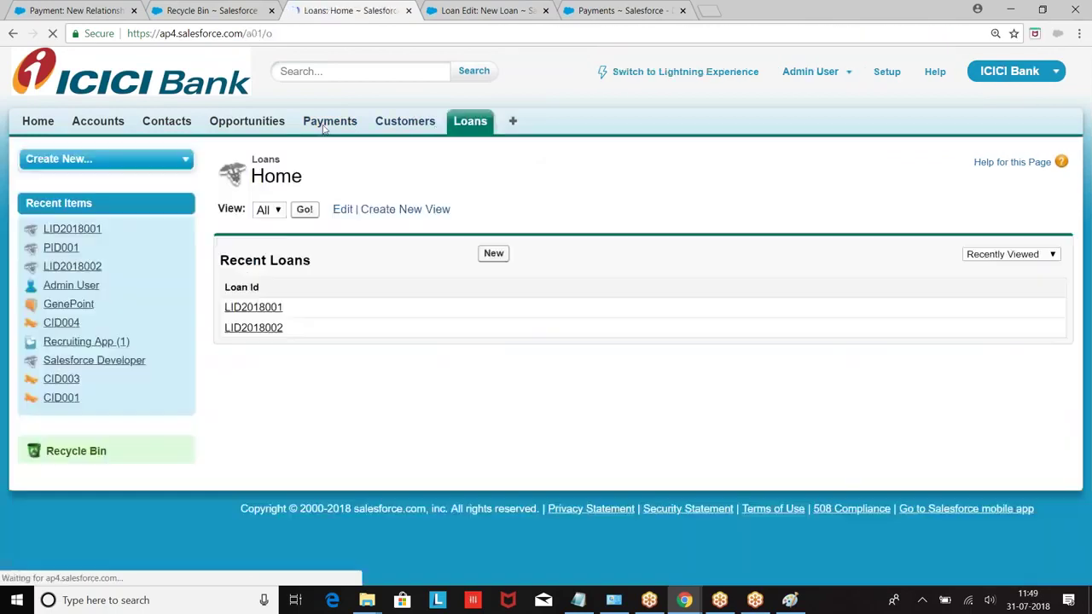
click(330, 124)
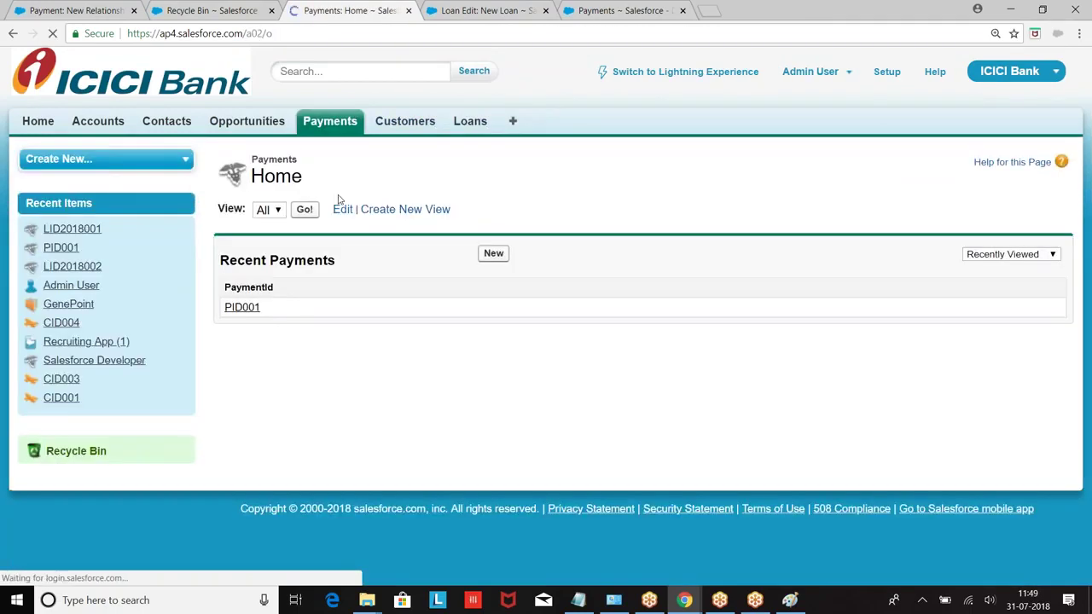
click(245, 310)
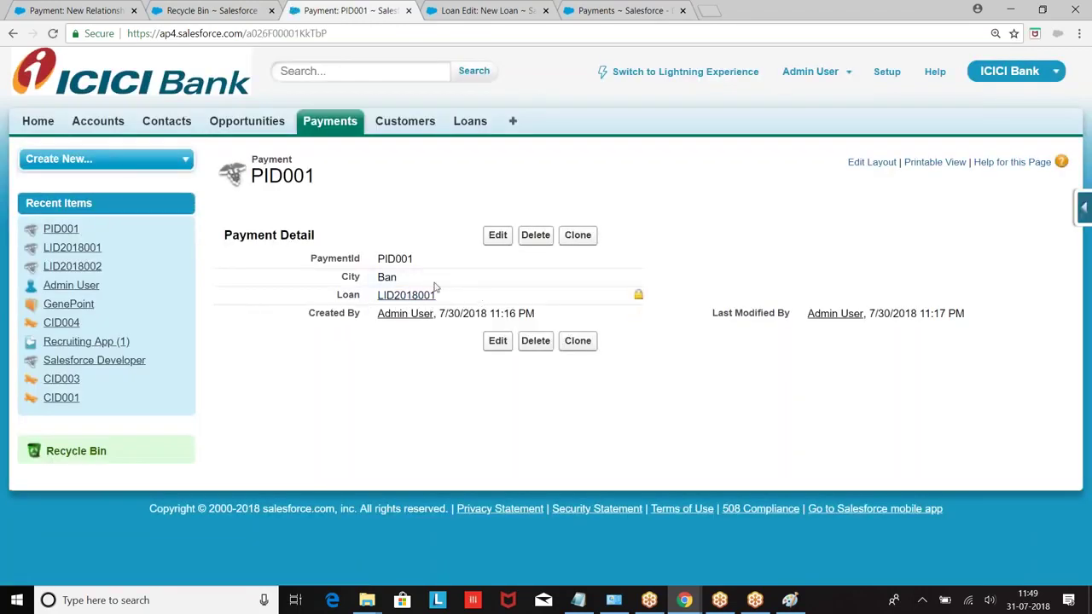
mouse_move(407, 304)
Show the Payment object's custom fields and relationships, and close the Recycle Bin and New Relationship browser tabs.
click(639, 10)
click(1072, 207)
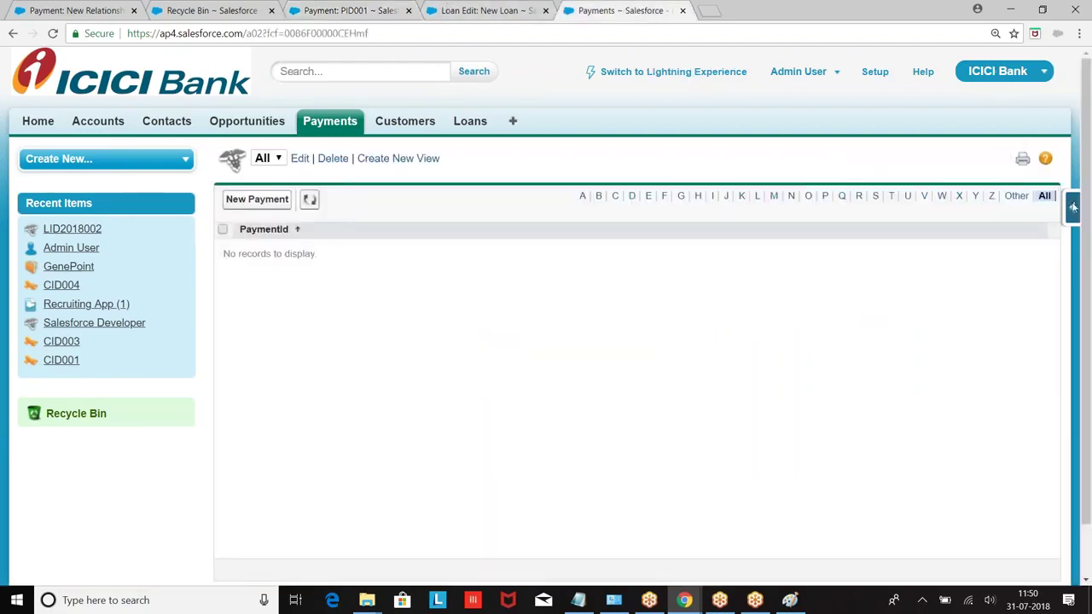
click(917, 238)
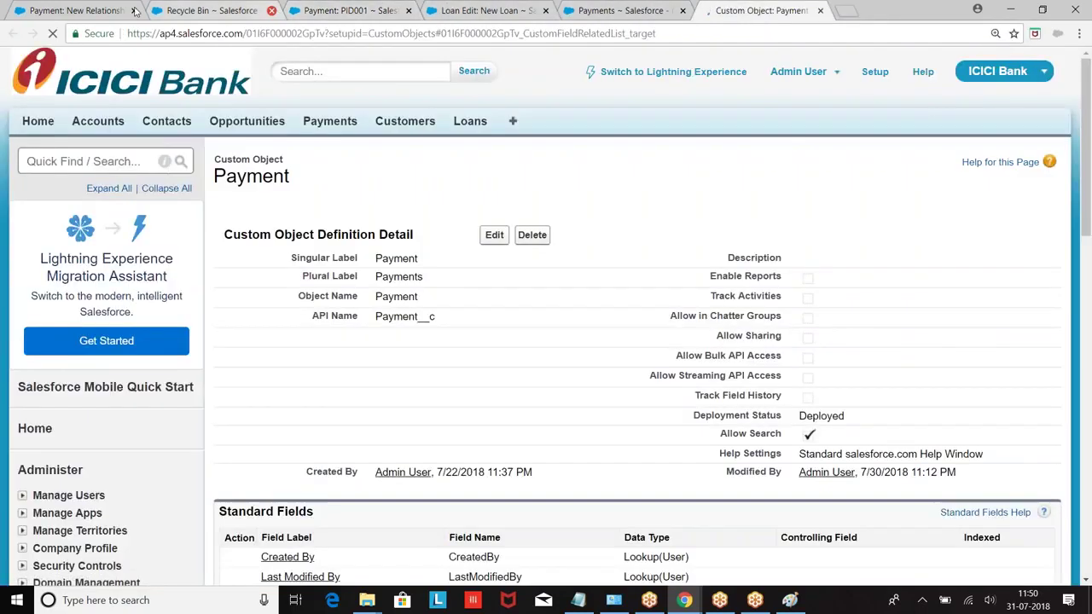
click(273, 11)
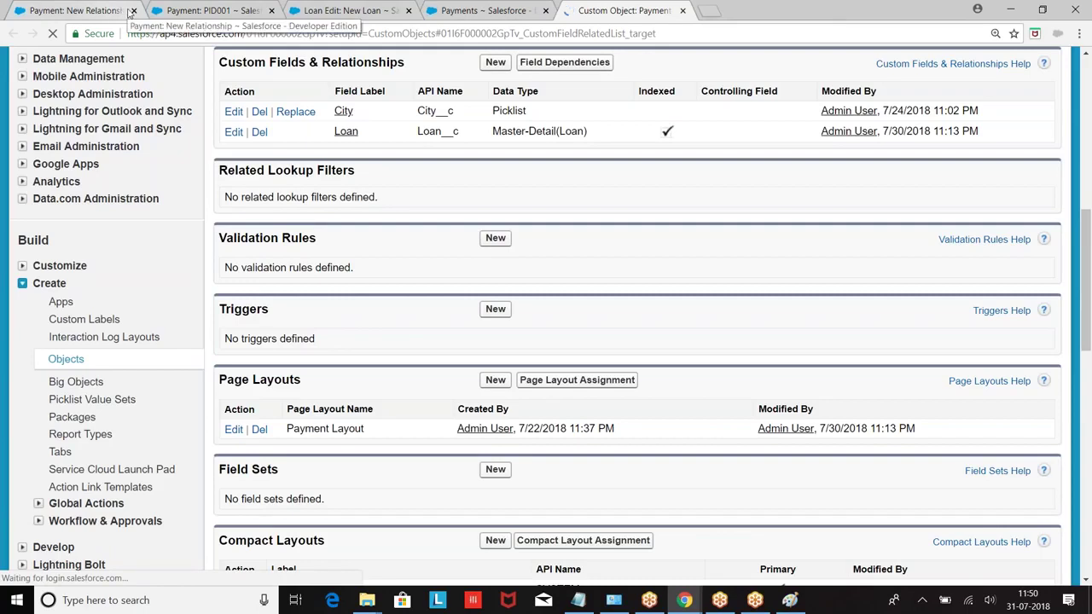
click(133, 11)
Edit the Payment object's Loan master-detail field to allow reparenting of child records, and save it.
click(233, 112)
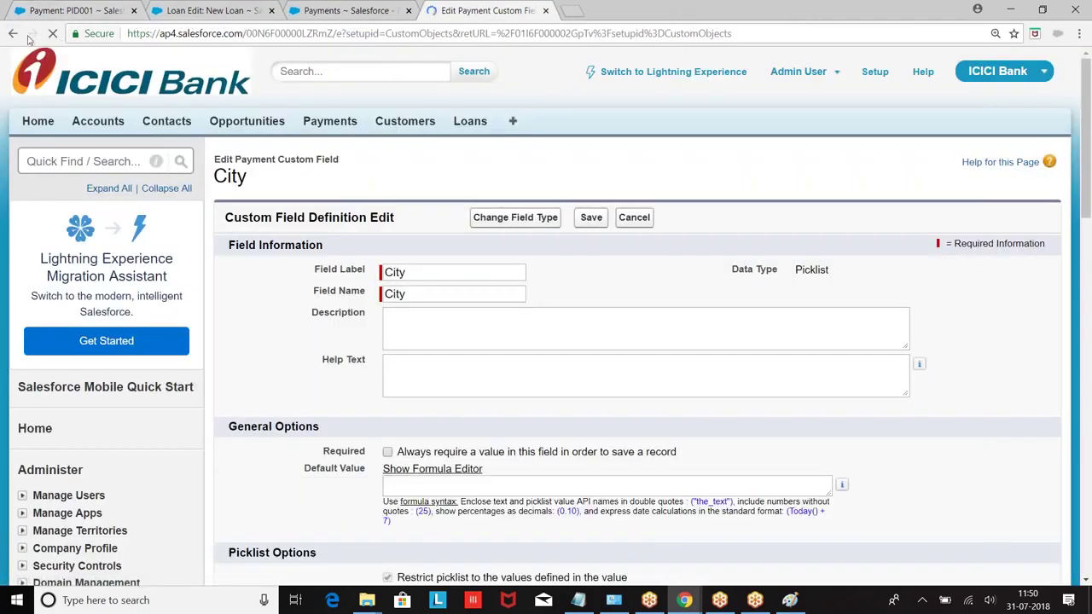
click(13, 33)
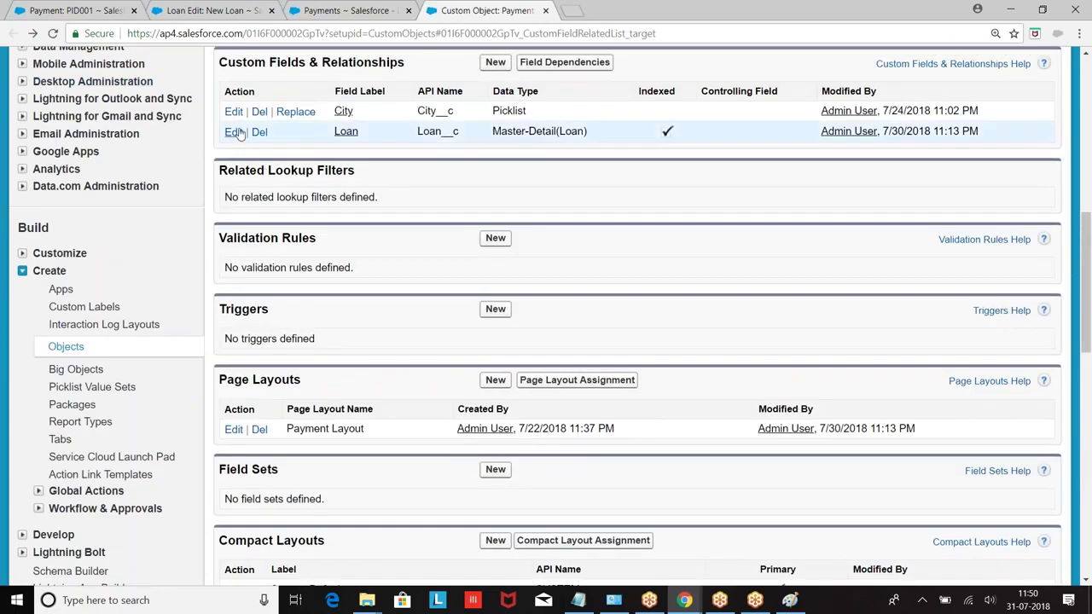
click(234, 132)
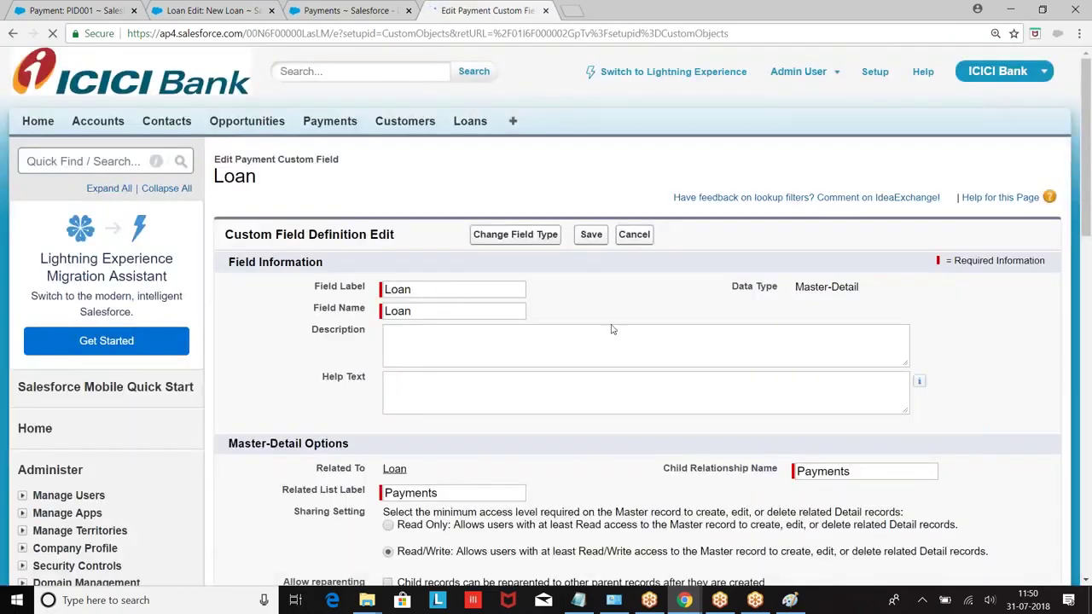
scroll(389, 254, down, 4)
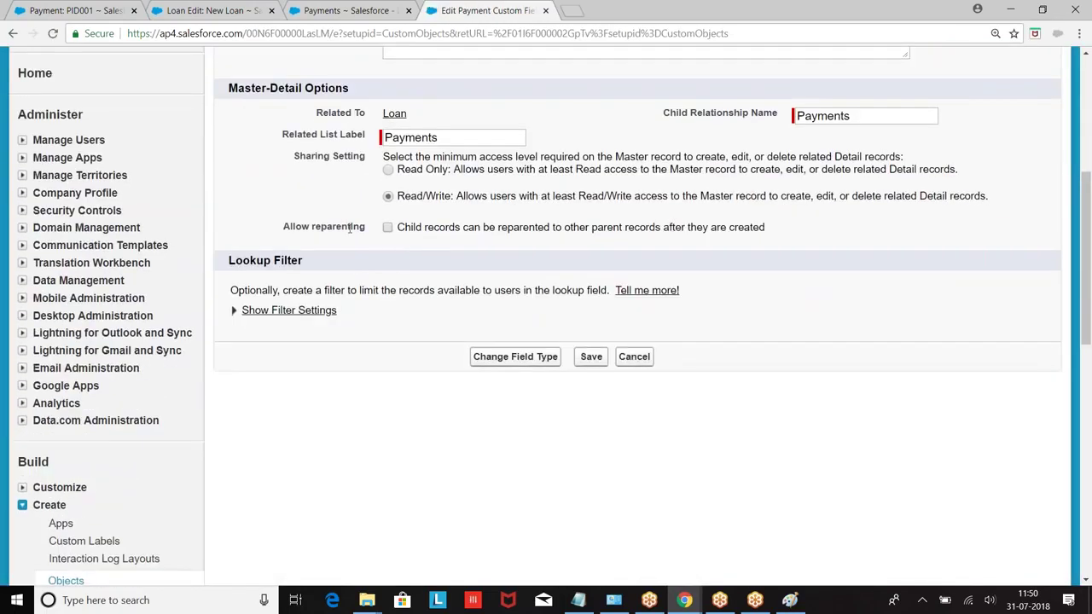
click(589, 356)
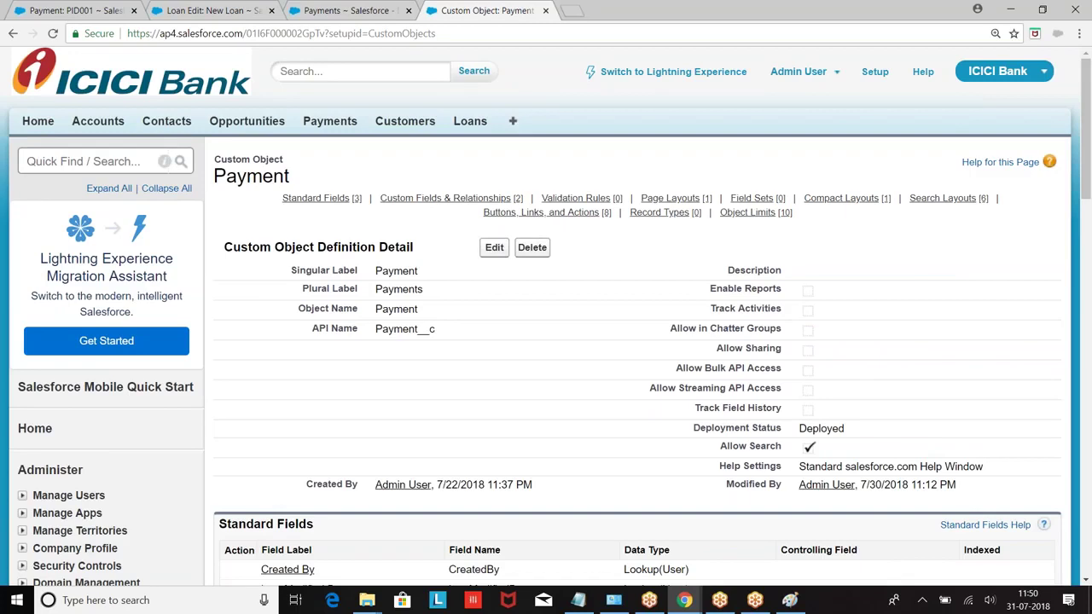
Open payment PID001 from the Payments tab and open its Loan field for inline editing.
click(363, 10)
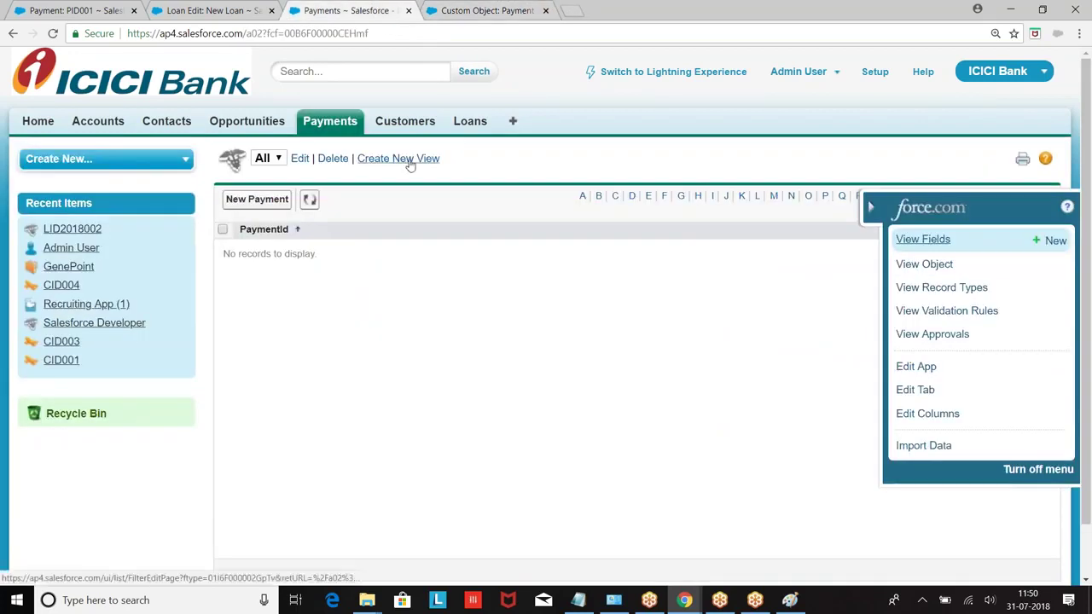
click(335, 126)
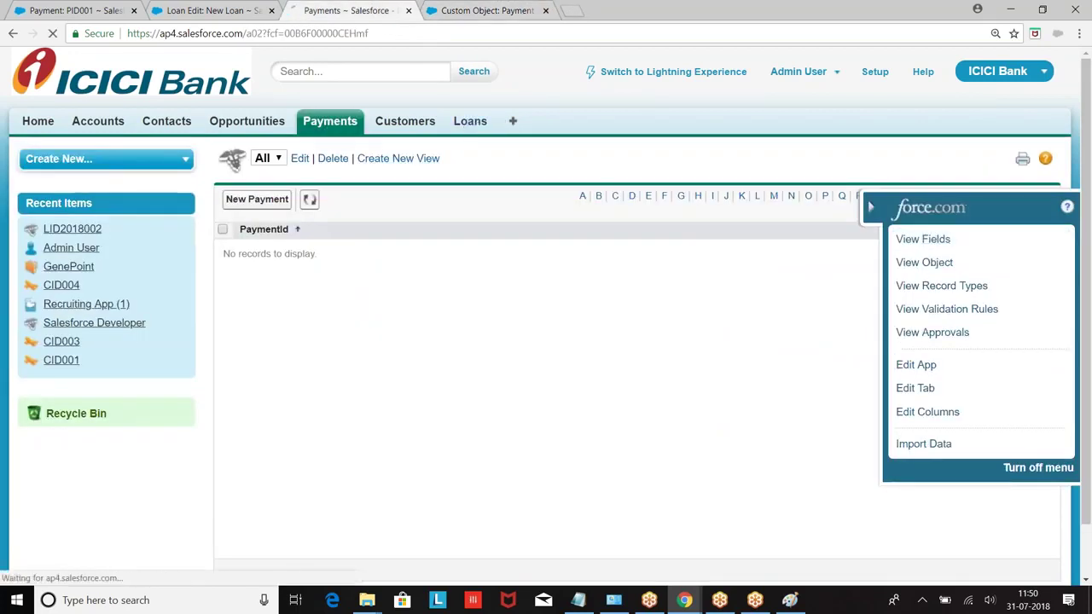
click(242, 309)
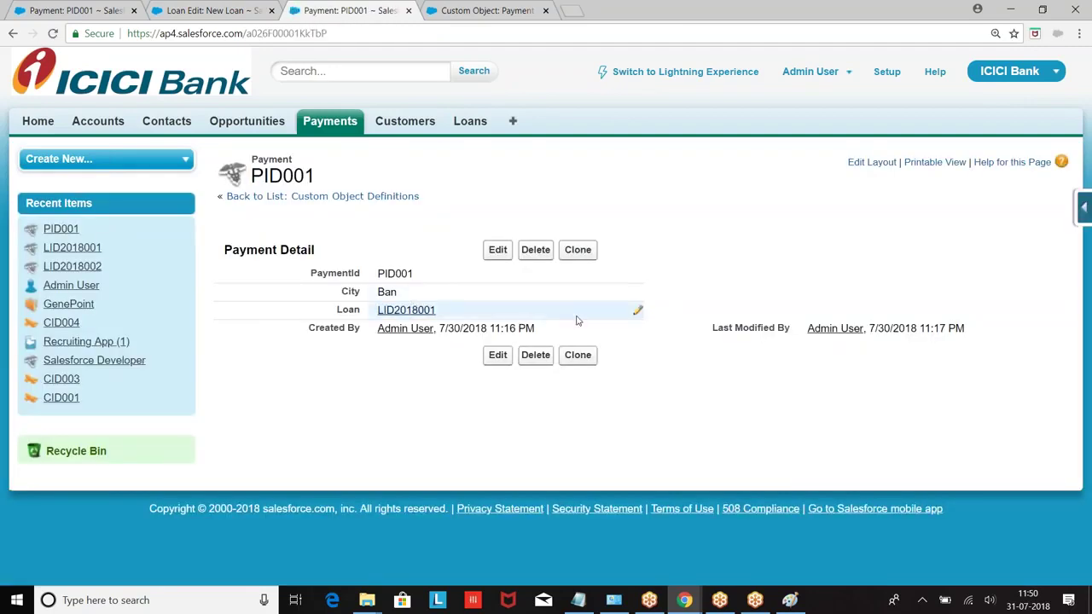
double_click(623, 316)
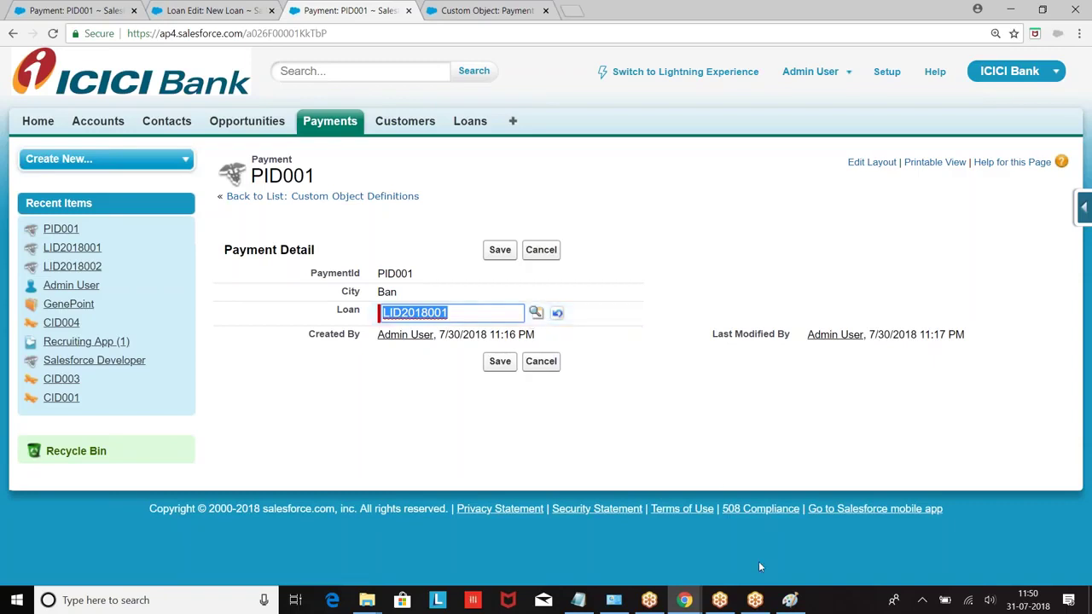
Switch to the Relations_Notes.vfp notes in the Developer Console and insert new lines below the ReadWrite paragraph.
mouse_move(684, 600)
click(750, 527)
scroll(398, 203, down, 4)
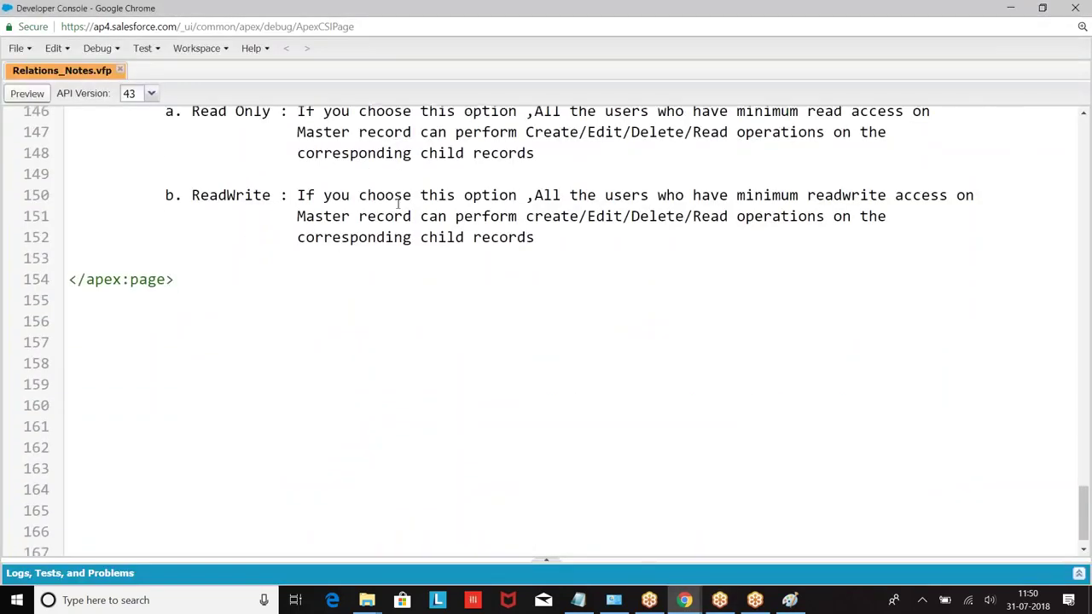
click(540, 225)
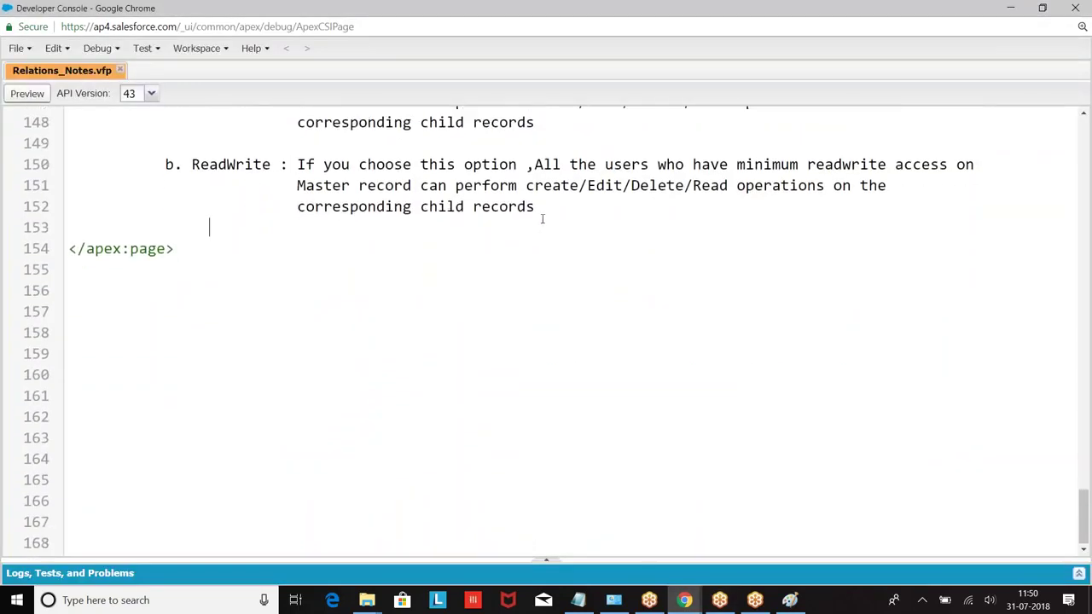
click(543, 207)
key(Return)
key(Return)
key(Tab)
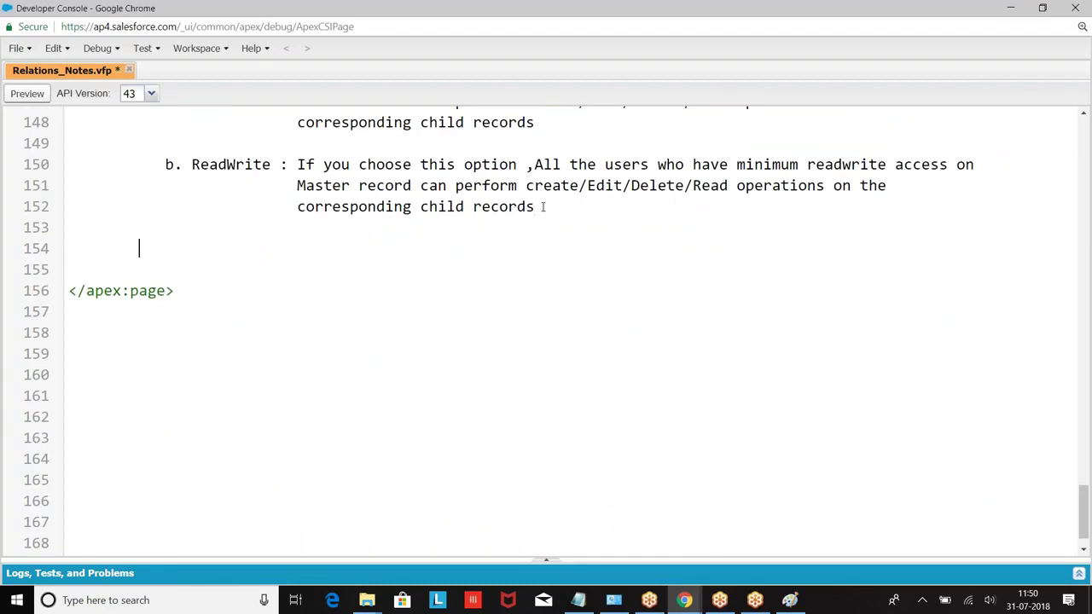
Change the list markers of the Read Only and ReadWrite items under Sharing settings to "1".
scroll(542, 207, up, 6)
scroll(540, 210, down, 3)
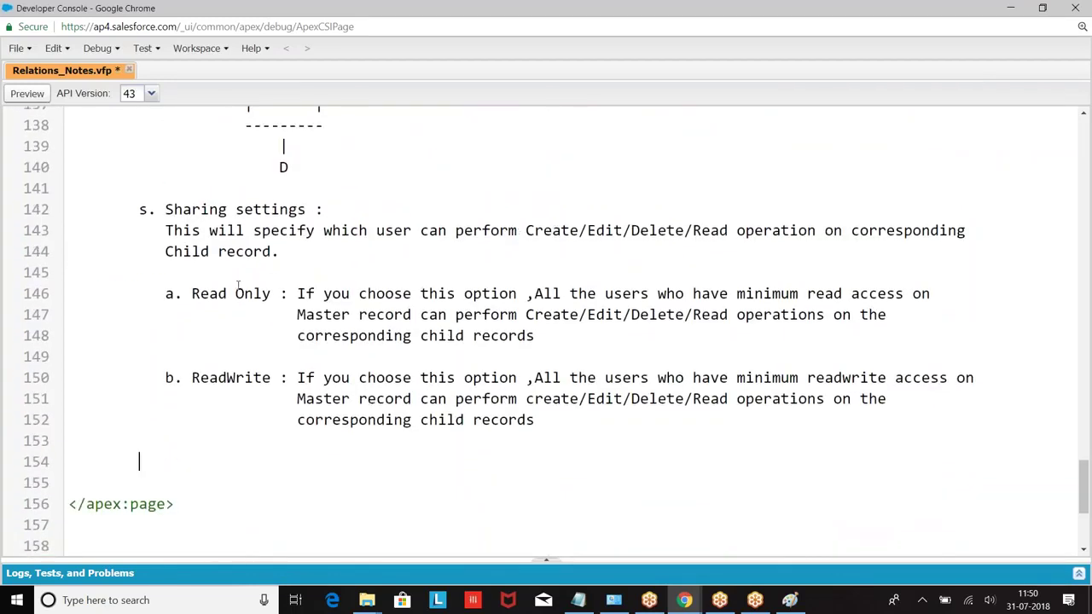
click(166, 293)
click(175, 295)
key(BackSpace)
text(1)
click(173, 377)
key(BackSpace)
text(1)
Add the heading "t. Allow Reparenting :" below the sharing settings notes and start an indented line under it.
click(136, 480)
text(t. Allow Rep)
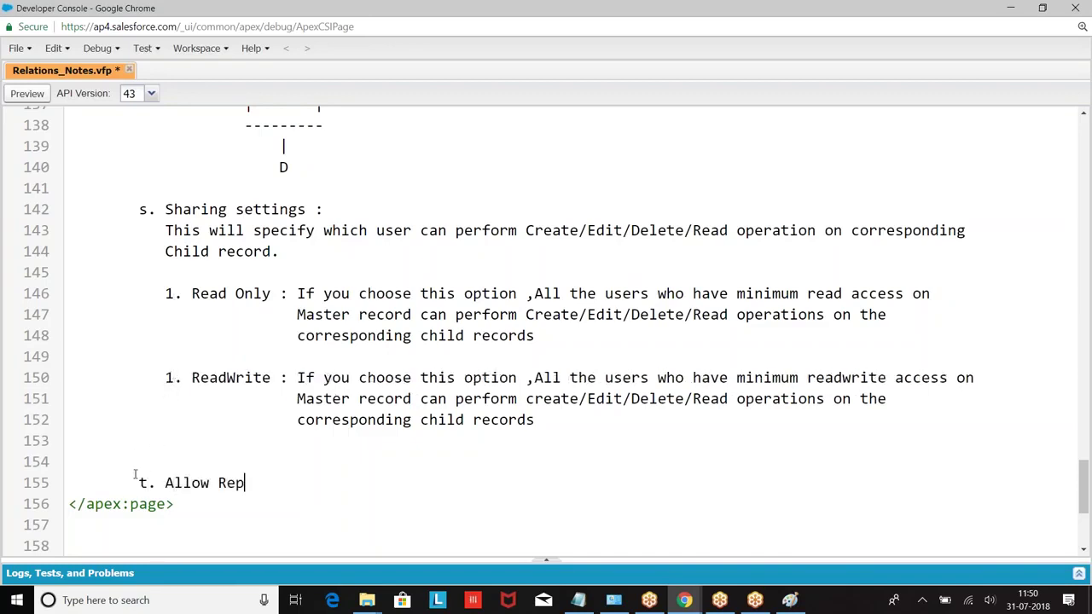
text(arenting :)
key(Return)
key(Tab)
key(Tab)
key(BackSpace)
Write "If you enable this option ,child can modify the parent" under the Allow Reparenting heading.
text(If you ean)
key(BackSpace)
key(BackSpace)
text(an)
key(BackSpace)
key(BackSpace)
text(nabl)
key(BackSpace)
text(ble this )
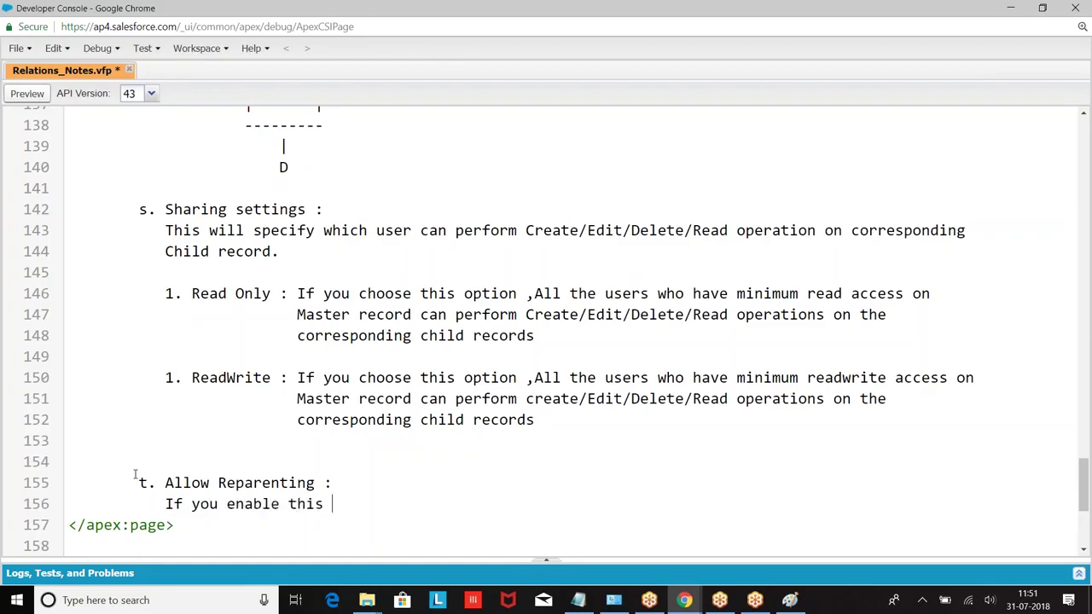
text(option ,chid)
key(BackSpace)
key(BackSpace)
text(ld )
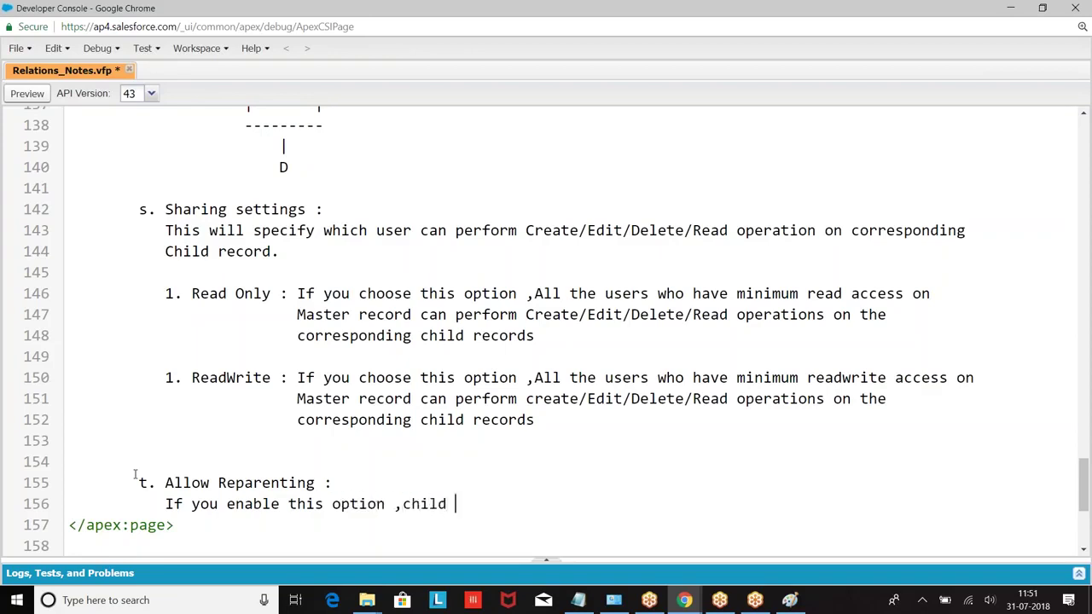
text(can modify the parent)
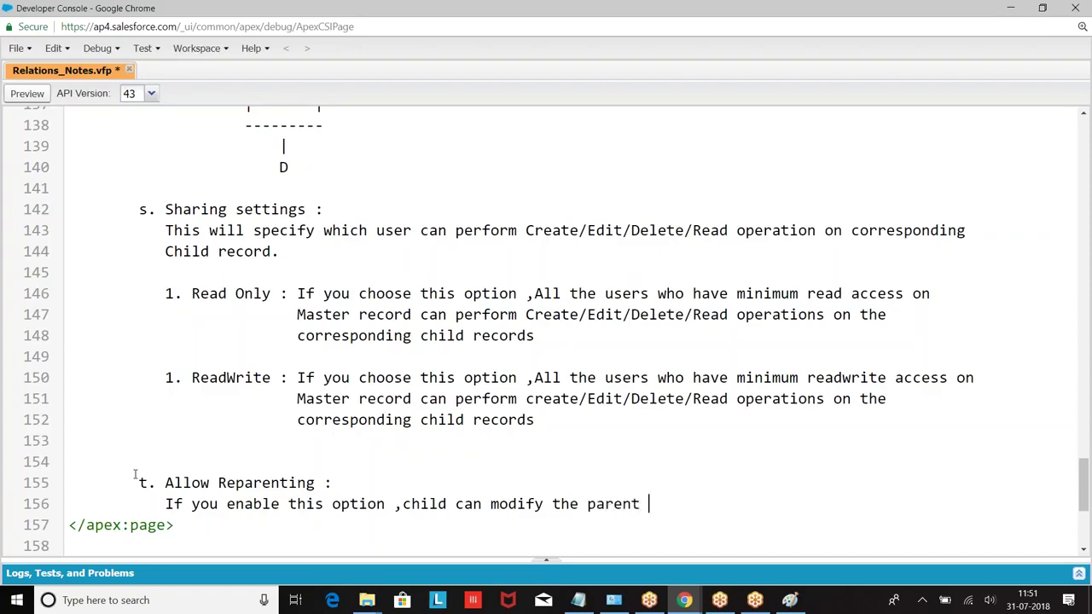
Replace "the parent" with "its parent" at the end of the Allow Reparenting sentence.
key(BackSpace)
key(BackSpace)
key(BackSpace)
key(BackSpace)
key(BackSpace)
key(BackSpace)
text(parent)
key(BackSpace)
key(BackSpace)
key(BackSpace)
key(BackSpace)
key(BackSpace)
key(BackSpace)
key(BackSpace)
key(BackSpace)
key(BackSpace)
key(BackSpace)
key(BackSpace)
text(its parent)
Replace the word "modify" with "Change" in the Allow Reparenting sentence.
click(544, 362)
key(BackSpace)
key(BackSpace)
key(BackSpace)
key(BackSpace)
key(BackSpace)
key(BackSpace)
text(Change)
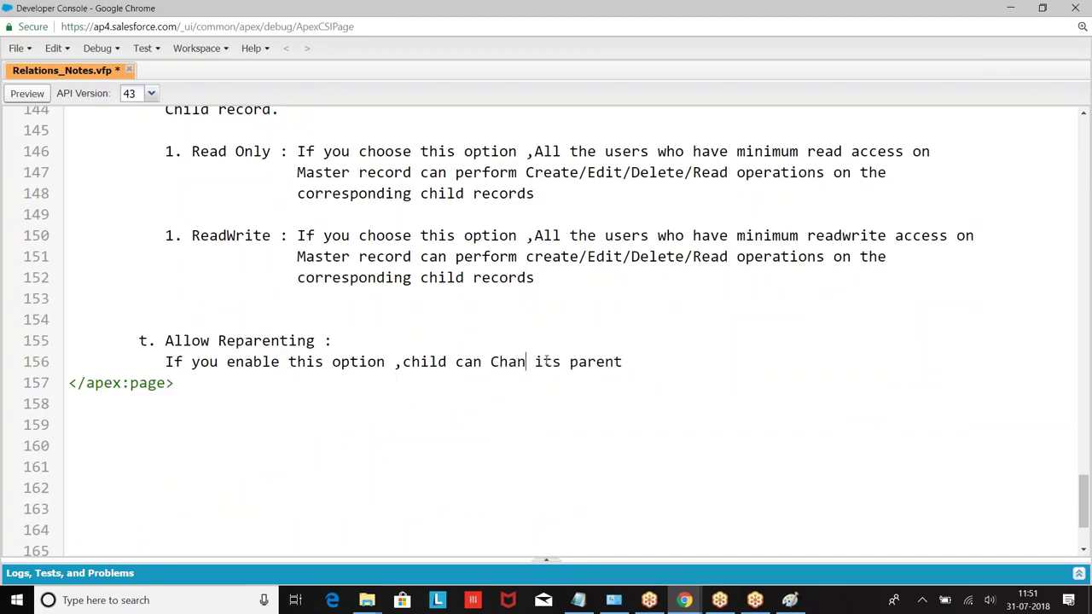
End the Allow Reparenting sentence with a period and start a new, less indented line below it.
click(653, 361)
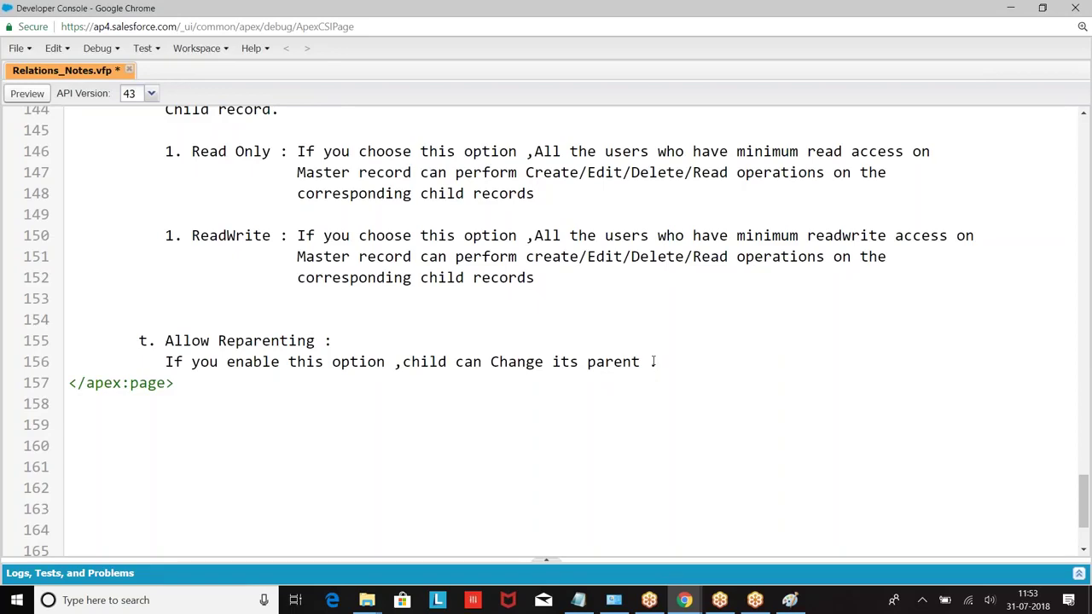
scroll(731, 329, down, 2)
scroll(732, 329, up, 20)
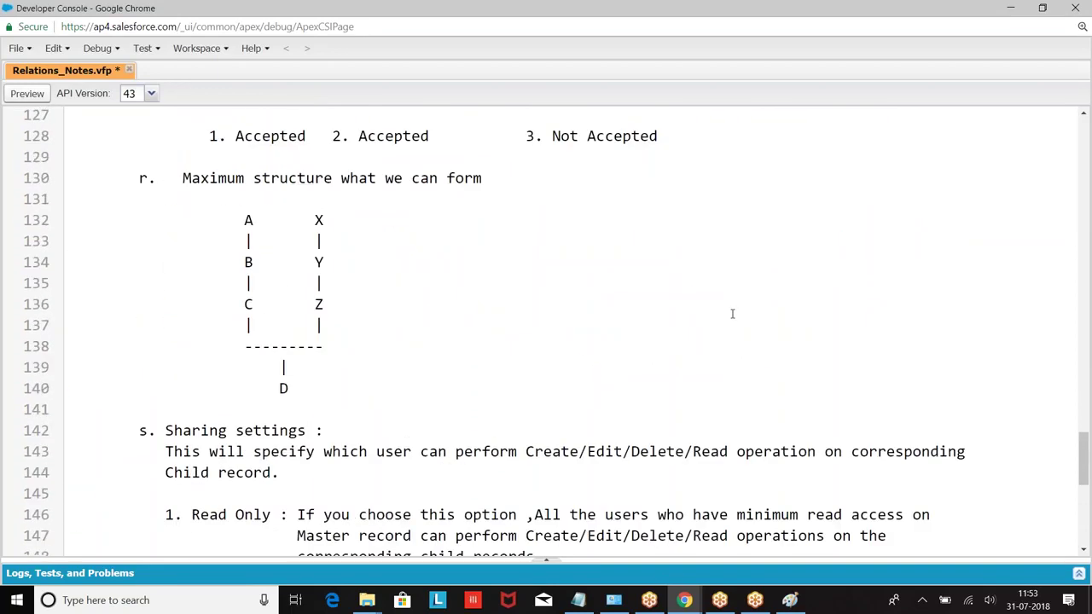
scroll(732, 312, up, 6)
scroll(719, 358, down, 13)
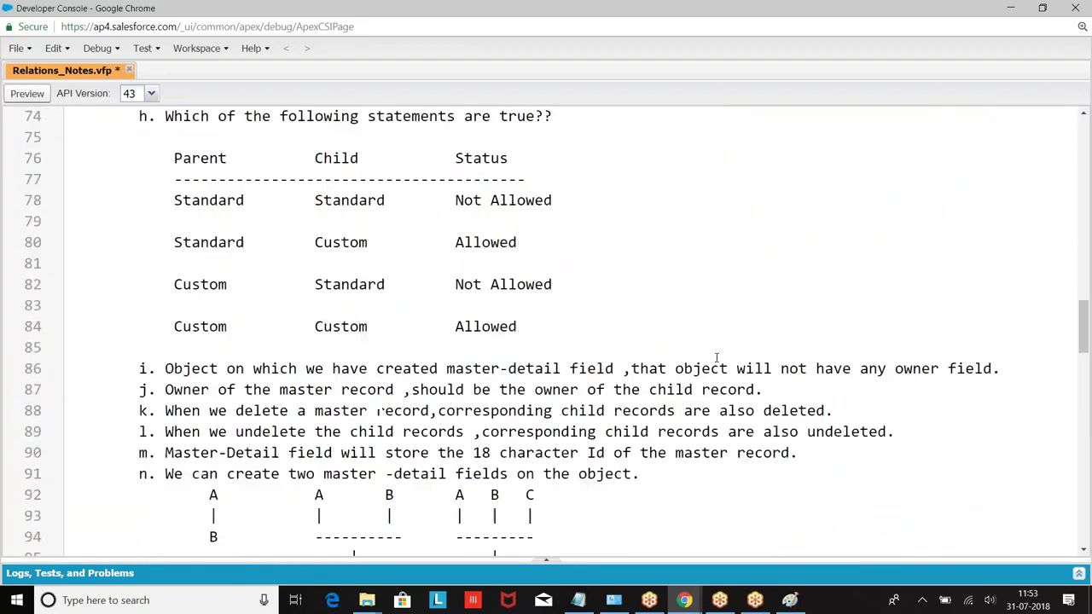
scroll(673, 385, down, 12)
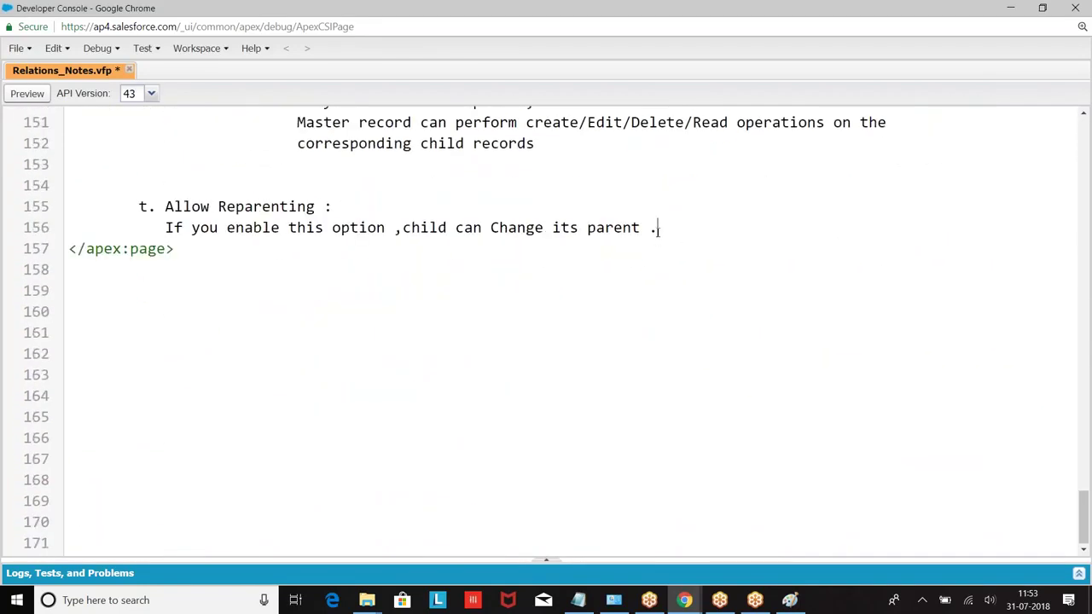
key(Return)
key(Return)
key(Return)
key(BackSpace)
key(BackSpace)
key(BackSpace)
key(BackSpace)
key(BackSpace)
key(BackSpace)
key(BackSpace)
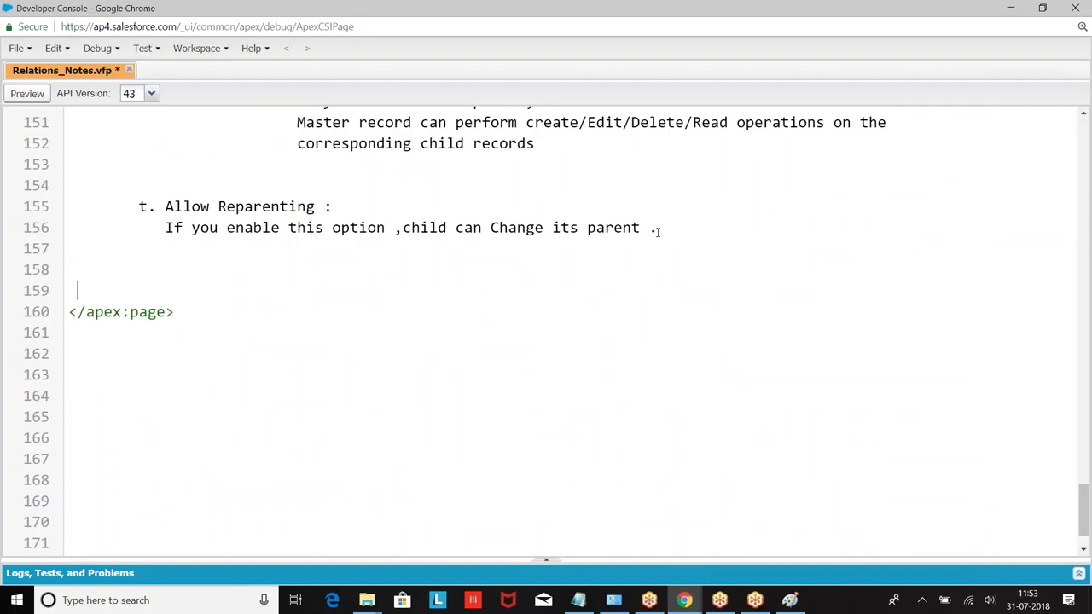
key(BackSpace)
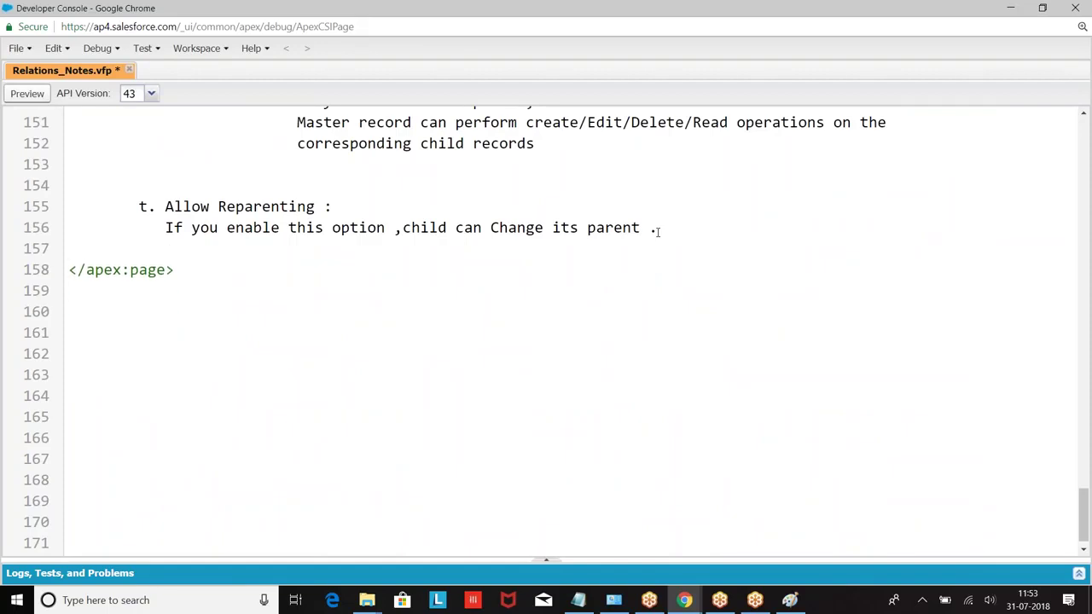
Add the section heading "5. Junction Object( Many -to-Many Relation )" and start an indented line under it.
text(5. Junction Object( M)
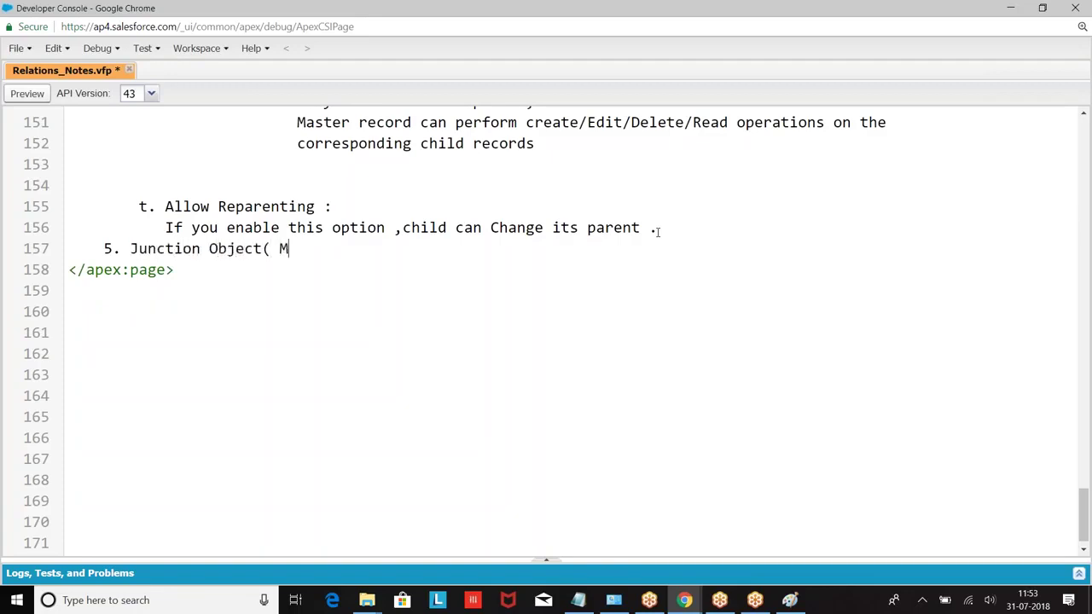
text(any -to-Many Rela)
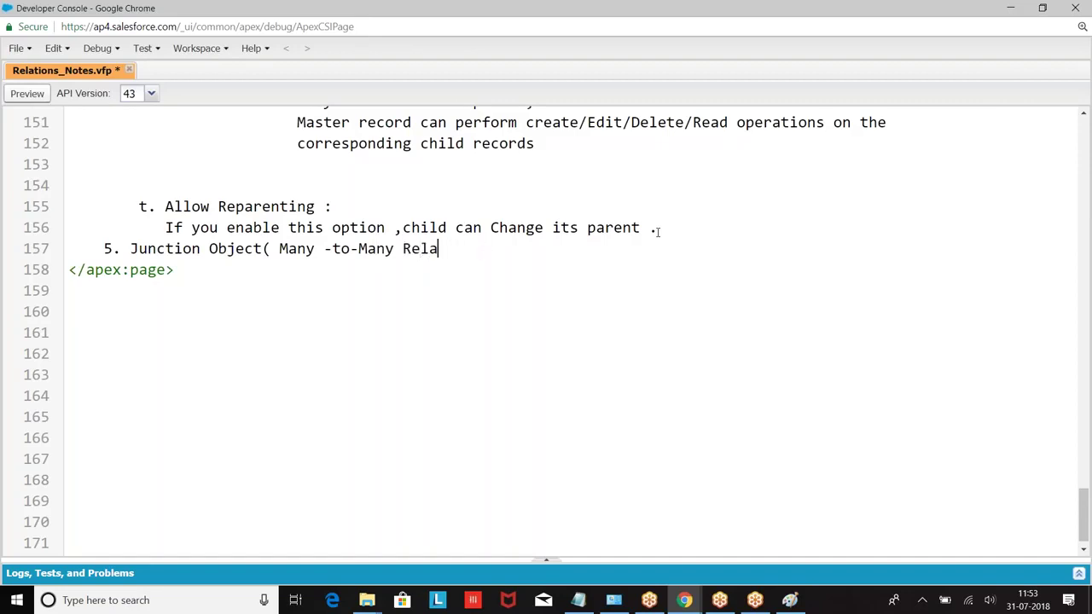
text(tion ))
key(Return)
key(Tab)
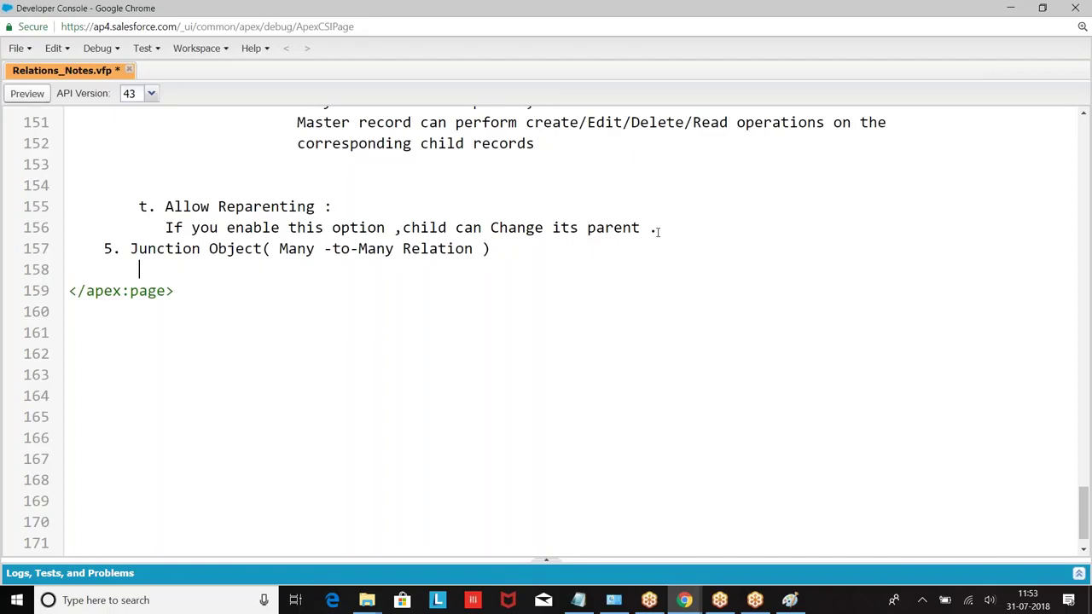
scroll(661, 231, down, 1)
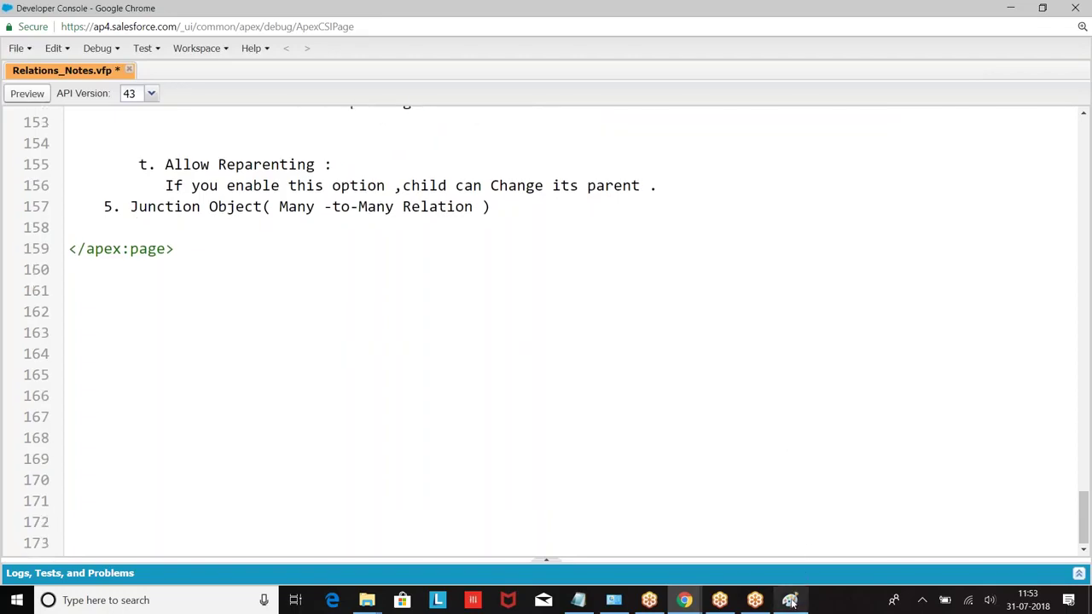
Switch to Paint and start a new blank drawing, discarding the current one without saving.
click(790, 601)
click(25, 26)
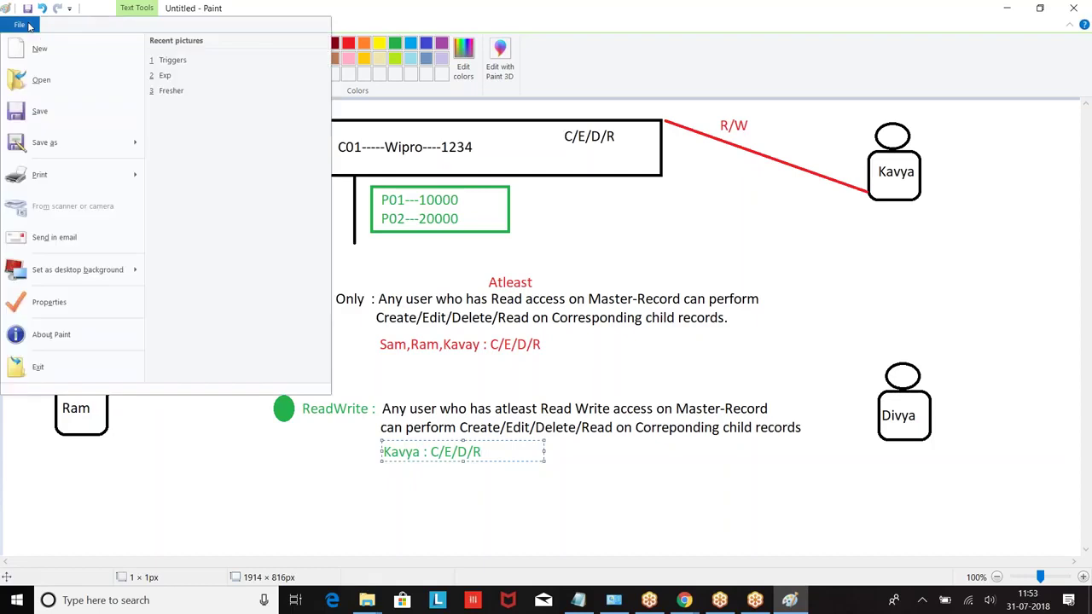
click(30, 47)
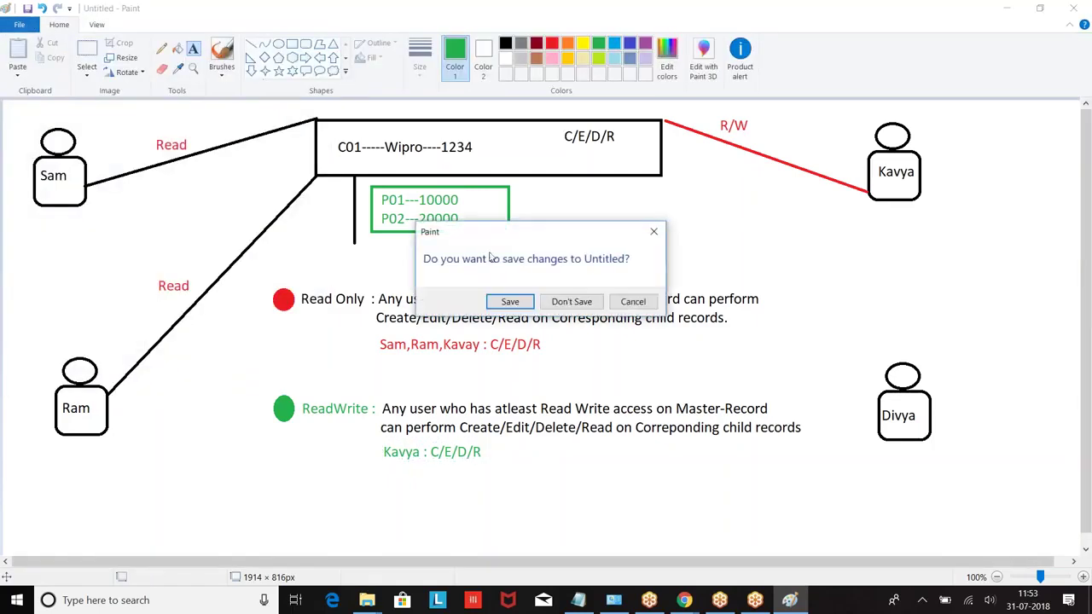
click(570, 302)
Draw two wide black rectangles side by side along the canvas's upper edge, with a gap between them.
mouse_move(47, 131)
mouse_down()
mouse_move(295, 166)
mouse_move(327, 203)
mouse_up()
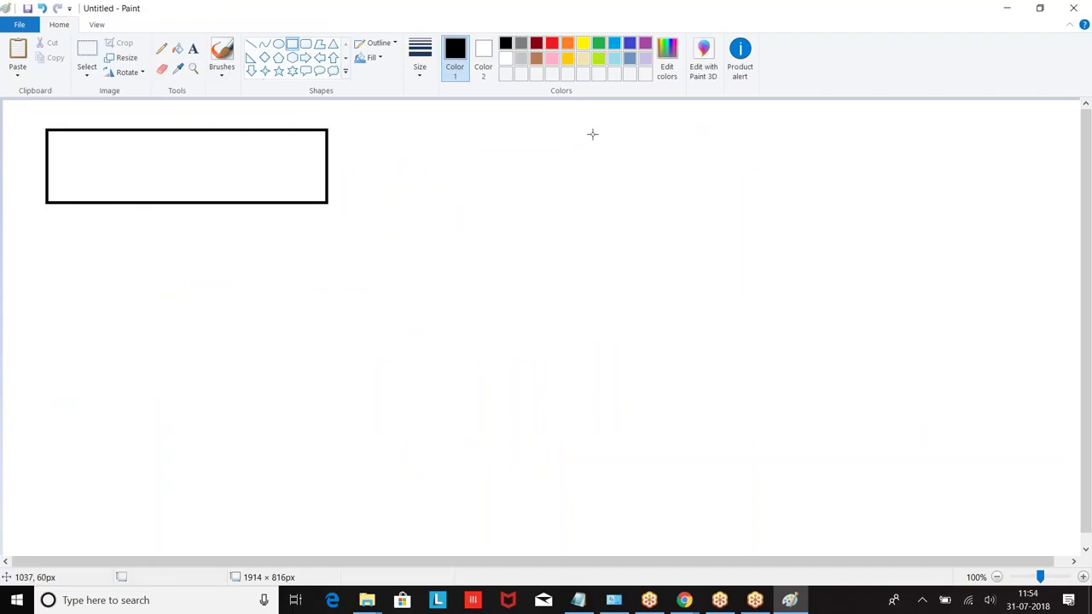
mouse_move(565, 135)
mouse_down()
mouse_move(879, 190)
mouse_move(878, 207)
mouse_up()
click(407, 259)
Add a narrow header row along the upper edge inside each of the two rectangles.
drag(47, 131, 326, 157)
click(332, 97)
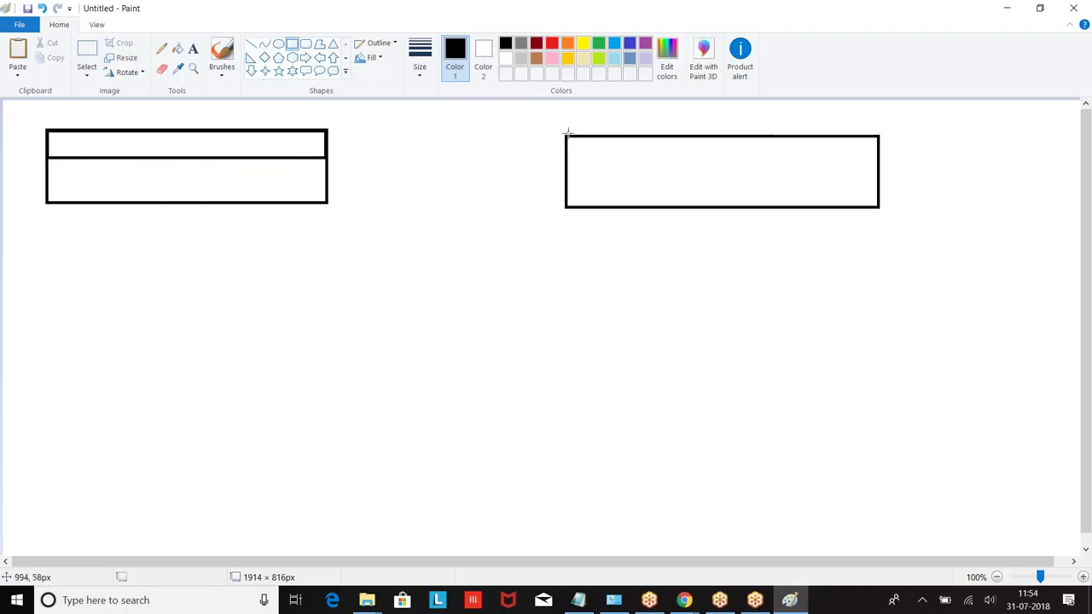
drag(566, 136, 877, 157)
click(225, 143)
Add the text label "Course" above the first table and "Branch" above the second.
click(193, 49)
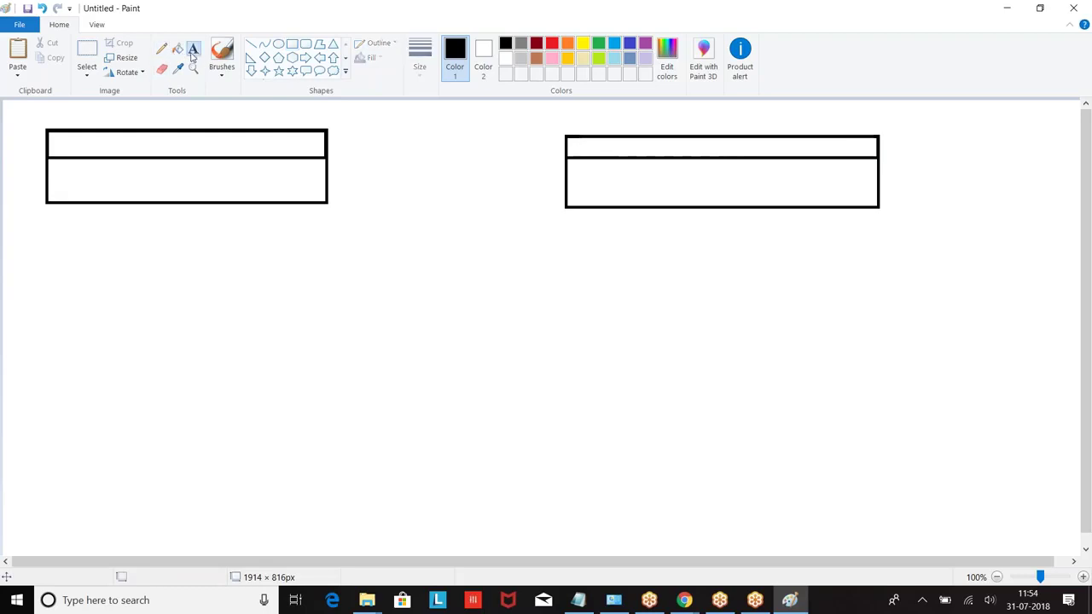
click(163, 110)
text(Course)
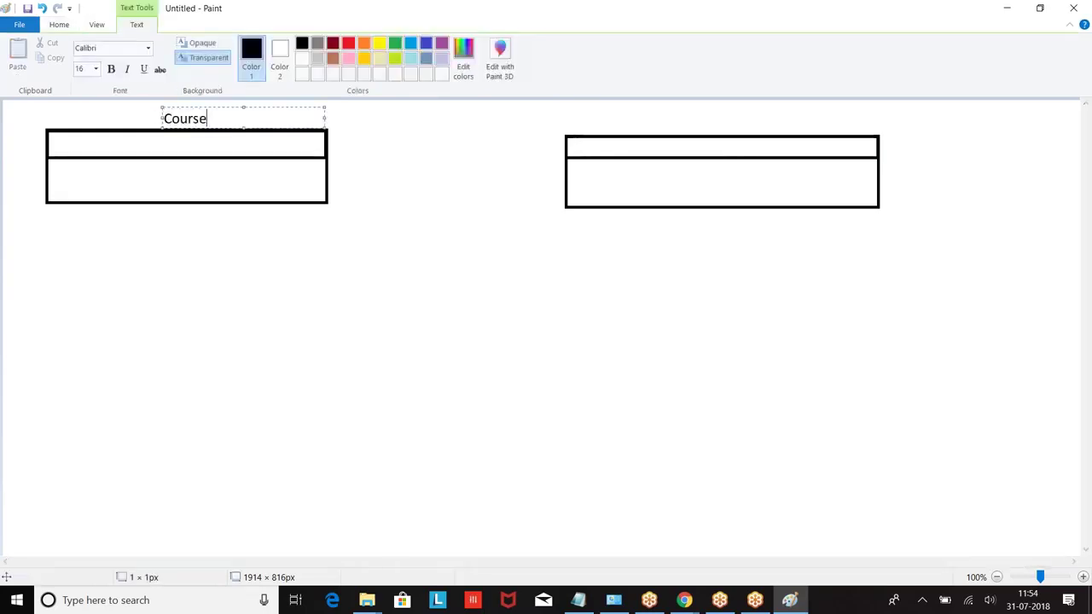
click(670, 115)
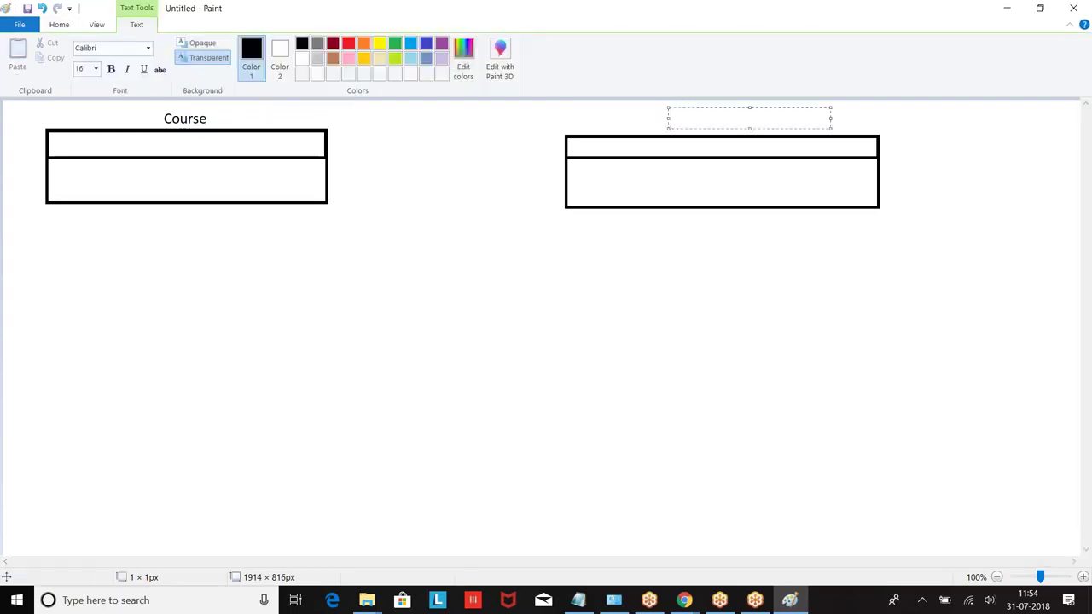
text(Branch)
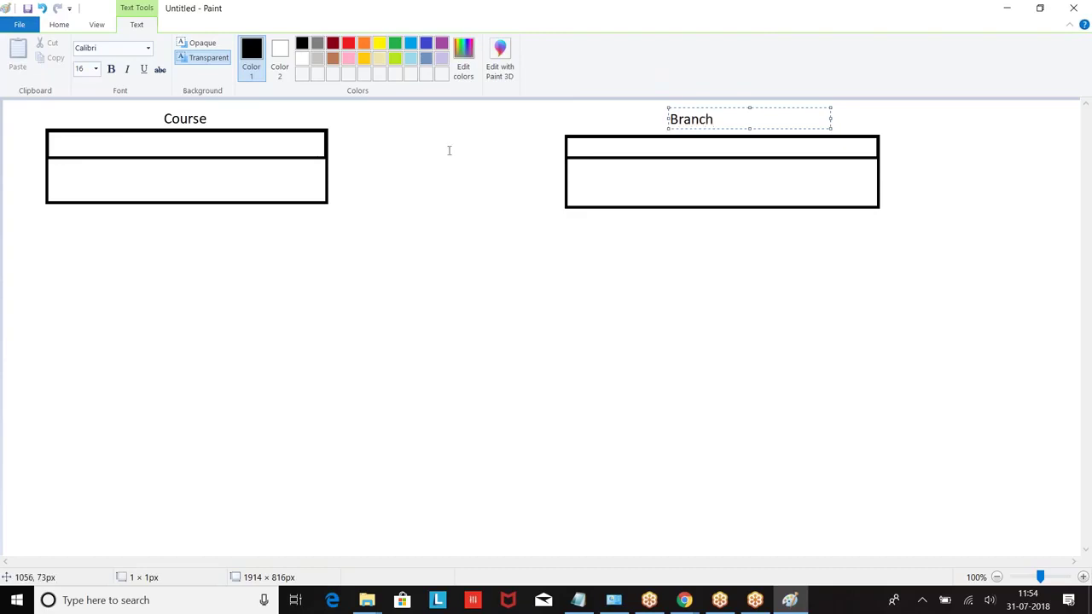
Enter the column headings "Name" and "Owner" in the Course table's header row, widening the text box to fit one line.
click(127, 144)
click(64, 138)
text(Nmae)
key(BackSpace)
key(BackSpace)
key(BackSpace)
text(ame                        Owner)
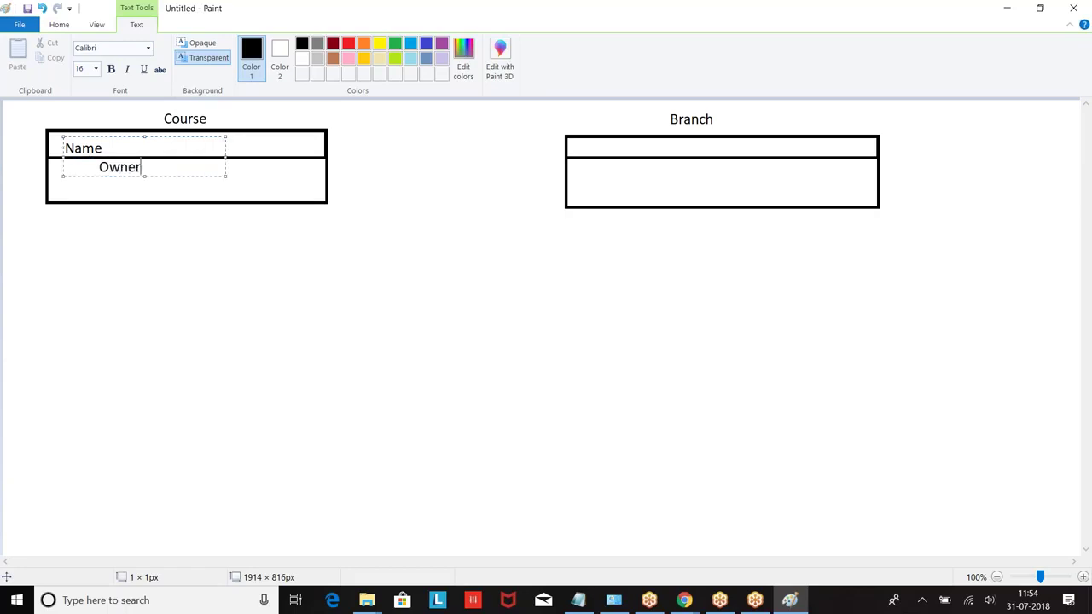
drag(226, 156, 329, 163)
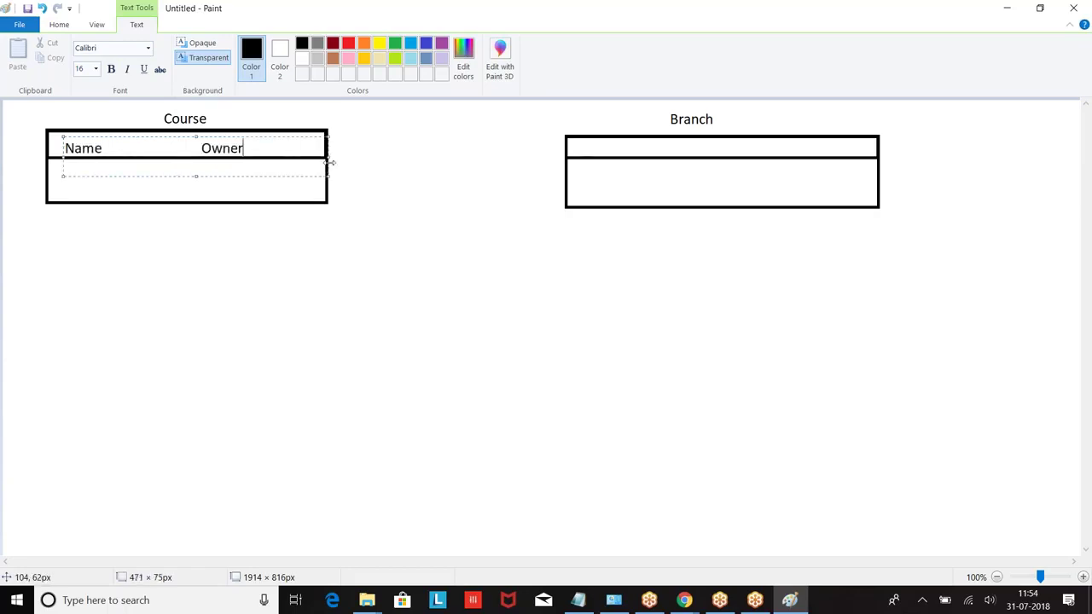
Enter the column headings "Name" and "Owner" on one line in the Branch table's header row.
click(609, 145)
click(597, 141)
text(Name                        O)
text(wner)
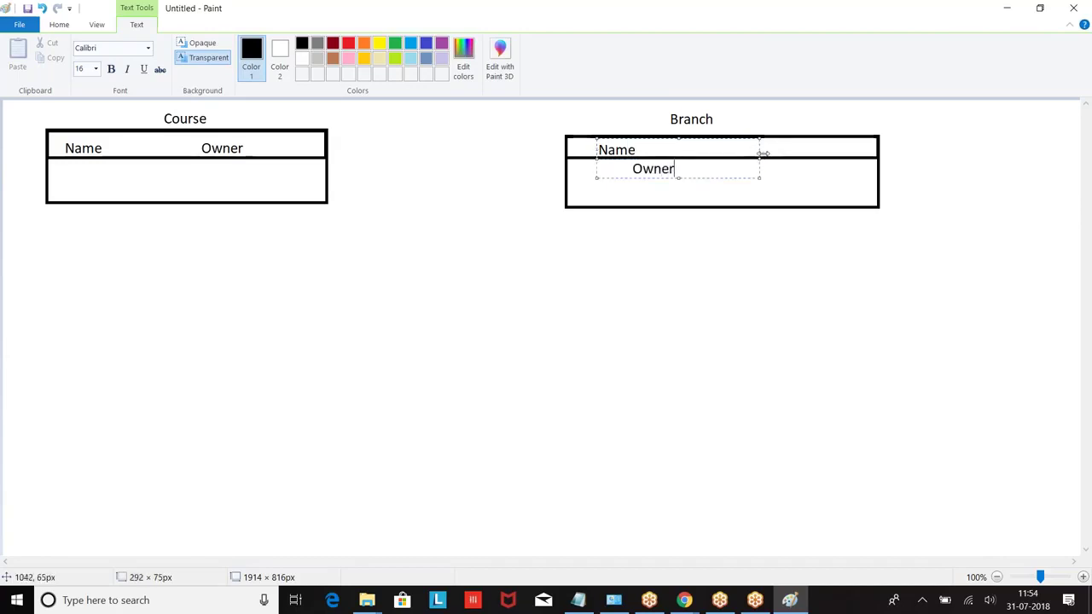
drag(763, 154, 895, 154)
click(300, 246)
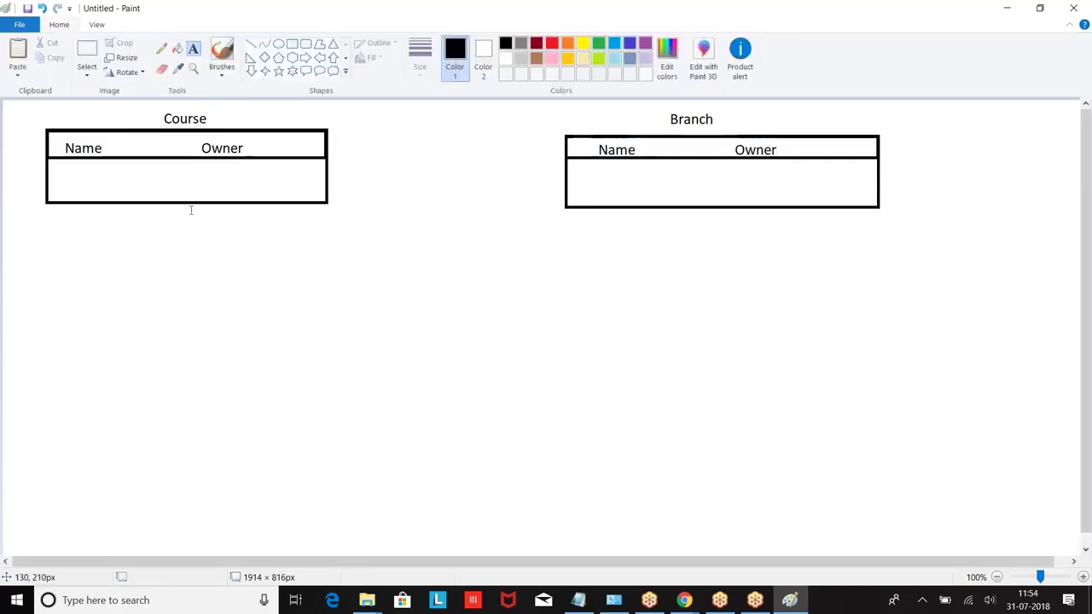
Draw a wide, empty black rectangle below the Course and Branch tables for a third table.
click(292, 44)
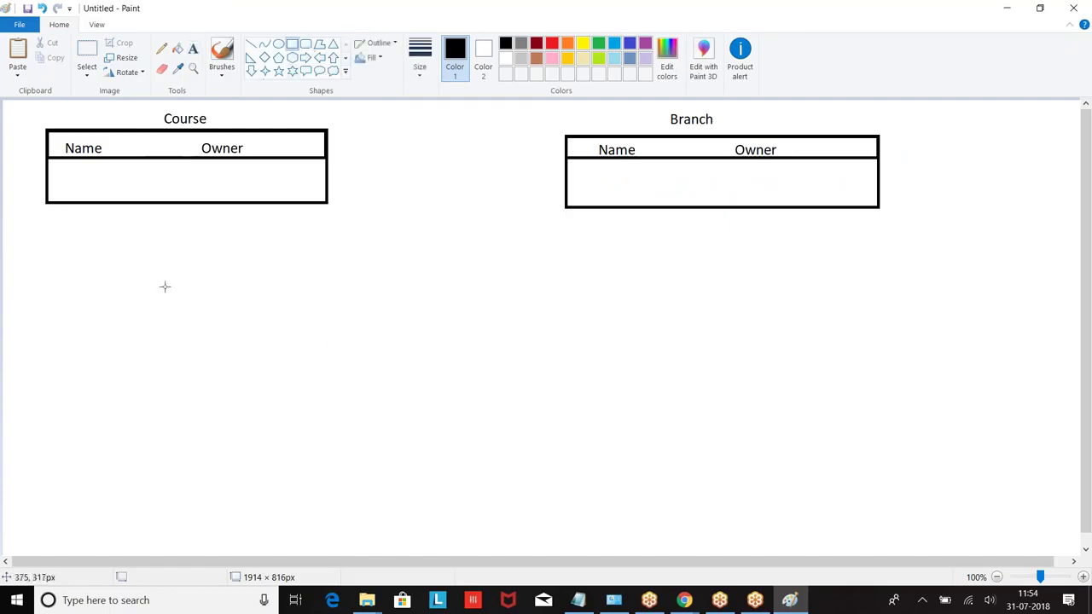
drag(125, 277, 699, 392)
Enter two rows in the Course table, "Java" and "DotNet", each with its owner's name, widening the text box to fit.
click(193, 49)
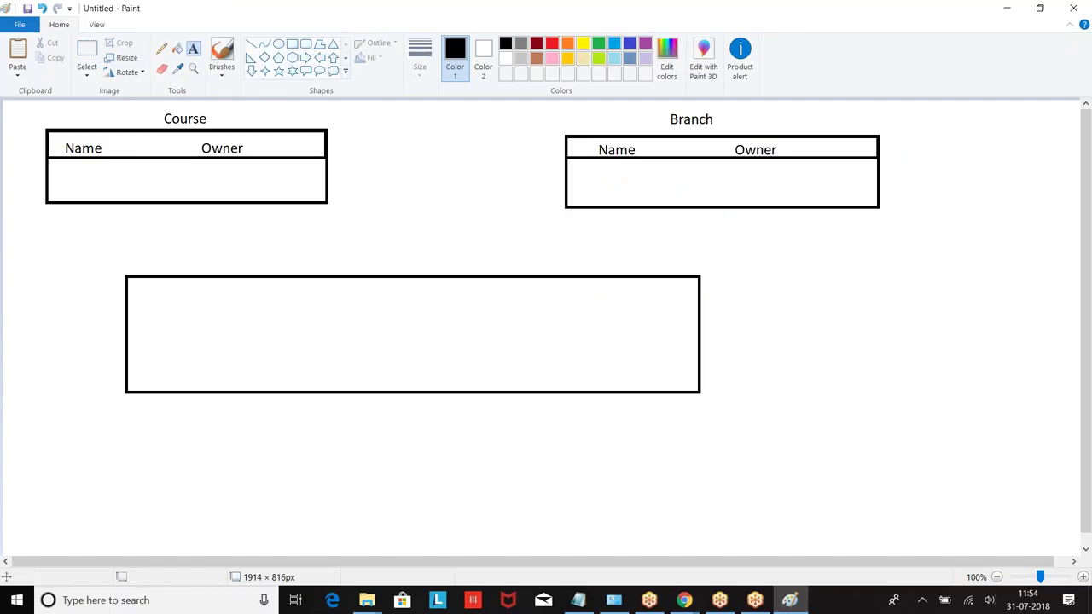
click(68, 170)
text(Java)
text(                Sasm)
key(BackSpace)
key(BackSpace)
text(m)
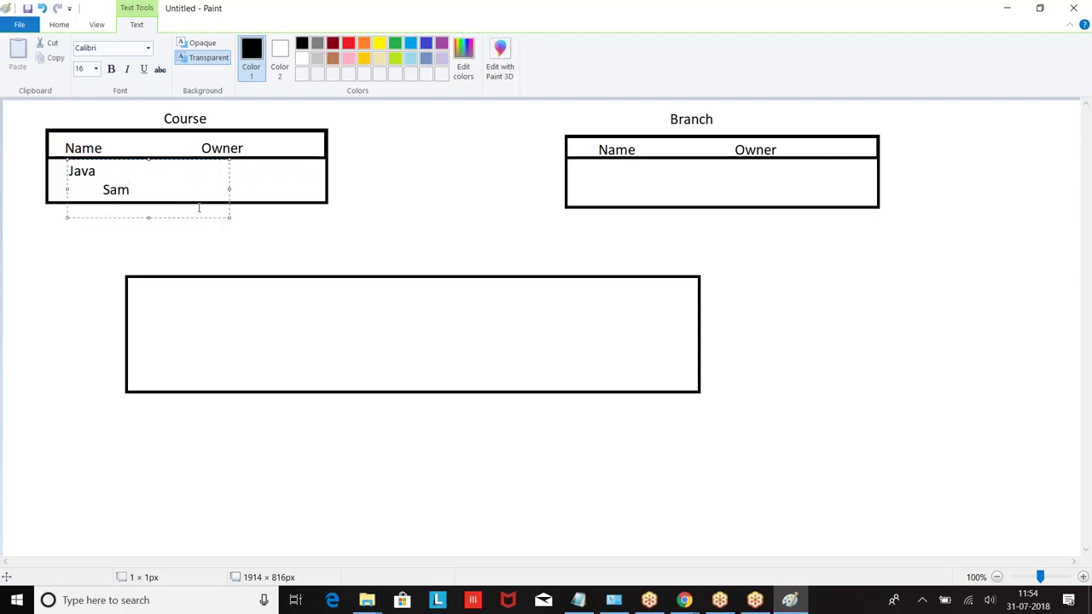
drag(229, 188, 376, 193)
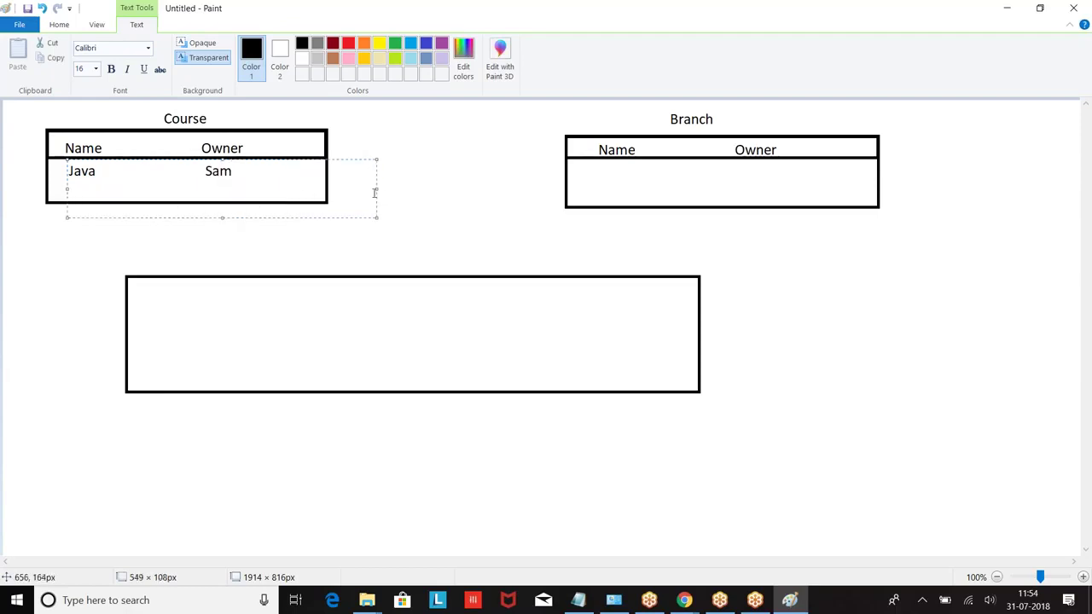
text(DotNet Ram)
click(722, 164)
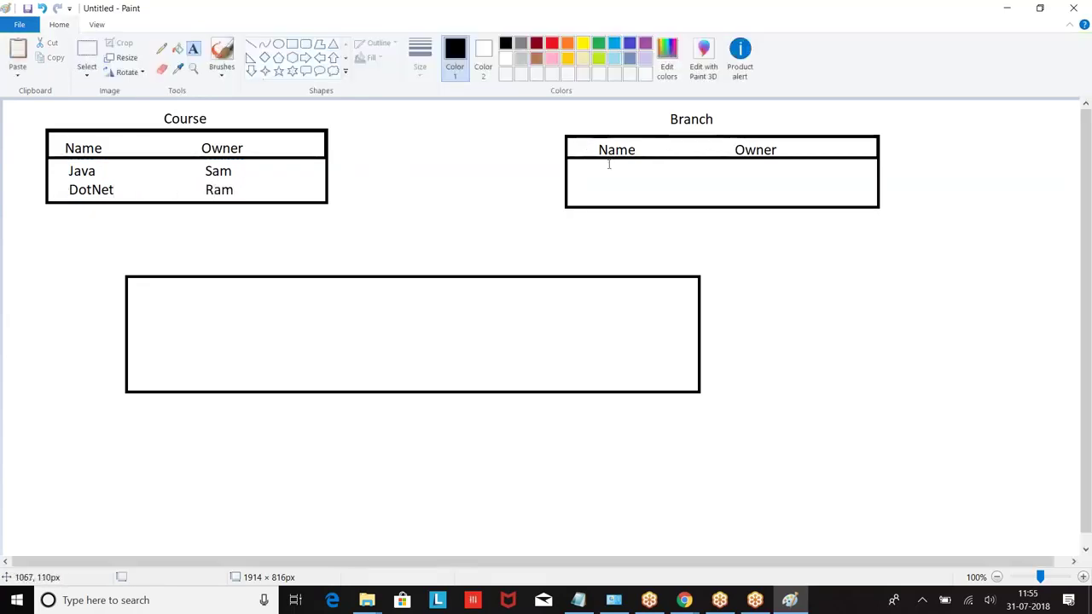
Enter two rows in the Branch table, "SRNagar" and "LBNagar", each with its owner's name under Owner.
click(605, 166)
text(SR)
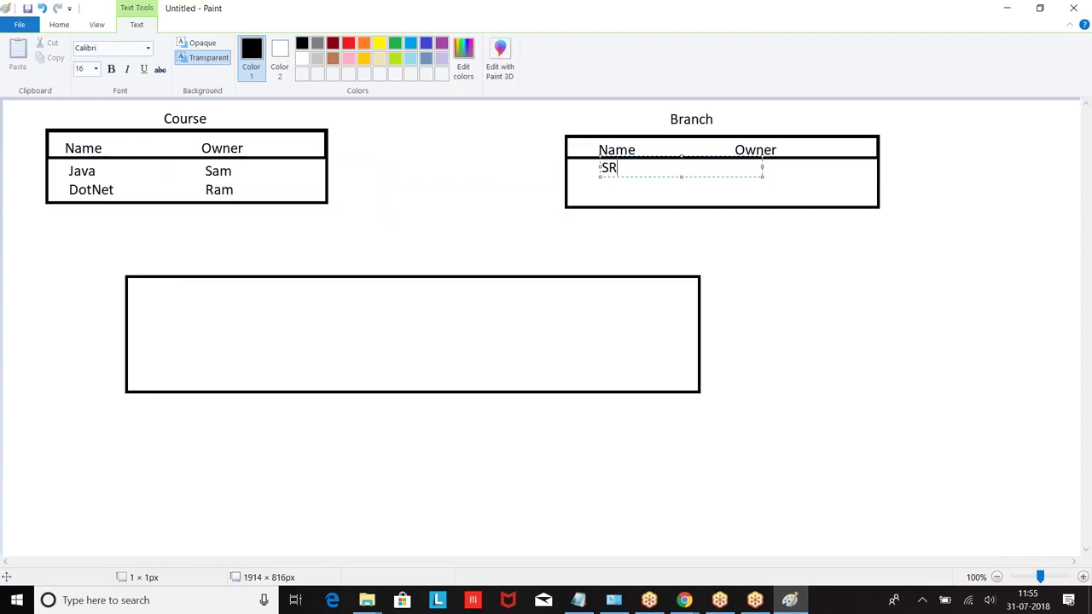
text(Nagar)
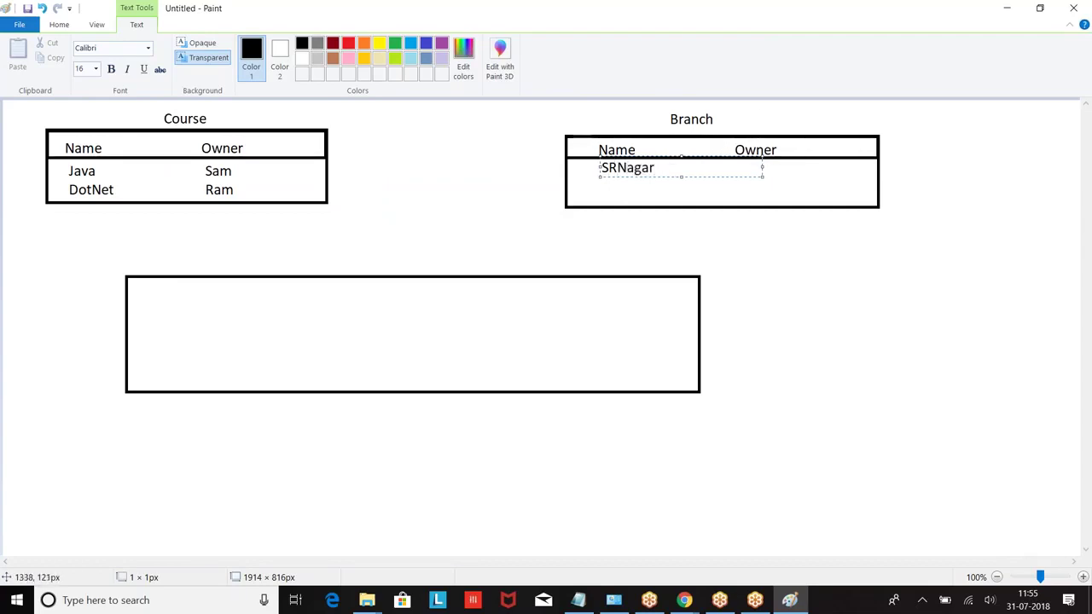
drag(764, 166, 878, 167)
text(Kiran)
key(Return)
text(LBNagra)
key(BackSpace)
key(BackSpace)
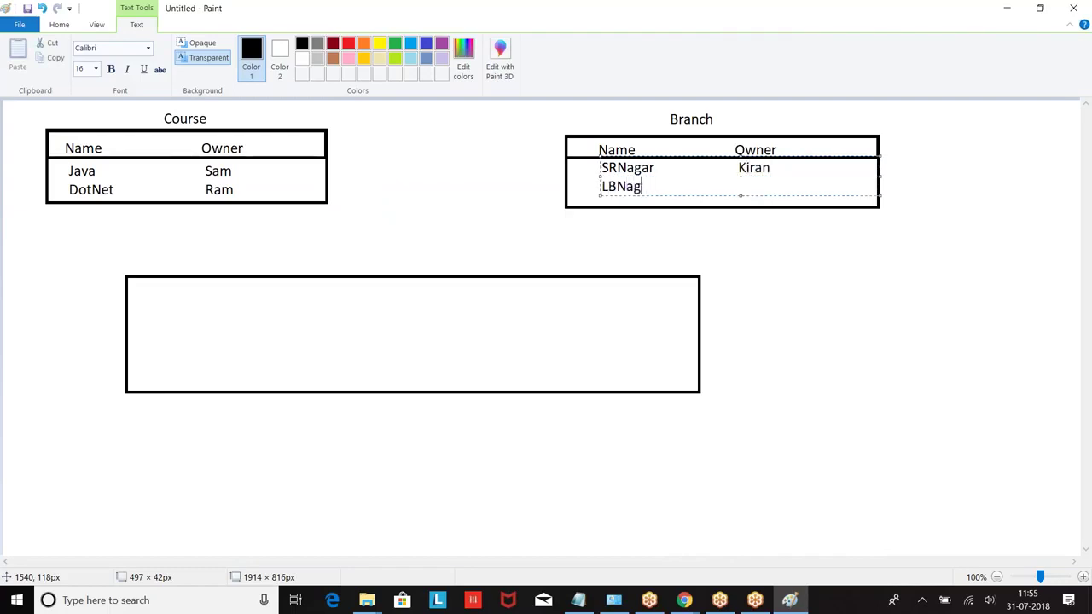
text(ar                            )
text(Sivy)
key(BackSpace)
key(BackSpace)
text(va)
click(400, 166)
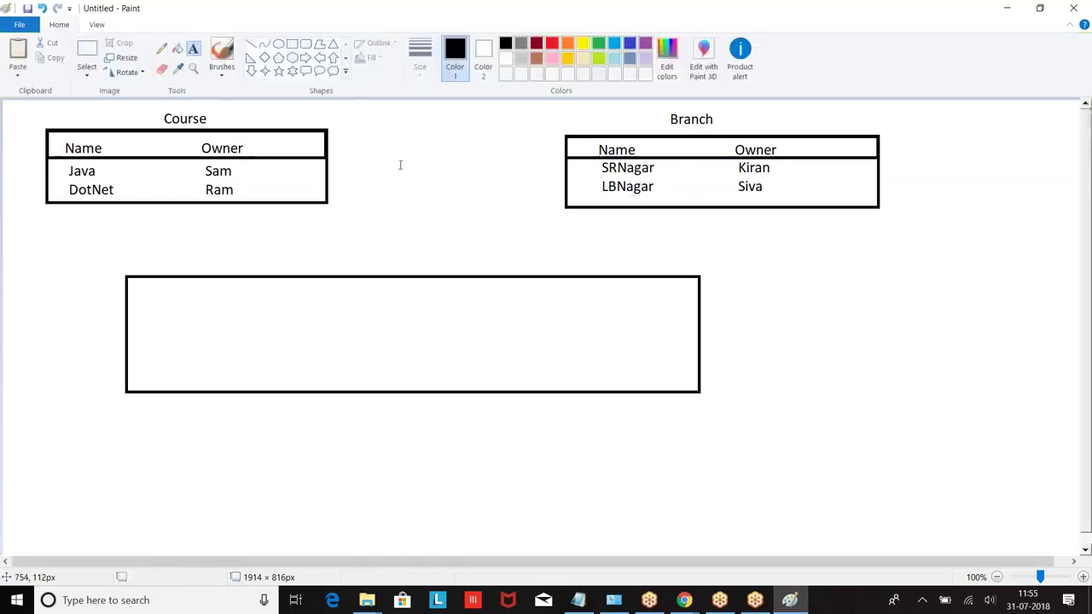
Add a narrow header row along the upper edge of the large rectangle and label that table "Student".
click(292, 46)
drag(126, 278, 701, 302)
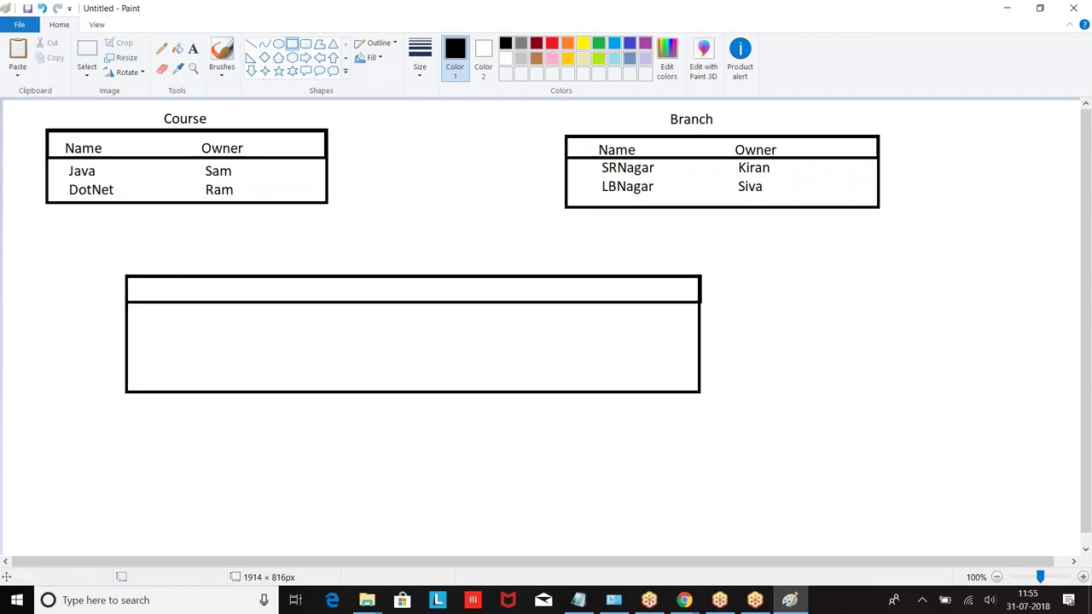
click(192, 48)
click(158, 249)
text(Student)
click(416, 174)
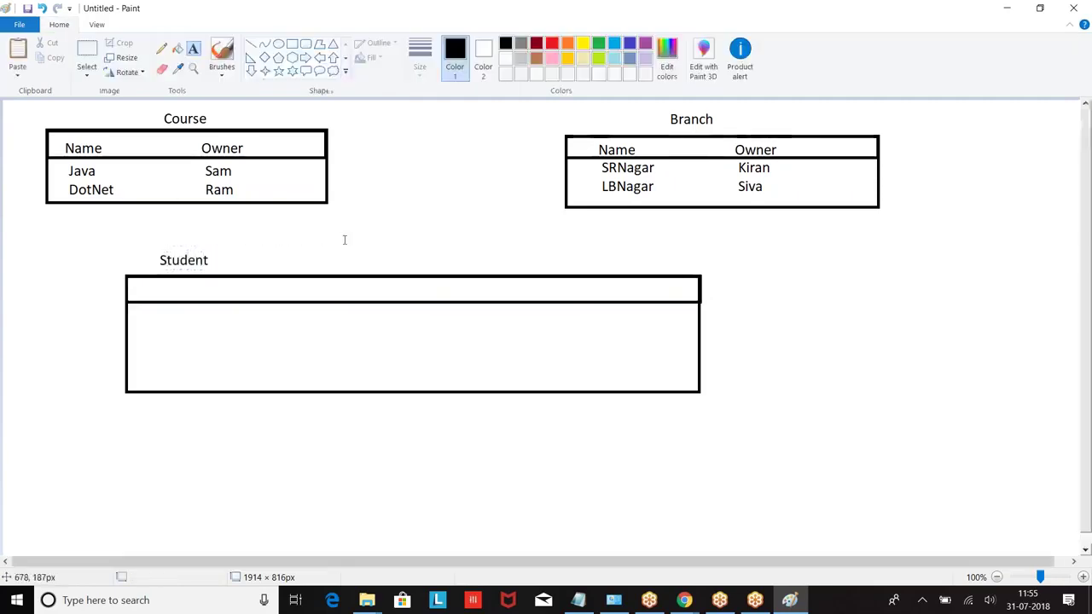
Enter the column headings "SNO", "Name" and "Course" on one line in the Student table's header row.
click(166, 277)
text(SNO)
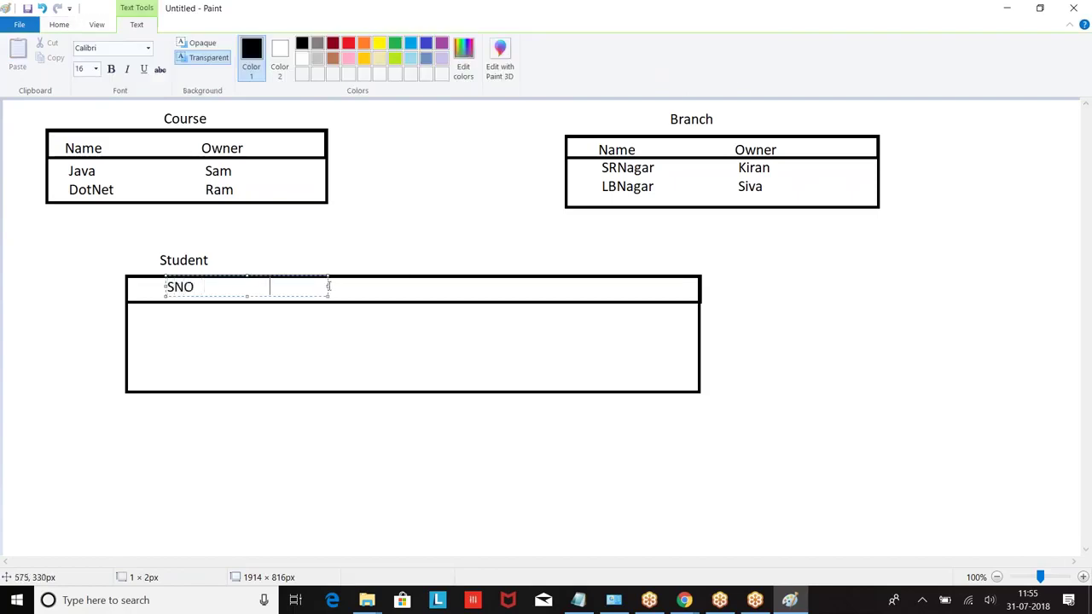
drag(329, 284, 679, 288)
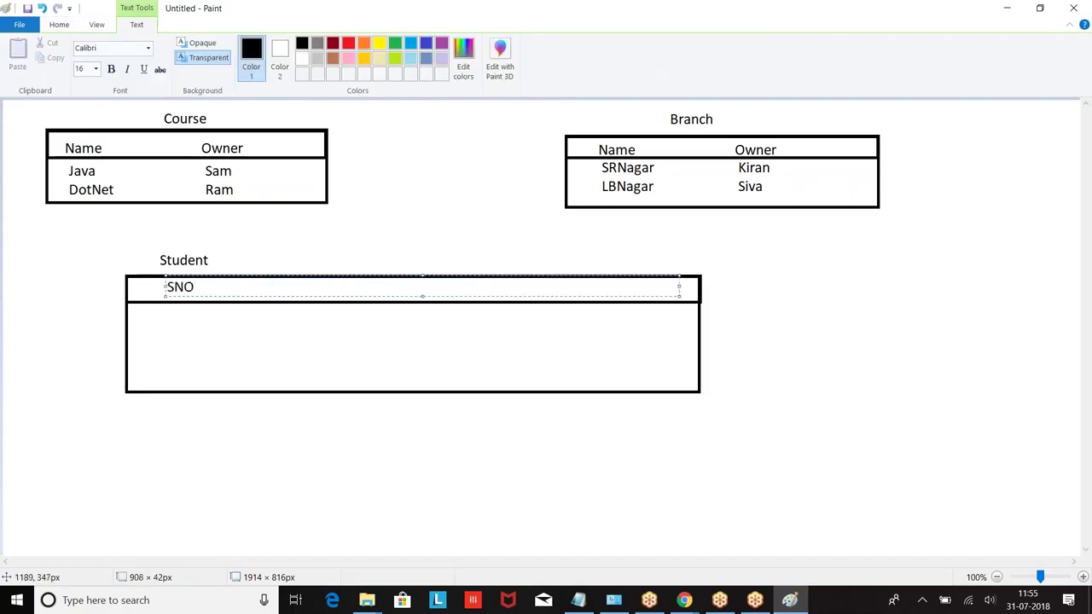
text(Name                 Course)
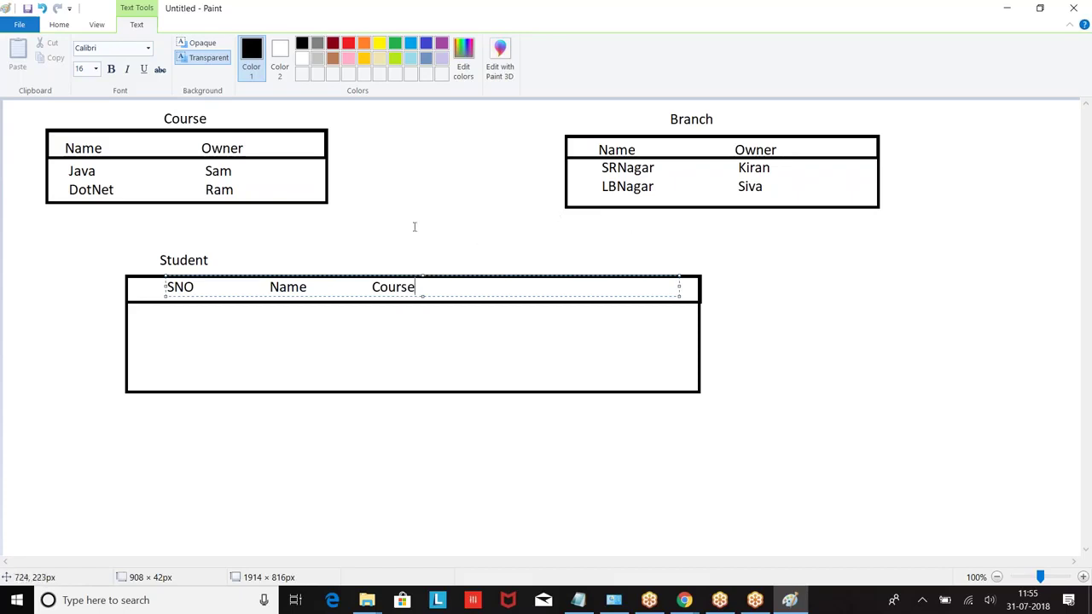
click(415, 227)
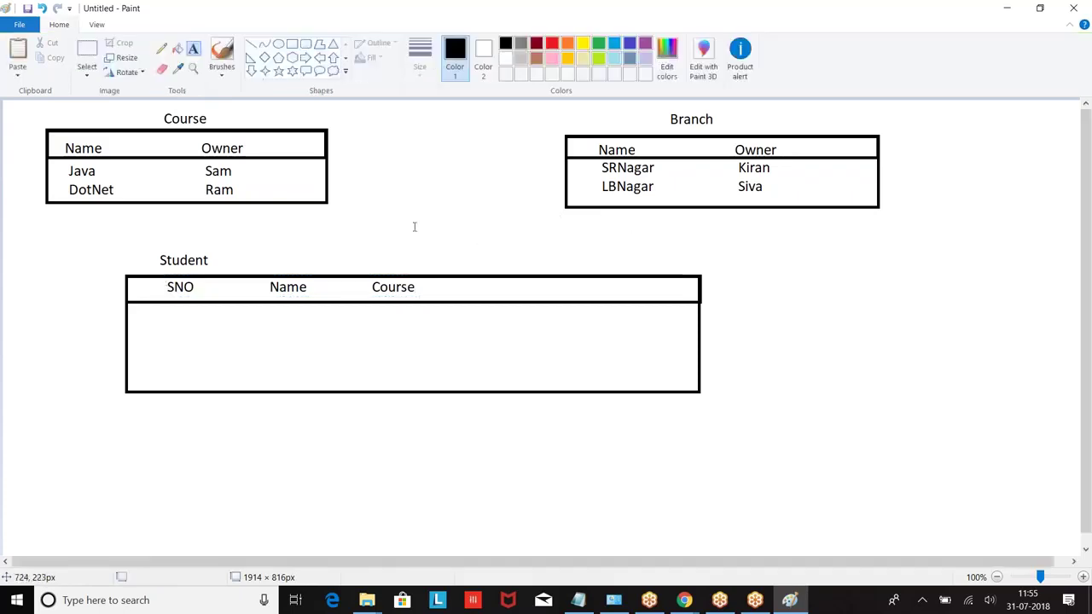
Outline the Student table's Course column with a red rectangle spanning the table's full height.
click(293, 44)
click(552, 42)
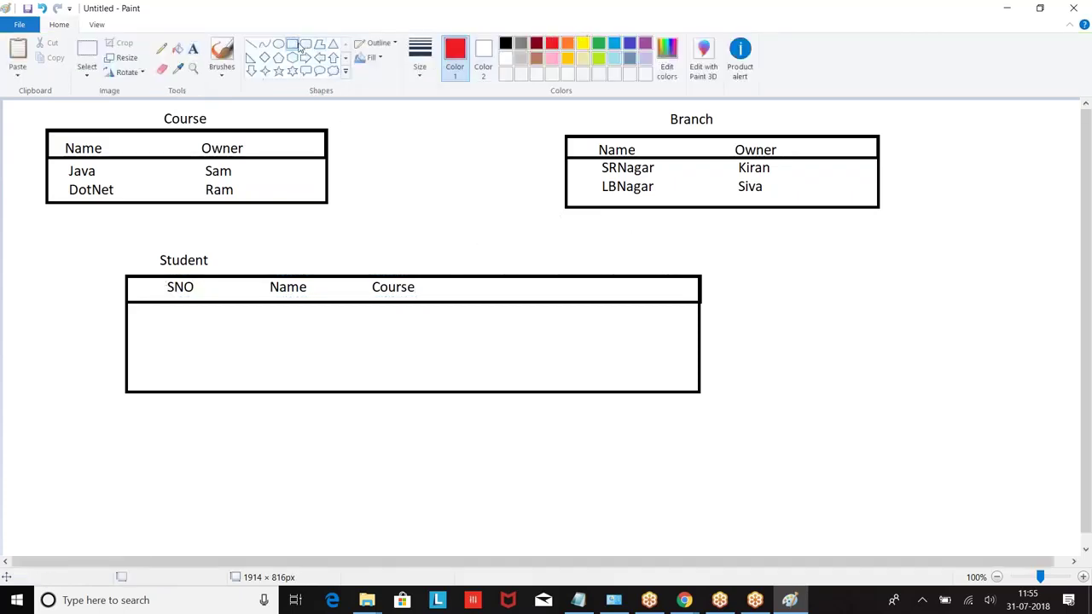
drag(357, 277, 480, 392)
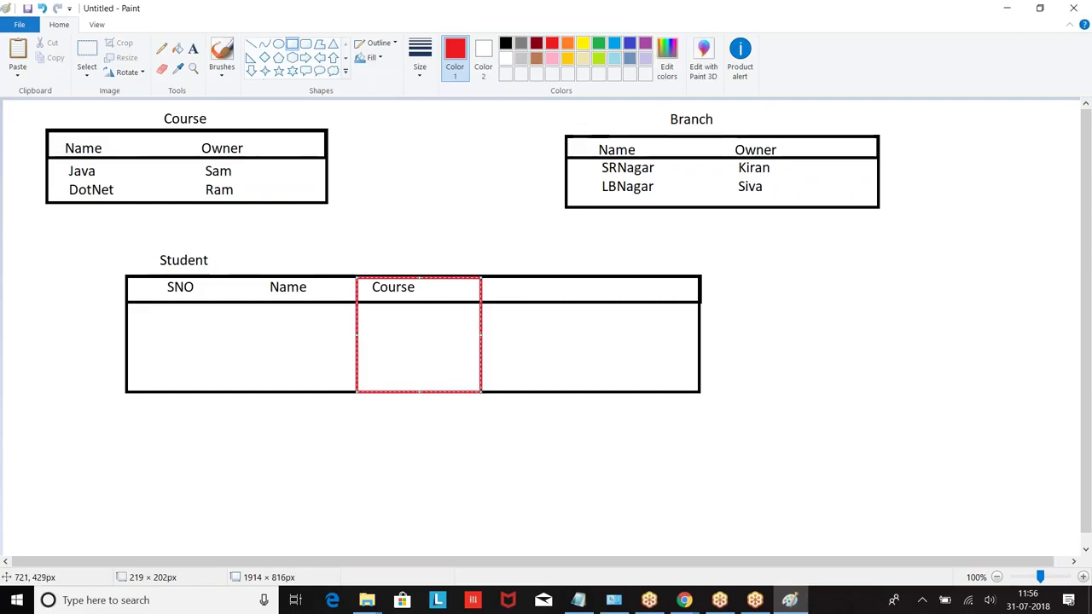
click(393, 267)
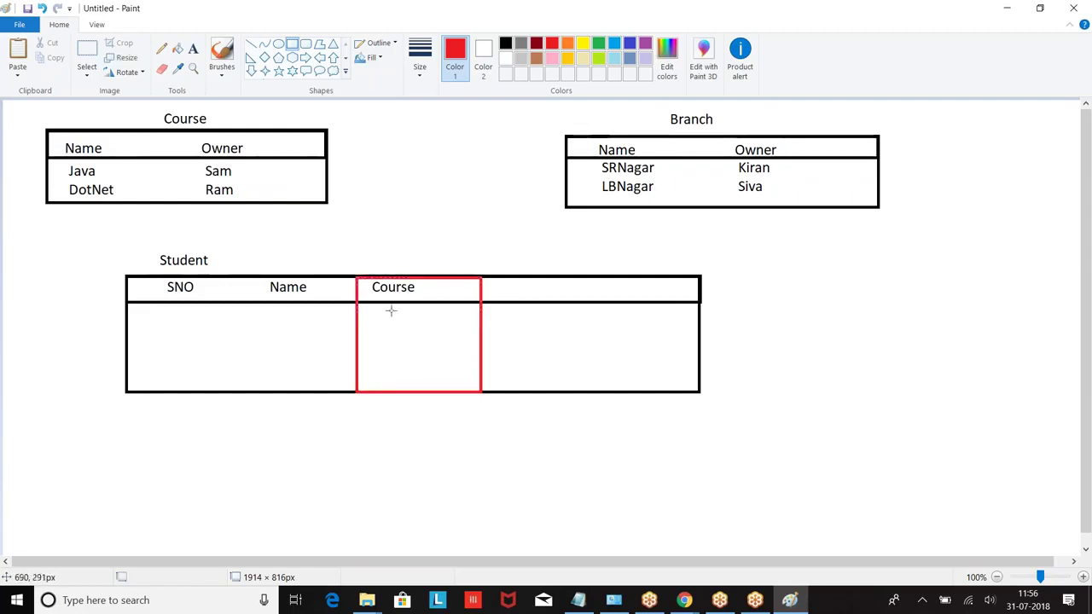
Connect the Course table to the Student table's Course column with a red line and label it "Piramy Master" in red.
click(250, 44)
drag(324, 204, 402, 273)
click(192, 48)
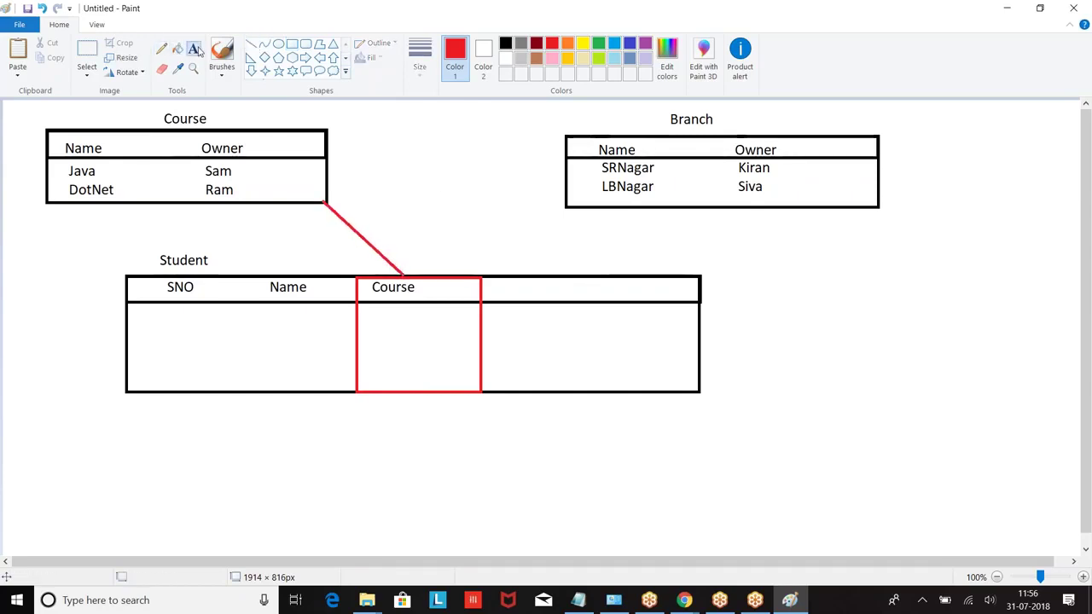
click(381, 207)
text(Pi)
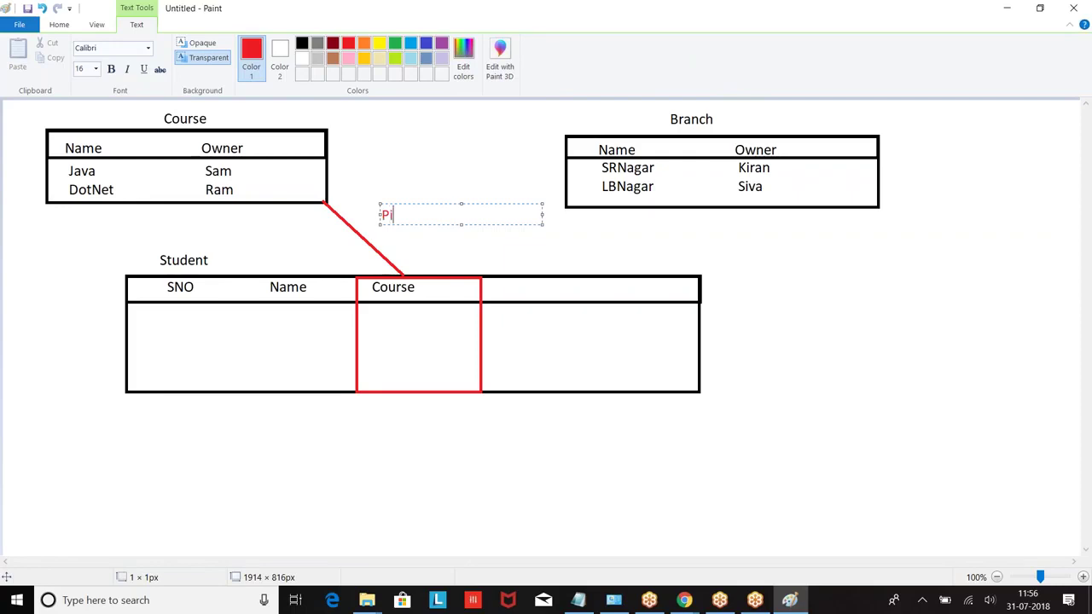
text(ramy Master)
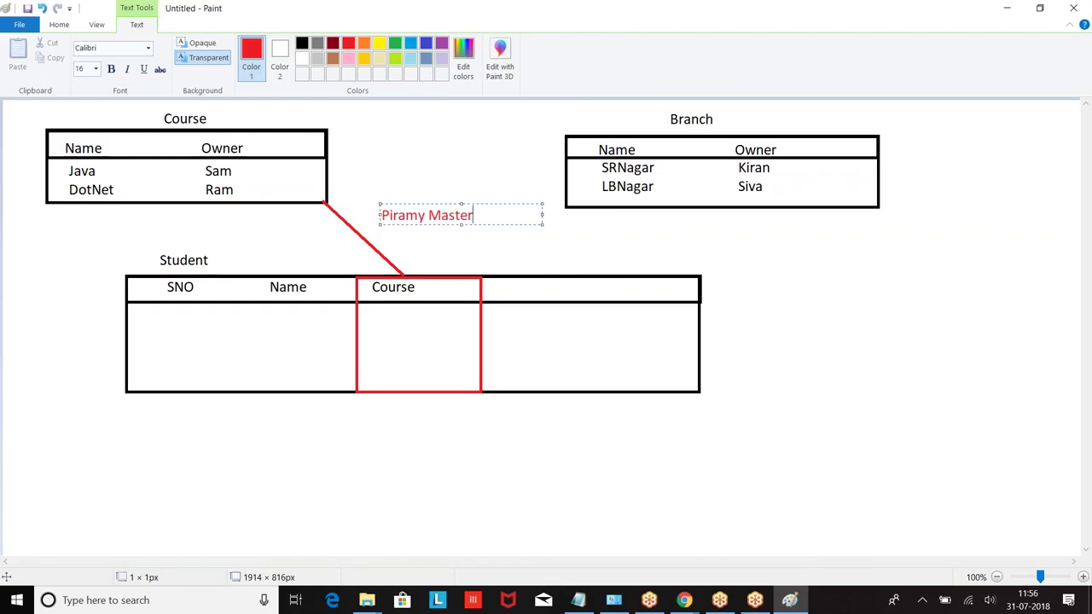
click(458, 163)
Outline the Student column next to Course with a green rectangle and head it "Branch" in green text.
click(598, 43)
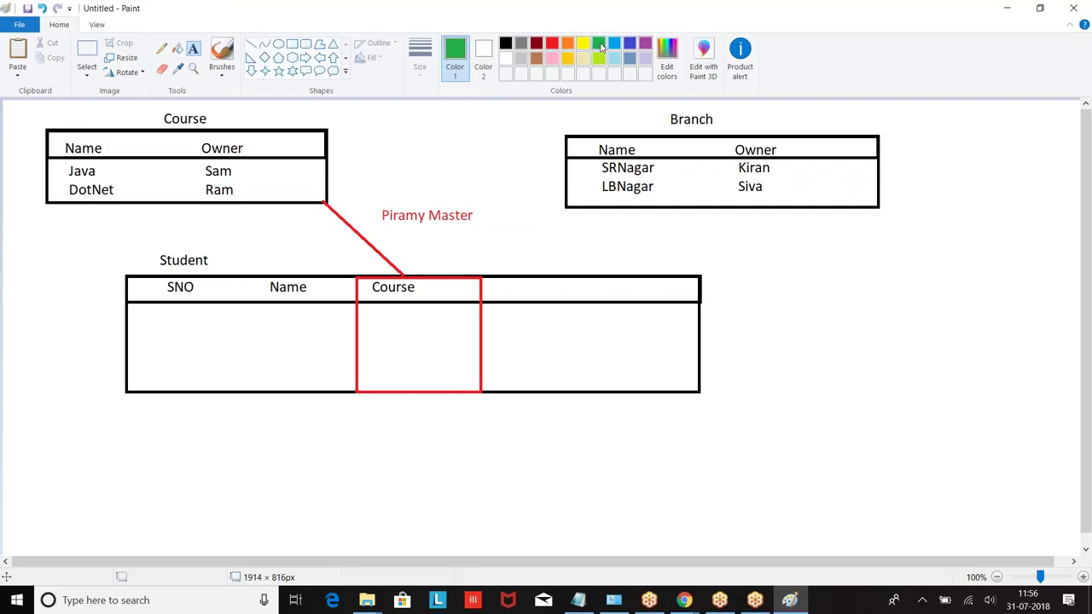
click(292, 43)
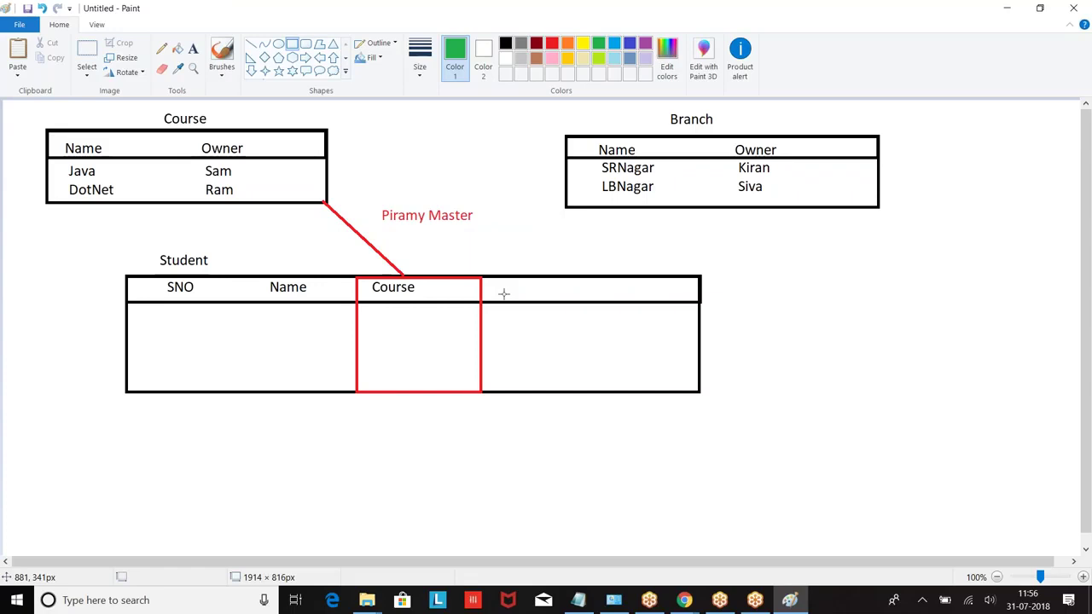
drag(482, 277, 601, 391)
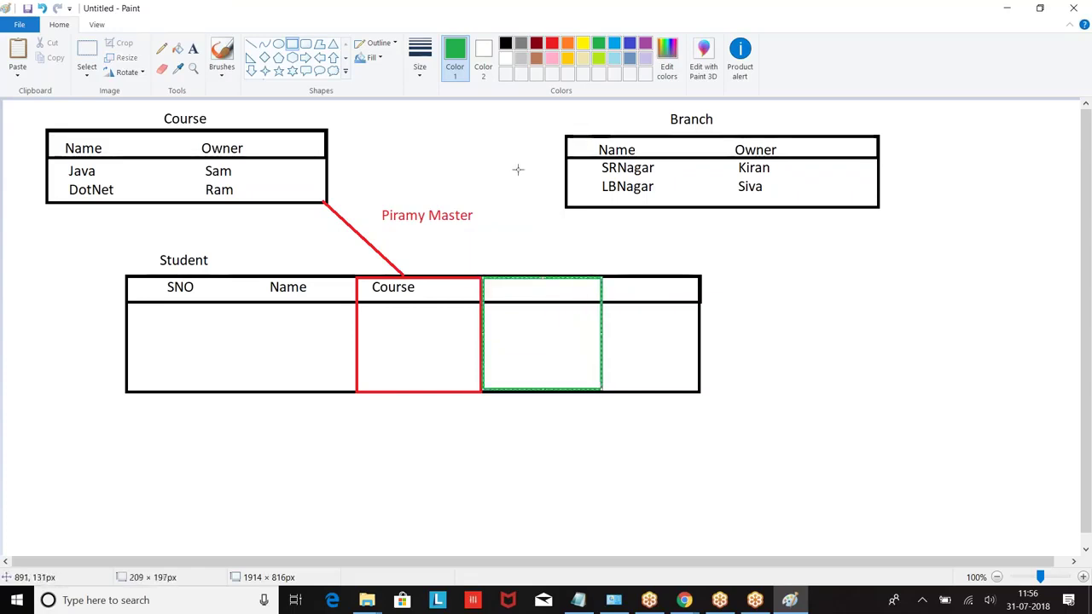
click(193, 49)
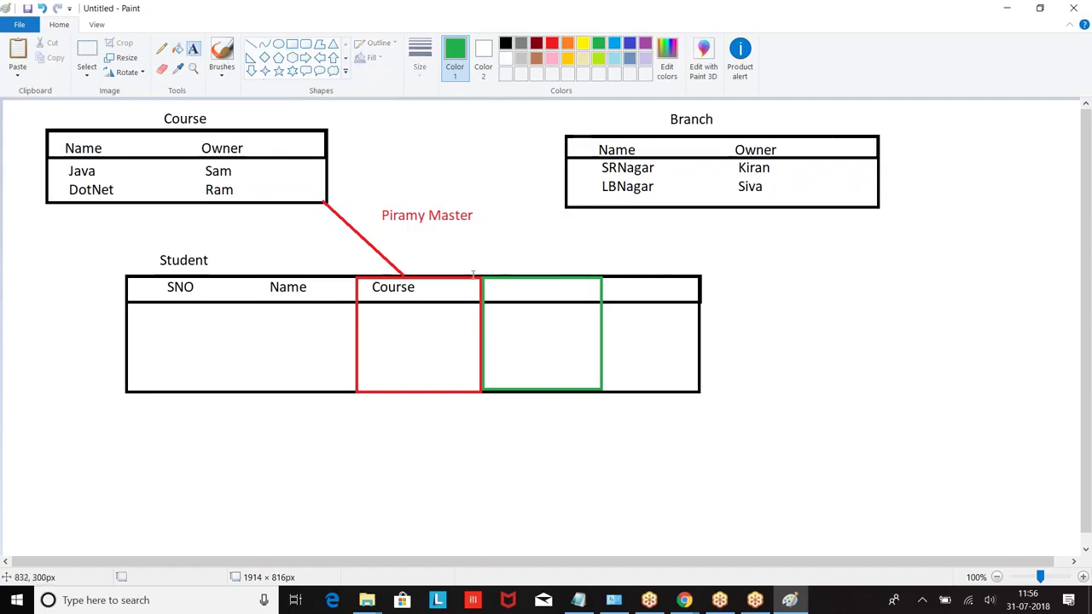
click(500, 286)
text(Branc)
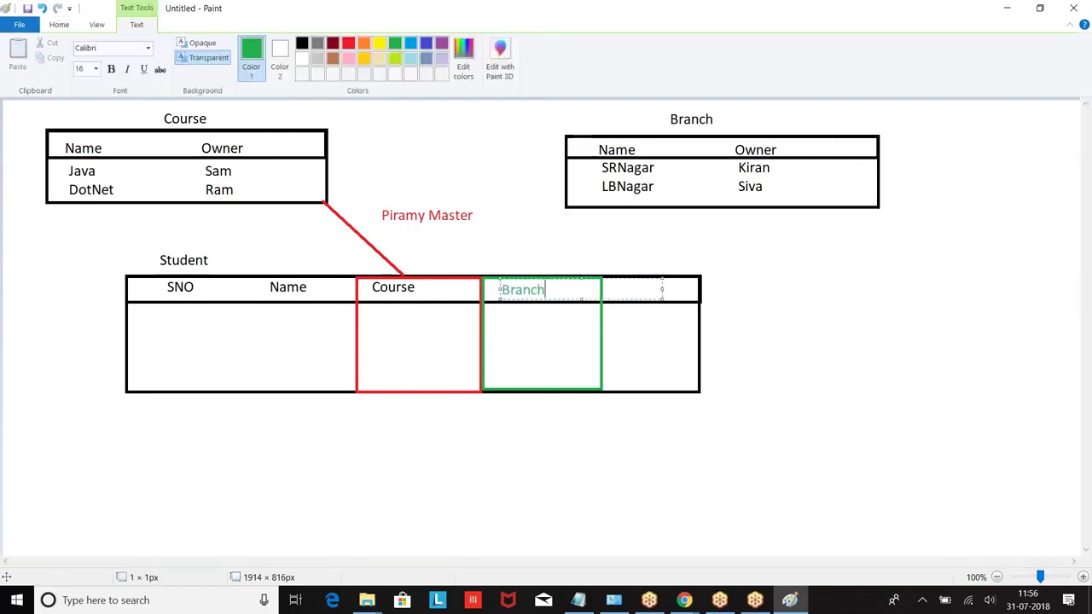
text(h)
click(504, 183)
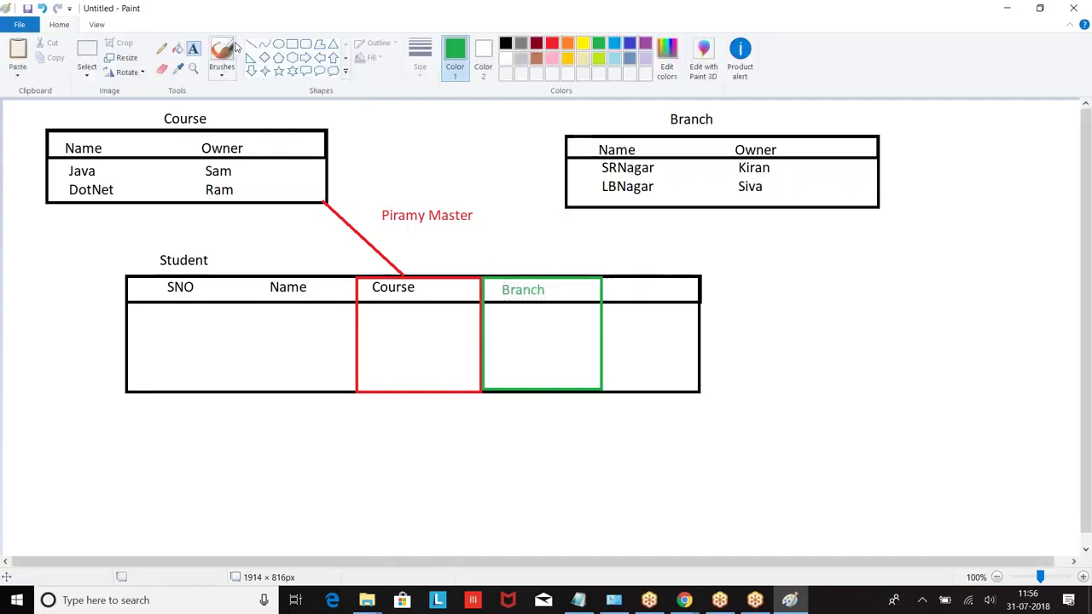
Connect the Branch table's lower edge to the Student table's Branch column with a green line.
click(251, 44)
drag(597, 210, 536, 274)
Label the green connecting line "Second Master-Detail" in green text.
click(192, 48)
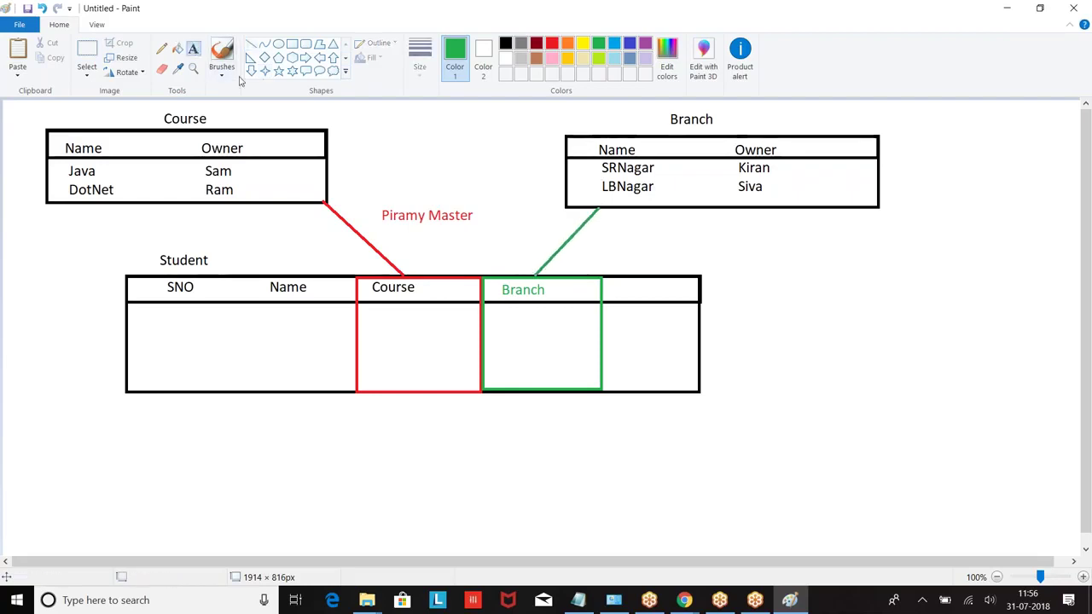
click(593, 237)
text(SEc)
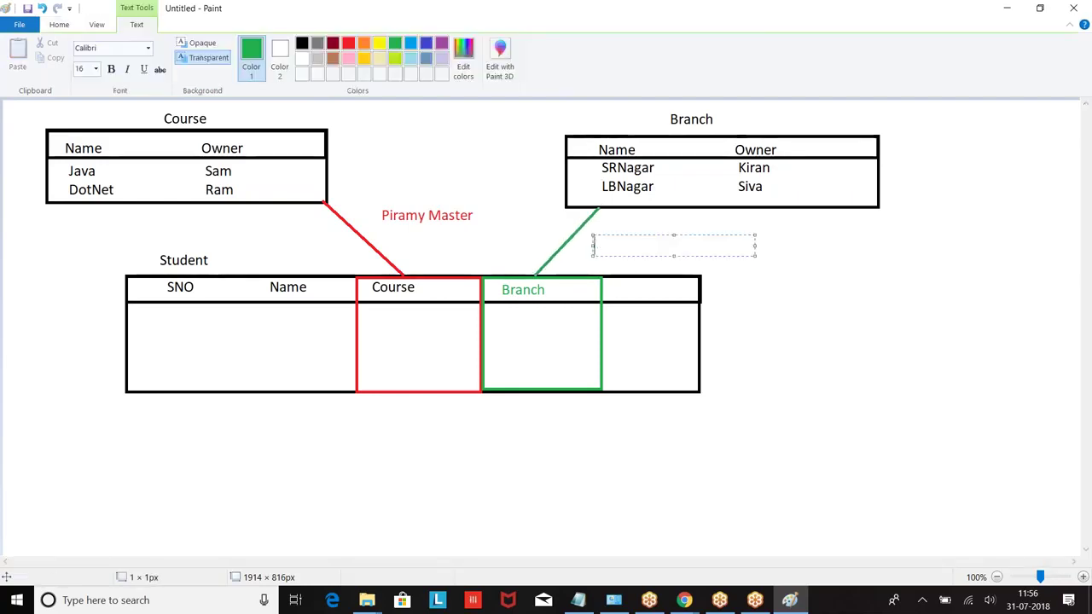
key(BackSpace)
text(ond )
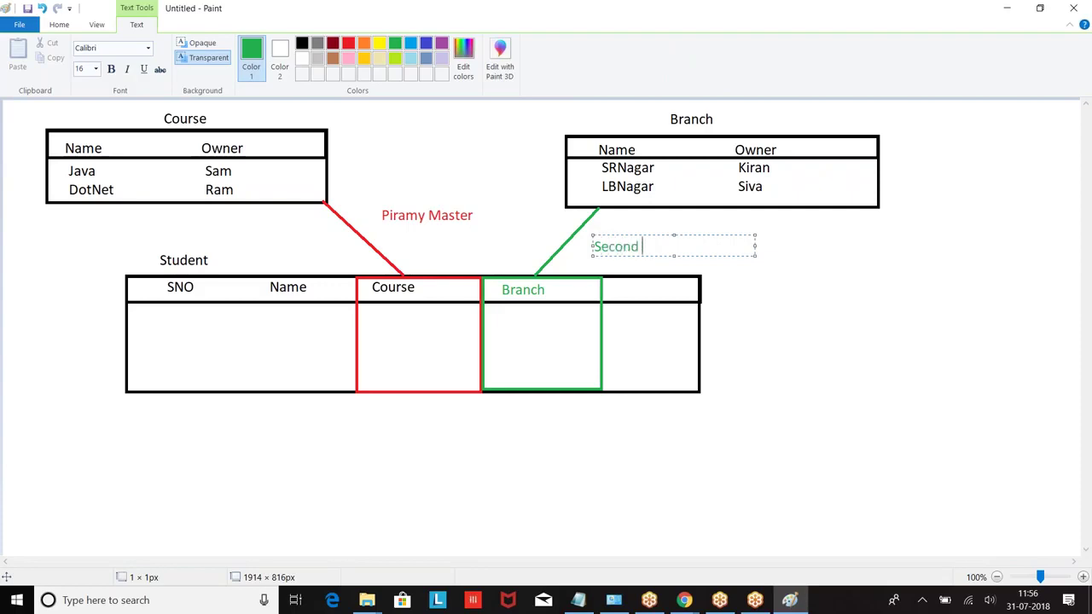
text(Master-Detail)
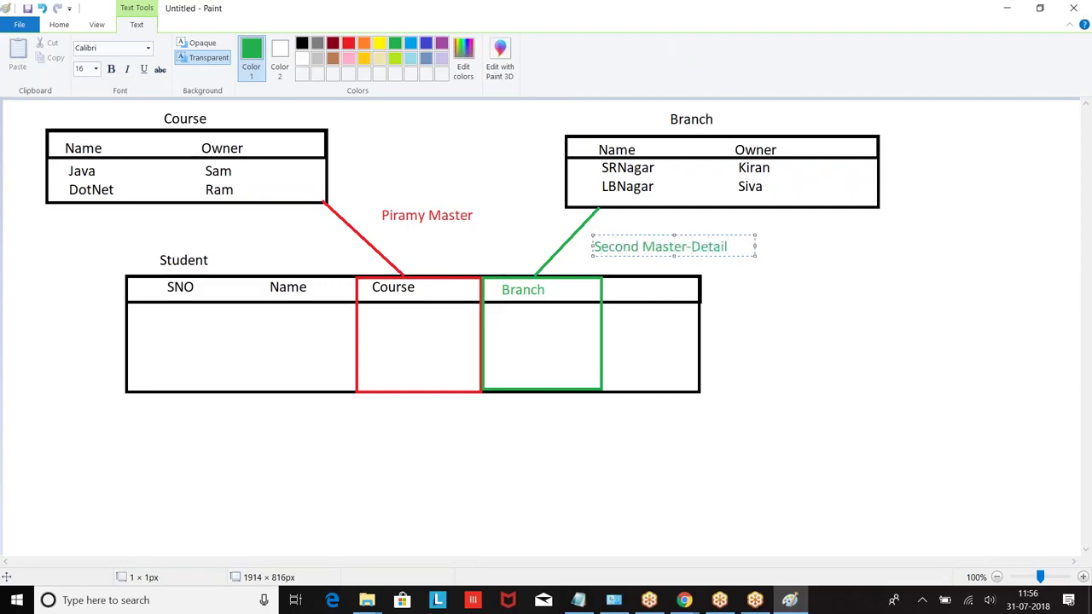
click(772, 301)
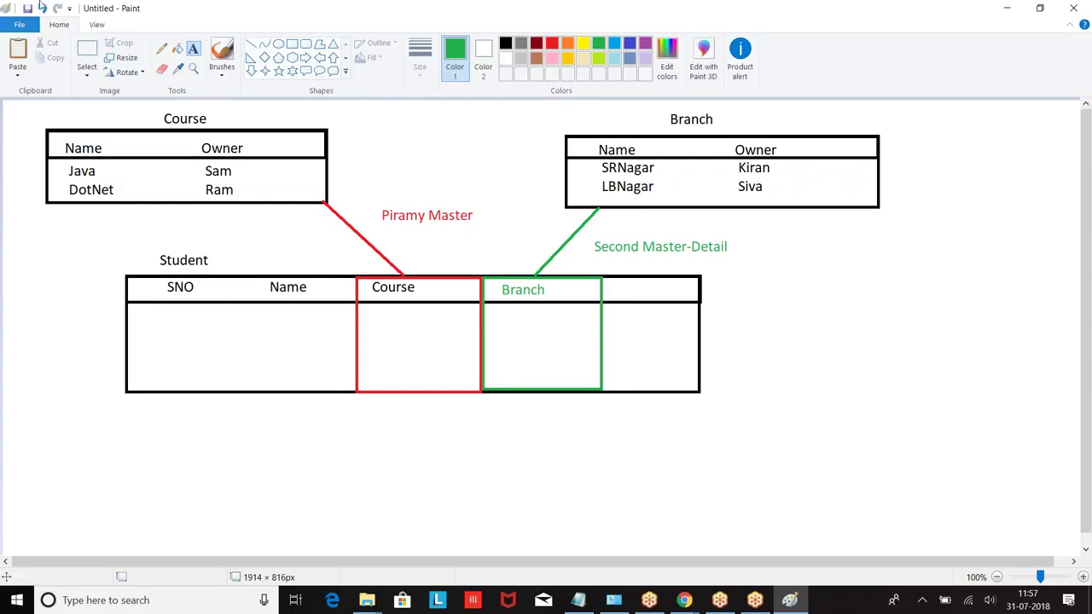
Delete the "Second Master-Detail" label beside the green line.
click(87, 53)
drag(590, 239, 742, 263)
key(Delete)
Begin a green text label reading "Sec" beside the green connecting line.
click(193, 49)
click(590, 233)
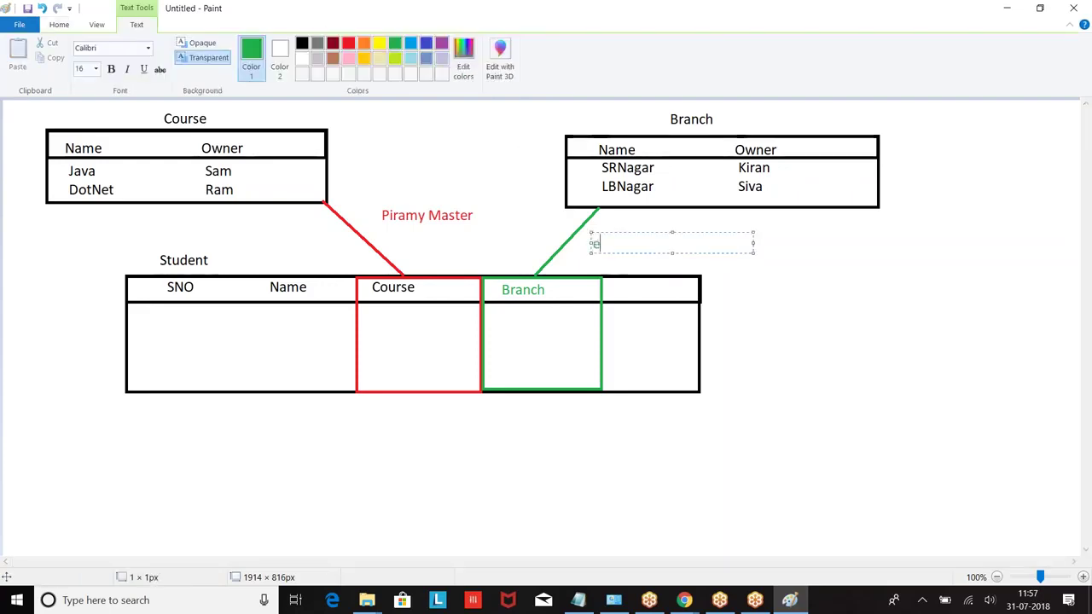
text(Sec)
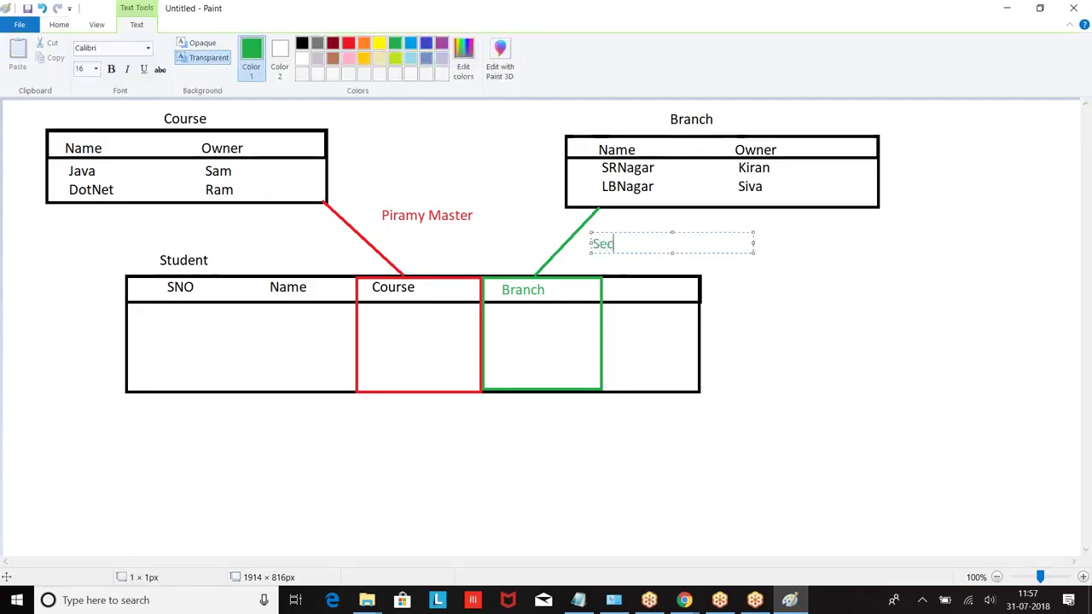
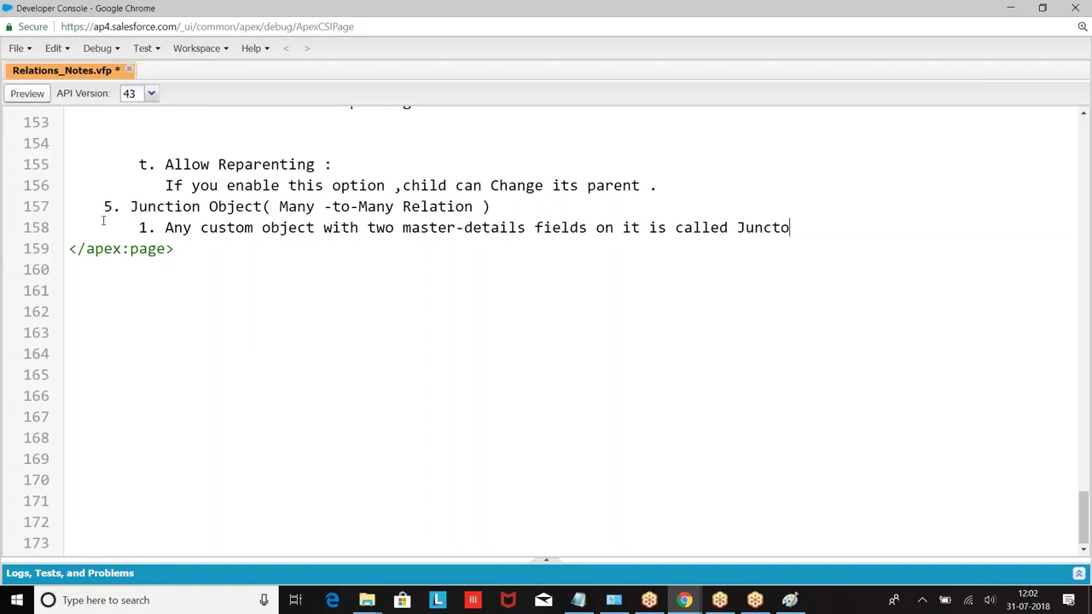
Complete note 1 under the Junction Object heading so that it ends with "Junction object.".
text(ion ob)
text(jec)
key(BackSpace)
text(ect.)
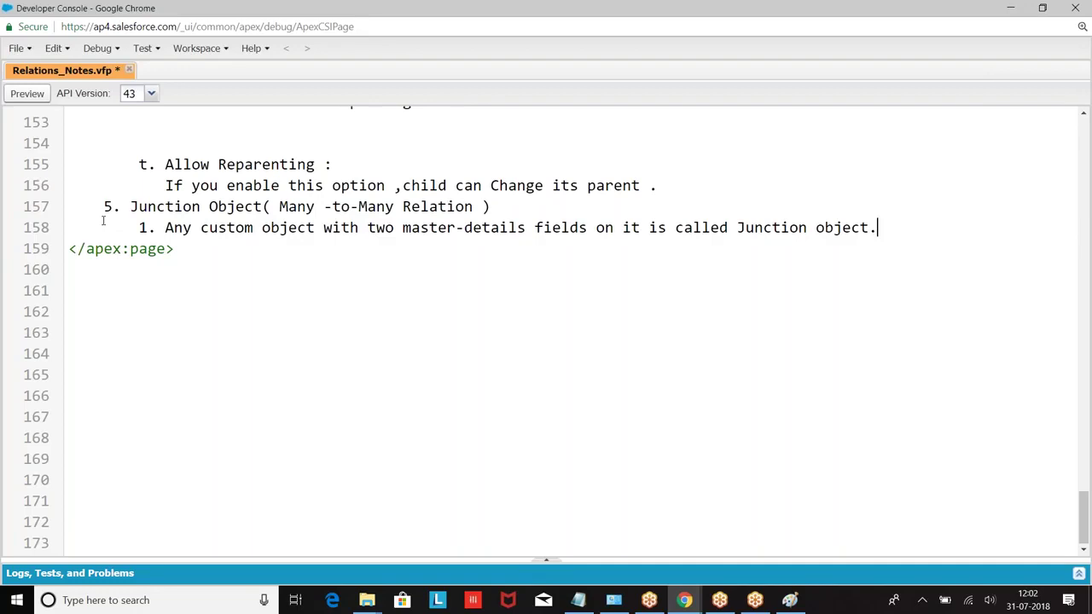
Add note 2 under Junction Object: "It will maintain Many-to-Many Relations.".
key(Return)
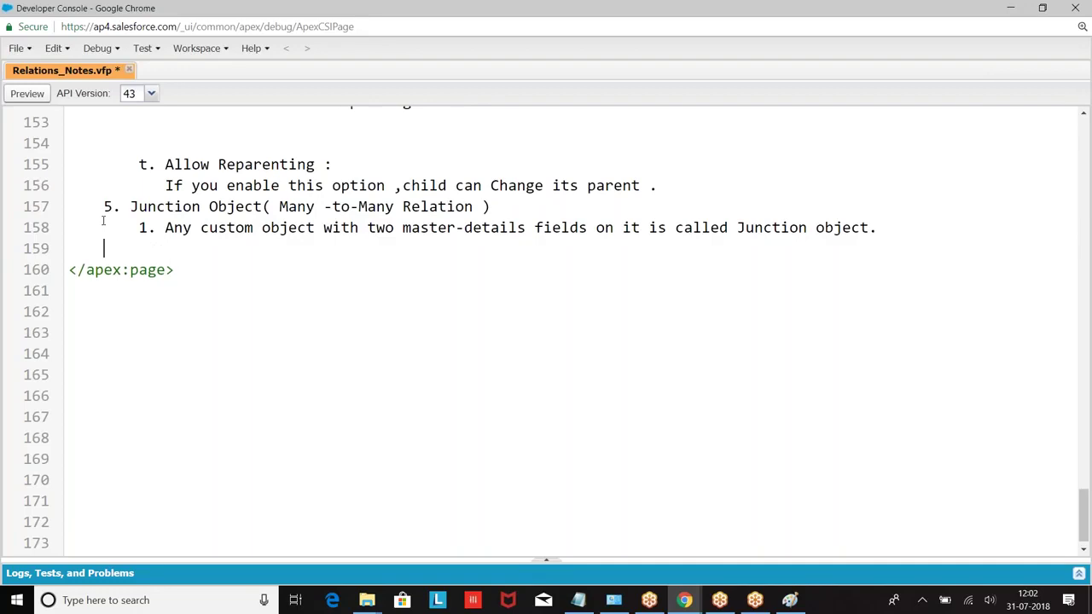
text(2. It will maintain M)
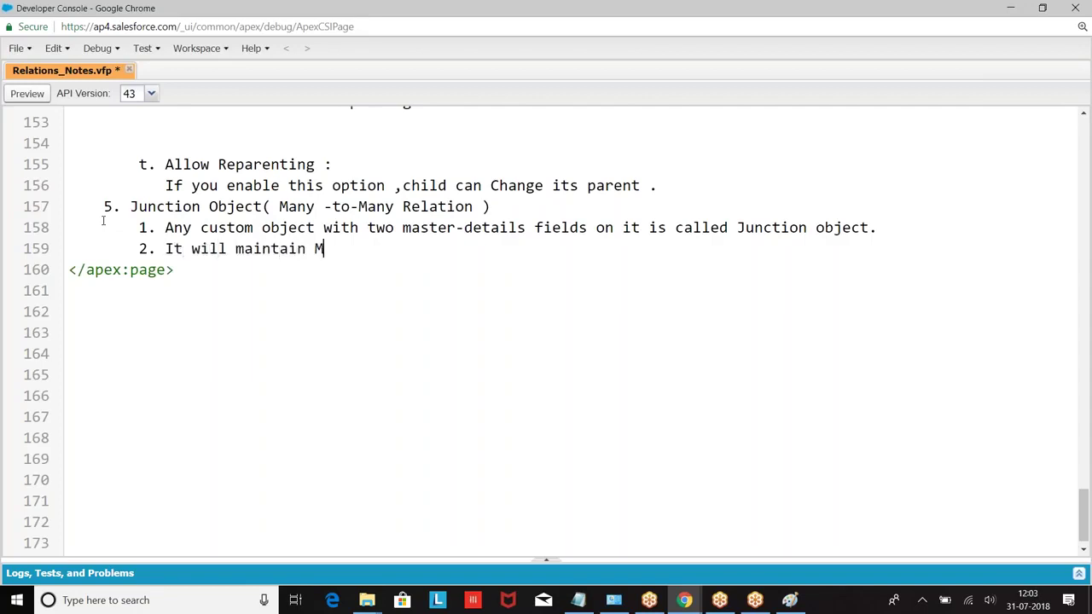
text(any-to-Many Relat)
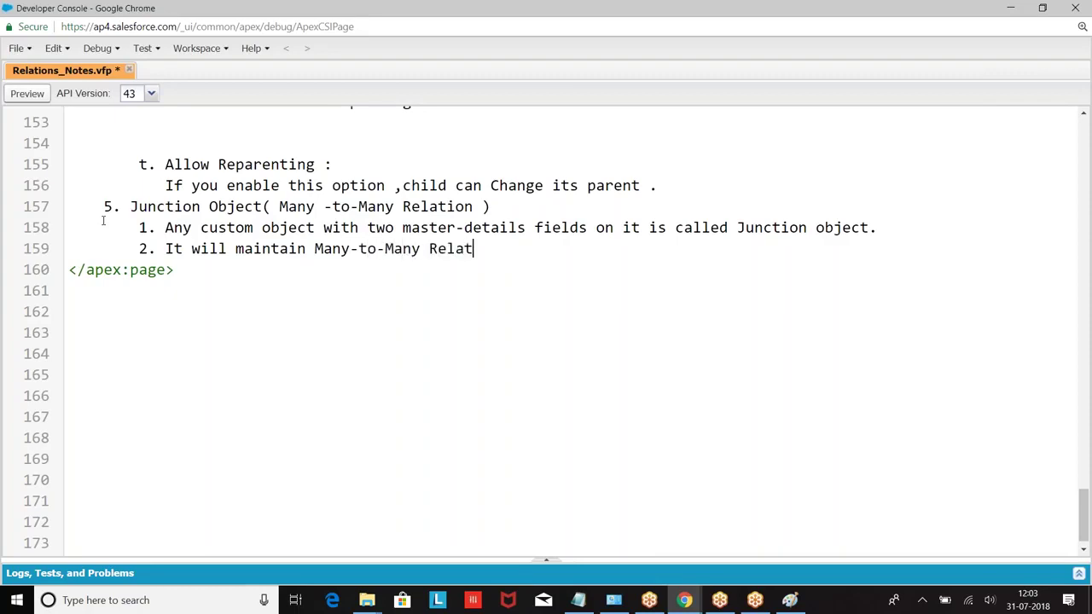
text(ions.)
Add note 3 under Junction Object: "First Master-Detail field is called primary Master".
key(Return)
text(3.)
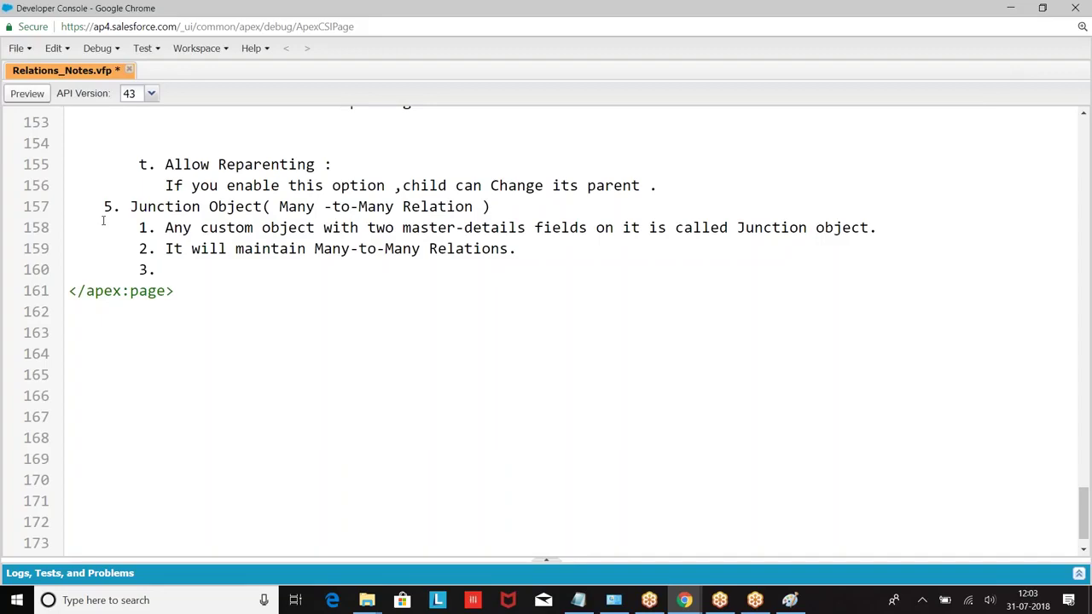
text(First Master-d)
key(BackSpace)
text(Detail field is called primary Master)
Add note 4 under Junction Object: "Second Master-Detail field is called Secondary Master.".
key(Return)
key(Tab)
text(4. Sec)
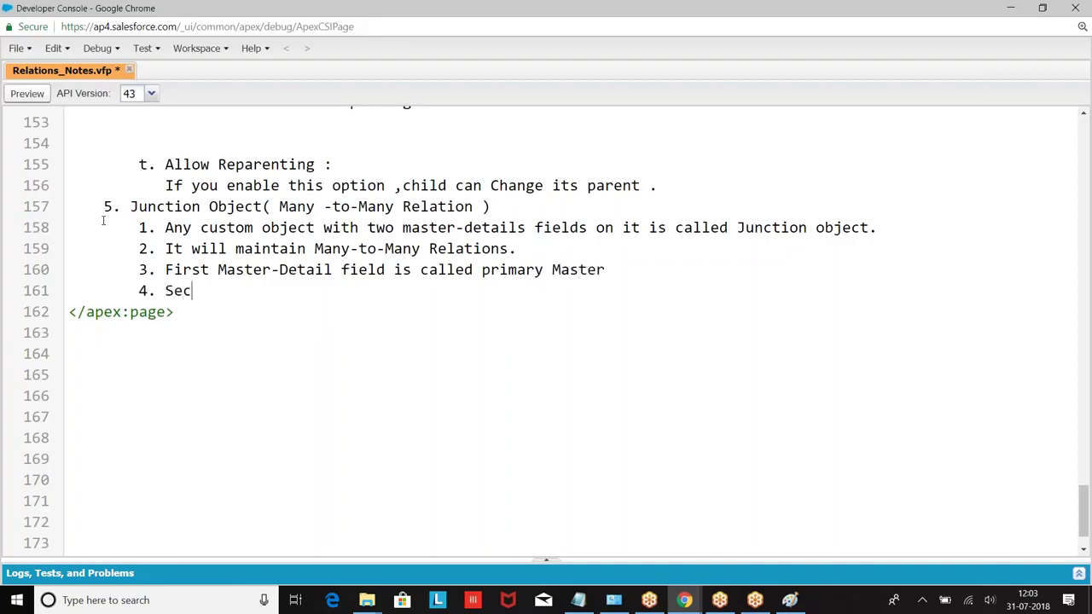
text(ond Master-Detail field is called Seconda)
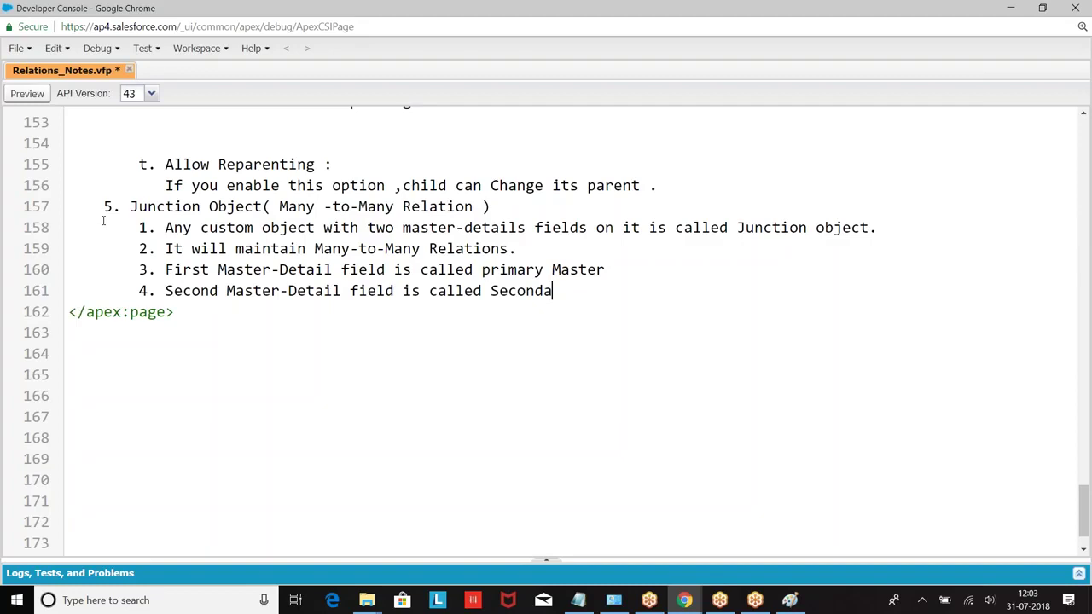
text(ry Master)
key(BackSpace)
text(.)
Begin note 5 under Junction Object with "Who ever is the owner of the primary master ,".
key(Return)
text(5.)
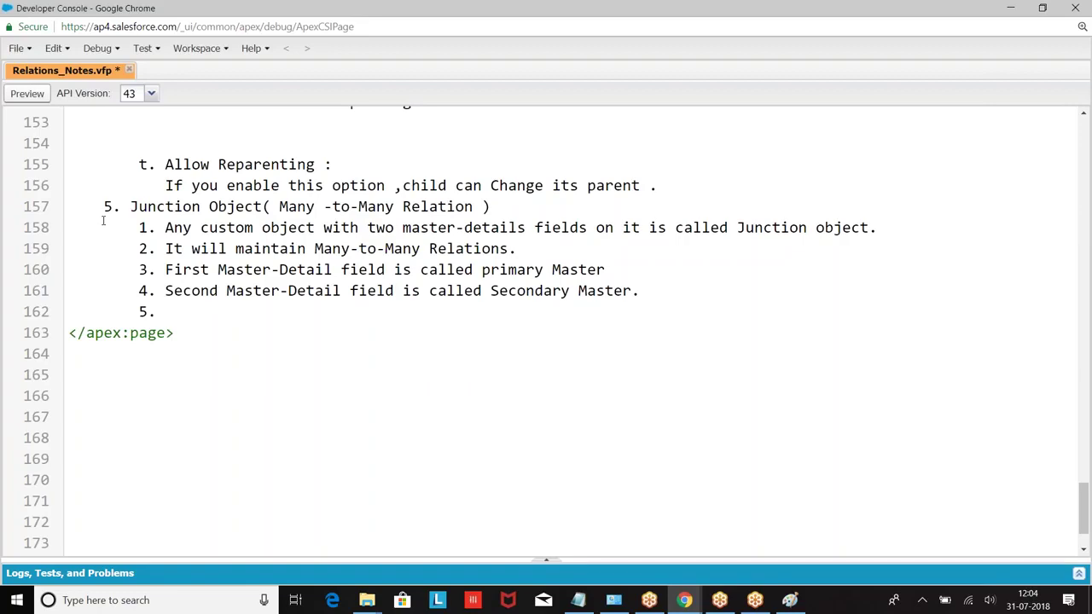
text(Wo)
key(BackSpace)
text(ho ever is the owner of hte)
key(BackSpace)
key(BackSpace)
key(BackSpace)
key(BackSpace)
text(the )
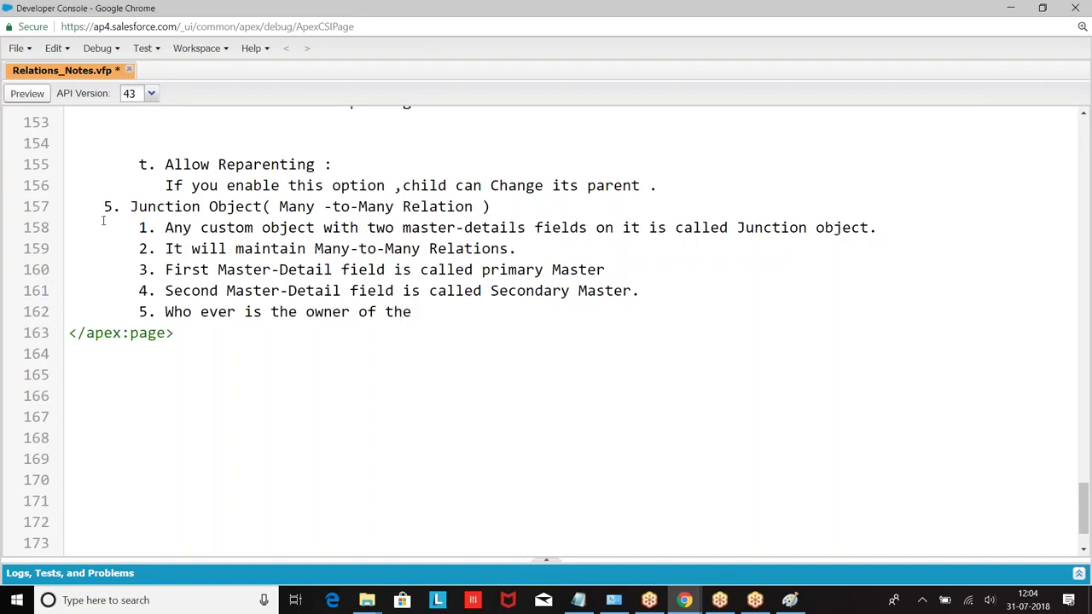
text(primary master ,)
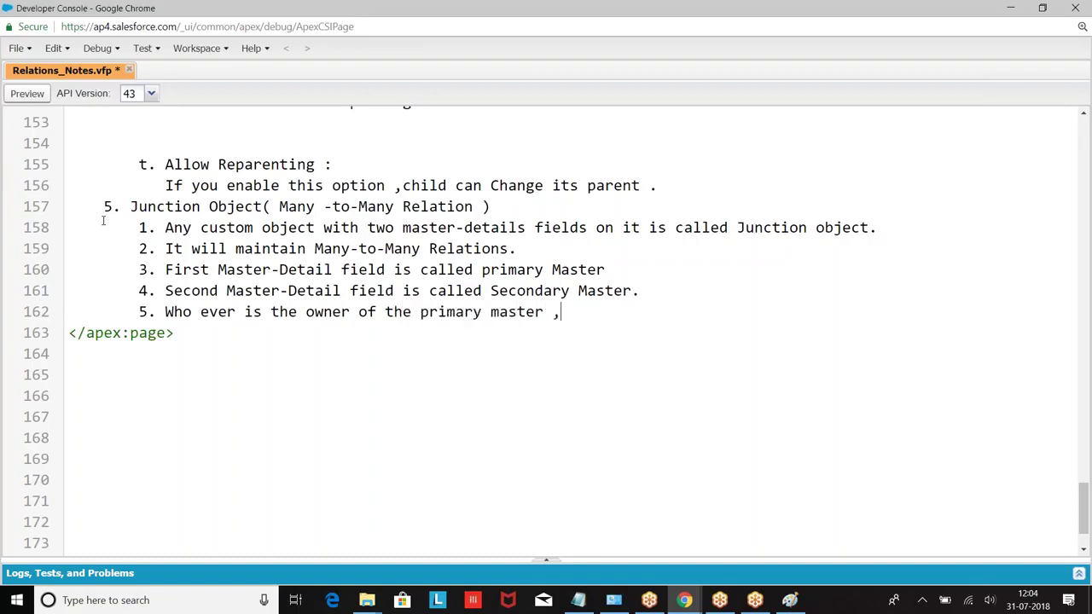
Continue note 5 with "he will be the owner of the corresponding".
text(he will be the w)
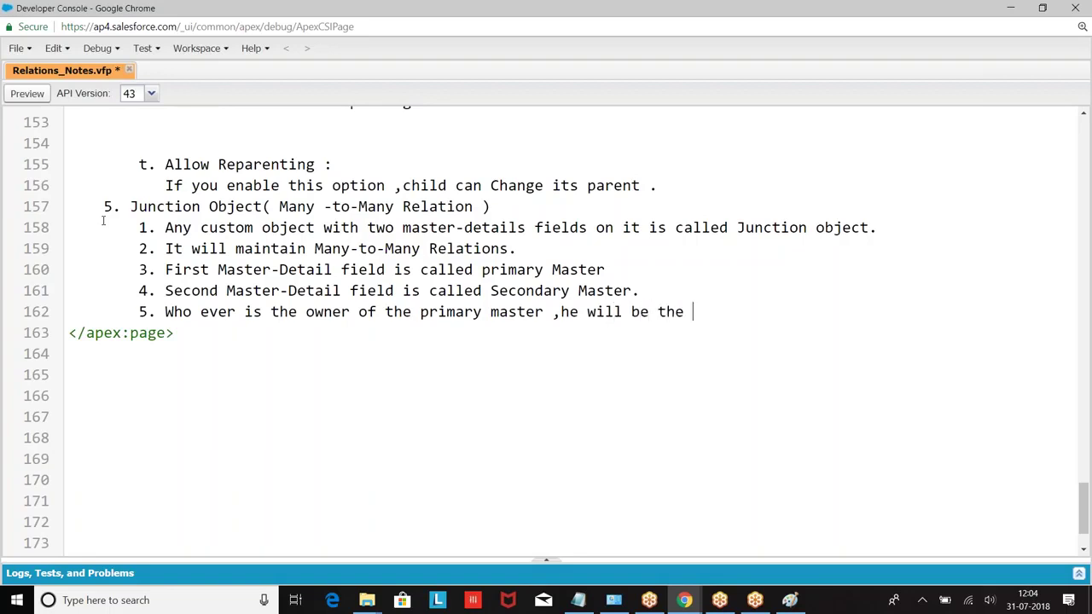
key(BackSpace)
text(wo)
key(BackSpace)
key(BackSpace)
text(owner of th)
text(e co)
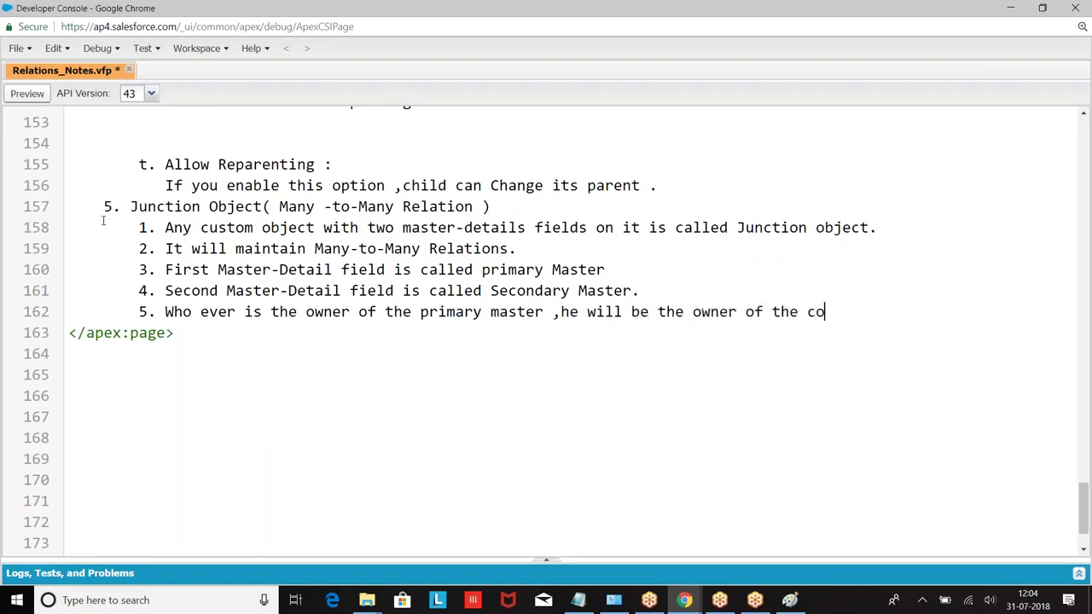
text(rresponding)
Finish note 5 on an indented continuation line reading "child records.".
key(Return)
key(Tab)
key(Tab)
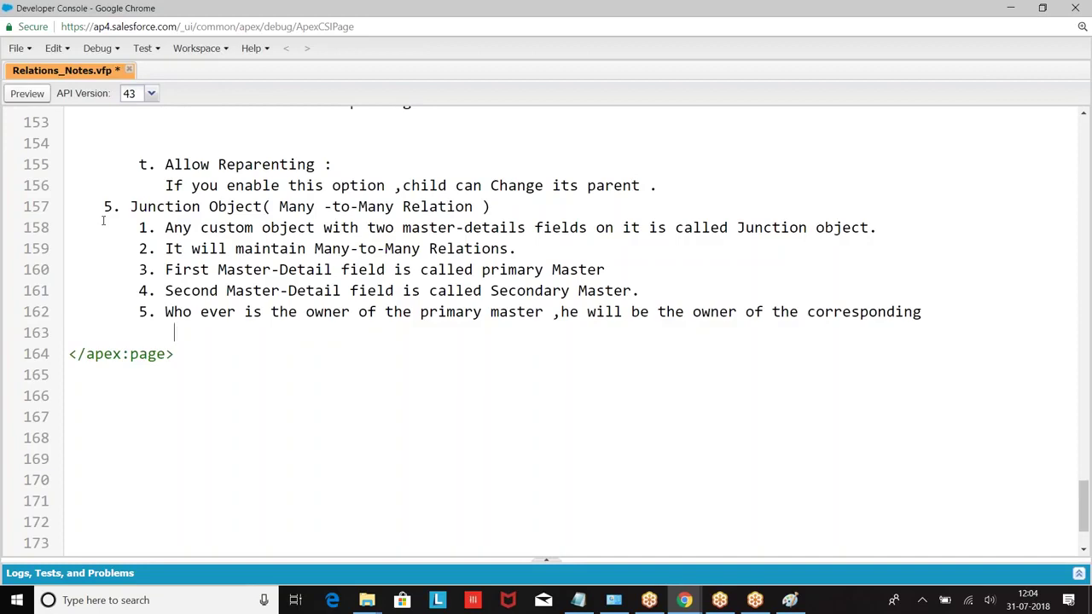
key(BackSpace)
key(BackSpace)
text(child rc)
key(BackSpace)
text(ecord.)
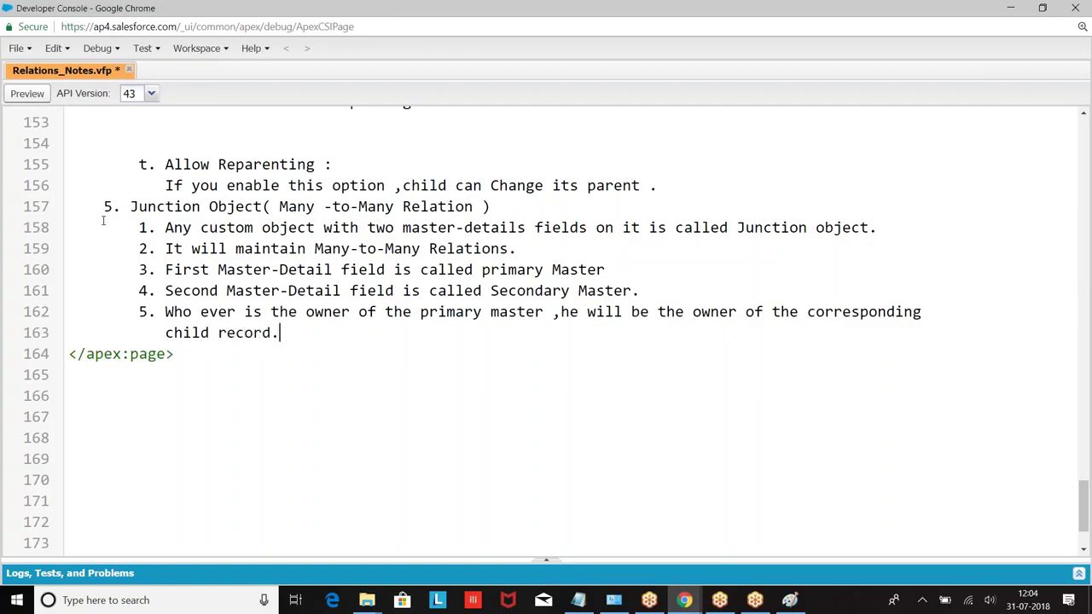
key(BackSpace)
key(BackSpace)
text(ds.)
Begin note 6 under Junction Object with "If you delete any one the master-record,".
key(Return)
key(Tab)
text(6.)
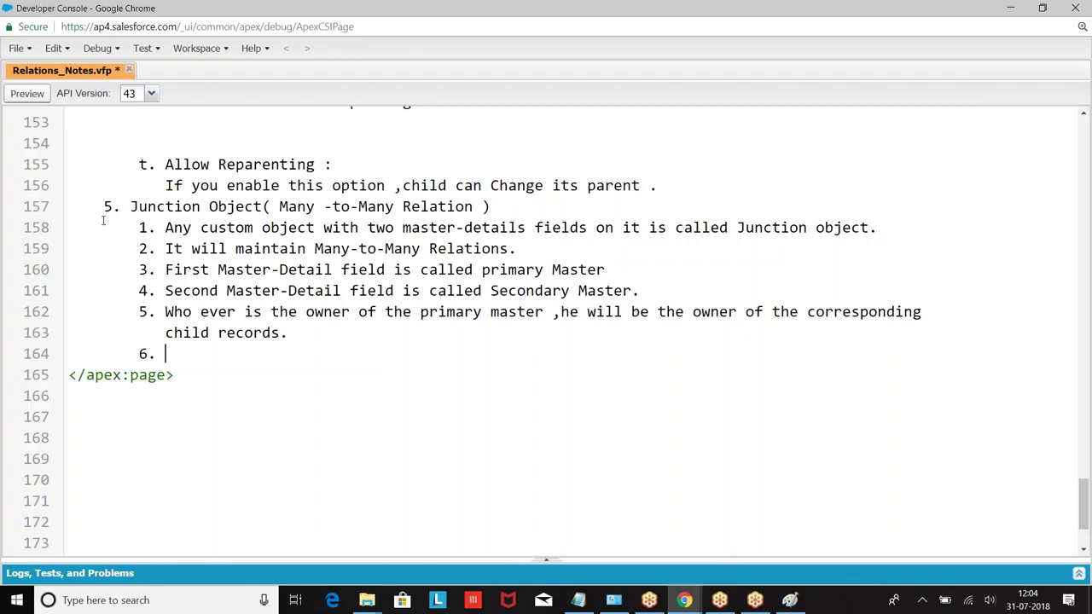
text(If you deelt)
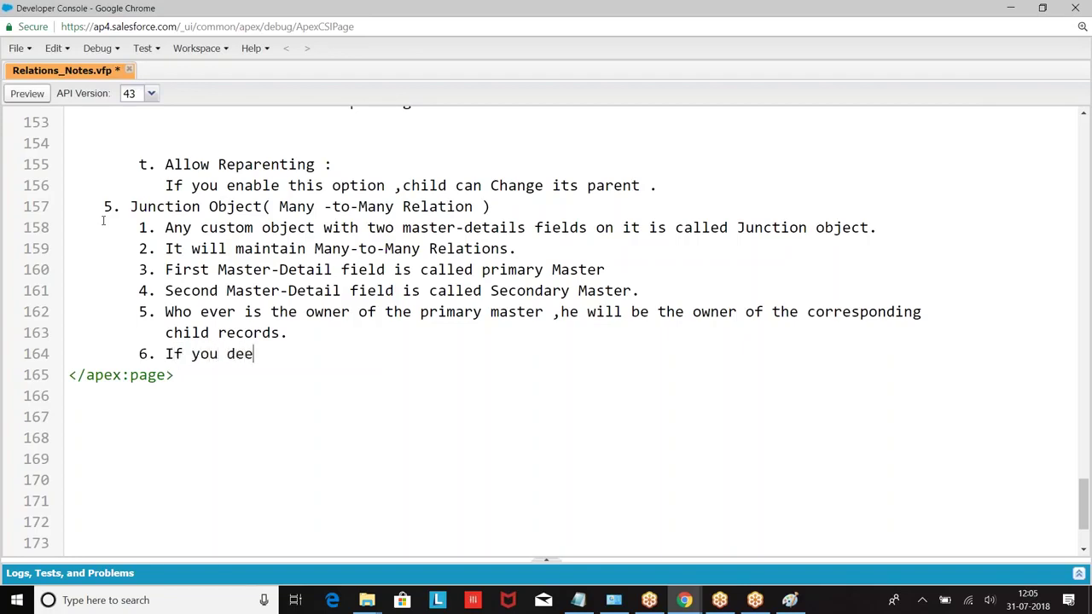
key(BackSpace)
key(BackSpace)
key(BackSpace)
text(lete any one the rima)
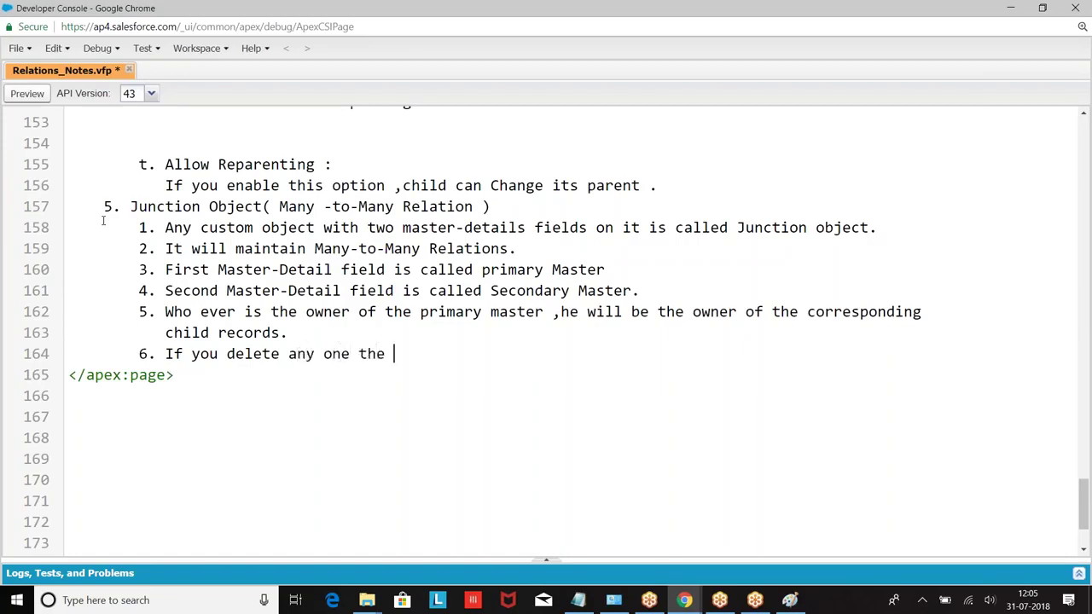
key(BackSpace)
key(BackSpace)
key(BackSpace)
key(BackSpace)
text(master-record, c)
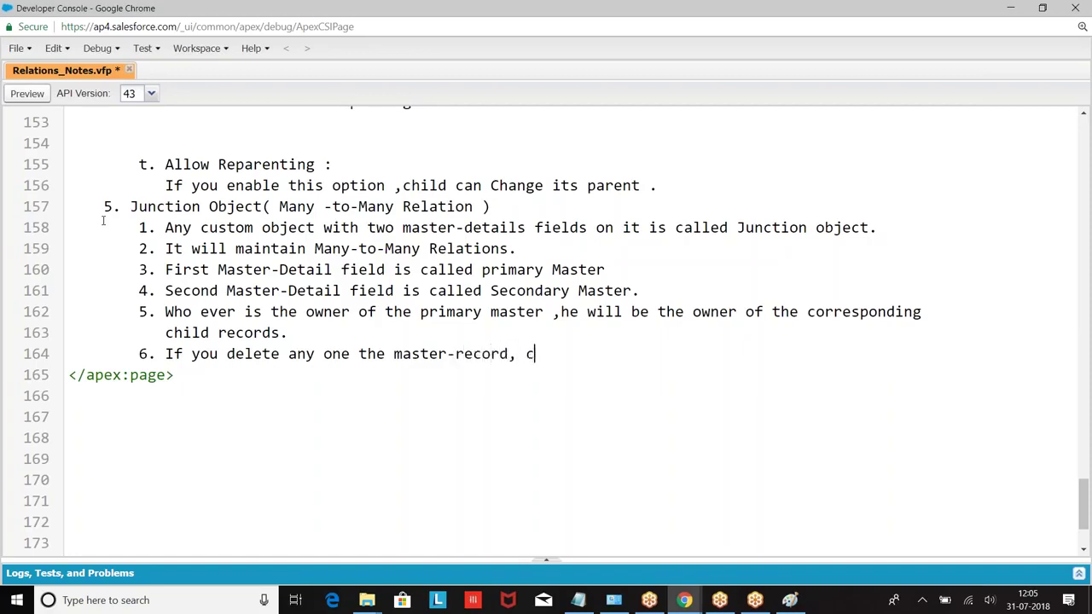
Finish note 6 with "corresponding child records are deleted.".
text(orrespn)
key(BackSpace)
text(od)
key(BackSpace)
text(nding)
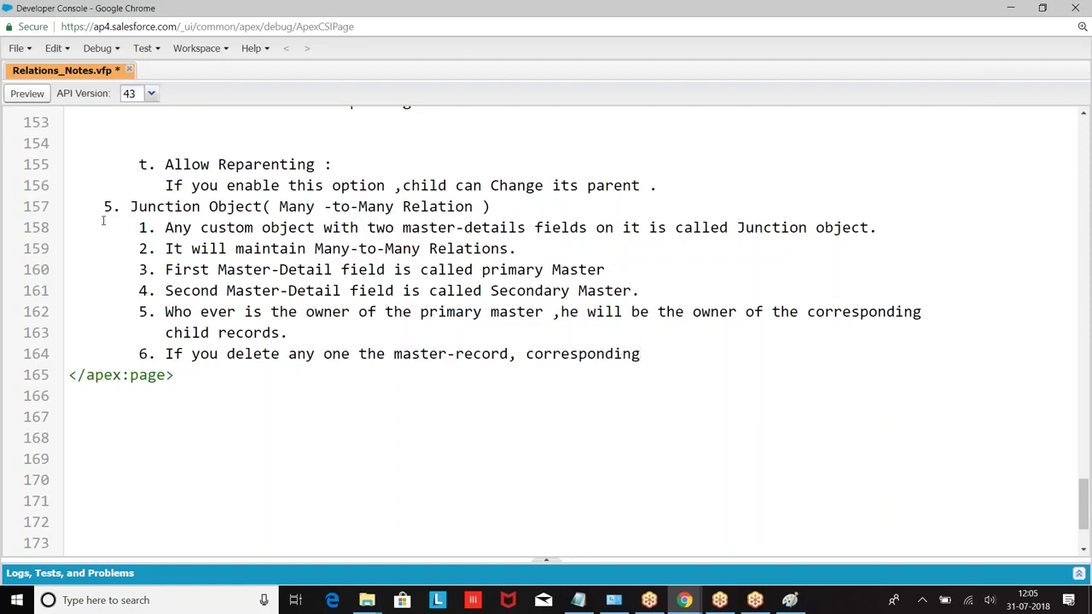
text( child records are deleted.)
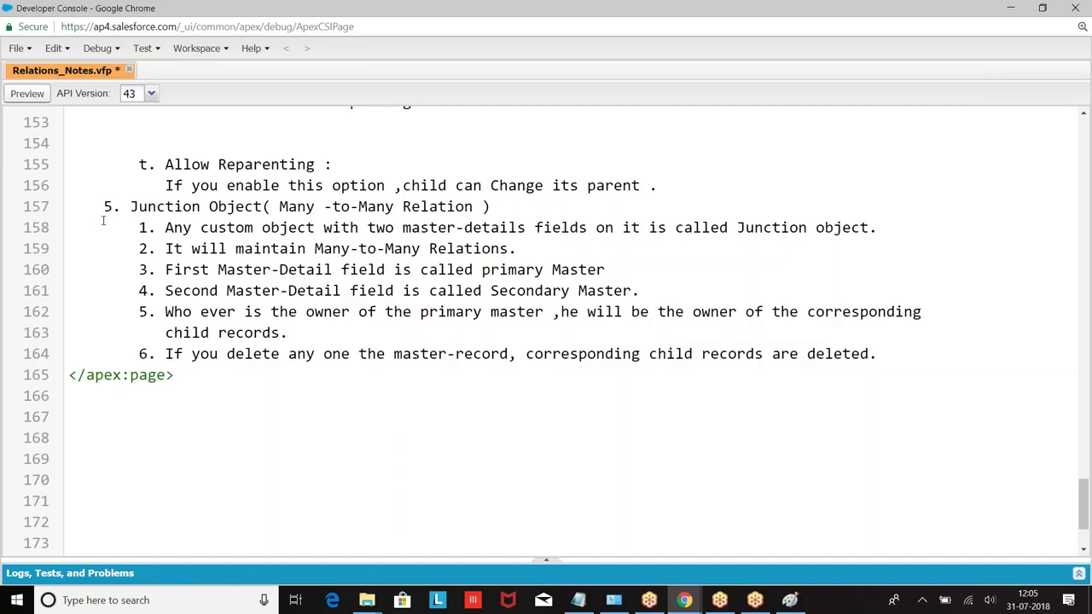
Add note 7, "Junction object cannot be parent to any other object.", aligned with the other notes, and save Relations_Notes.vfp.
key(Return)
key(Return)
key(Tab)
key(BackSpace)
key(BackSpace)
key(BackSpace)
key(BackSpace)
key(BackSpace)
key(BackSpace)
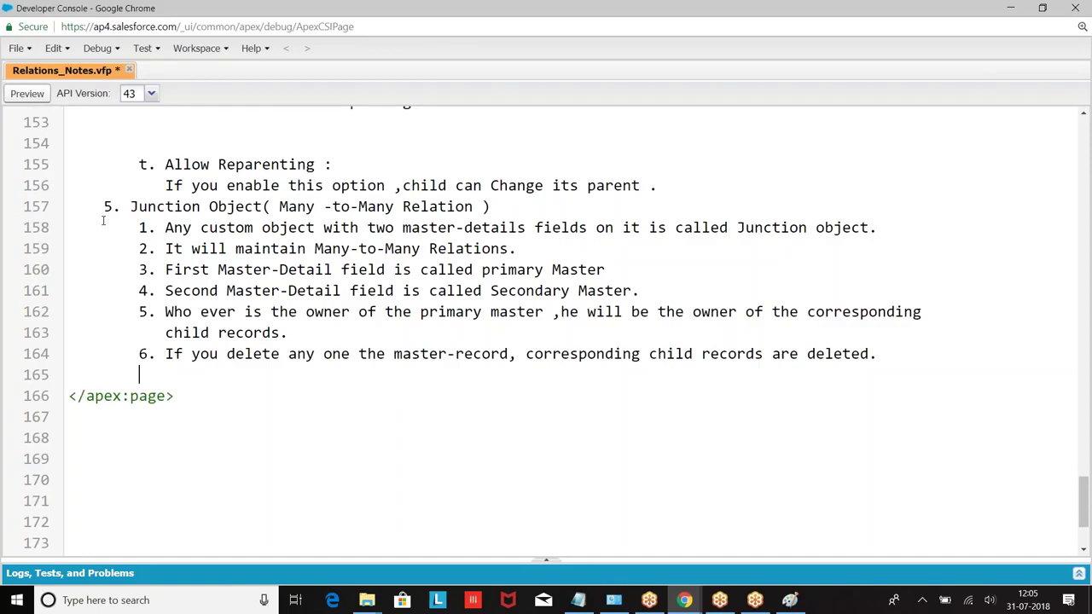
text(7. Junction object ca)
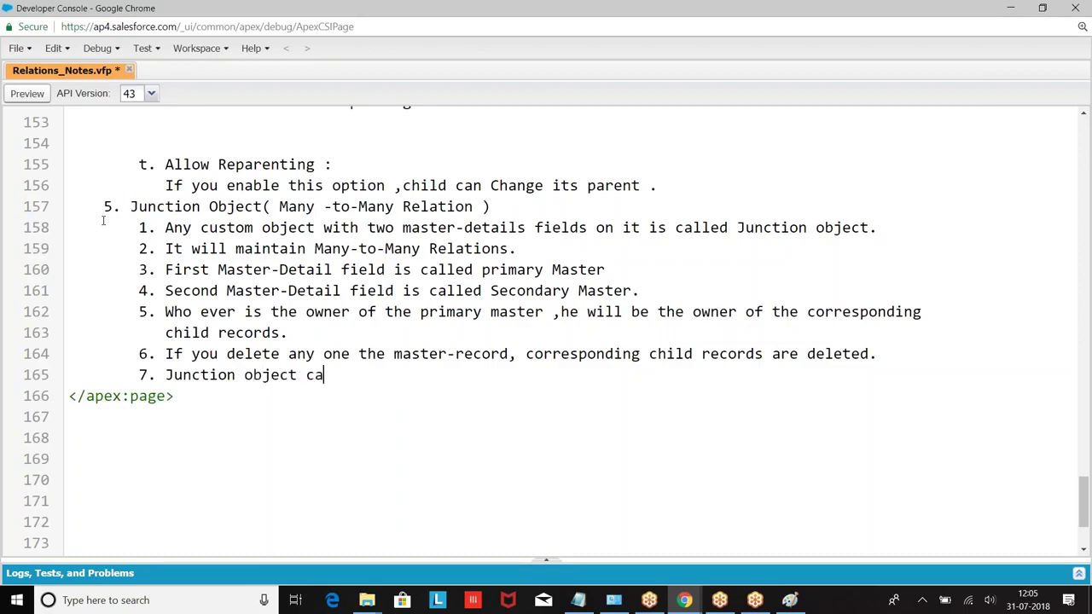
text(nnot b)
key(BackSpace)
text(be parent o)
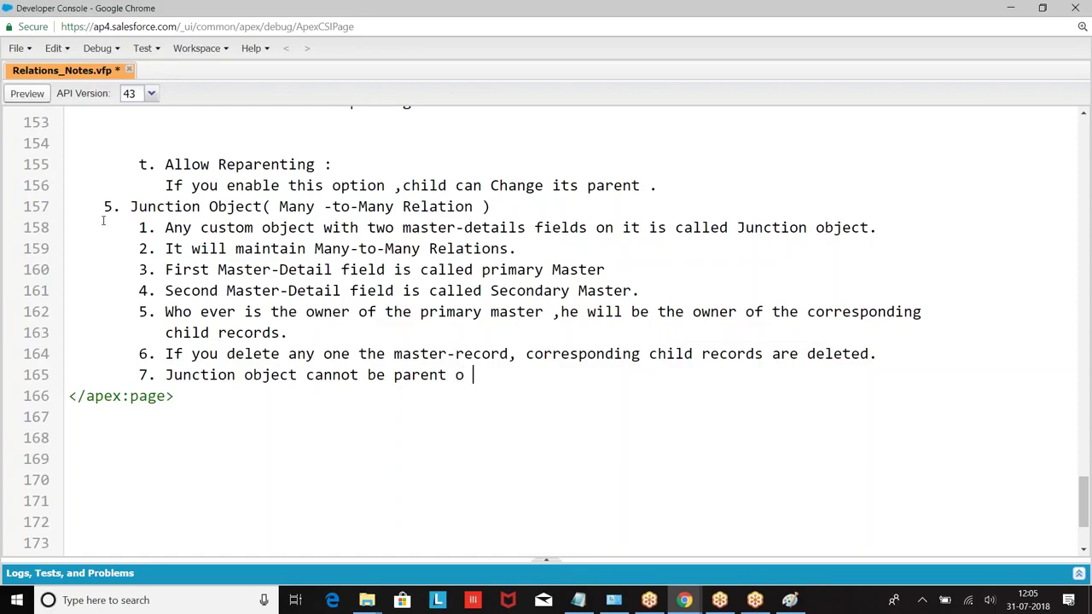
key(BackSpace)
key(BackSpace)
text(to any other object.)
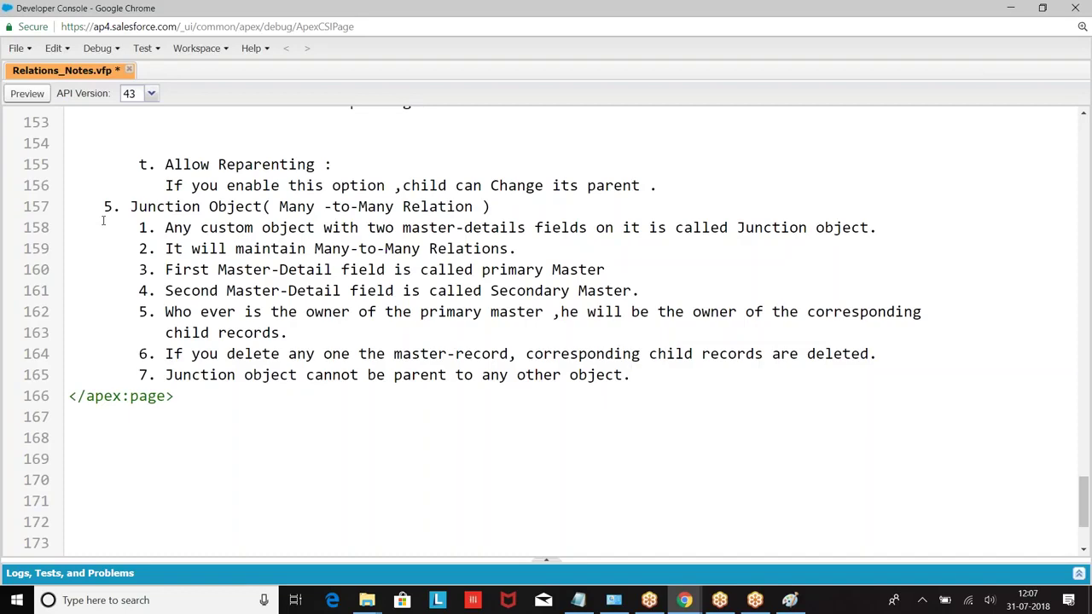
key(ctrl+s)
Switch to the Salesforce browser window and open the list of custom objects in Setup.
mouse_move(684, 600)
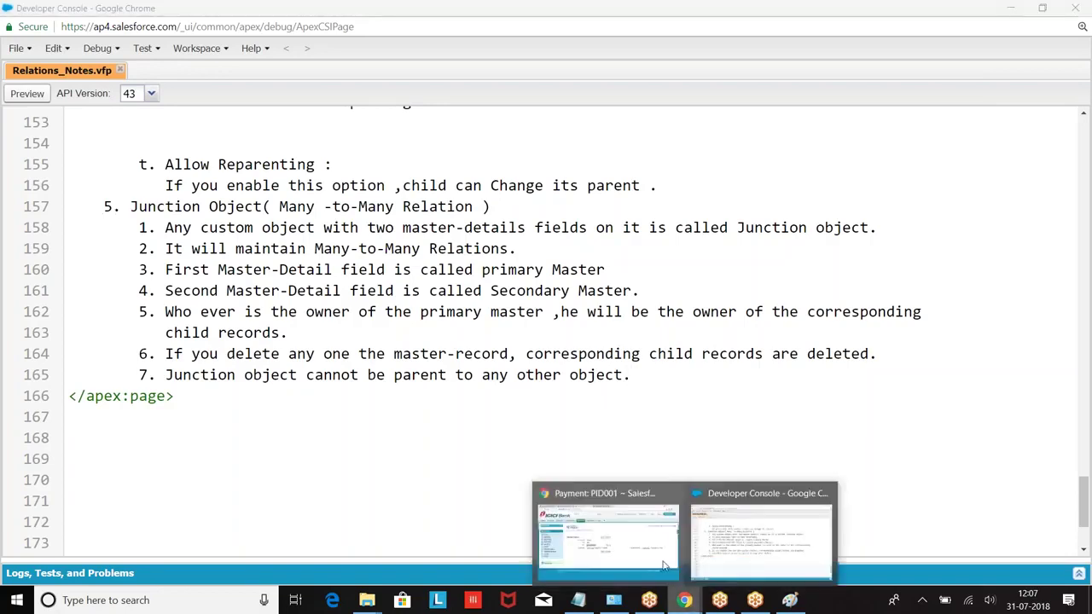
click(601, 537)
click(896, 72)
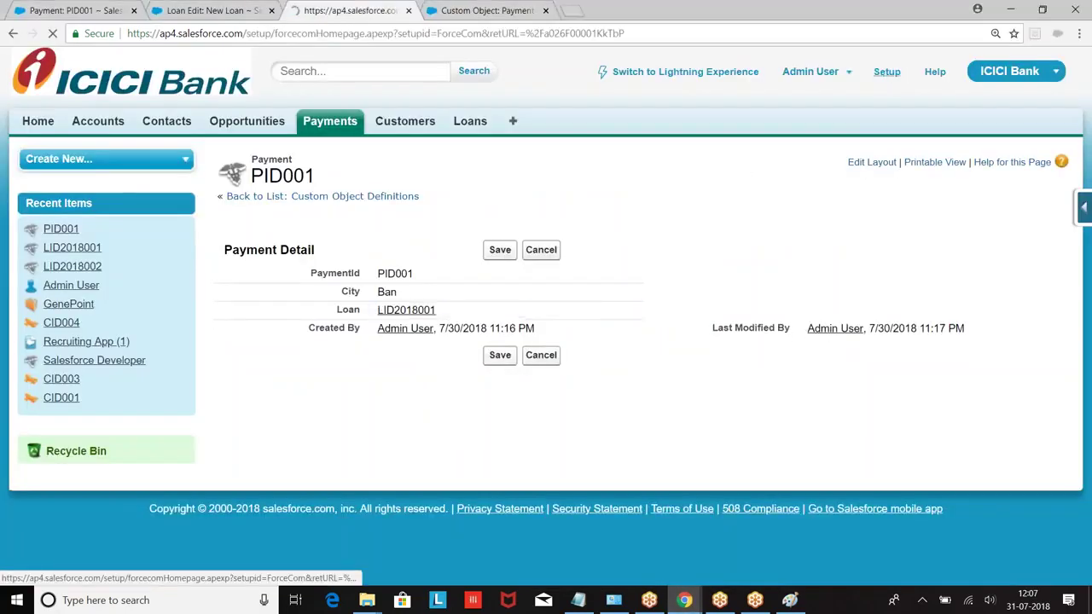
scroll(127, 292, down, 7)
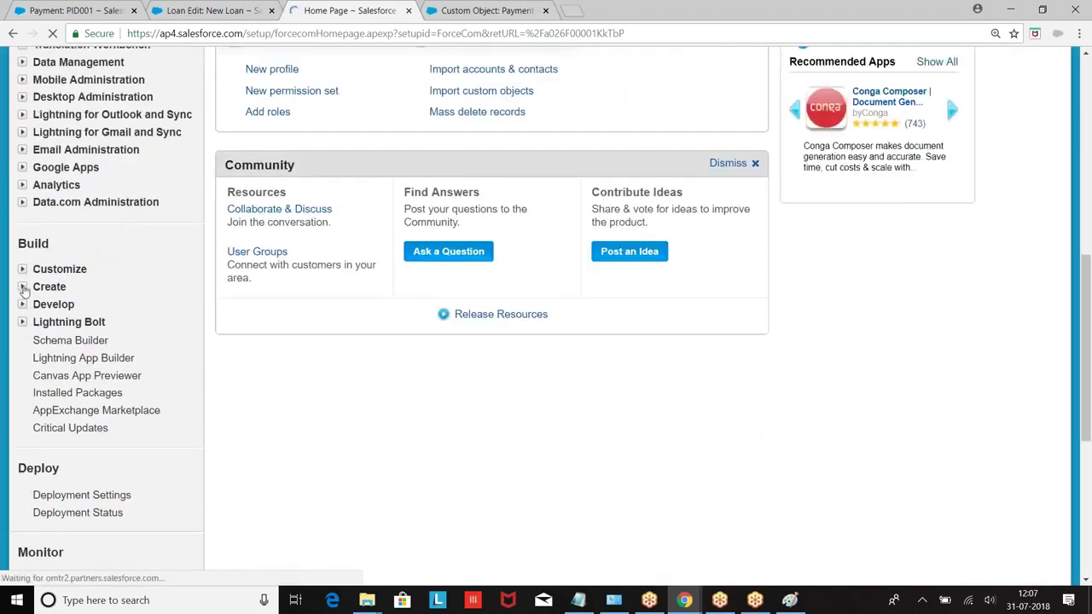
click(22, 287)
scroll(61, 280, down, 1)
click(63, 288)
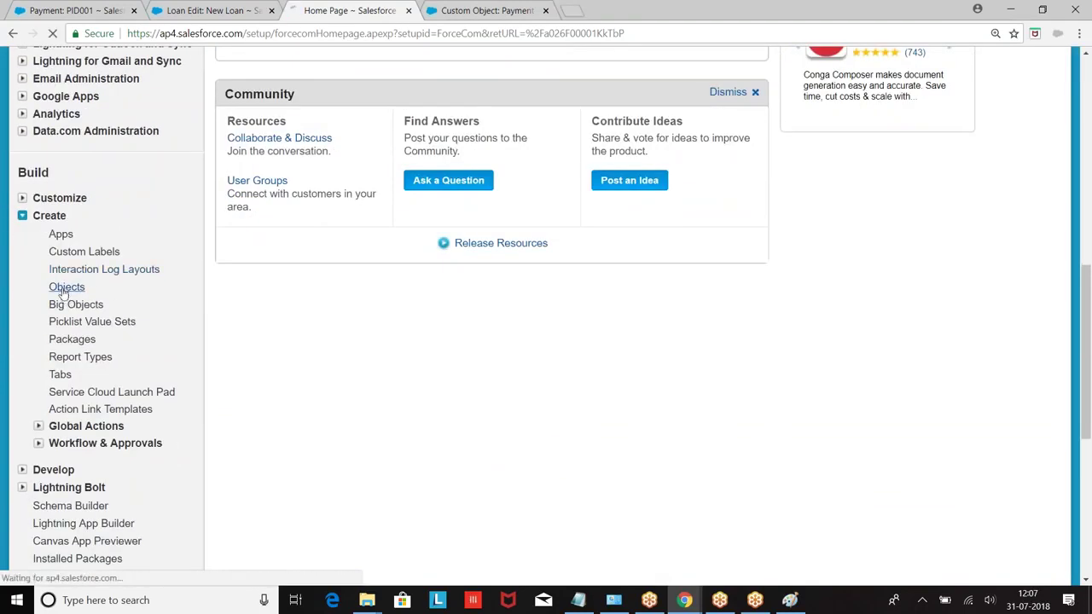
Open the Payment custom object's definition and look over its fields and relationships.
scroll(453, 249, down, 3)
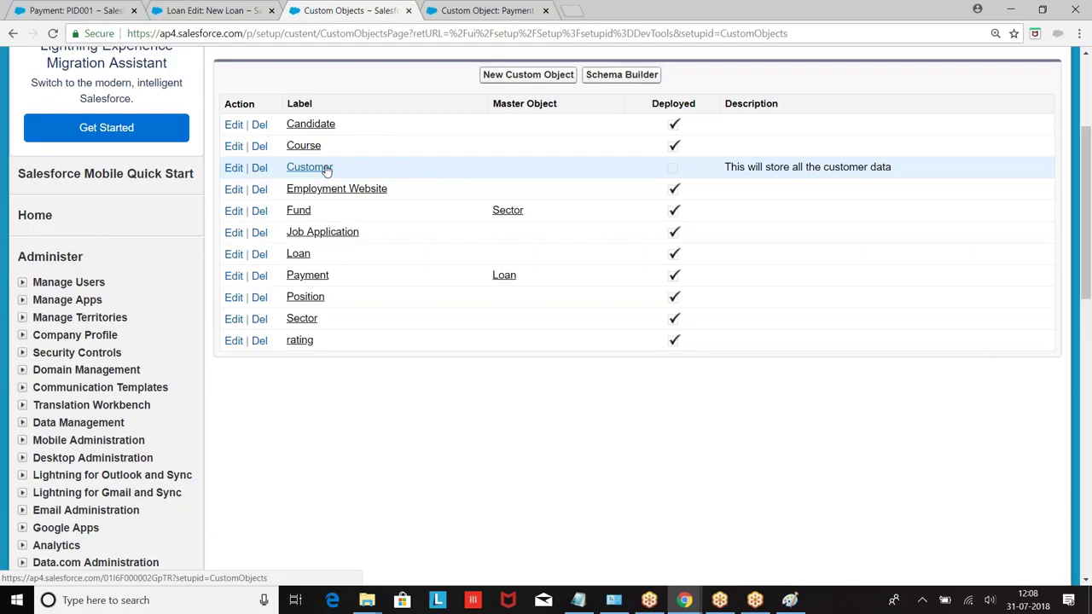
click(314, 279)
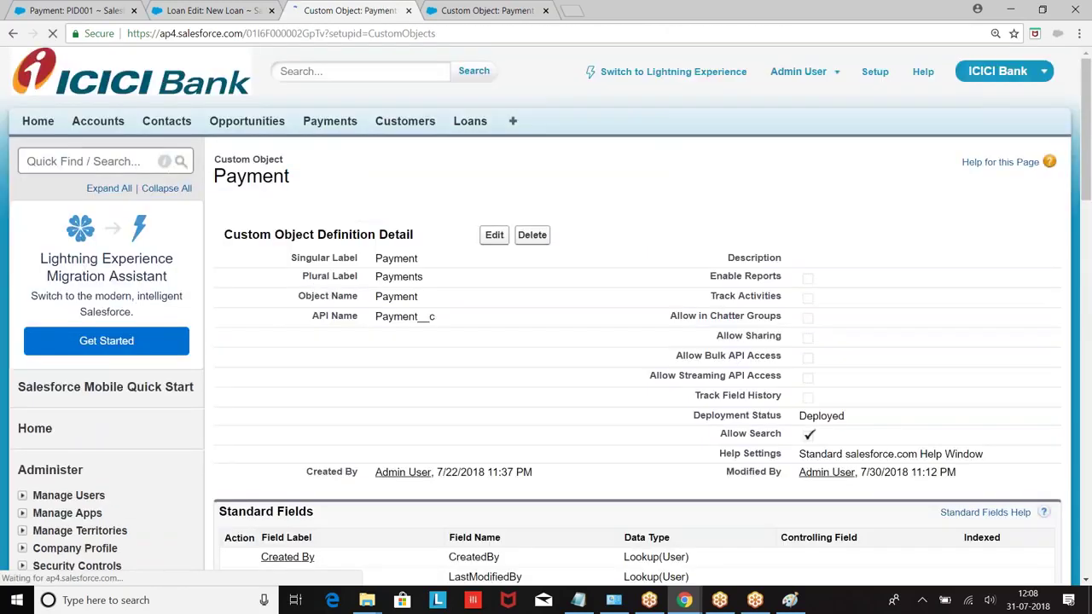
scroll(317, 282, down, 5)
scroll(482, 170, up, 5)
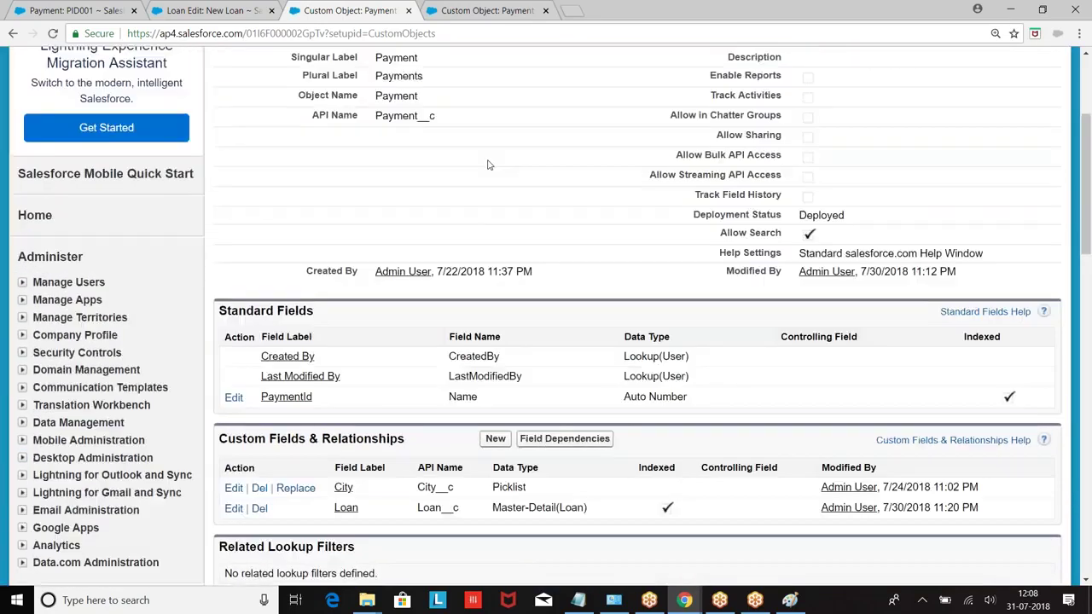
Open the Payments home page in a new browser tab and show it.
right_click(329, 124)
click(366, 135)
click(614, 11)
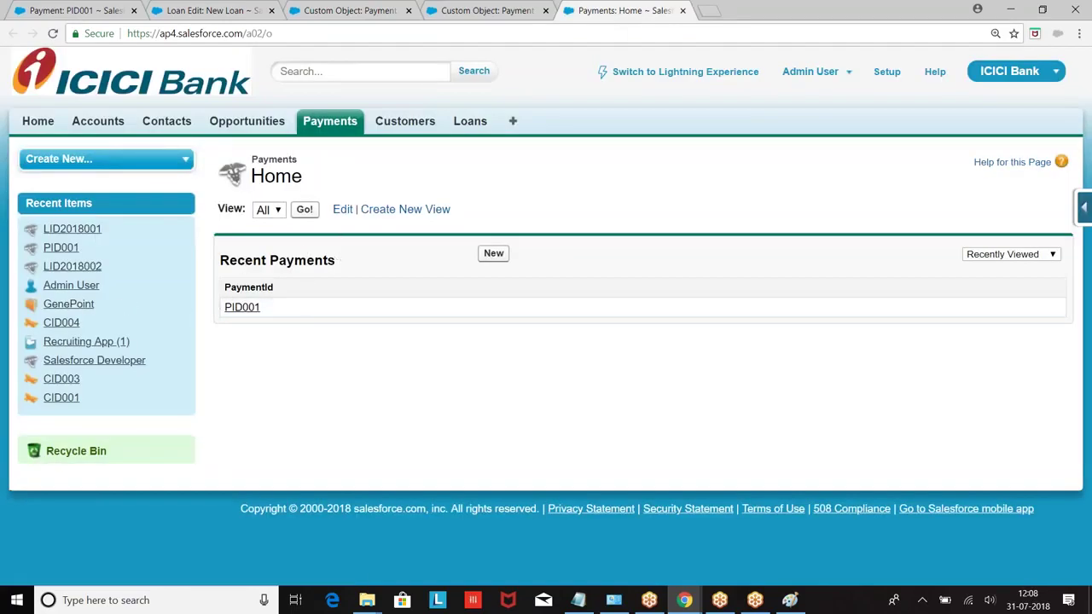
Start a new Master-Detail relationship field on the Payment custom object.
click(497, 9)
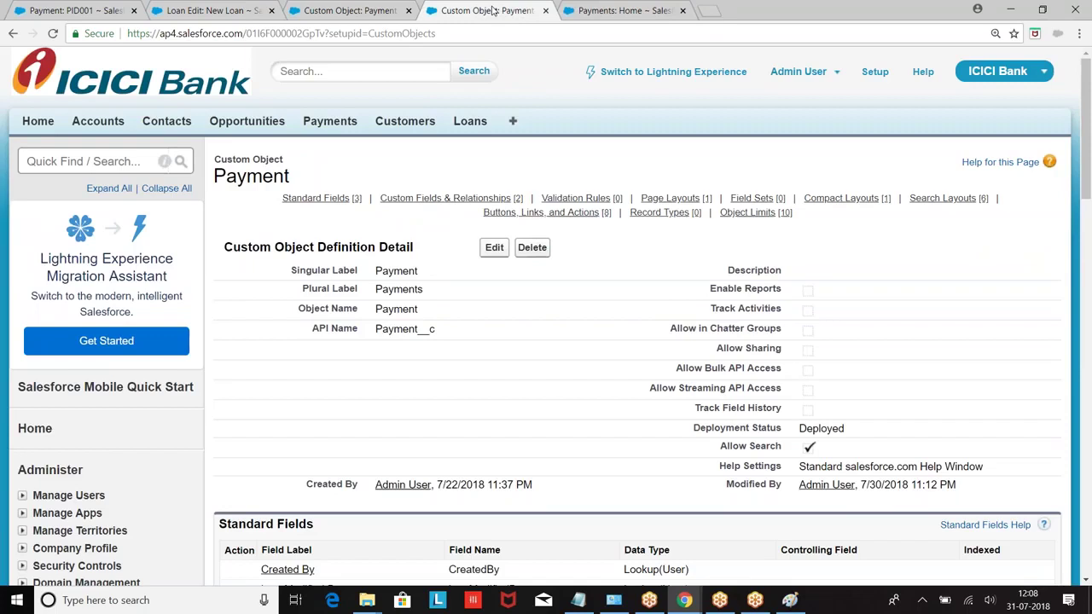
scroll(655, 295, down, 3)
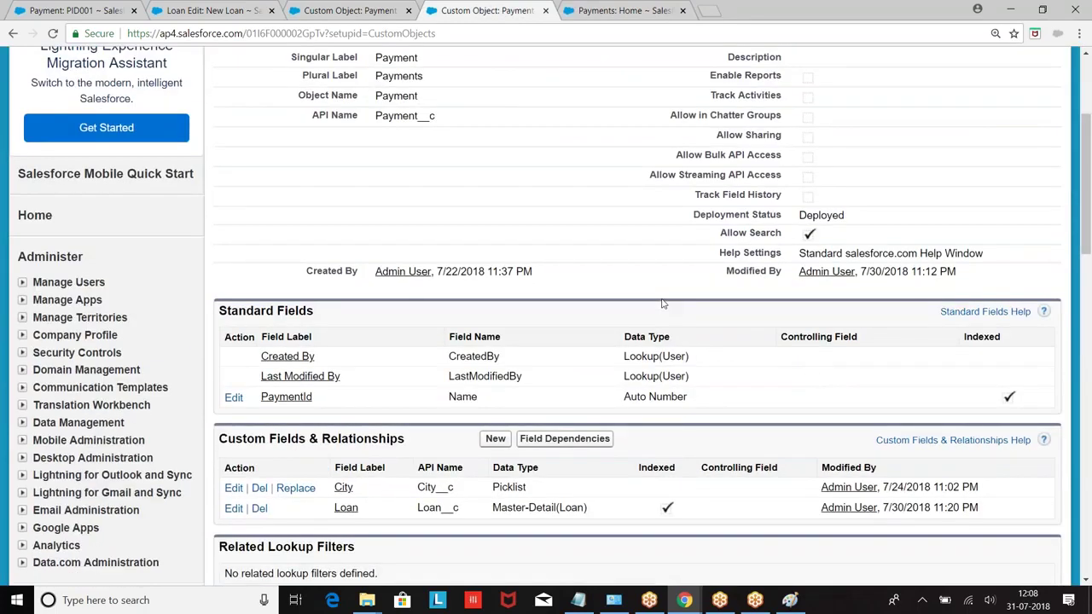
scroll(662, 300, down, 2)
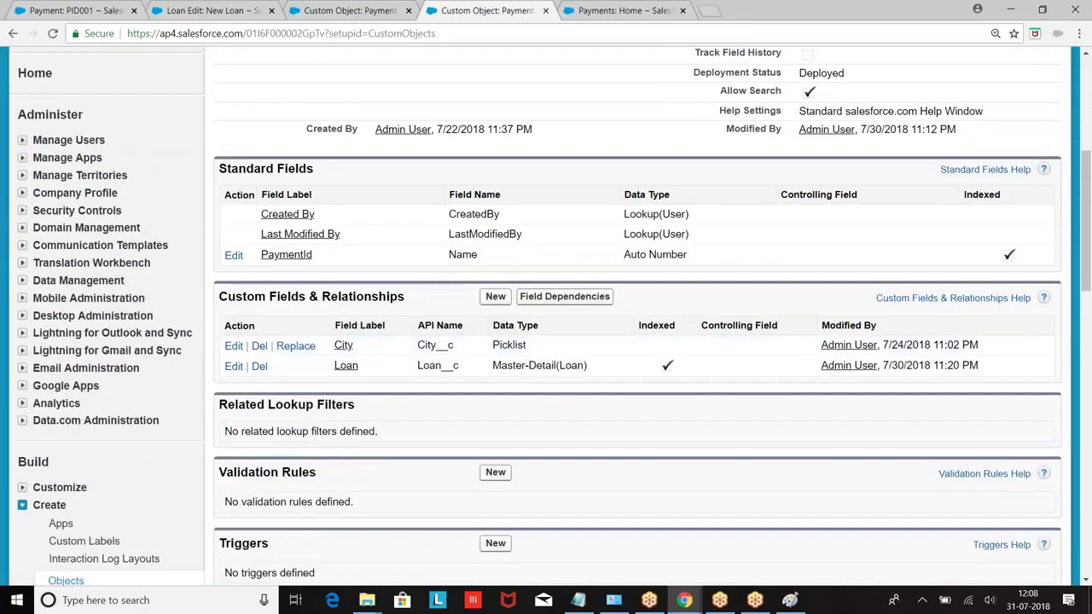
click(494, 297)
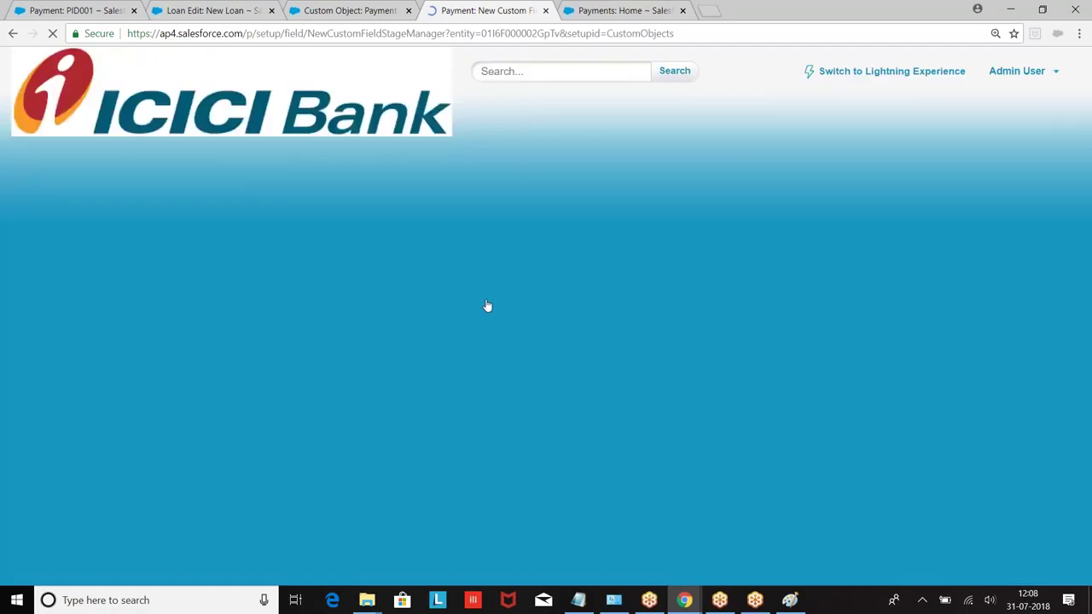
scroll(487, 304, down, 3)
click(237, 344)
click(994, 48)
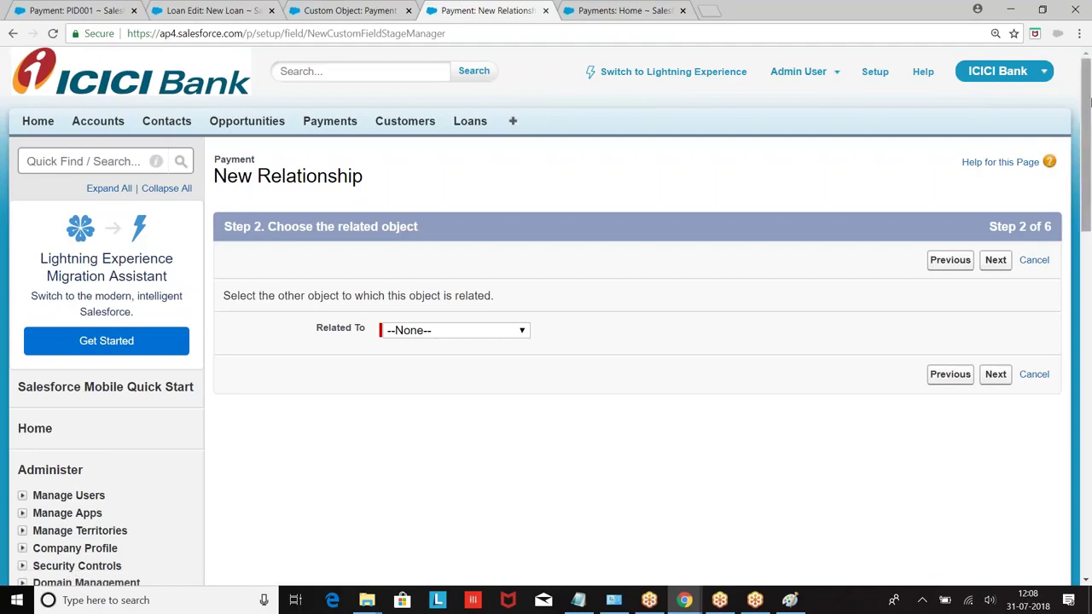
Choose Customer as the related object for the new Payment relationship and continue to the field naming stage.
click(1080, 575)
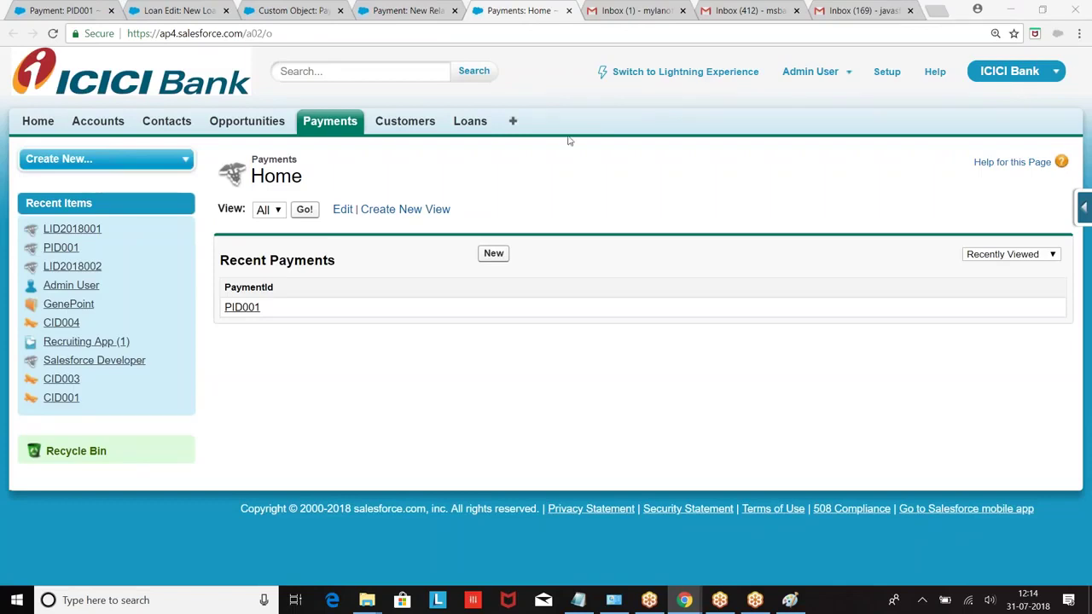
click(381, 10)
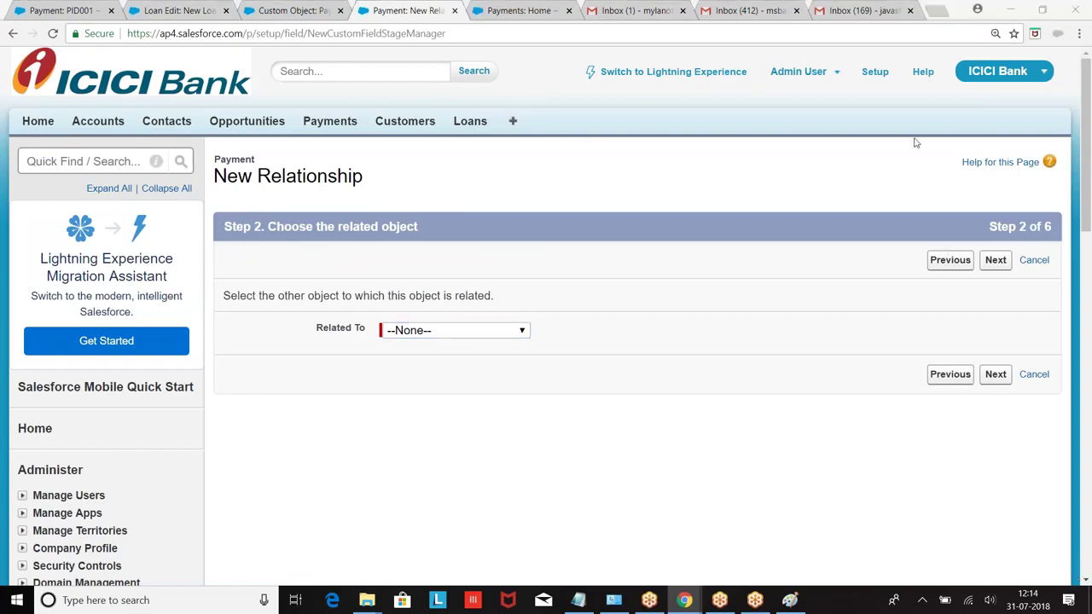
click(628, 322)
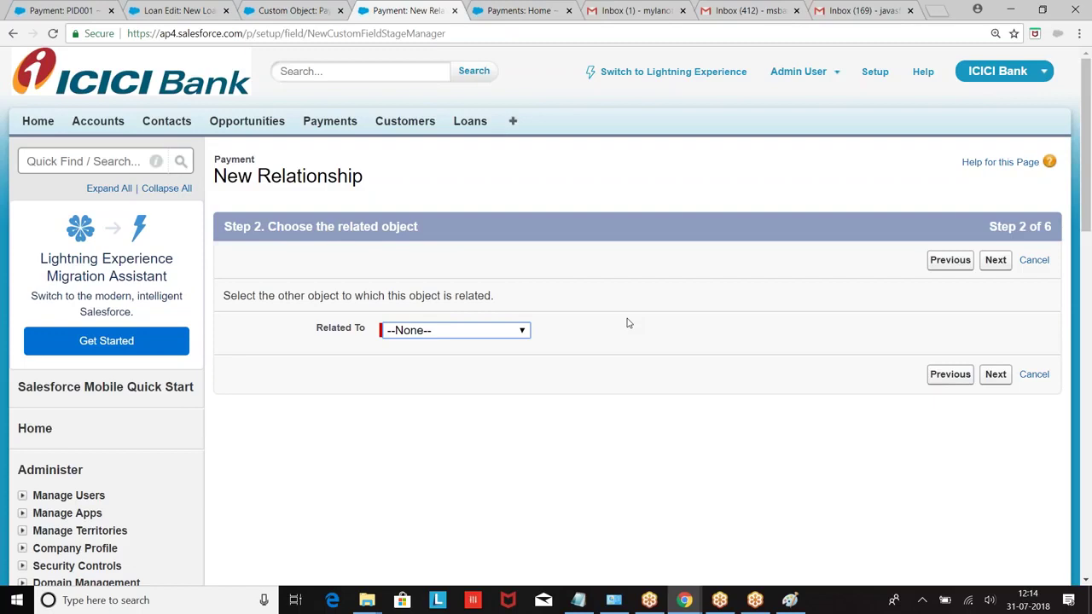
click(484, 334)
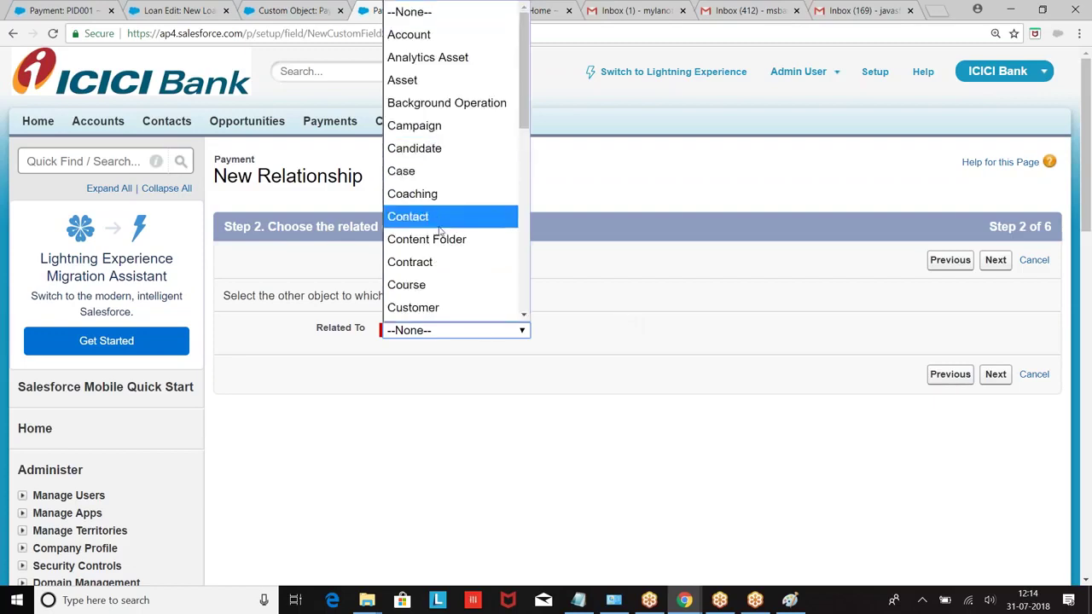
click(429, 309)
click(993, 374)
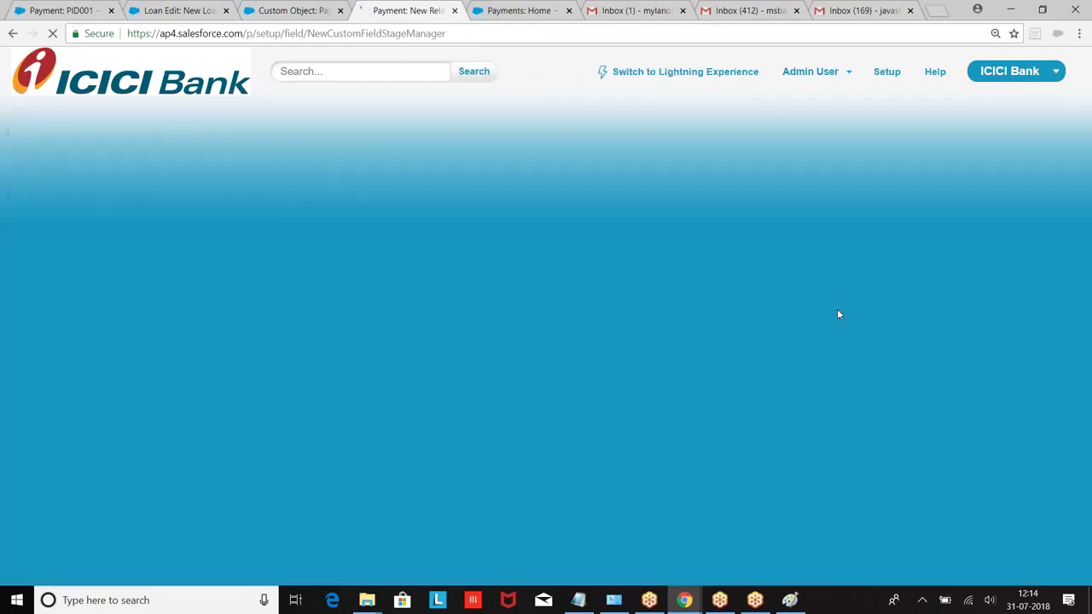
Name the relationship field Customer, keep the remaining defaults, try to save it, and return to the final wizard stage.
scroll(600, 253, down, 2)
click(423, 197)
text(Customer)
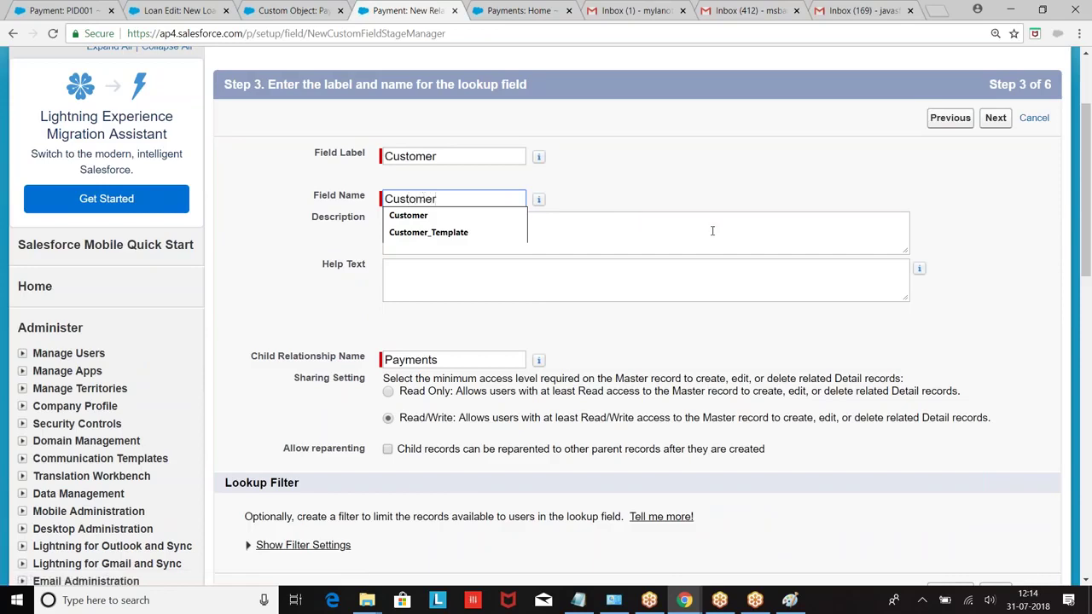
click(712, 229)
click(993, 118)
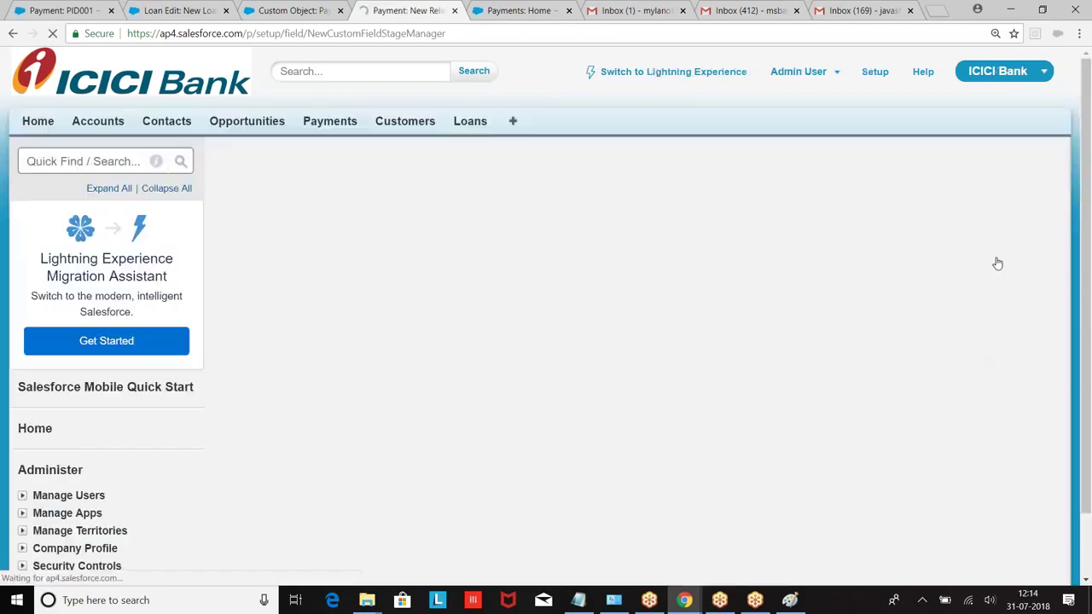
click(992, 261)
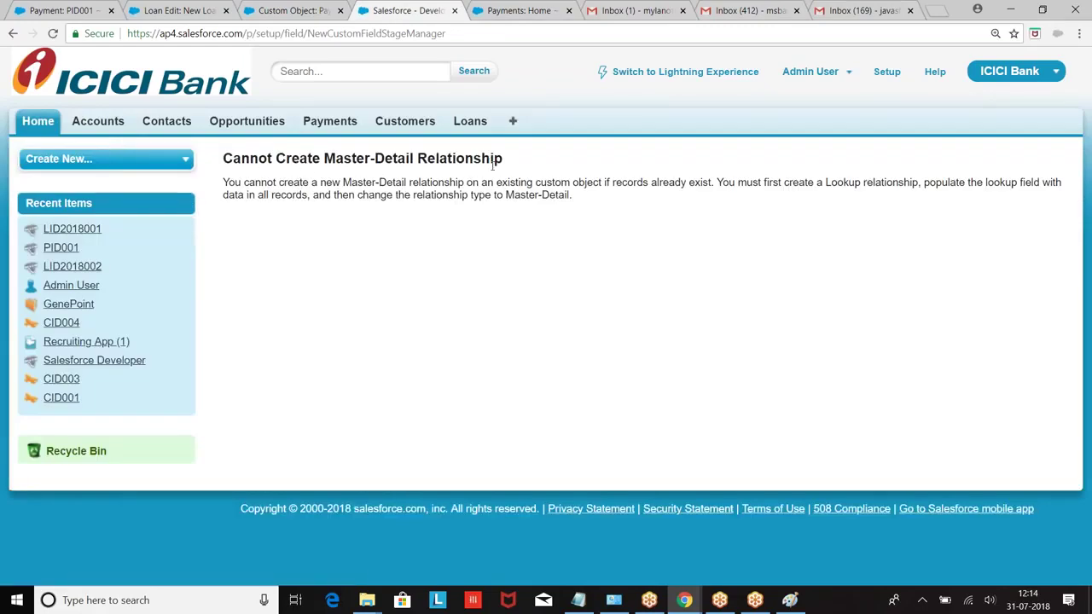
click(13, 33)
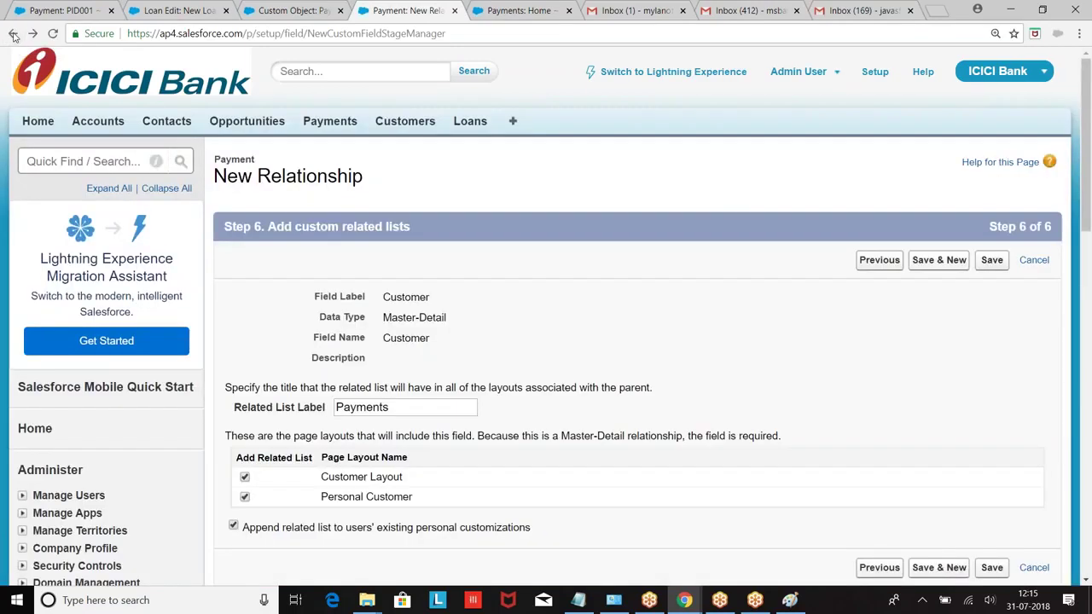
Open the existing payment record PID001 from the Payments home page and delete it.
click(287, 10)
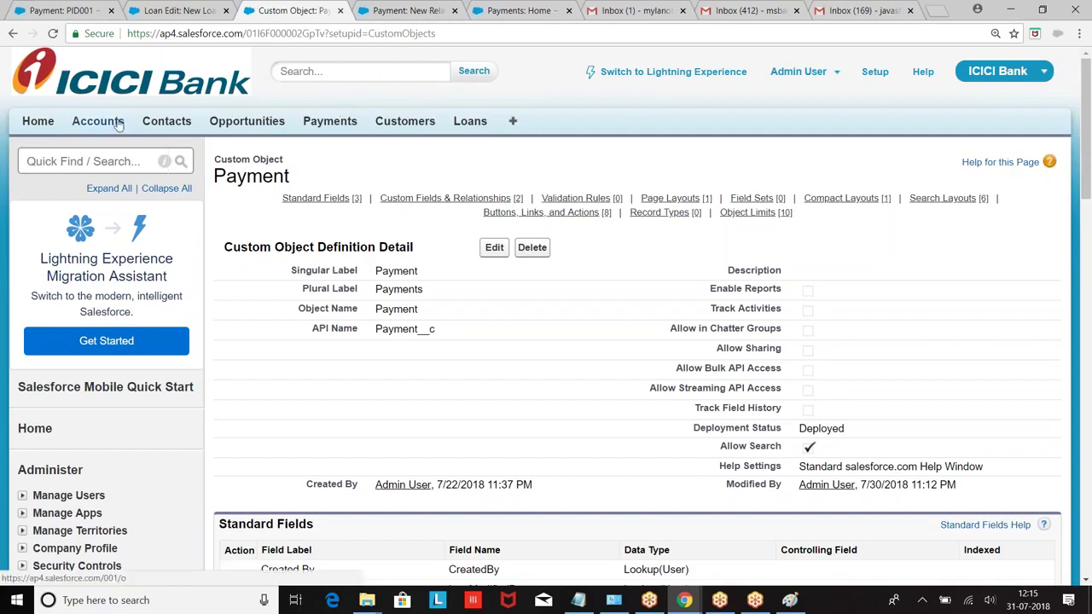
click(342, 128)
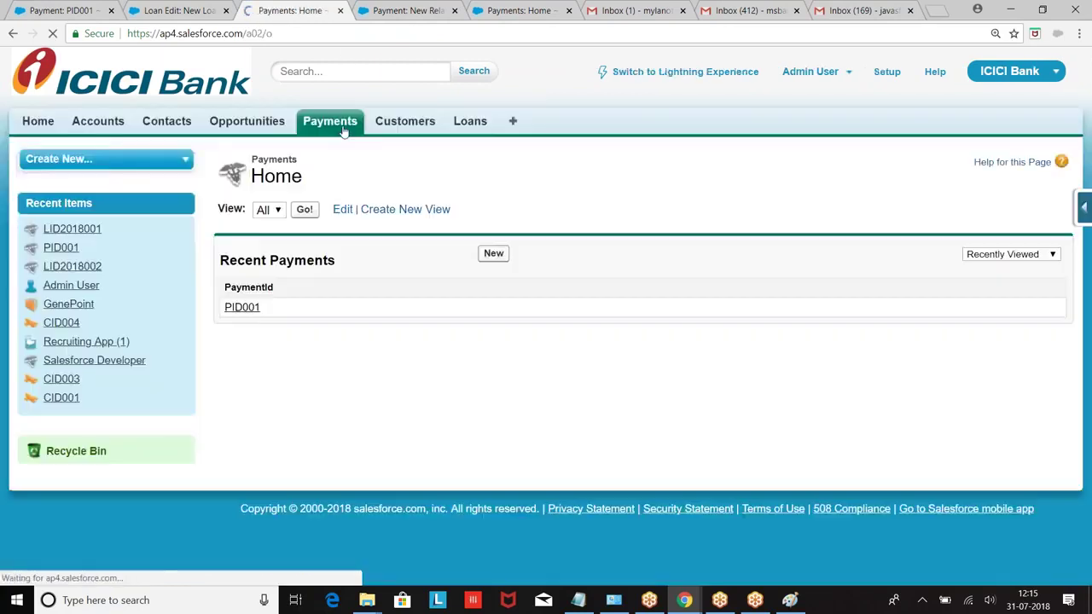
click(241, 308)
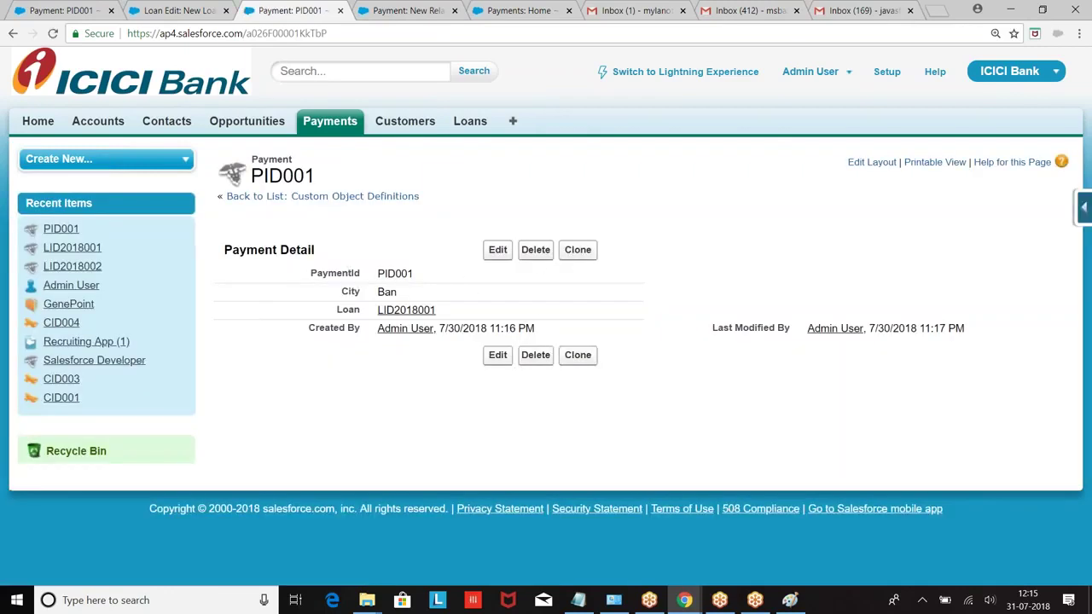
click(536, 249)
click(614, 110)
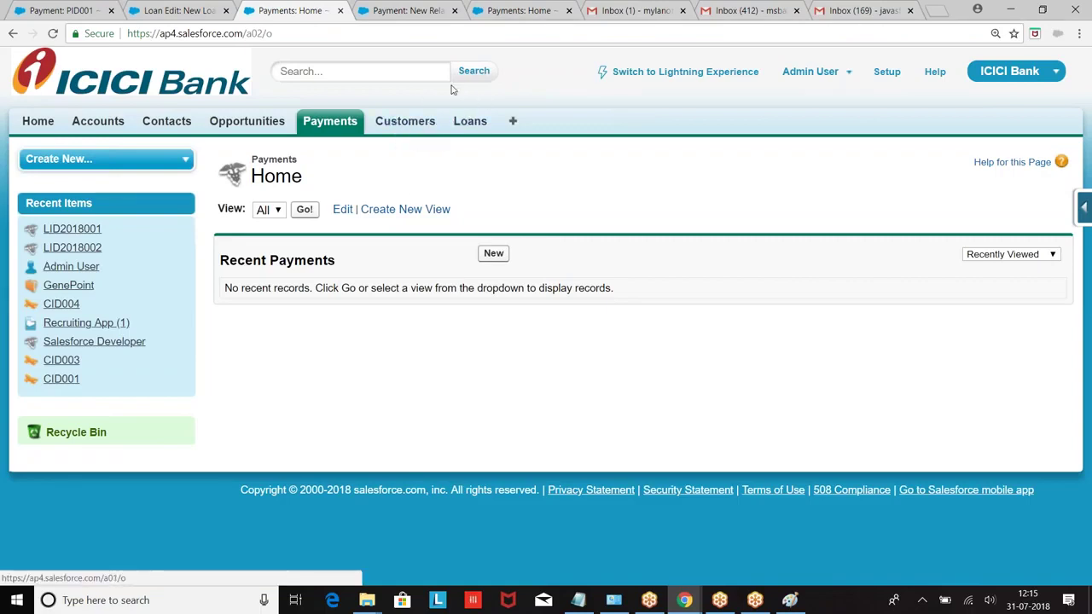
Save the Customer master-detail relationship on the Payment object, and open a blank new payment form.
click(491, 8)
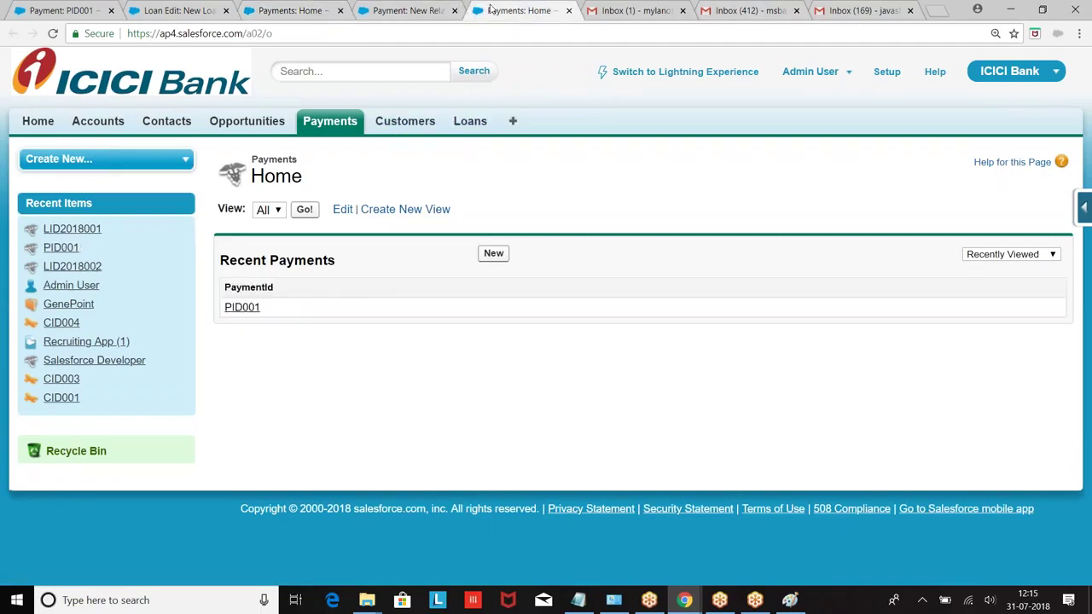
click(410, 12)
click(991, 260)
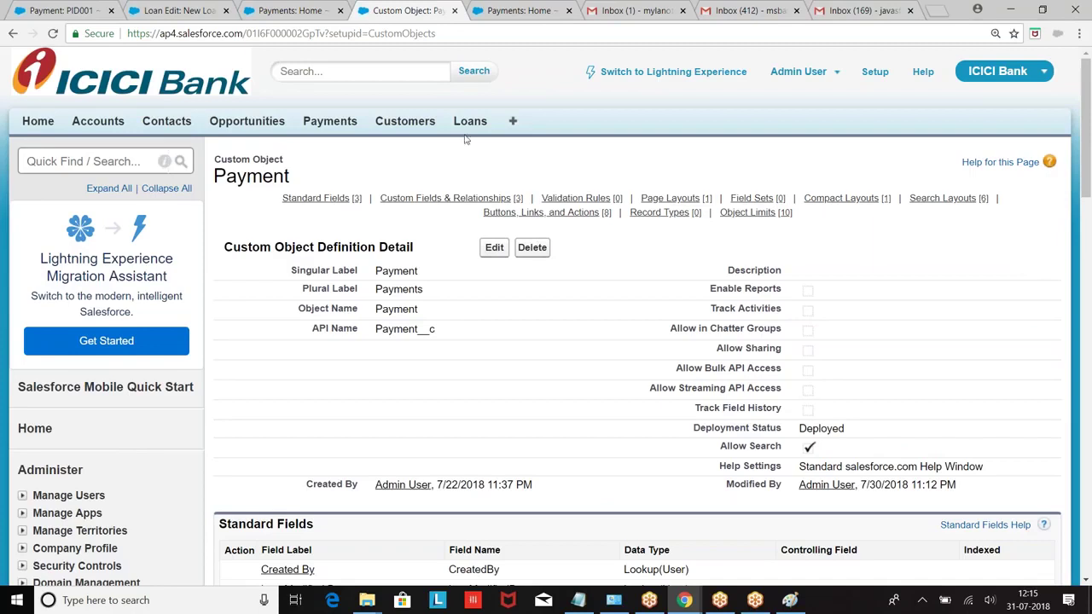
click(319, 114)
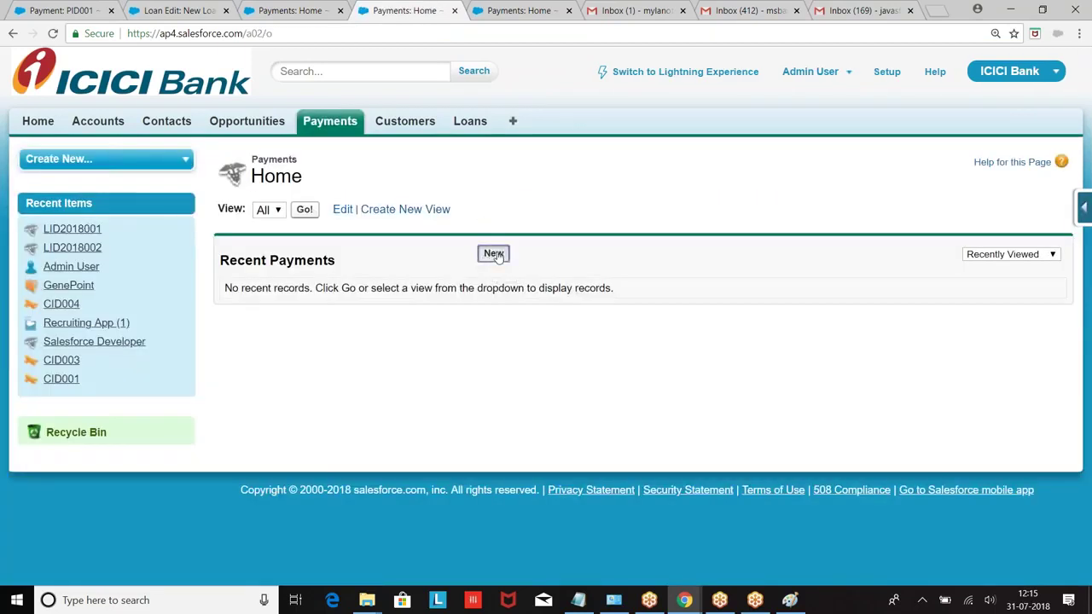
click(494, 254)
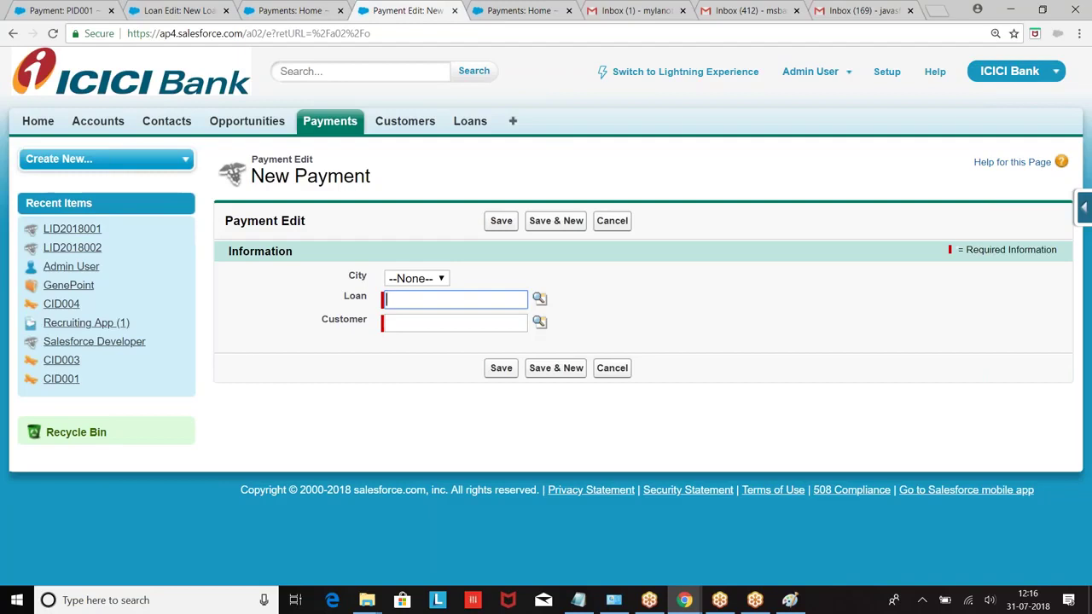
Switch to the Developer Console and add the heading "6. Hierarchical Relation :" with a dashed underline below the junction object notes.
mouse_move(684, 600)
click(755, 554)
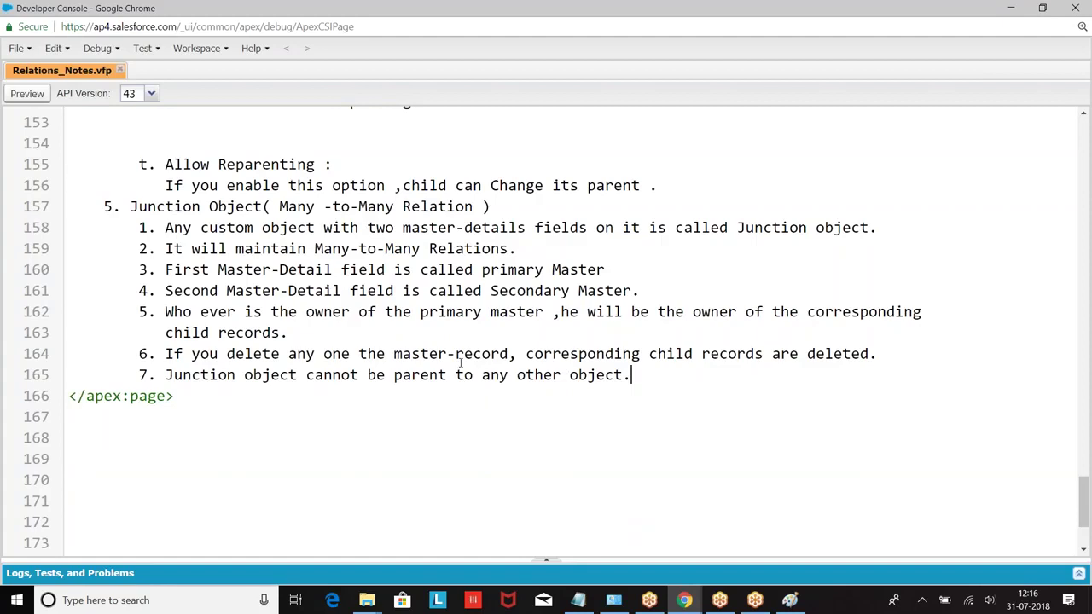
scroll(460, 363, down, 2)
key(Return)
key(Return)
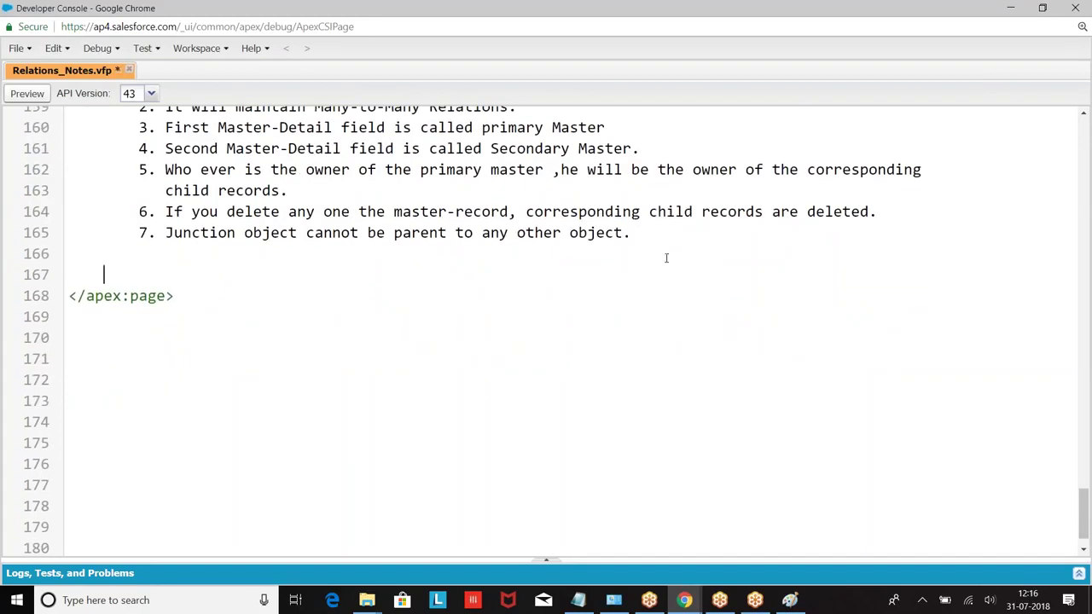
scroll(666, 257, up, 5)
scroll(666, 257, down, 5)
text(6. He)
key(BackSpace)
text(ierarchical Realati)
key(BackSpace)
key(BackSpace)
key(BackSpace)
key(BackSpace)
key(BackSpace)
text(lation :)
key(Return)
key(Tab)
key(BackSpace)
text(-----------------------)
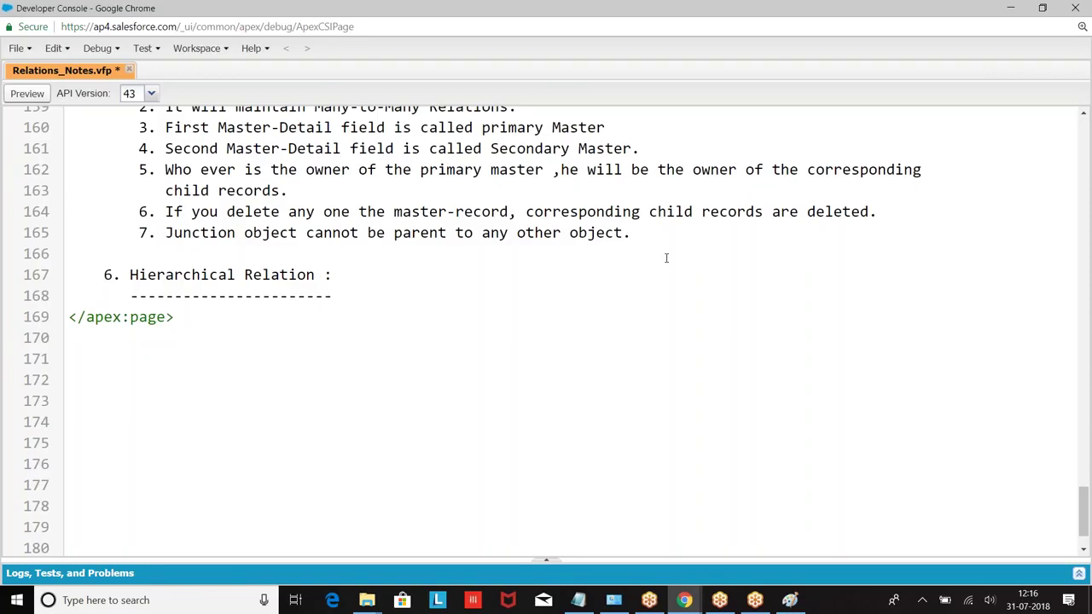
Add point 1, "This can be created only user object.", under the Hierarchical Relation heading.
key(Return)
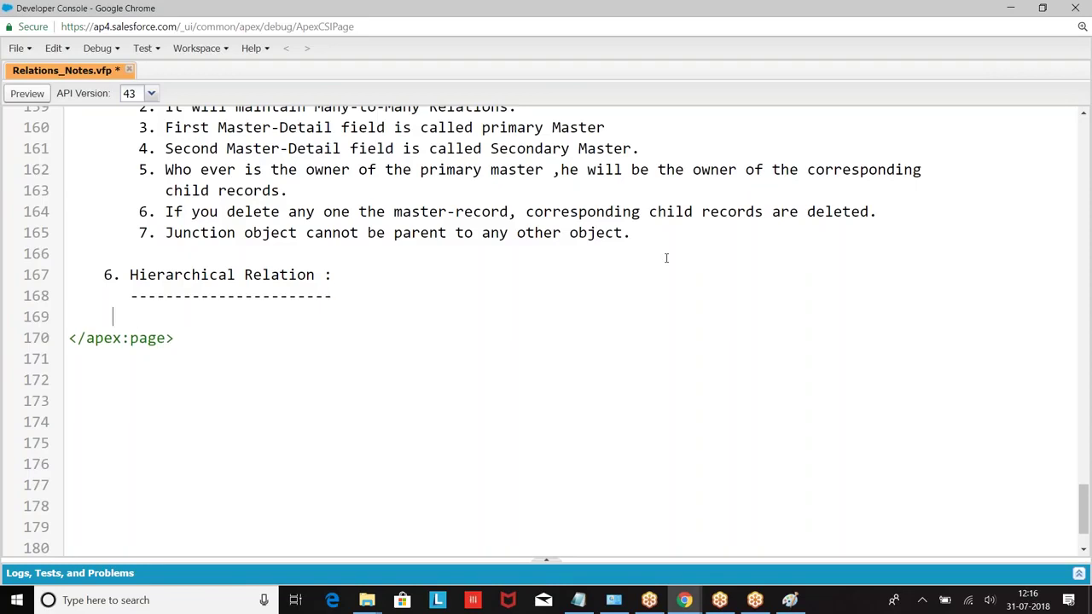
text(1. This can be )
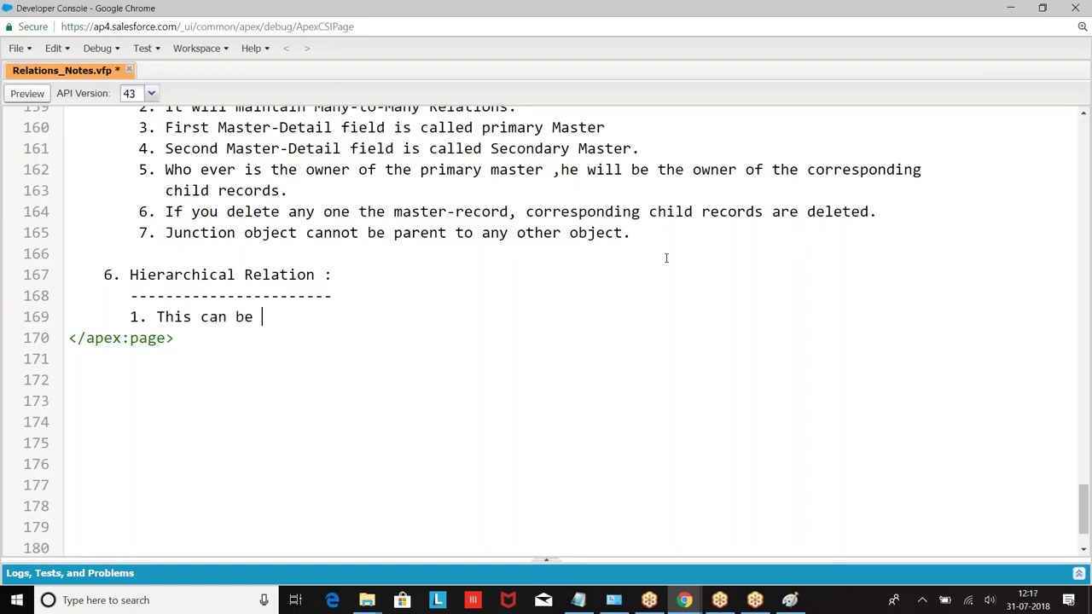
text(created ony)
key(BackSpace)
text(ly user)
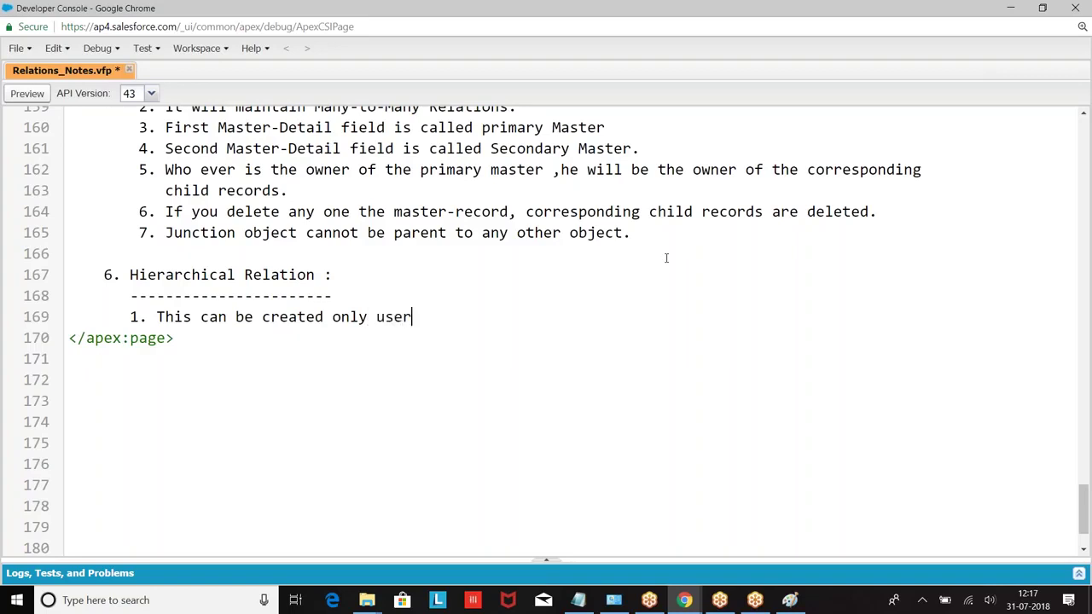
text( object.)
Add point 2, "This is used to create one to one relation.", and start an empty point numbered 3.
key(Return)
key(Tab)
key(BackSpace)
text(2. )
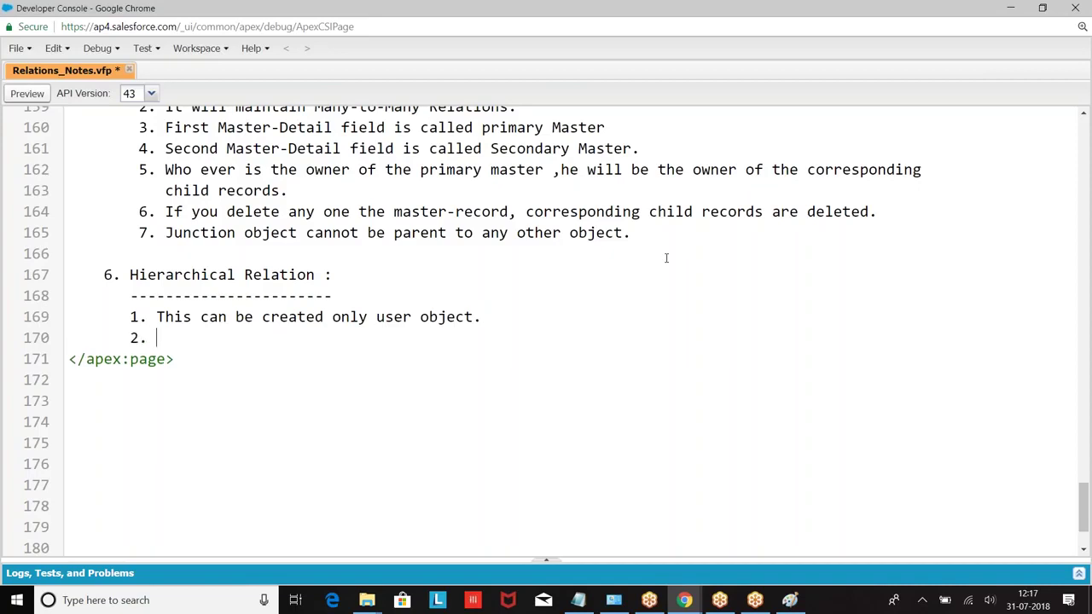
text(This is used)
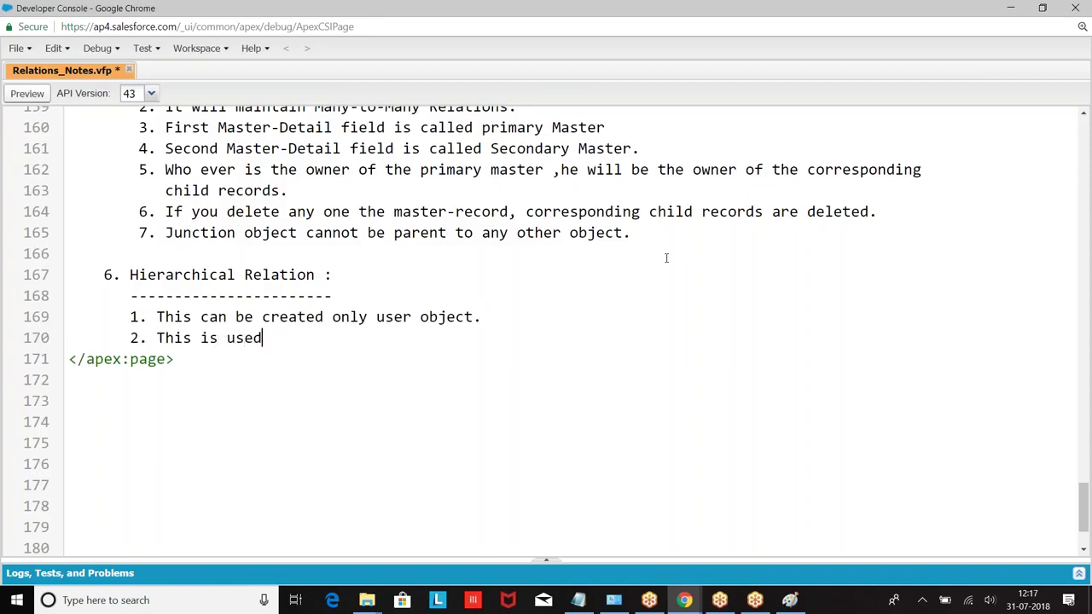
text( to create one )
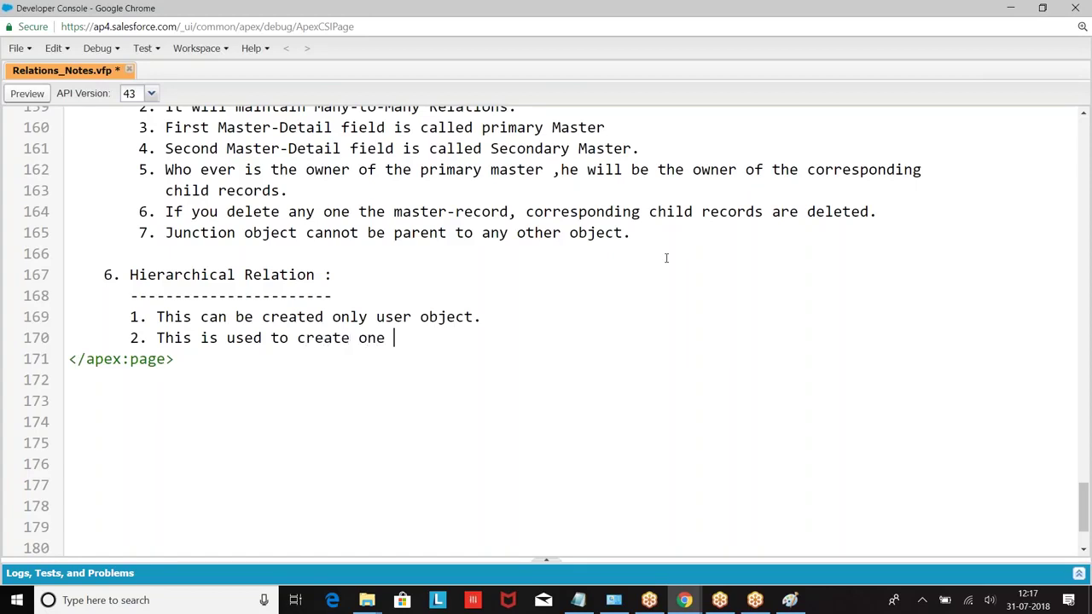
text(to one relation.)
key(Return)
text(3)
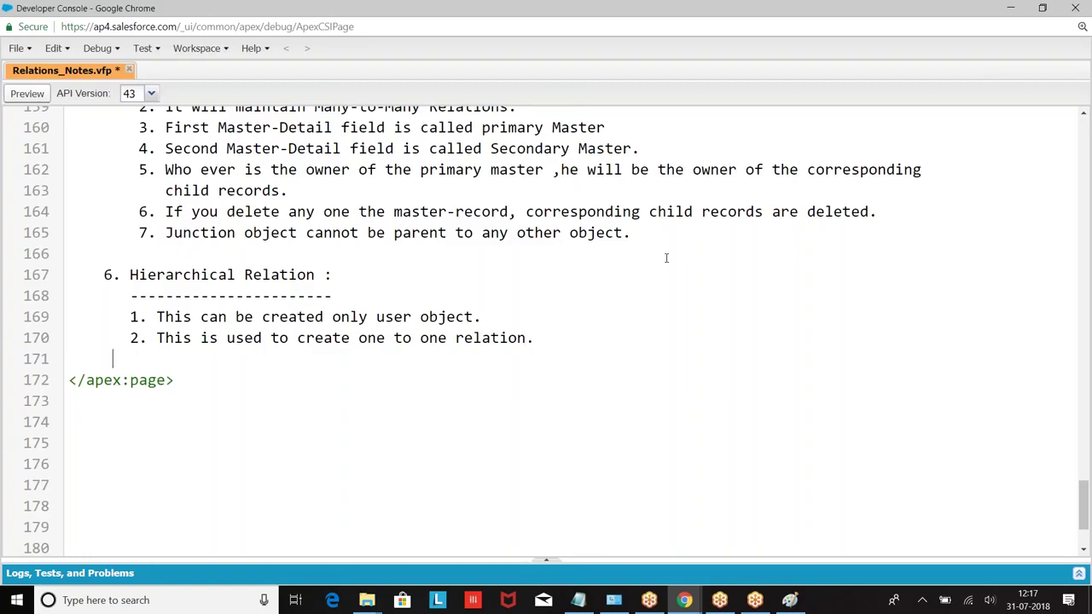
text(.)
Insert "on" before "user object" in point 1 and go over the text of both hierarchical relation points.
click(374, 318)
text(on)
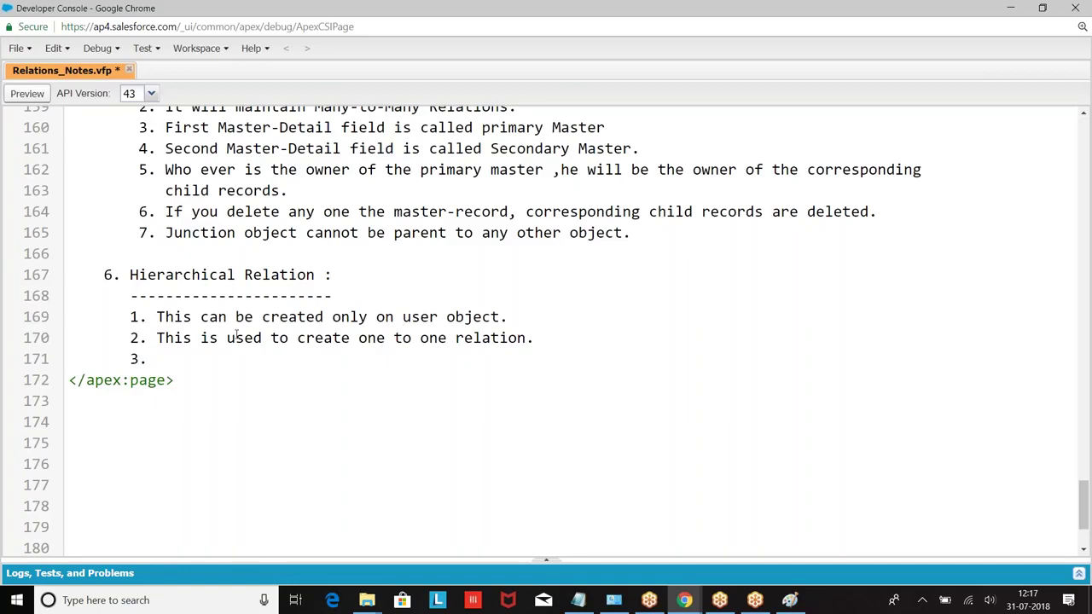
drag(352, 337, 567, 341)
click(441, 414)
click(156, 317)
drag(156, 317, 512, 317)
click(524, 370)
Switch to the Salesforce browser window showing the new payment form and open Setup.
click(684, 600)
click(600, 527)
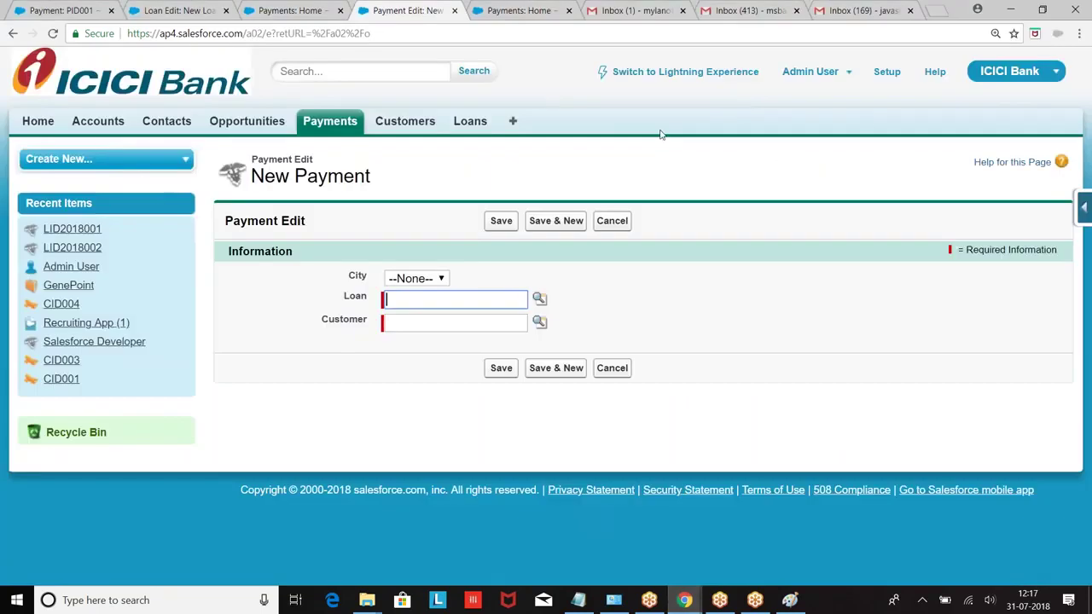
click(887, 72)
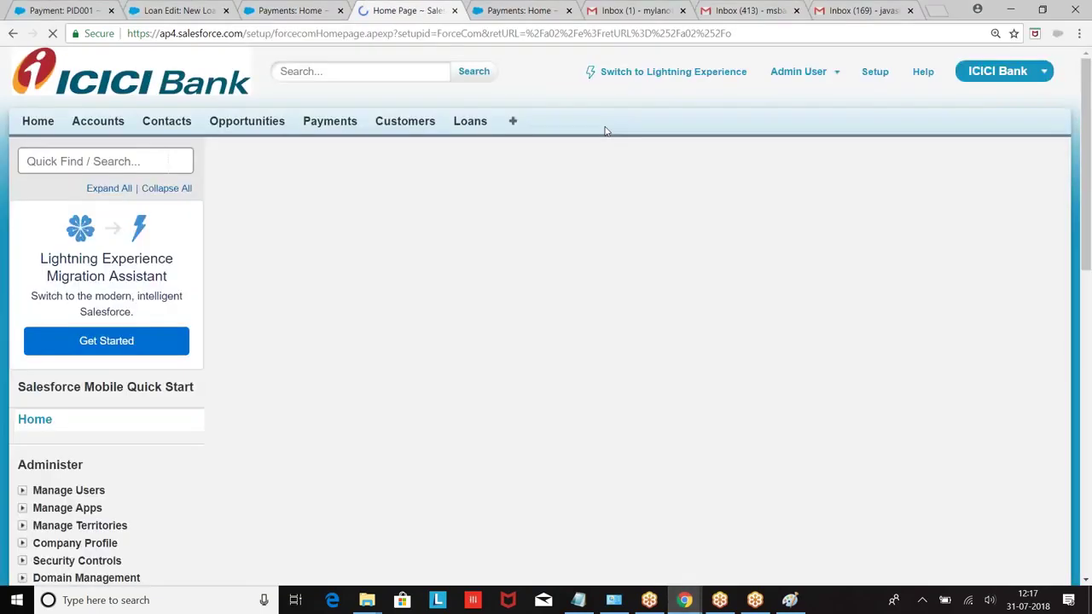
Open the list of fields for the standard User object from the Setup customization options.
scroll(124, 218, down, 4)
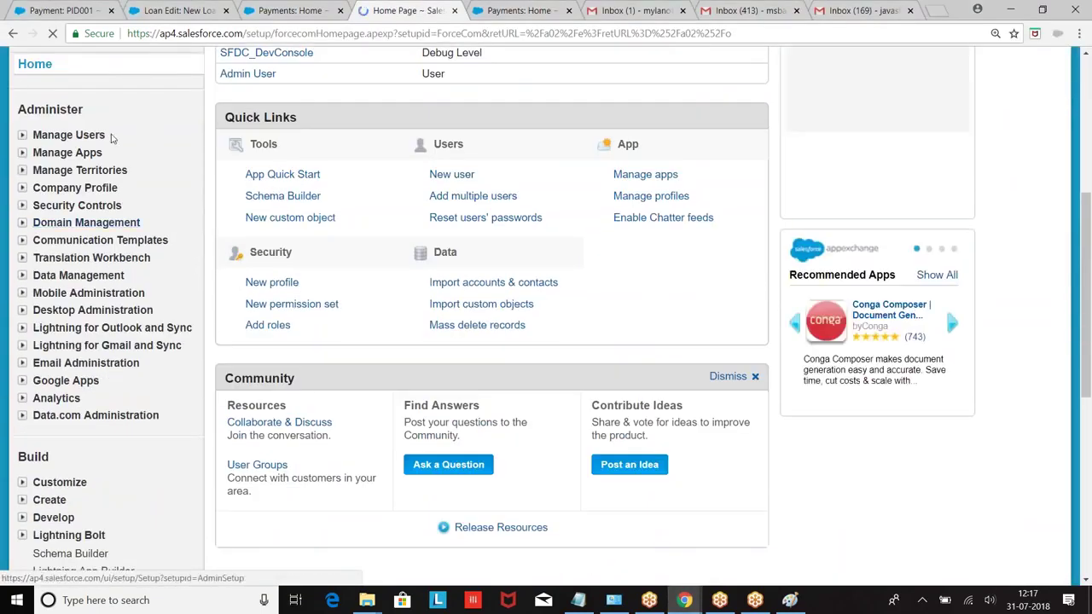
scroll(22, 204, down, 3)
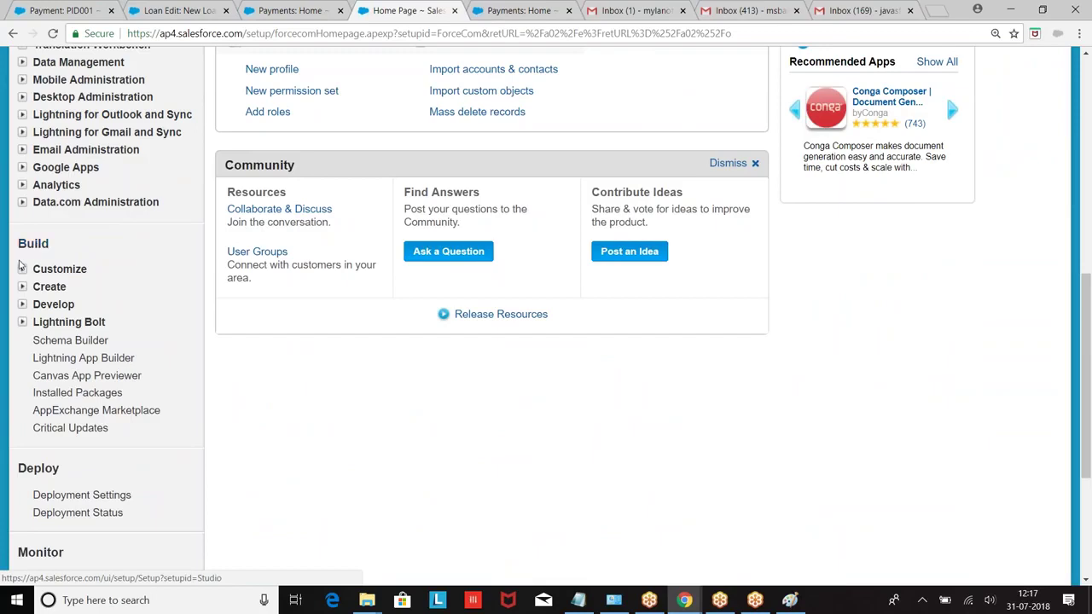
click(22, 271)
scroll(22, 271, down, 4)
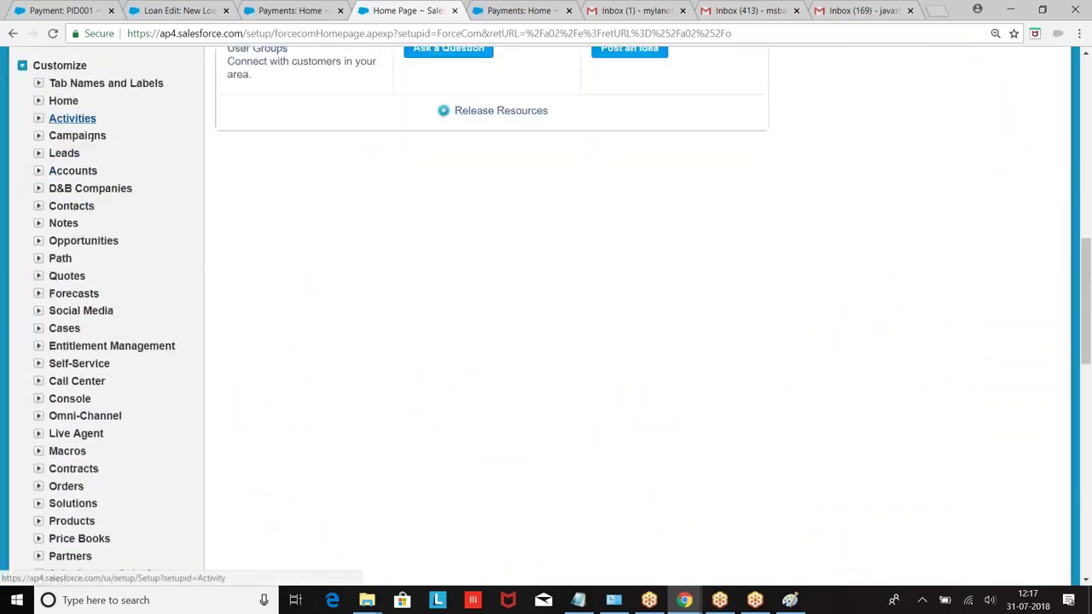
scroll(39, 232, down, 5)
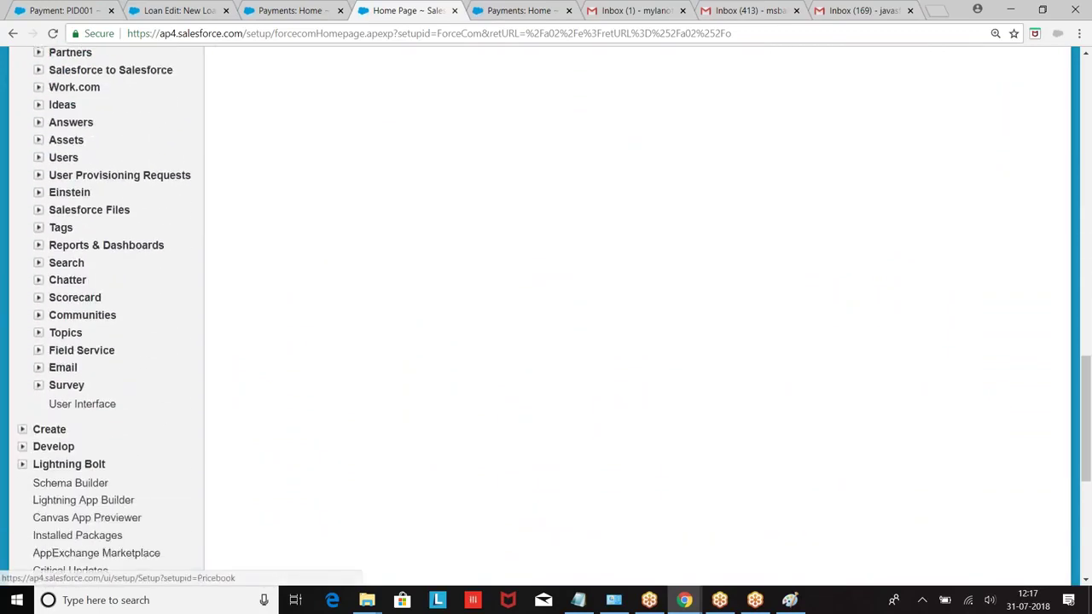
scroll(90, 153, up, 2)
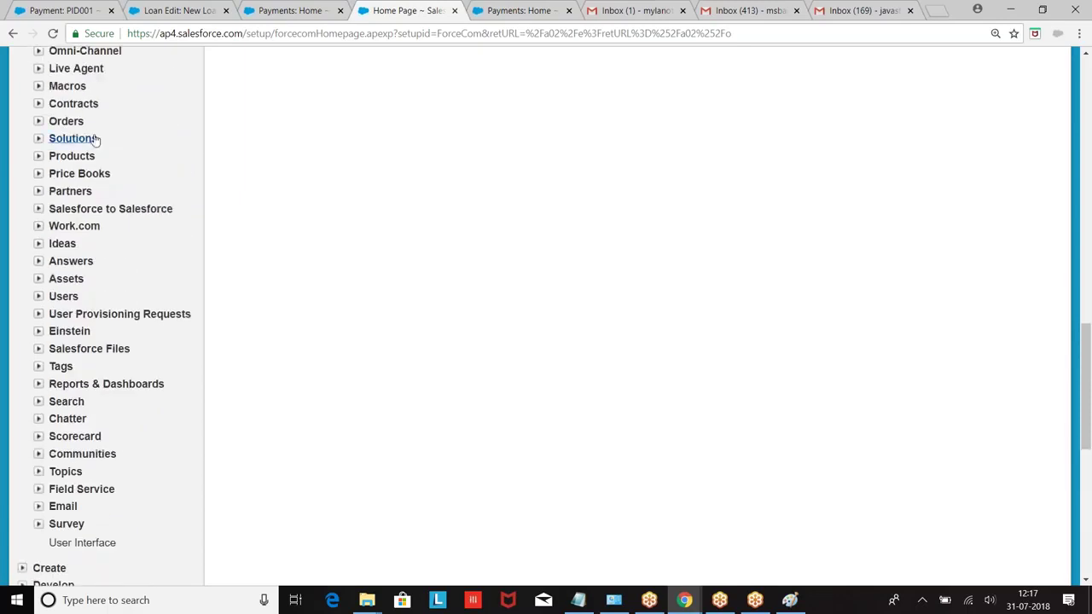
click(38, 296)
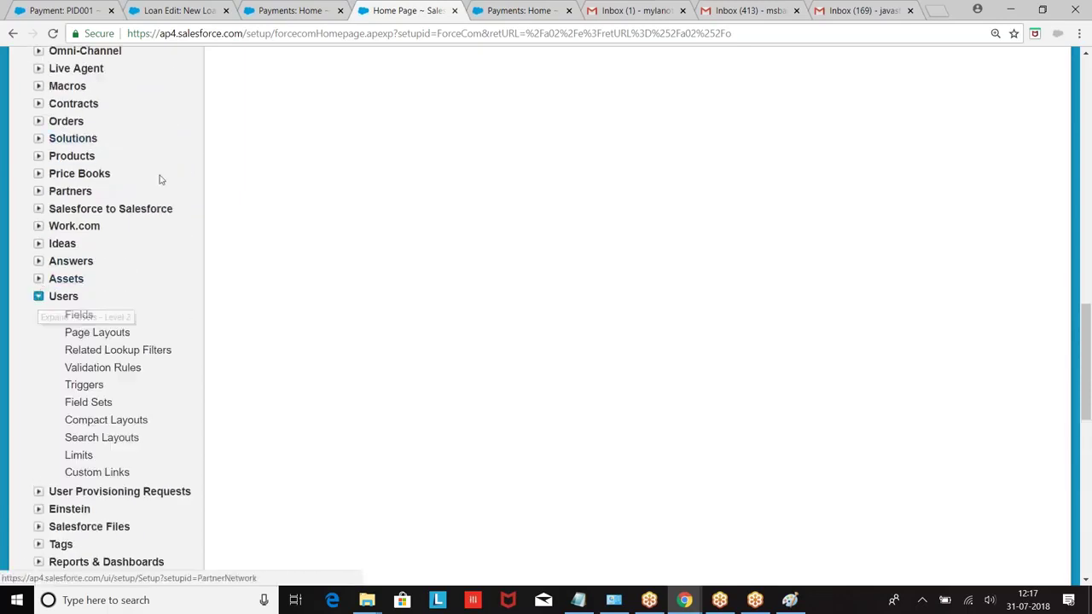
scroll(149, 190, down, 1)
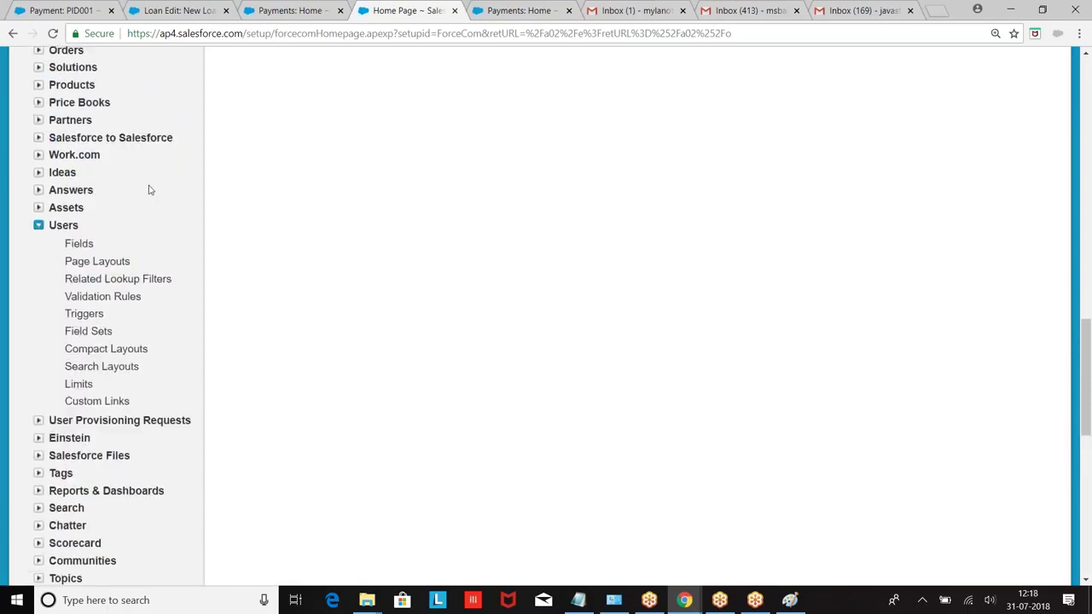
click(79, 246)
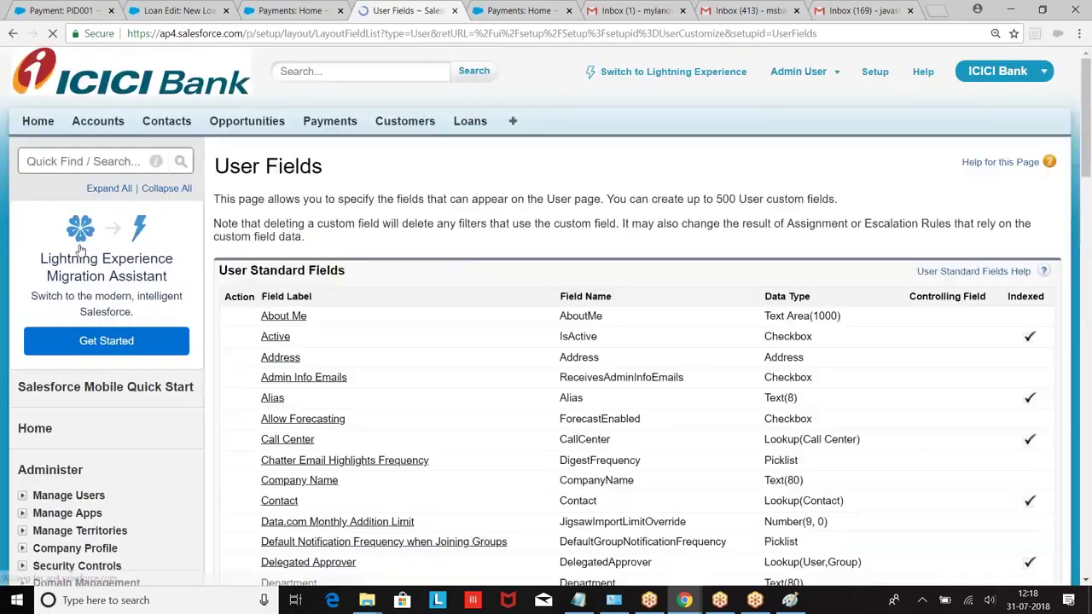
Start a new custom field on the User object with the data type Hierarchical Relationship.
scroll(482, 258, down, 10)
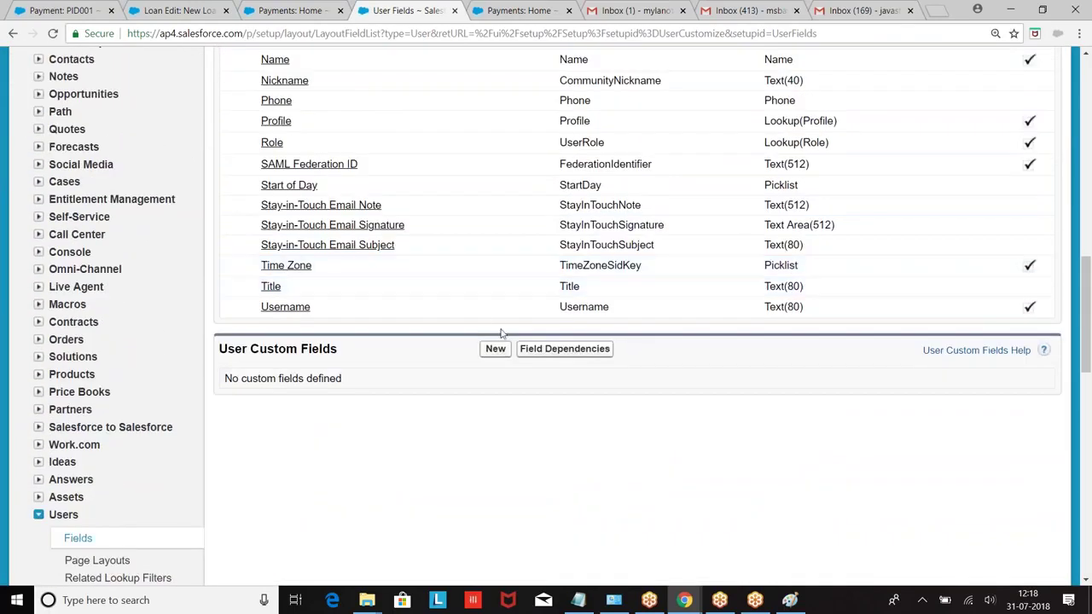
click(494, 350)
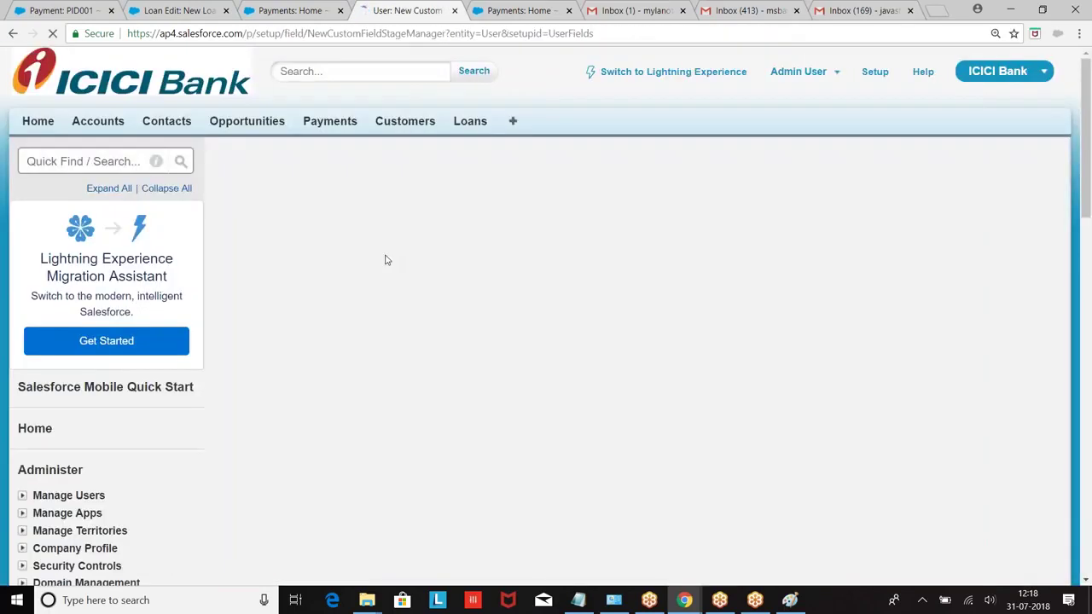
scroll(384, 259, down, 3)
scroll(368, 241, down, 2)
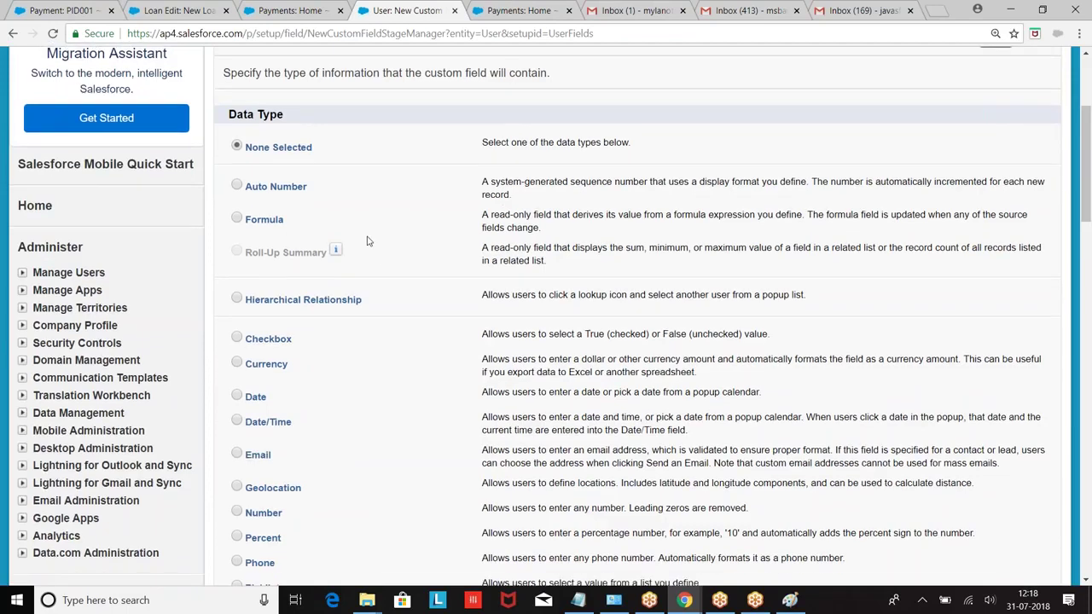
mouse_move(252, 171)
mouse_down()
mouse_move(341, 177)
mouse_move(267, 182)
mouse_up()
scroll(895, 174, up, 3)
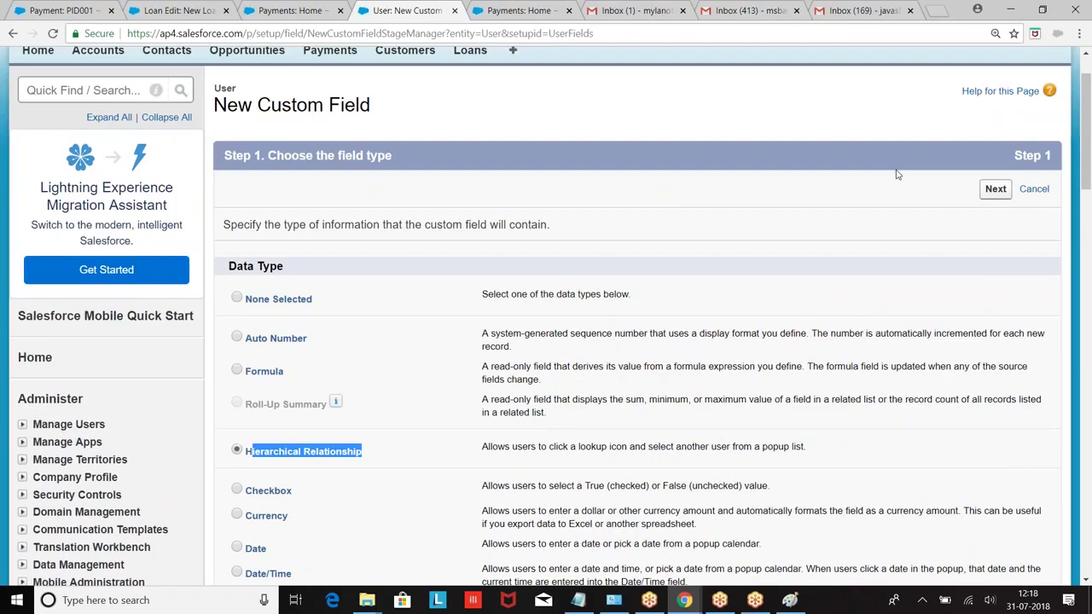
click(996, 189)
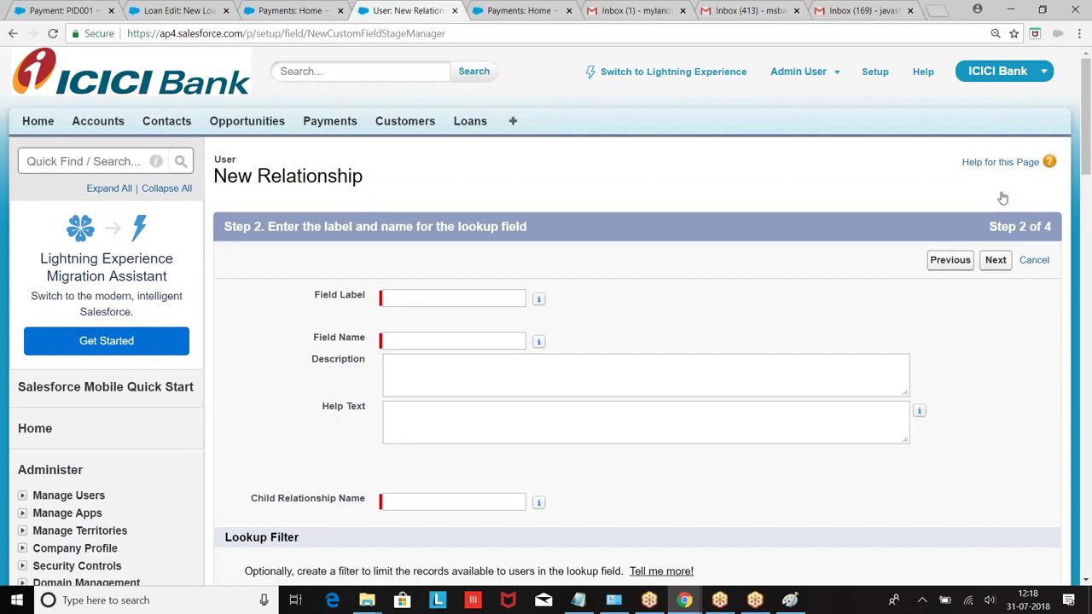
Label the relationship field Reporting Manager with child relationship name ReportingManager, and save it with the default field-level security and page layouts.
scroll(859, 127, down, 3)
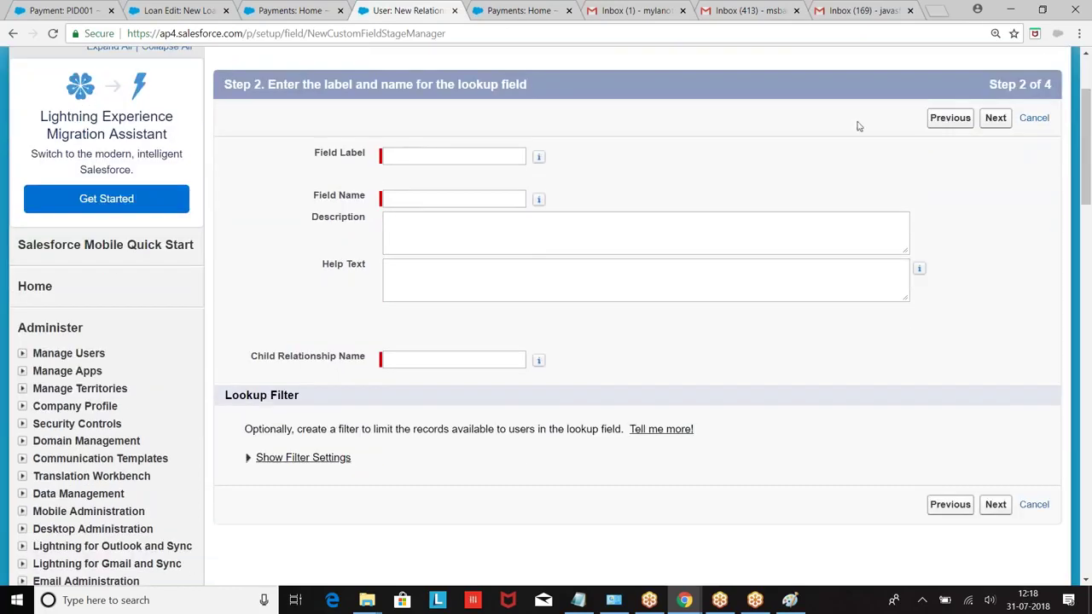
click(434, 157)
text(Reporting Manager)
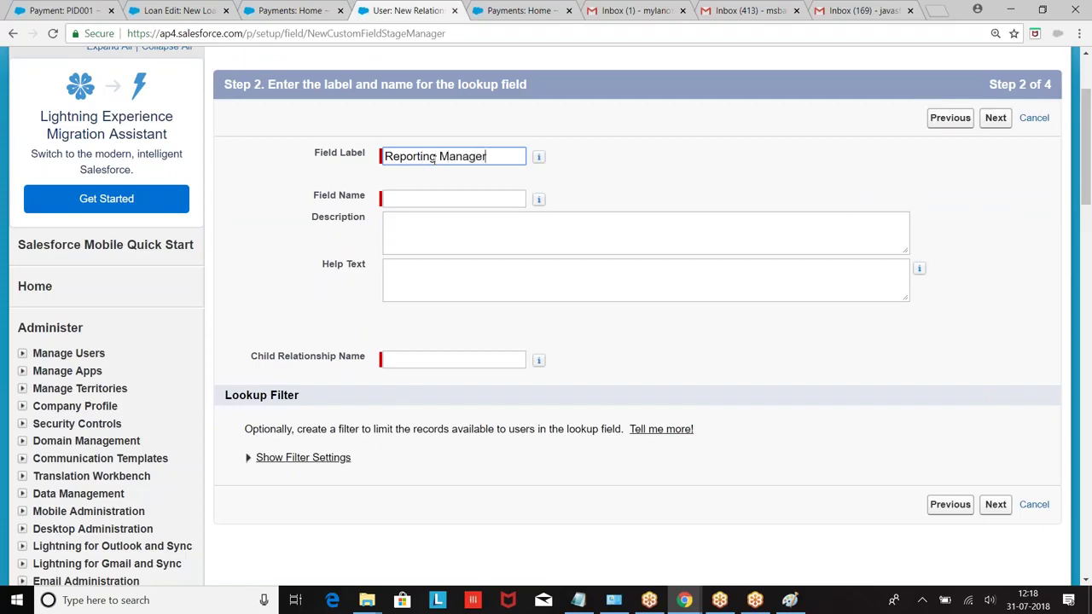
click(448, 196)
click(401, 358)
text(R)
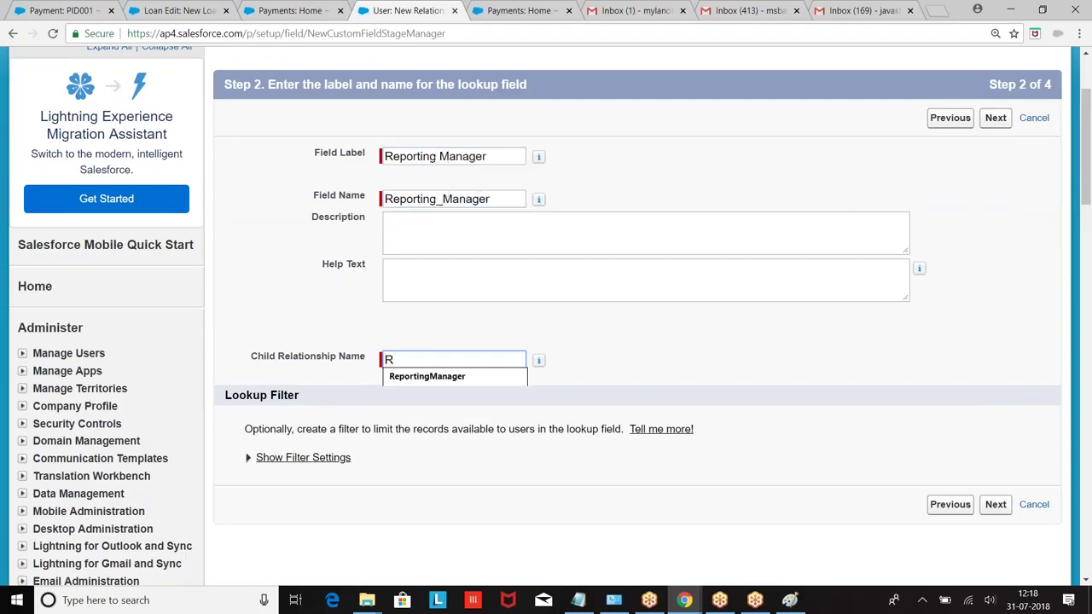
key(Down)
key(Return)
click(994, 505)
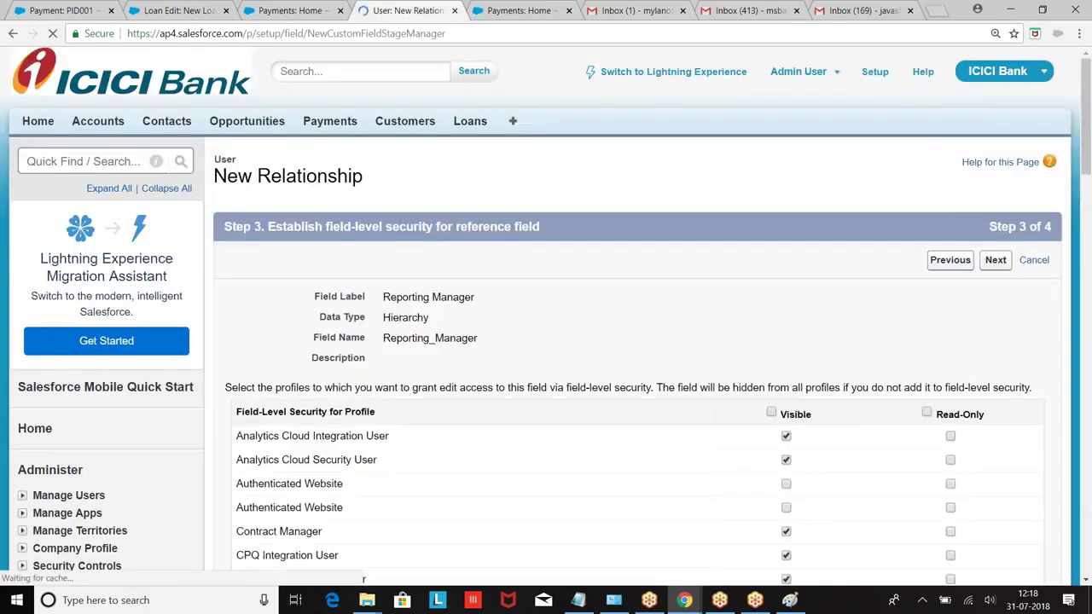
click(991, 260)
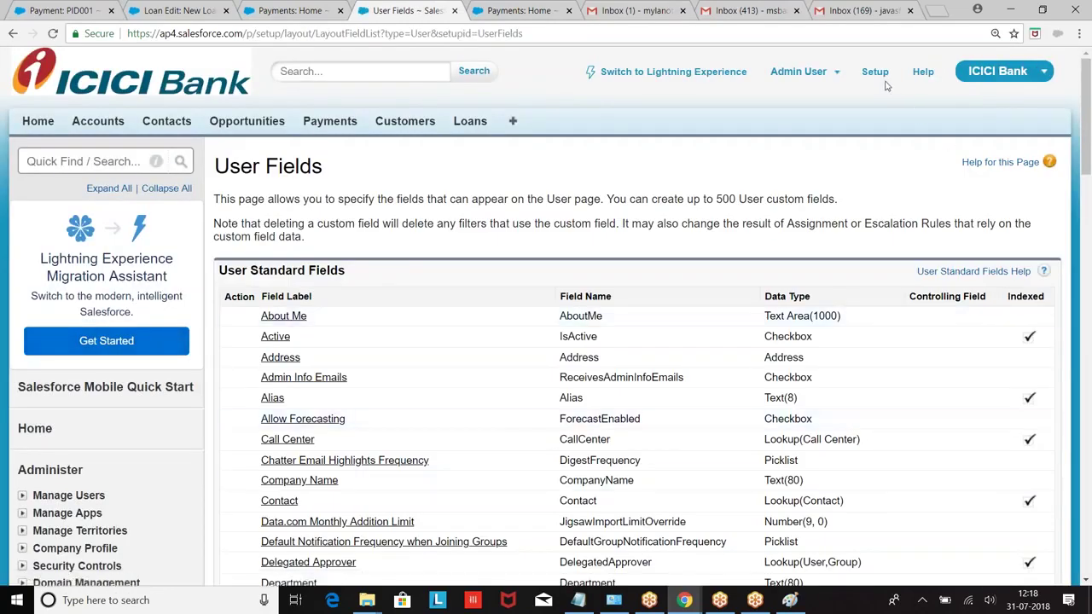
Return to the Setup home and reopen the User object's field list from there.
click(874, 72)
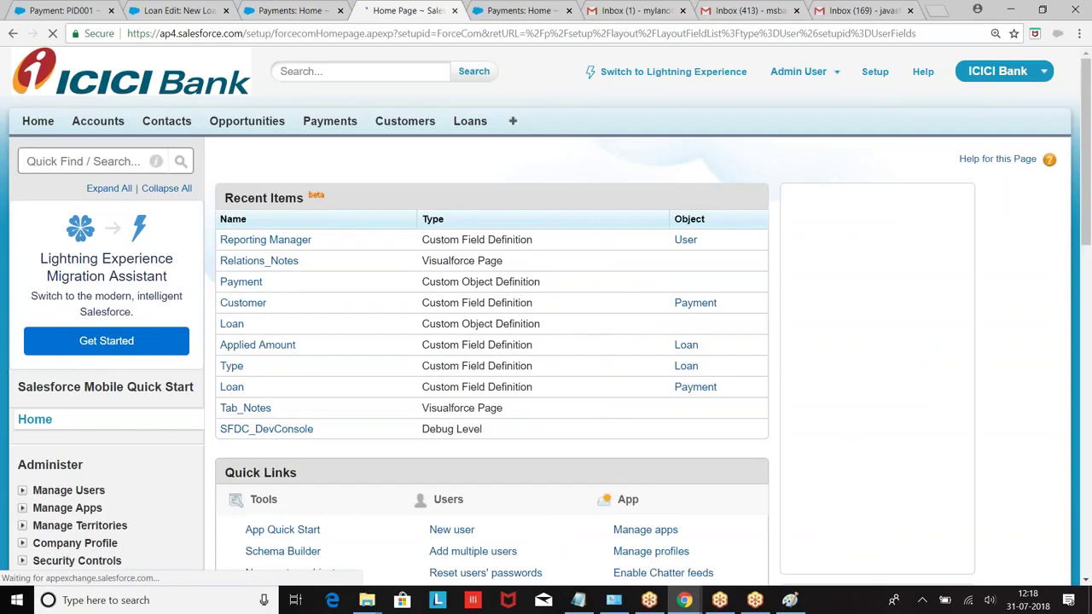
scroll(141, 236, down, 7)
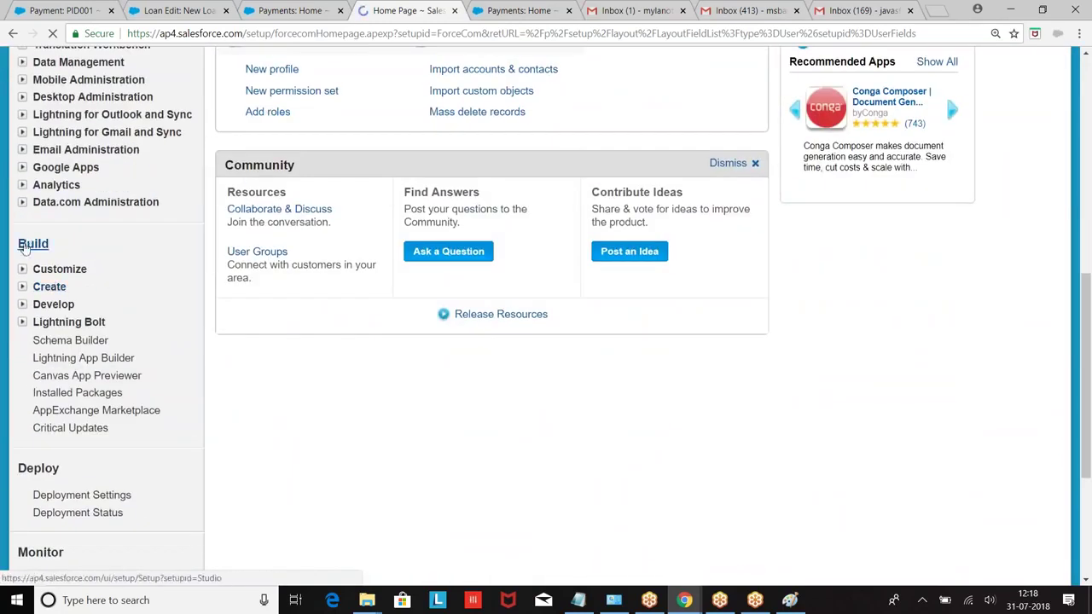
click(23, 270)
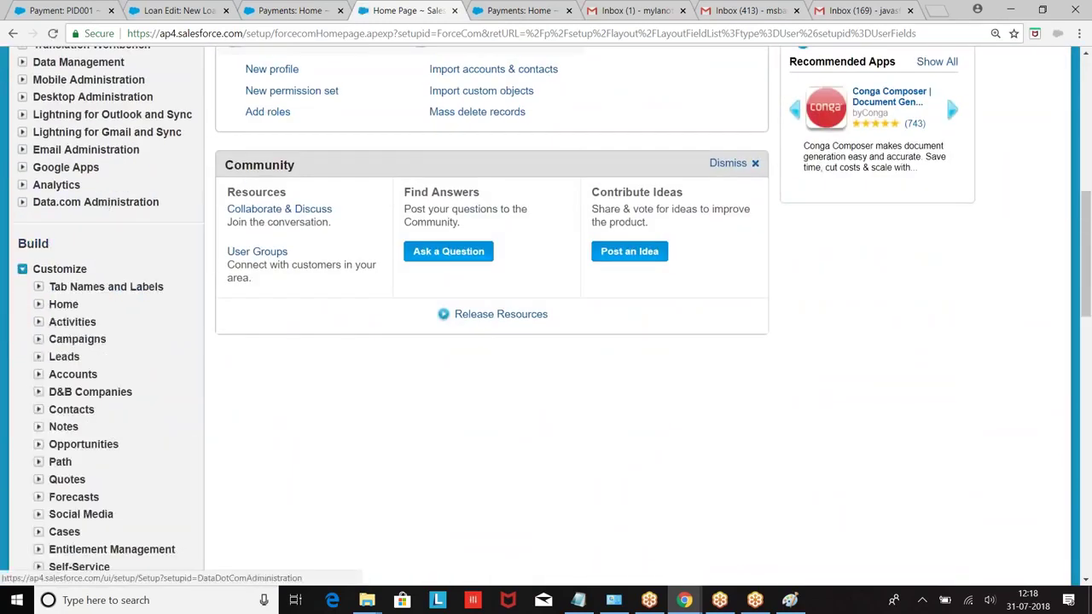
scroll(111, 214, down, 4)
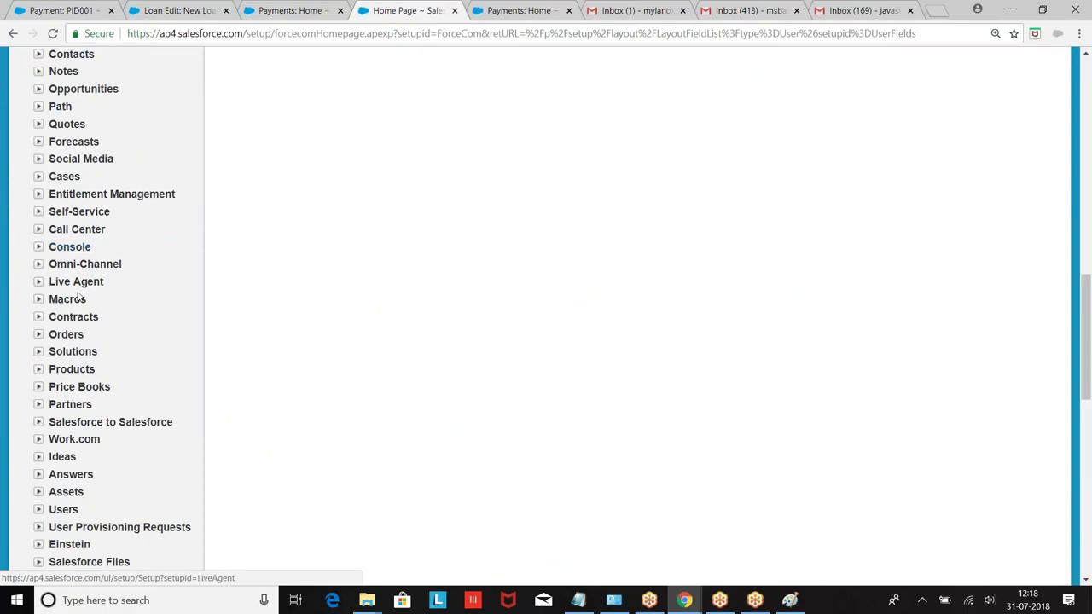
scroll(61, 257, up, 2)
scroll(55, 309, down, 3)
click(38, 367)
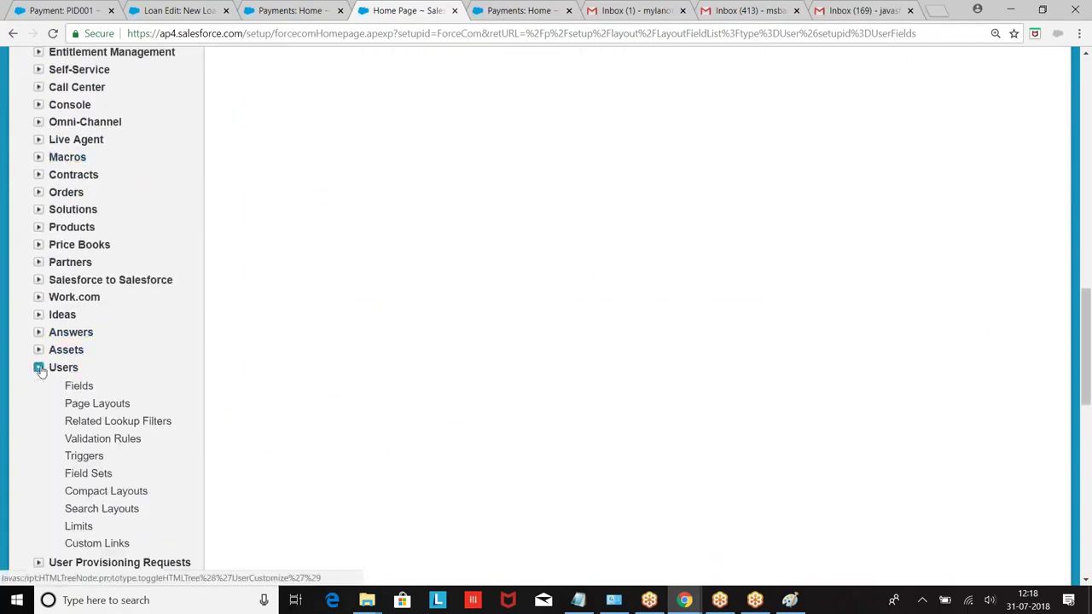
click(79, 386)
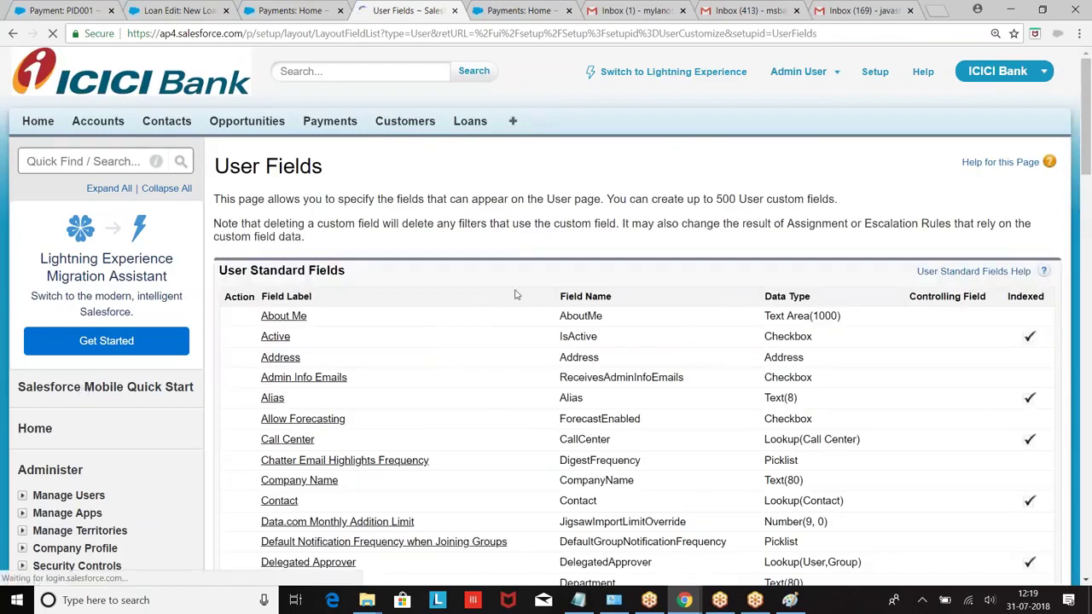
Start a second custom field on the User object, again choosing Hierarchical Relationship as its data type.
scroll(515, 294, down, 14)
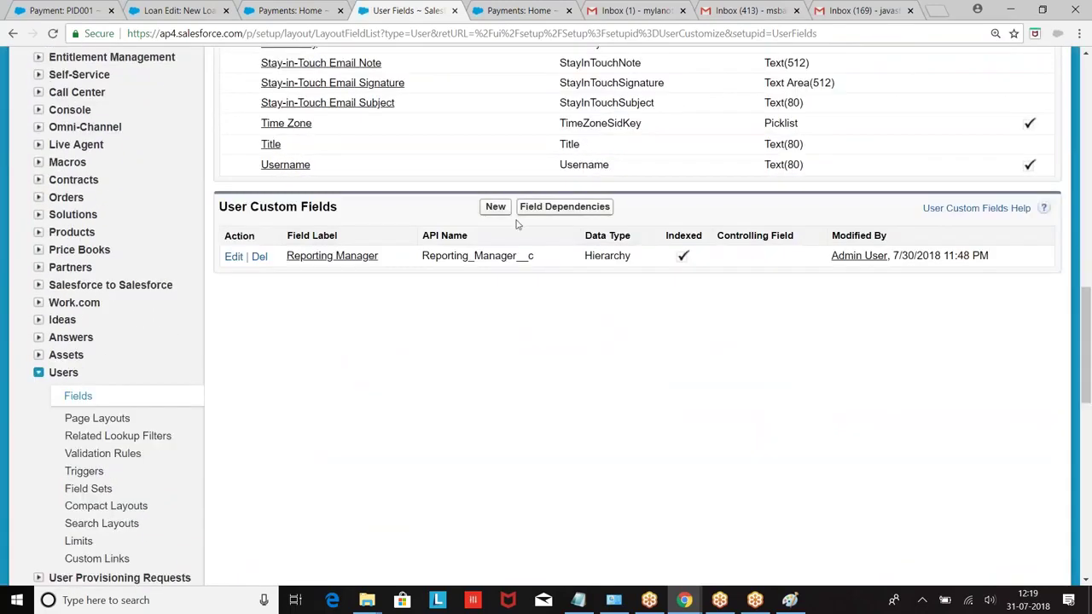
click(497, 209)
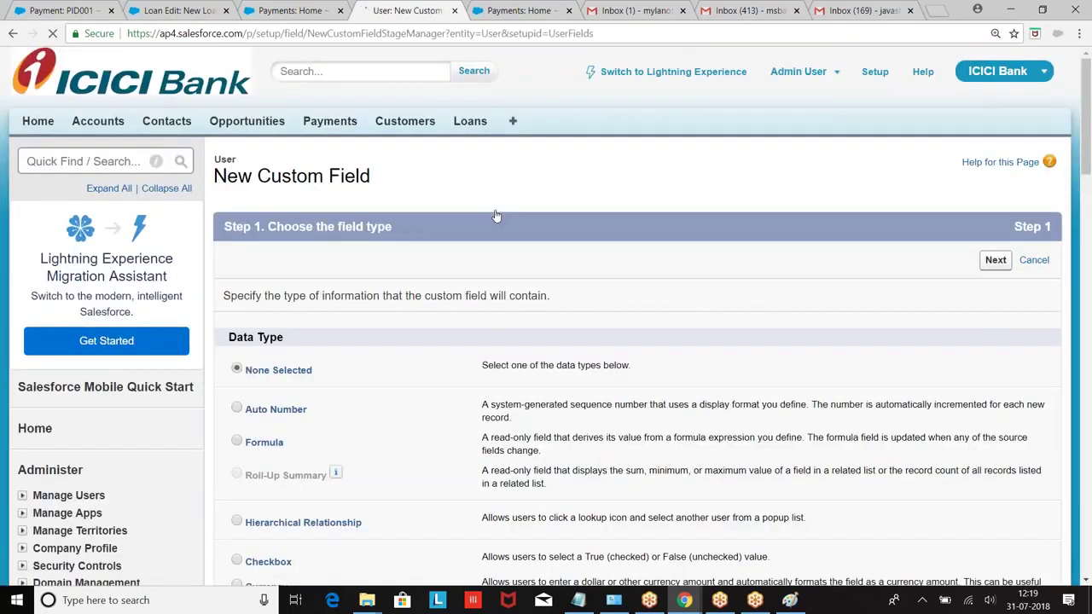
scroll(496, 216, down, 3)
click(237, 309)
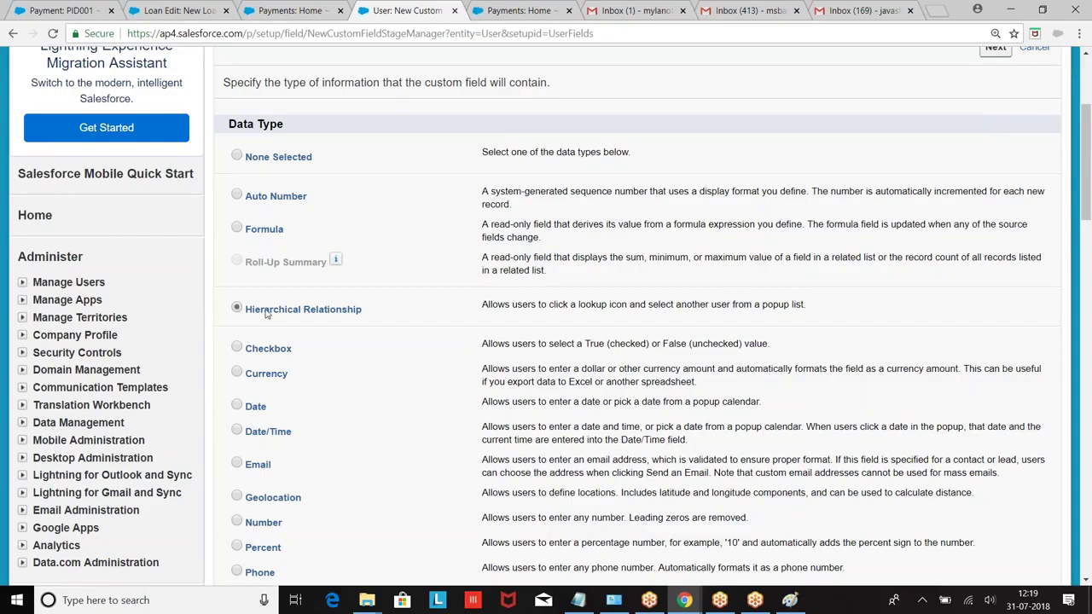
scroll(603, 289, up, 1)
click(994, 120)
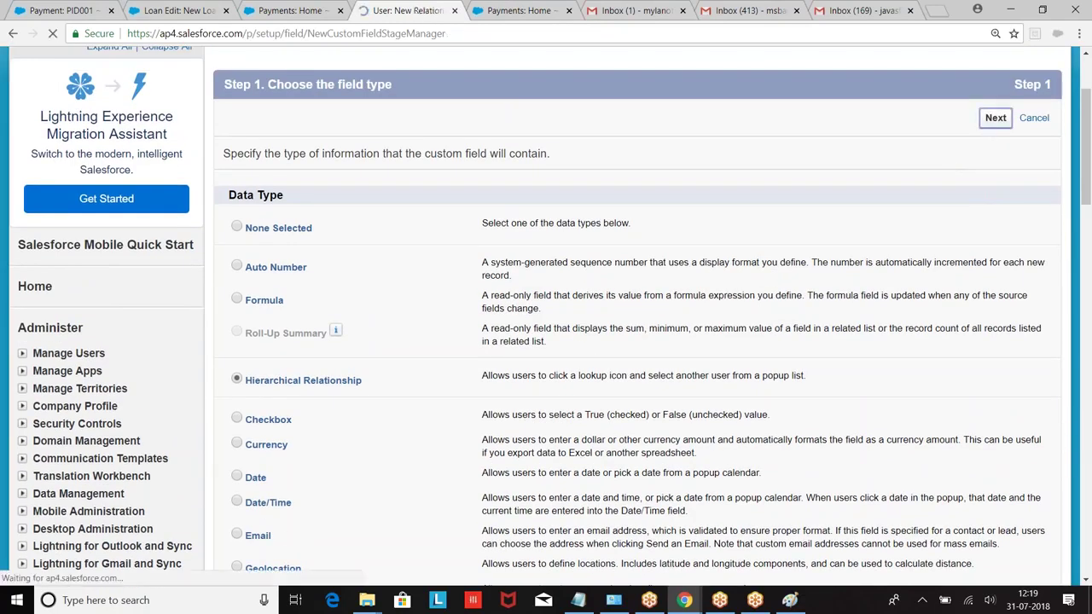
Enter HRManager as the field label, field name and child relationship name of the new relationship.
scroll(499, 183, down, 1)
scroll(407, 176, down, 1)
click(415, 157)
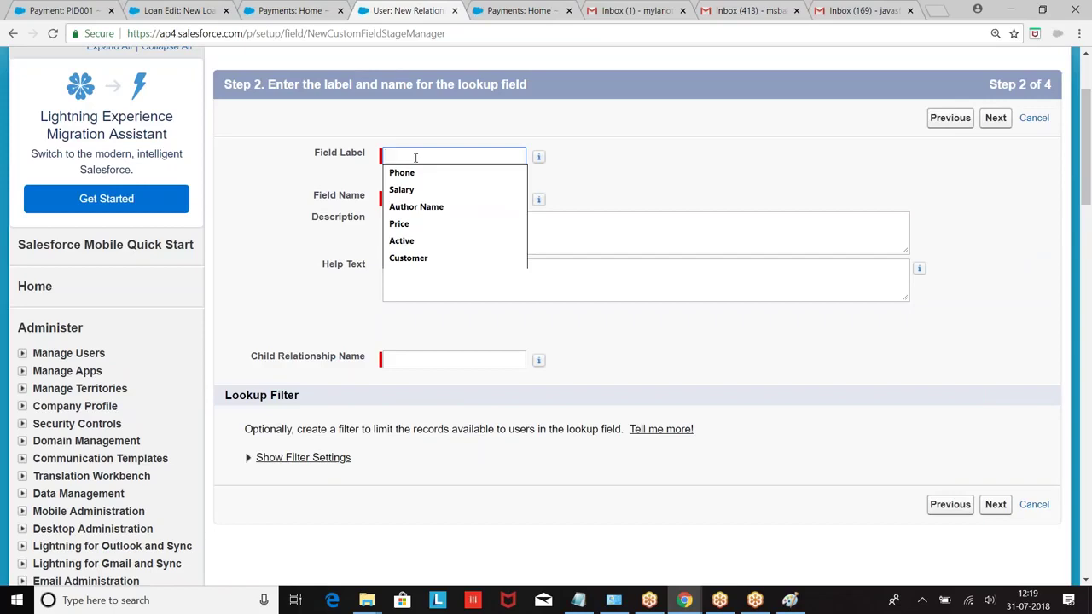
text(HRManager)
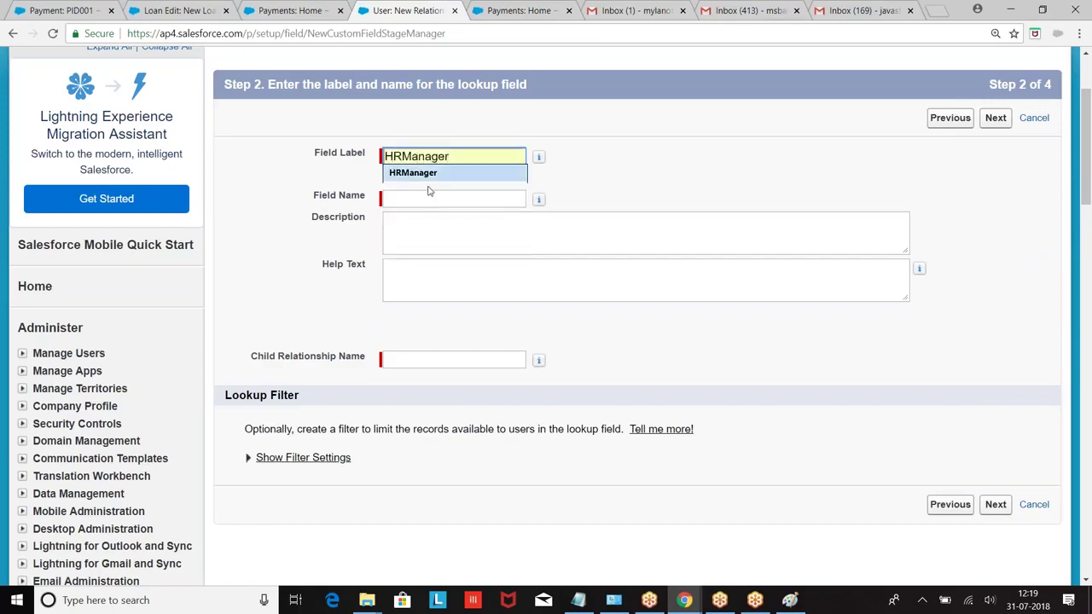
click(425, 197)
key(ctrl+a)
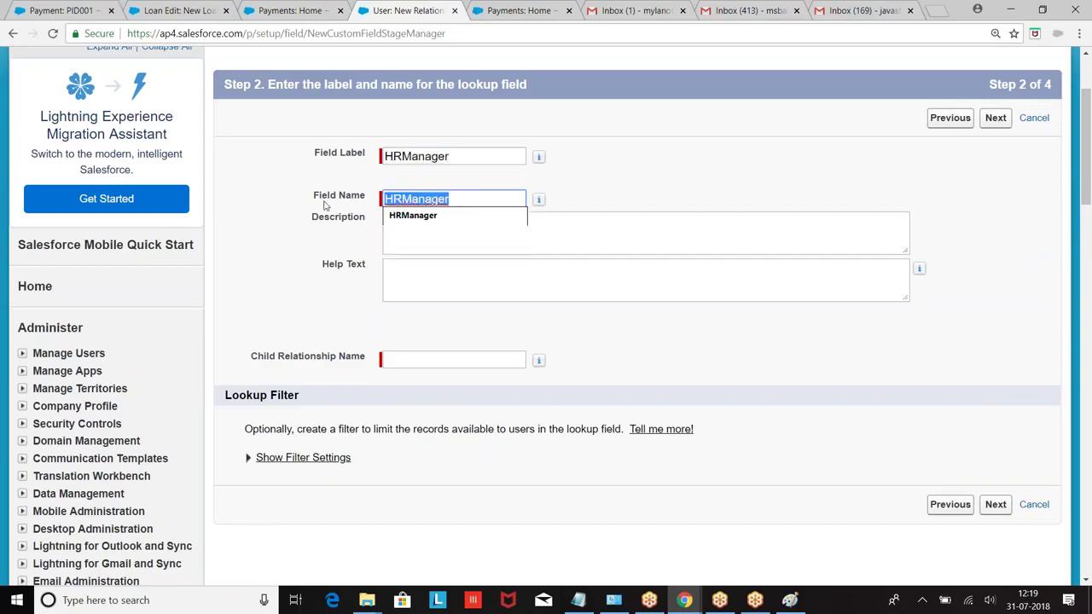
click(406, 360)
text(HRManager)
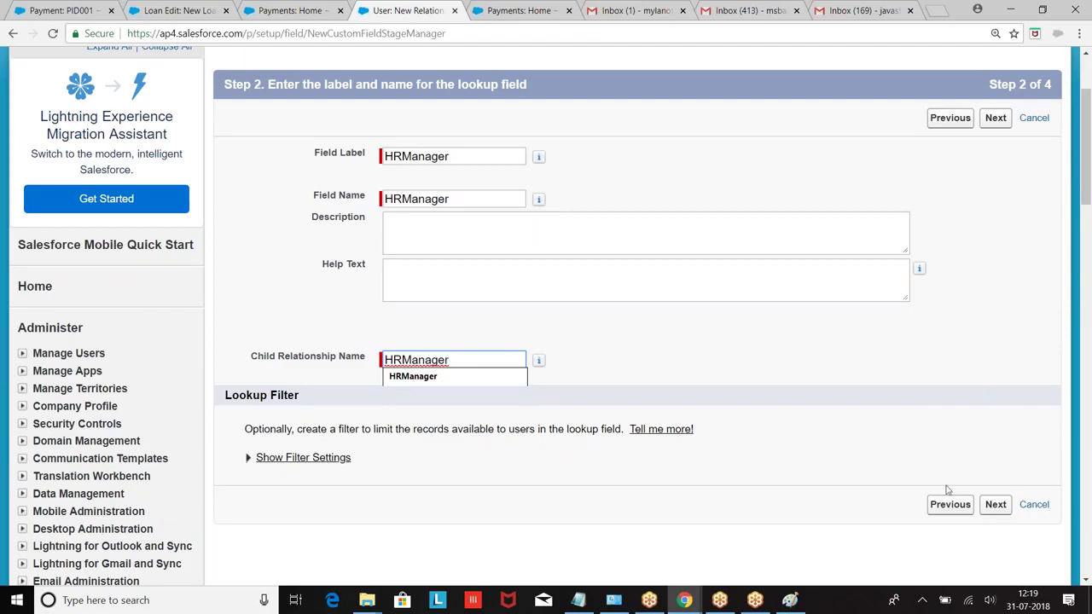
Accept the default field-level security, keep User Layout and User Profile Layout selected, and save the HRManager field.
click(998, 505)
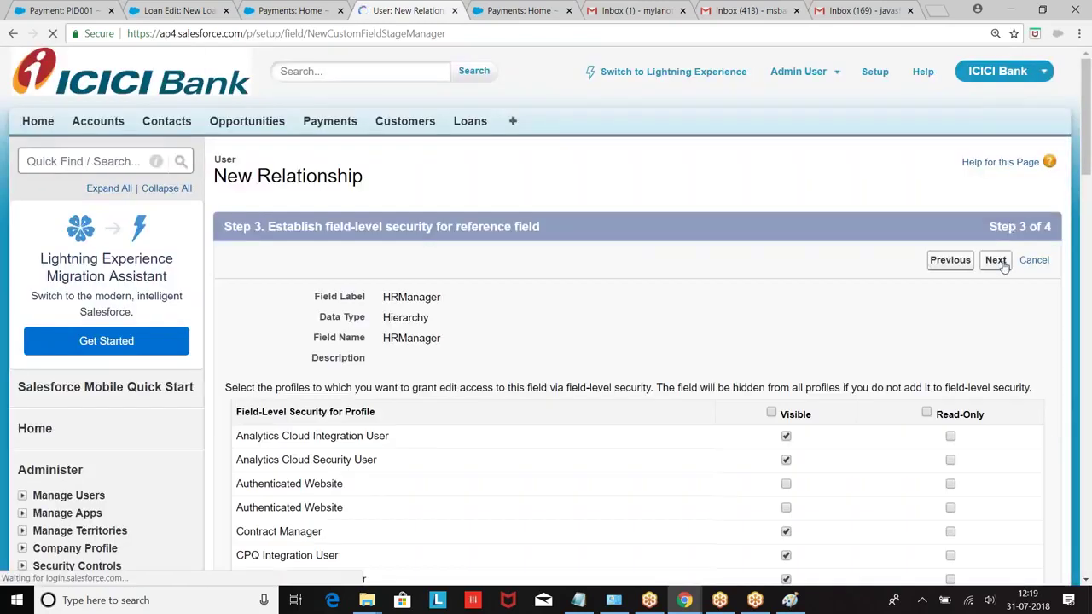
click(1003, 265)
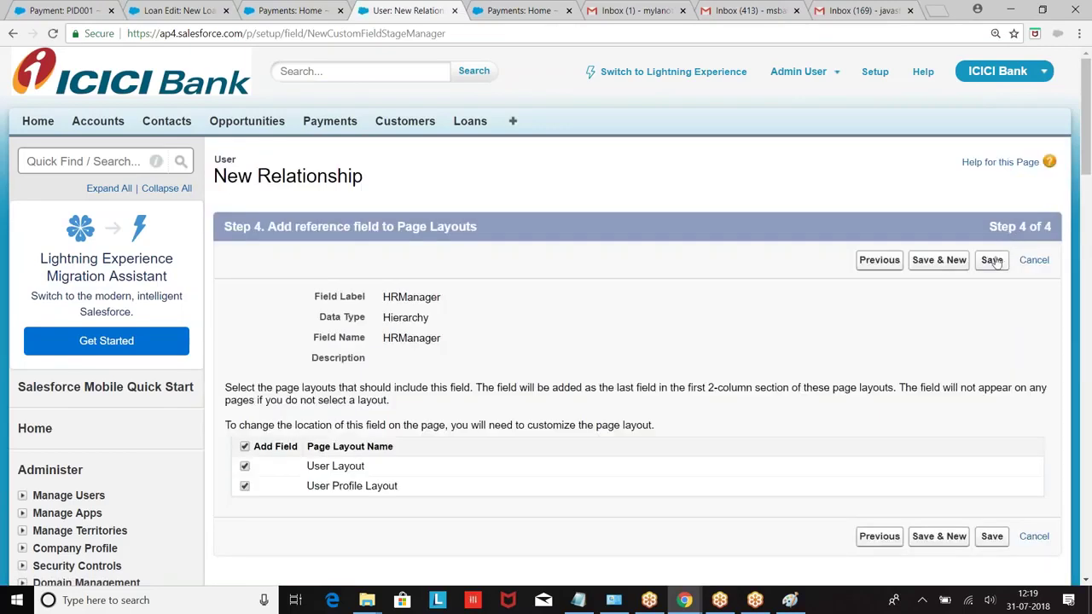
click(994, 260)
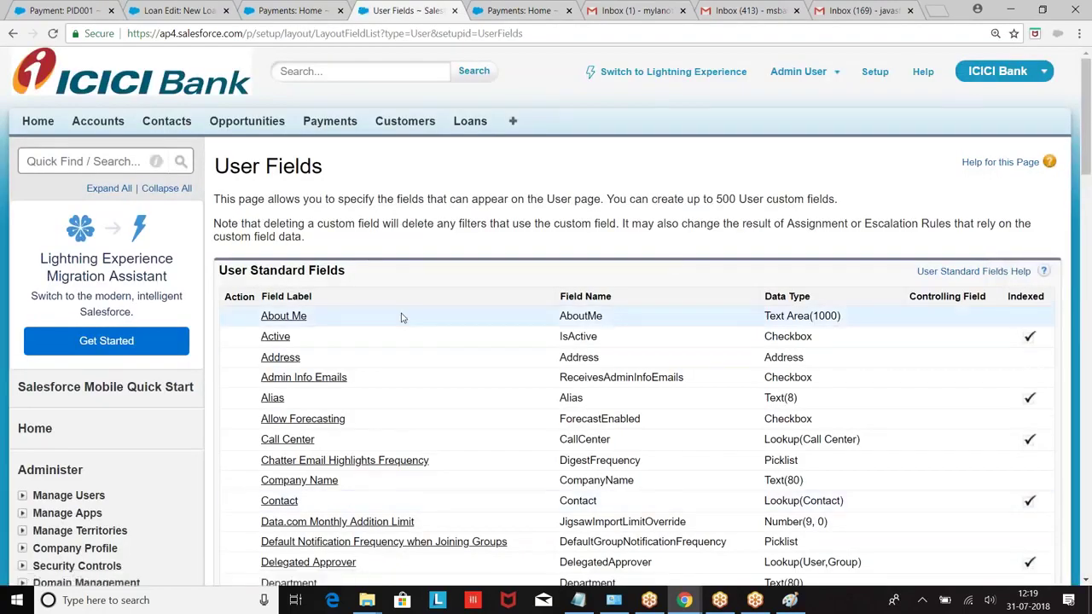
Go to the Users list under Manage Users in Setup and open the form for a new user.
scroll(6, 317, down, 2)
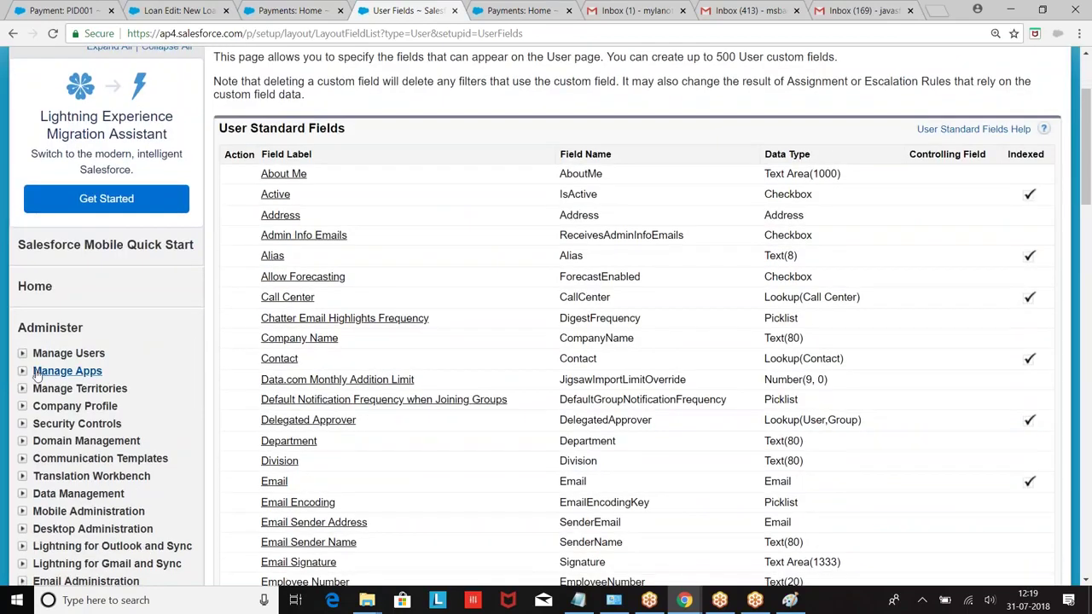
scroll(265, 215, down, 2)
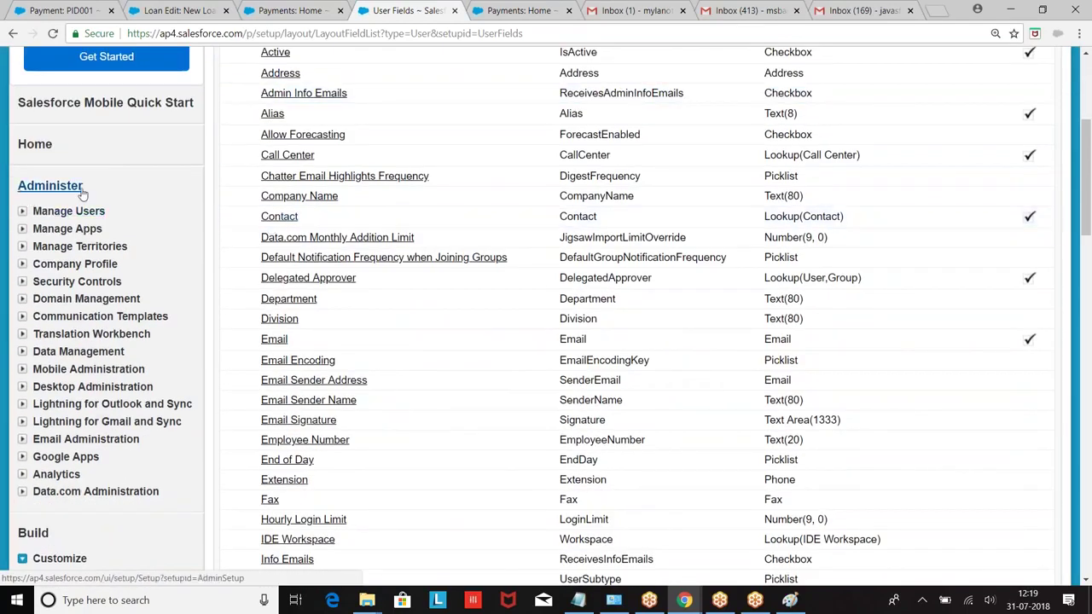
click(21, 212)
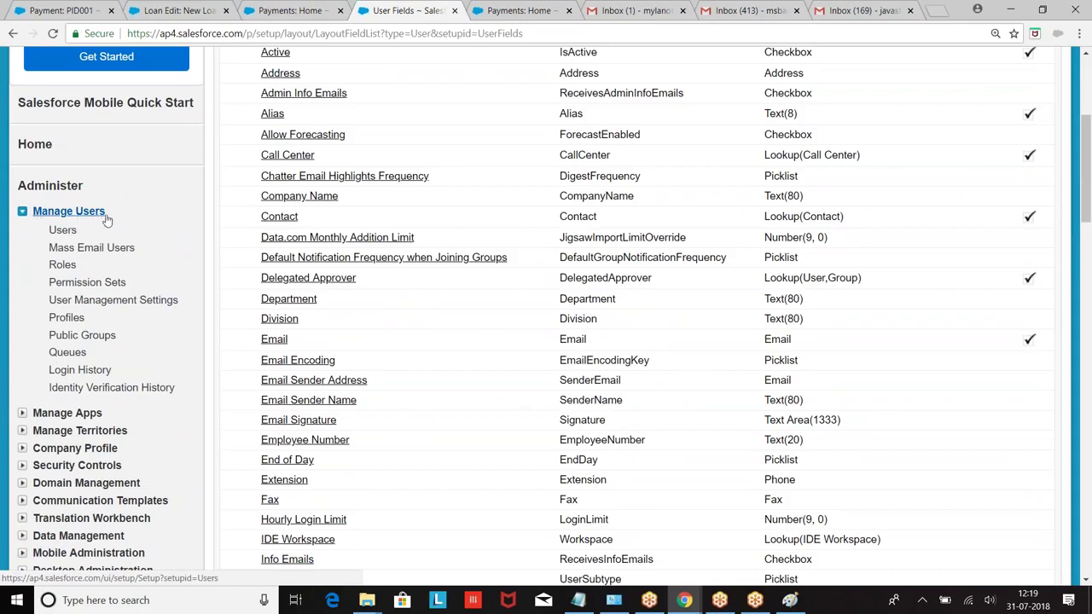
click(57, 231)
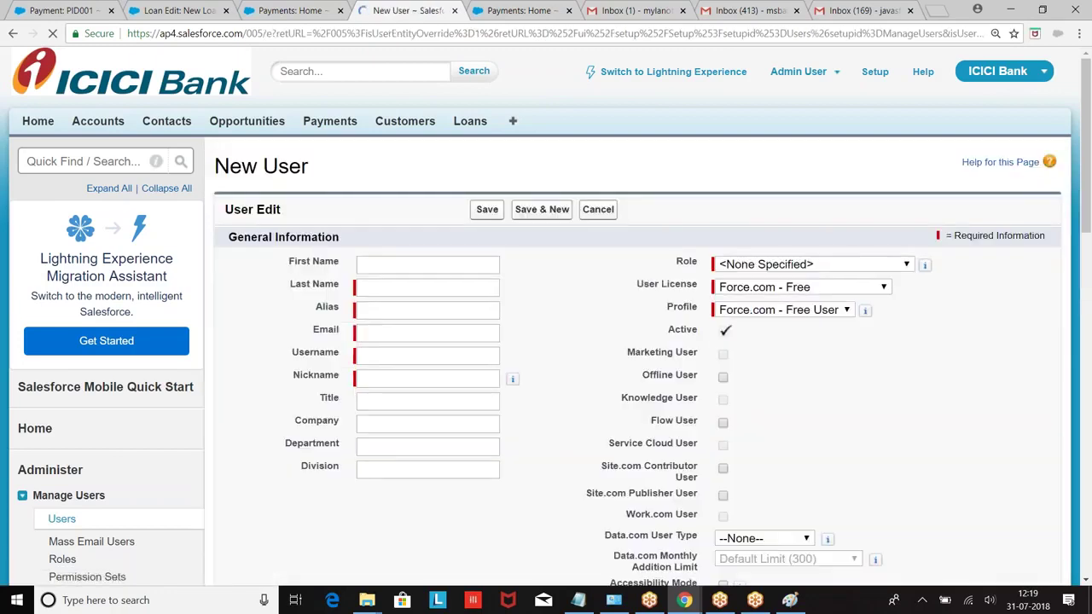
Examine the custom manager fields under Additional Information on the new user form, checking the user lookup of Reporting Manager.
scroll(499, 268, down, 5)
scroll(500, 290, down, 7)
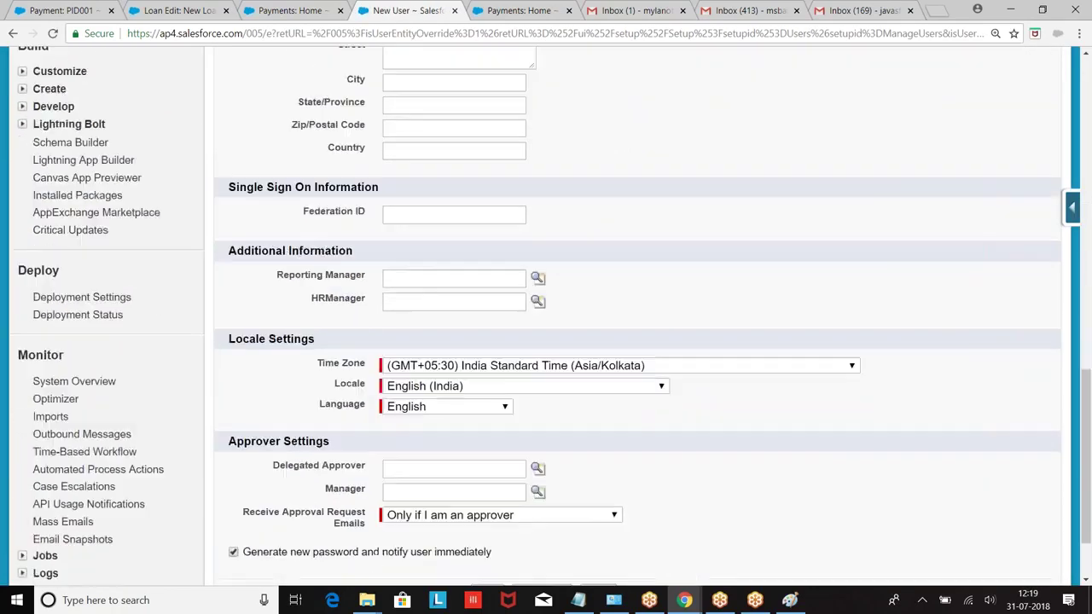
drag(287, 183, 365, 182)
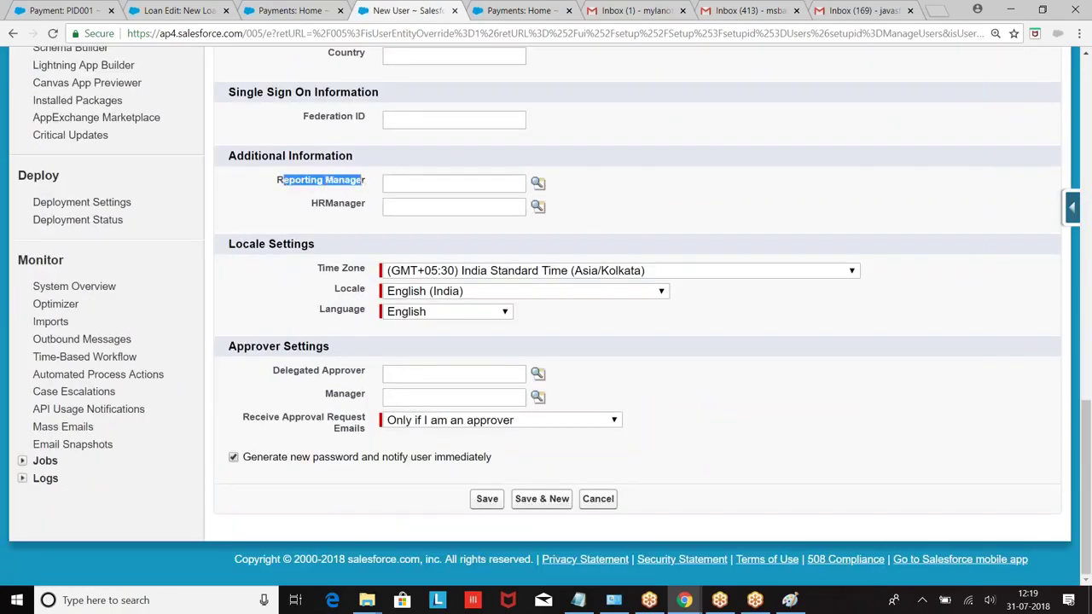
click(538, 183)
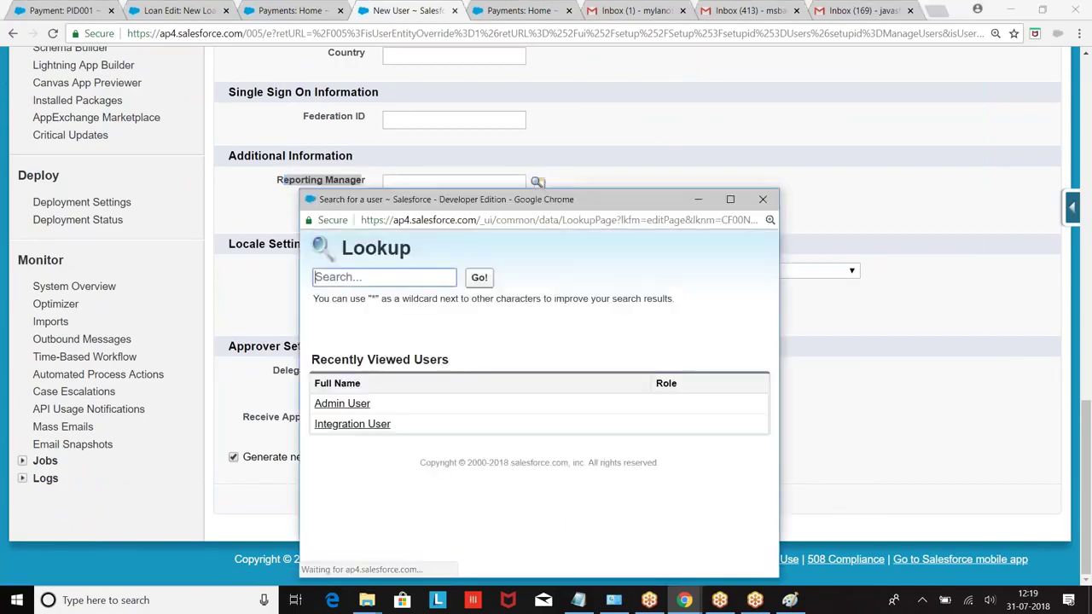
click(762, 199)
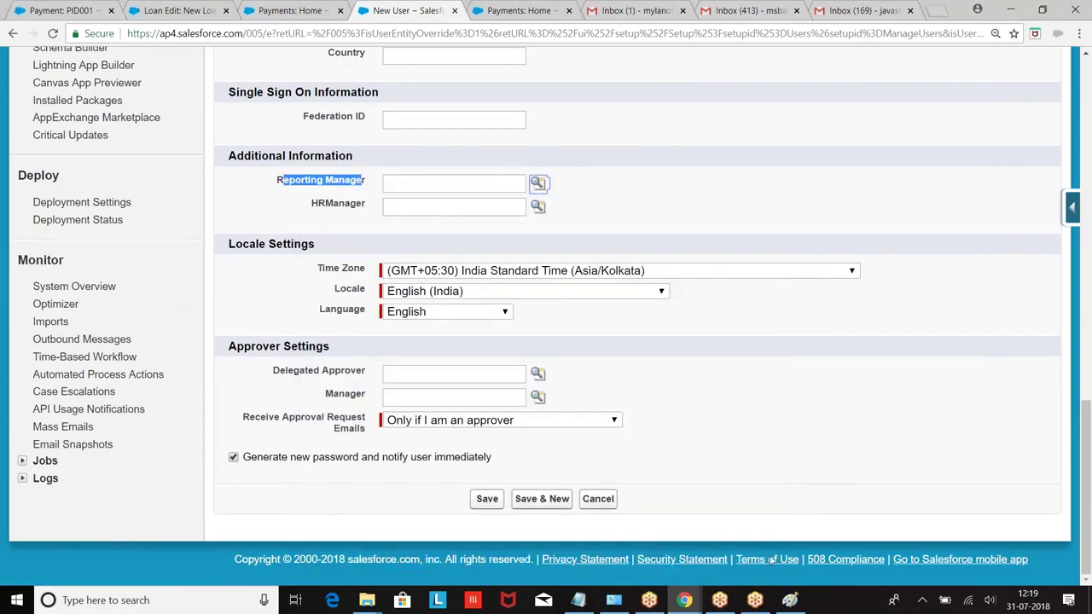
Switch to the Developer Console notes and write point 3 under Hierarchical Relation: "This will create the relation between user to user .".
mouse_move(684, 599)
click(741, 534)
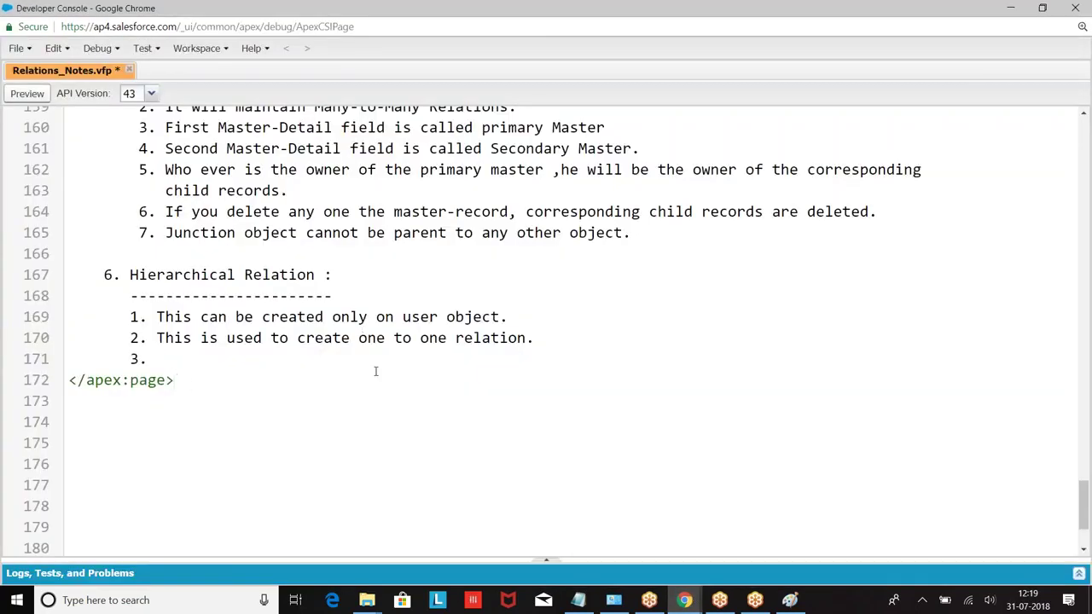
text(This will create the relat)
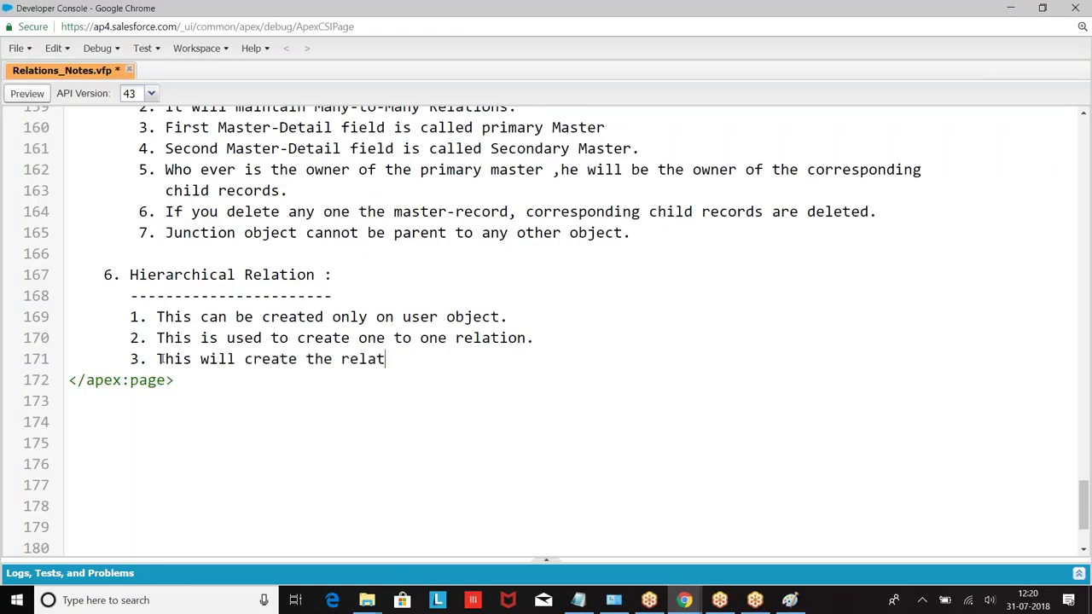
text(ion between )
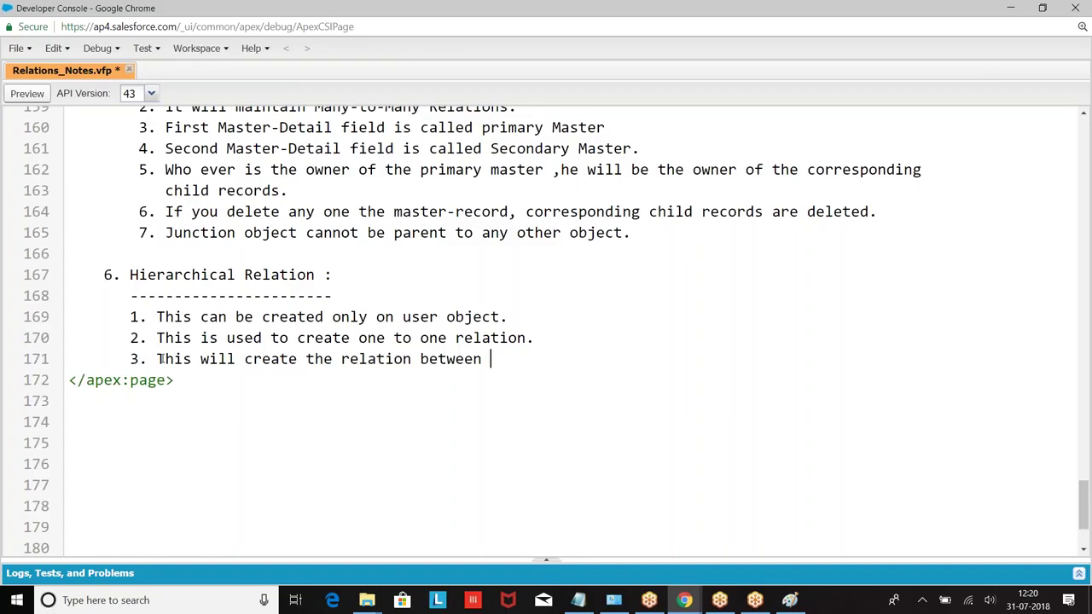
text(user to user)
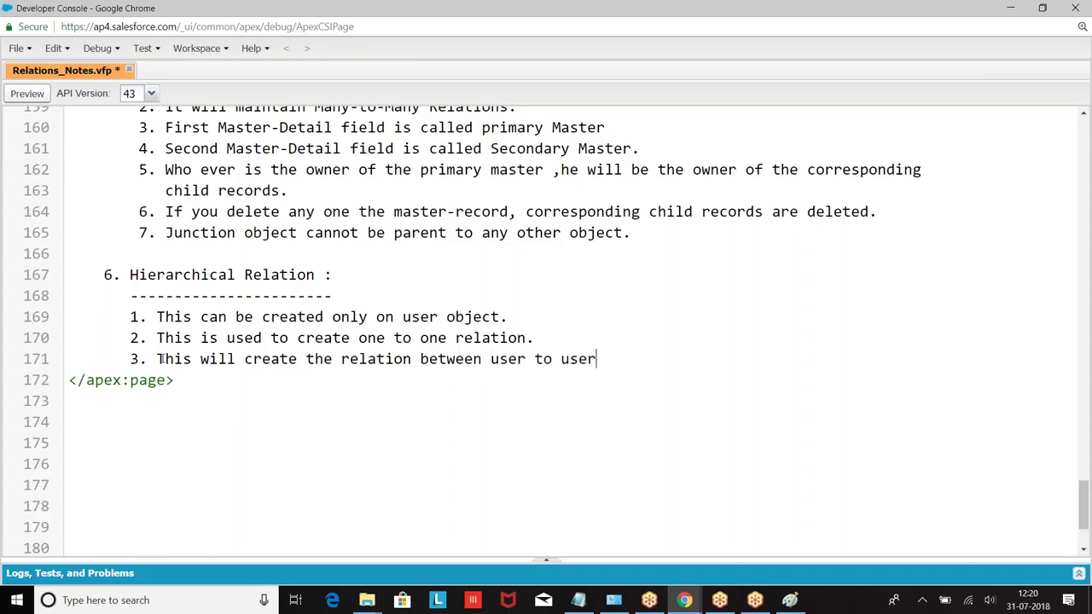
text( .)
key(Return)
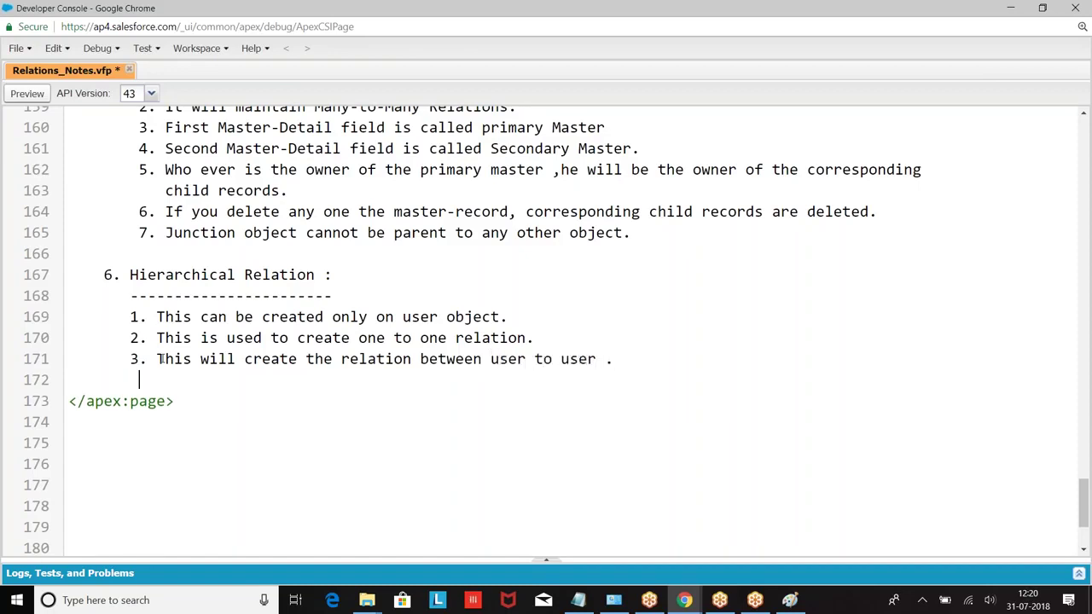
Add point 4 to the Hierarchical Relation notes with the heading "Navigation".
text(4. eet)
key(BackSpace)
key(BackSpace)
key(BackSpace)
text(Nv)
key(BackSpace)
text(avigation)
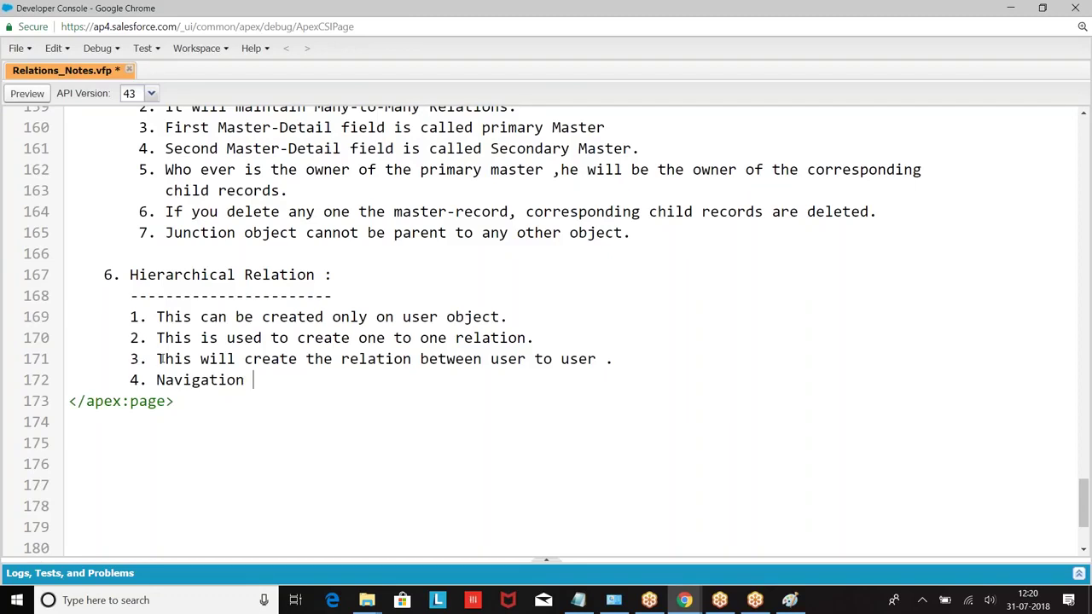
key(Return)
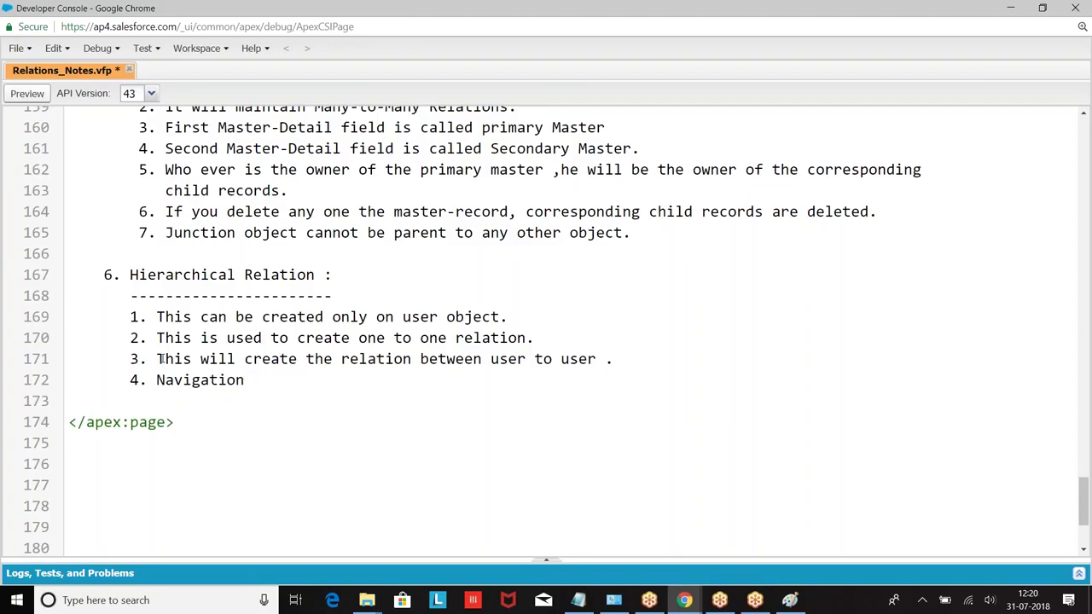
Begin the navigation path under point 4 with Setup, followed by the indented arrow branches Build and Customize.
text(Setup)
key(Return)
key(Tab)
key(Tab)
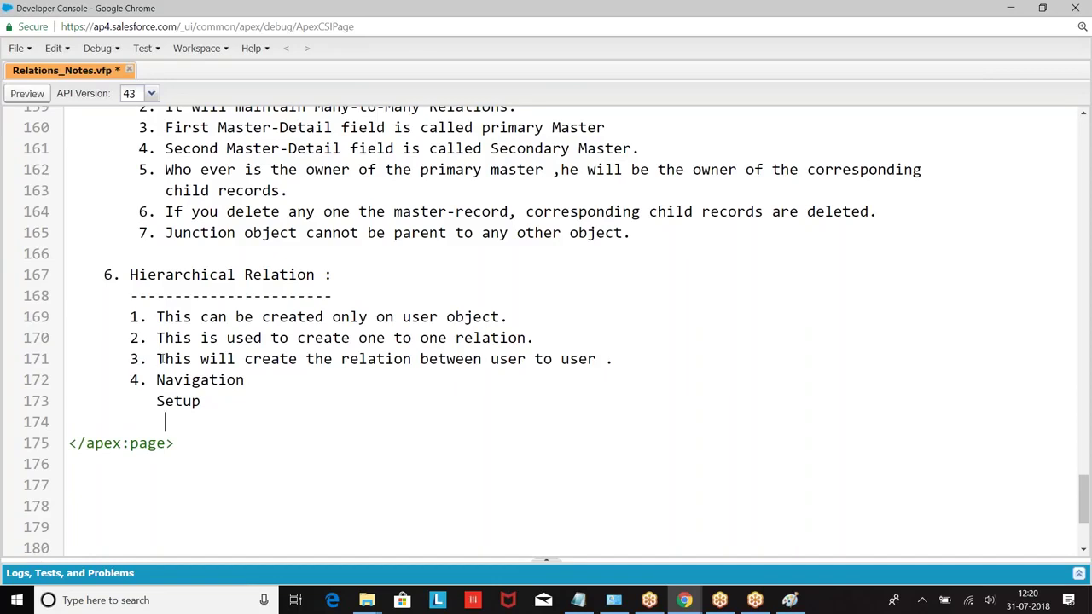
text(|---> Build)
key(Return)
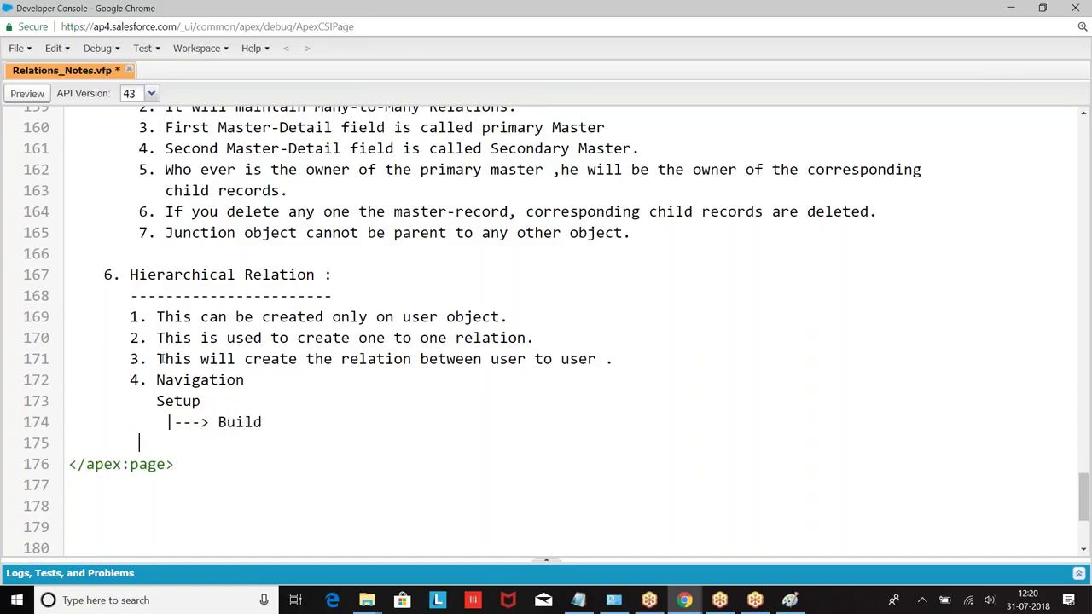
text(|--->Customize)
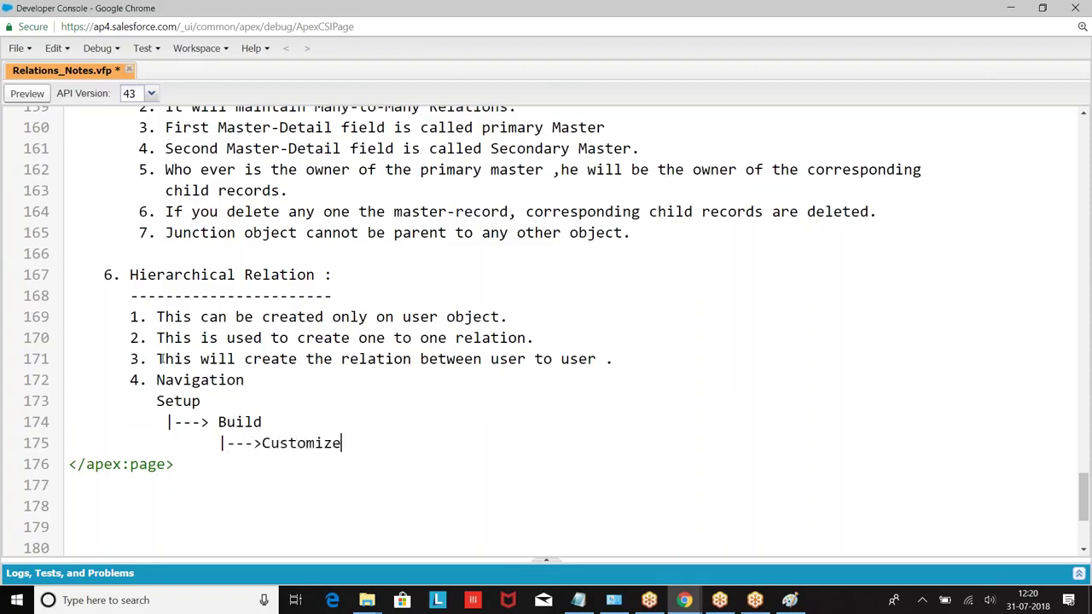
Extend the navigation path below Customize with the indented arrow branches User, Fields and Custom Fields.
key(Return)
text(|)
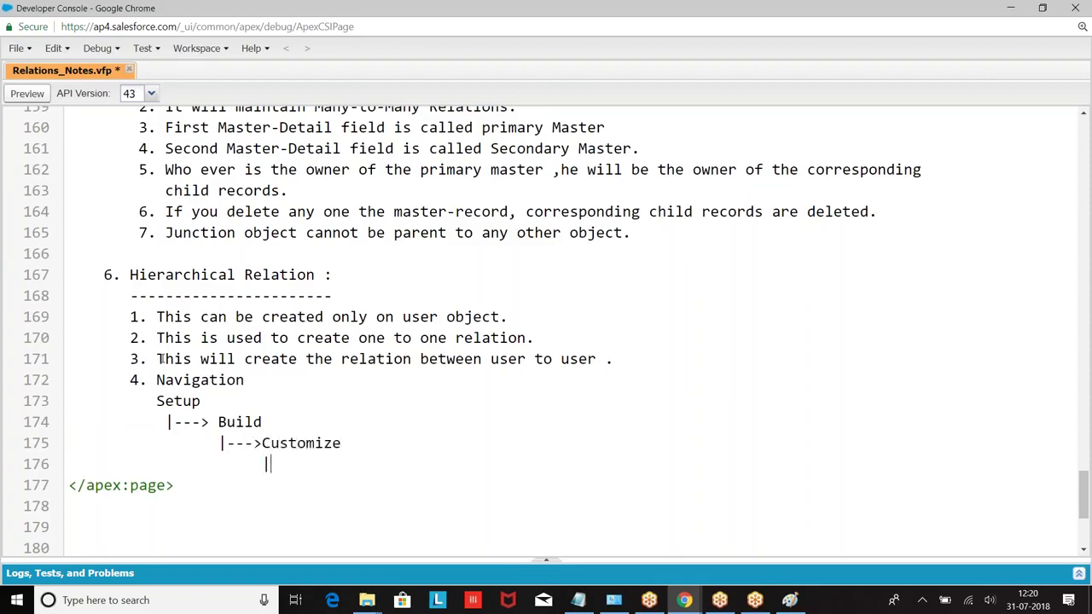
text(---> Users)
key(Return)
text(|)
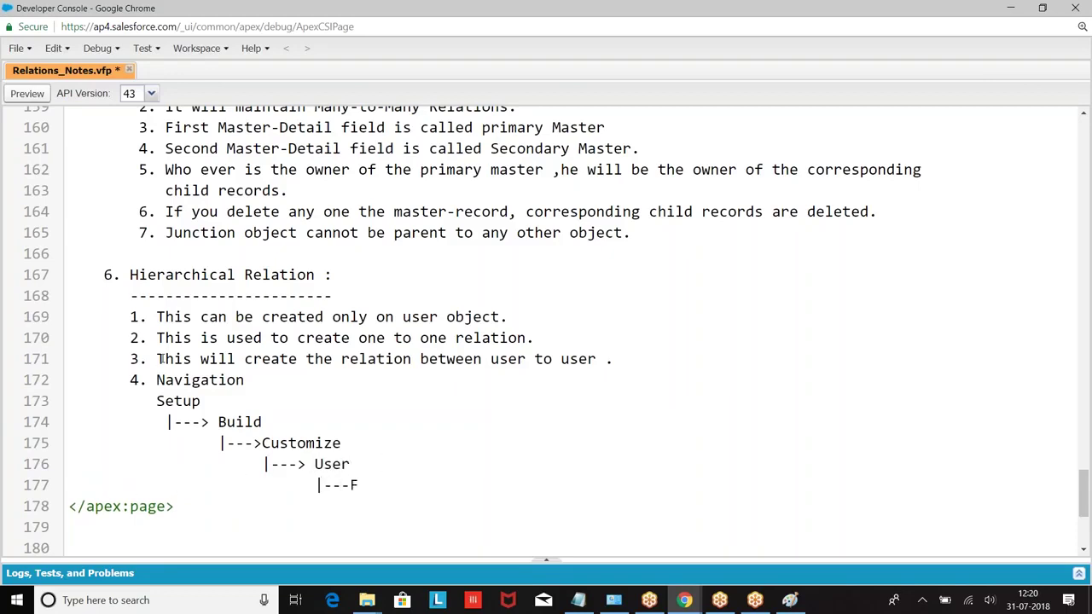
text(--->Fields)
key(Return)
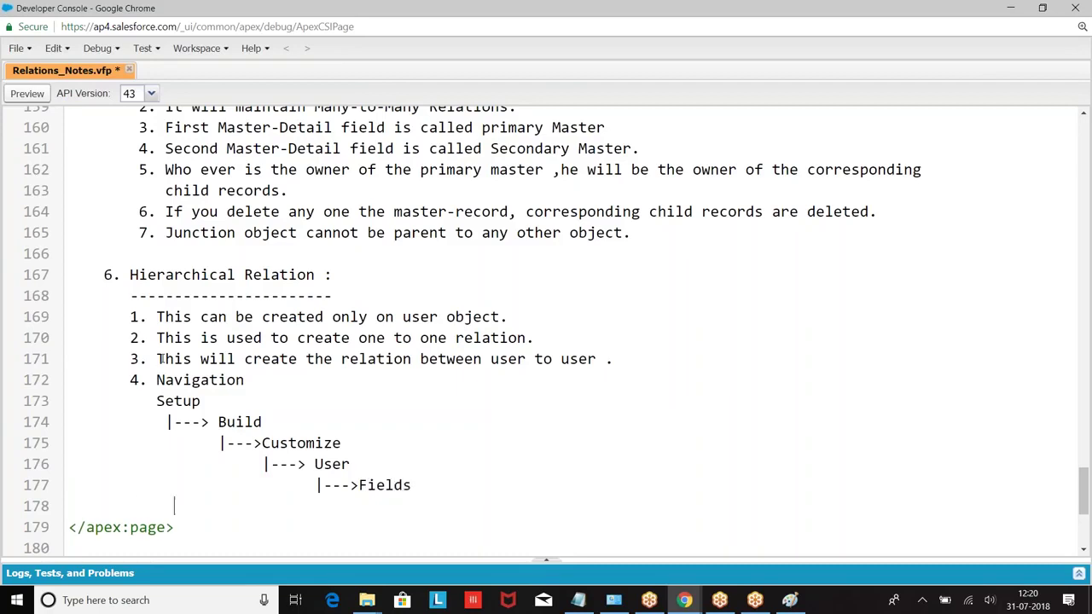
text(|---> Custom Fields)
key(BackSpace)
key(BackSpace)
text(lds)
key(Return)
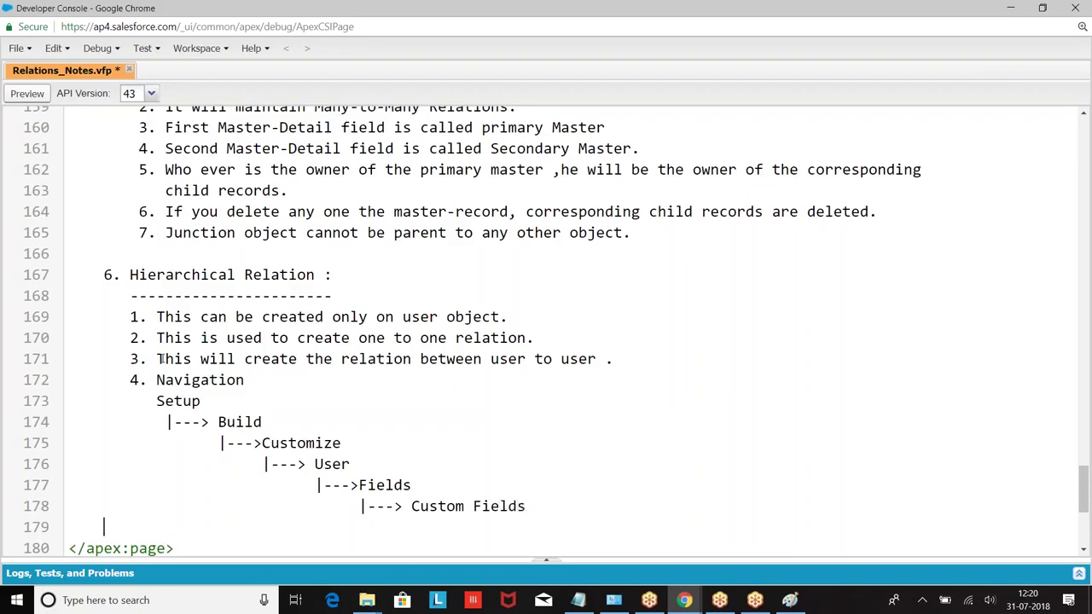
End the point 4 navigation path with the branch "Hierarachical relation ." indented below Custom Fields.
key(Tab)
key(Tab)
key(Tab)
text(|-->Hierara)
key(BackSpace)
key(BackSpace)
text(arachical relation .)
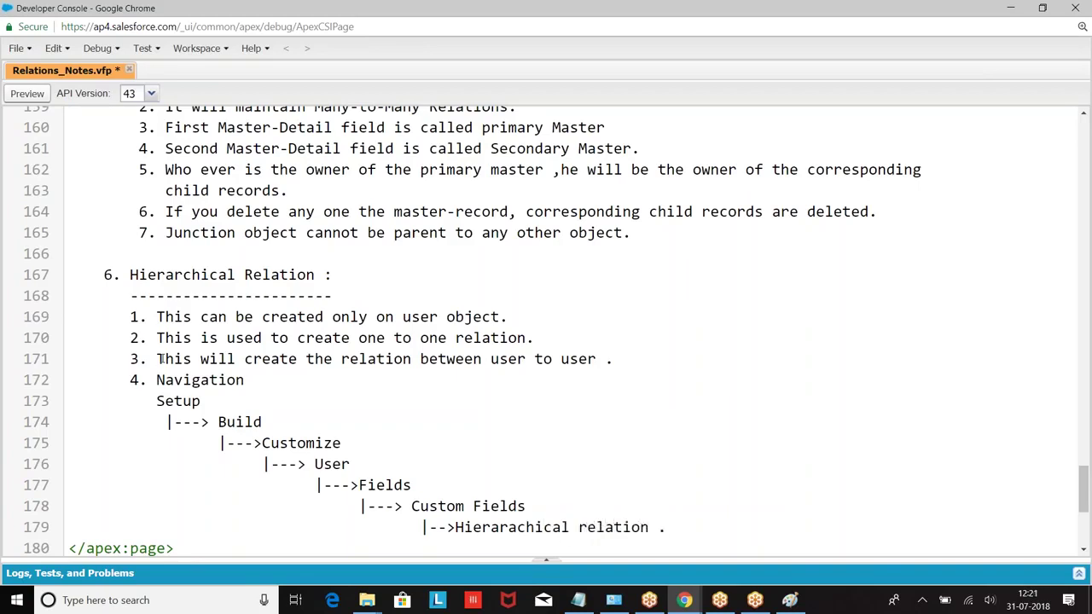
Leave blank lines after the navigation path and add point 5 with the heading "How to check this field".
scroll(161, 359, down, 3)
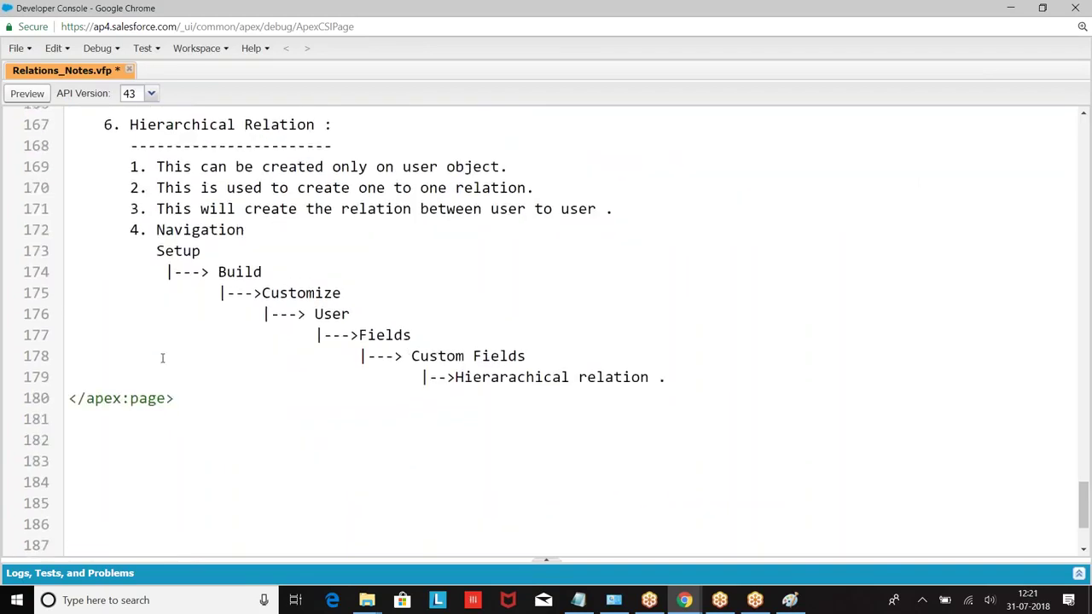
key(Return)
key(Return)
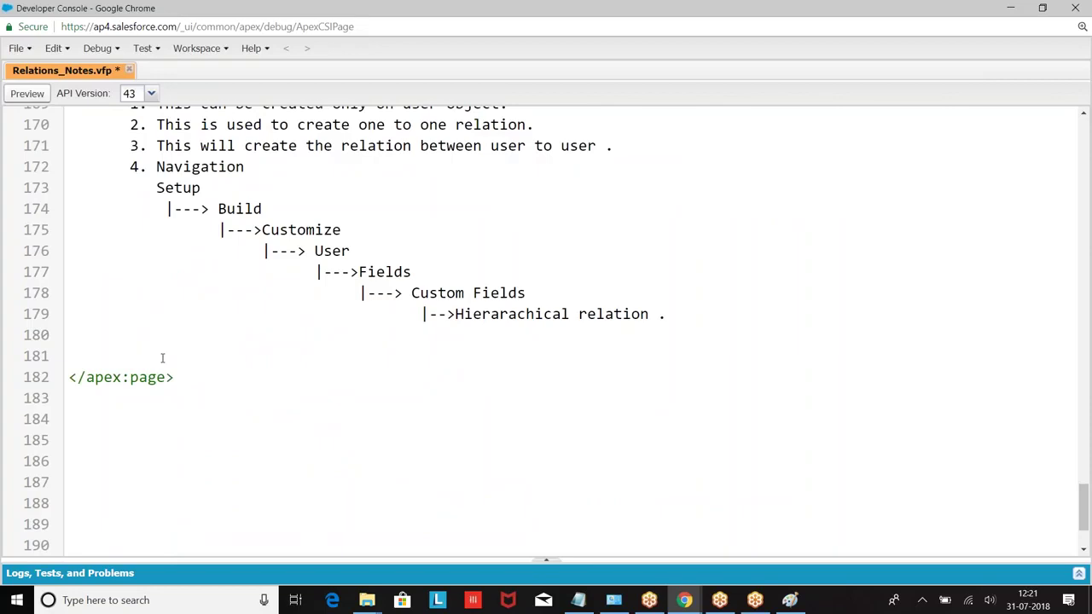
key(Return)
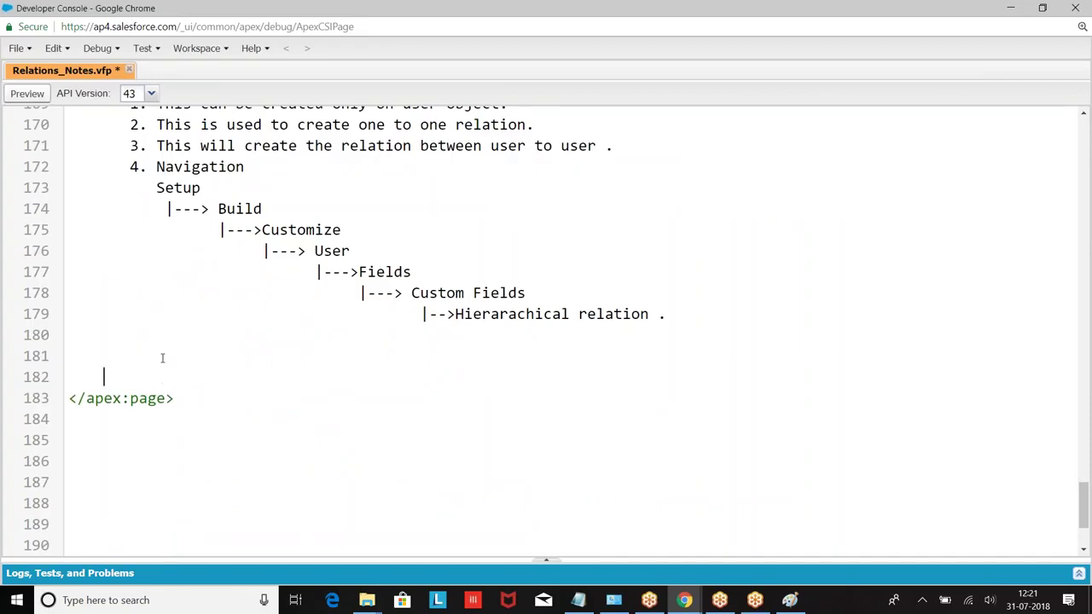
text(5. How to check this fied)
key(BackSpace)
key(BackSpace)
text(eld)
key(Return)
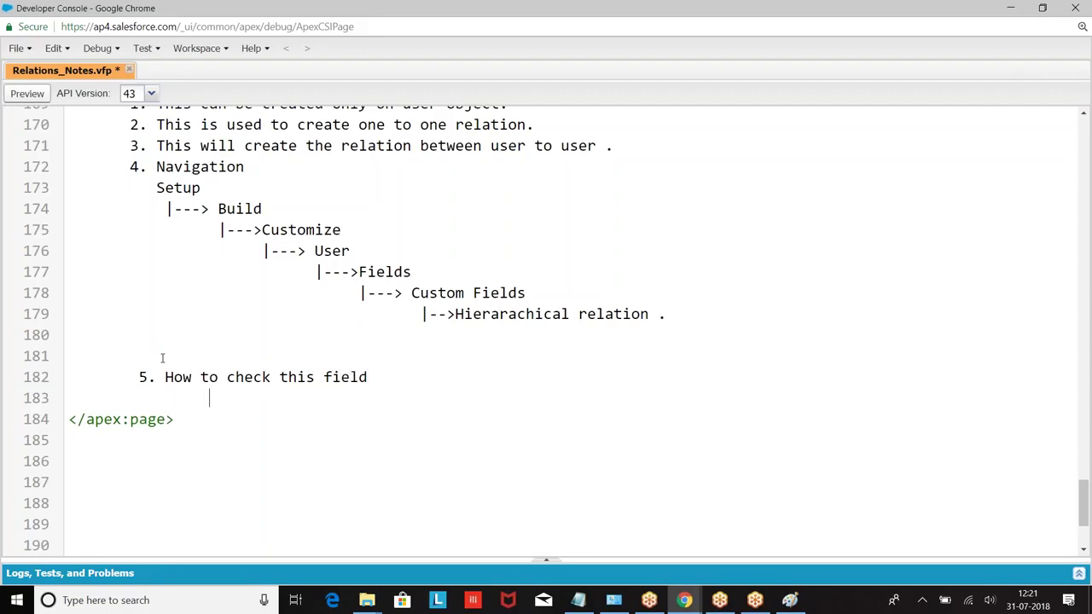
Write the checking path under point 5 as Setup, Adminster, Manage Users and Users on indented arrow lines.
text(Setup)
key(Return)
text(|---> Adminste)
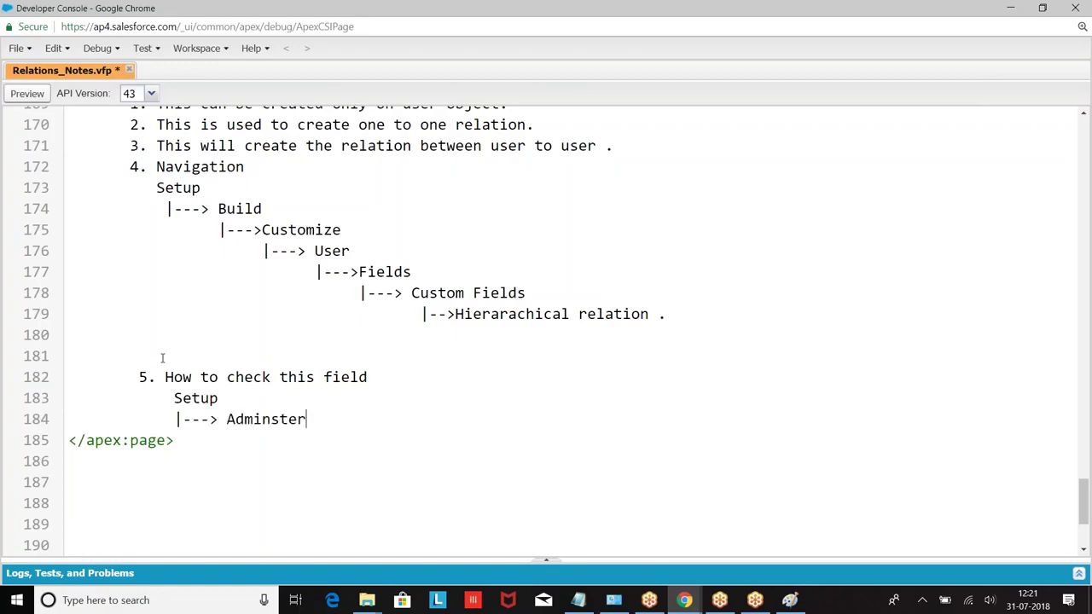
text(r)
key(Return)
text(|---> Manager)
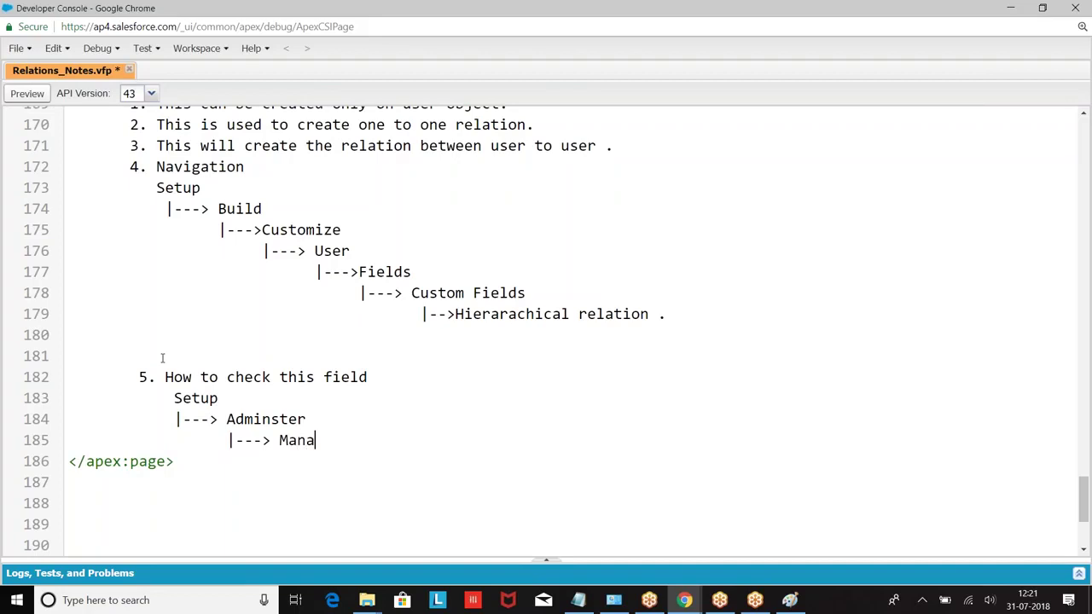
key(BackSpace)
text(Users)
key(Return)
text(|-)
text(sers)
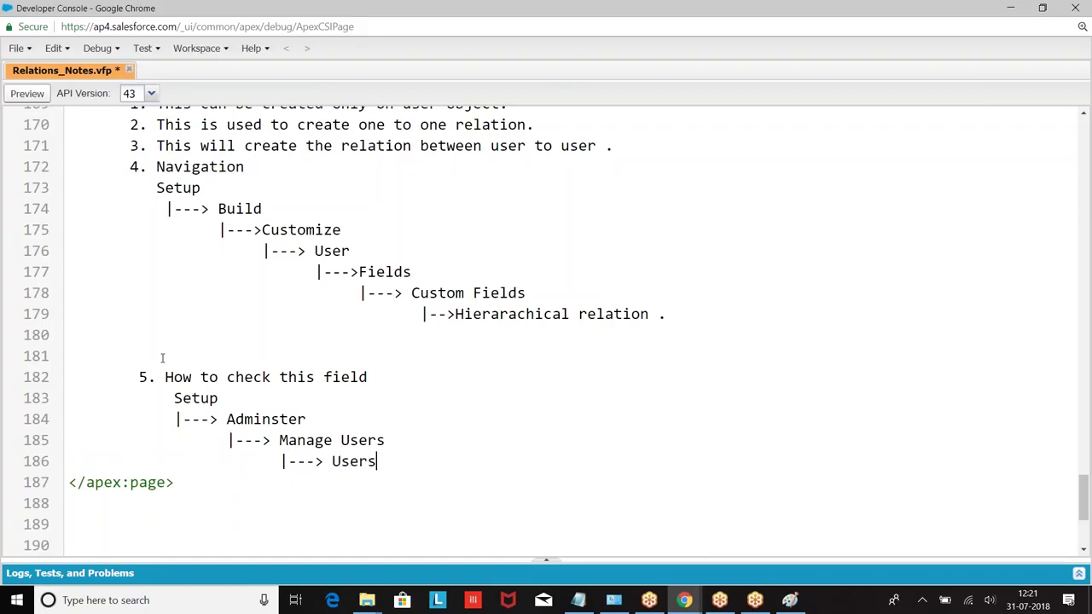
Finish the point 5 path with an arrow branch "New" indented below Users.
key(Return)
key(Tab)
key(Tab)
key(Tab)
key(Tab)
key(Tab)
key(Tab)
key(BackSpace)
text(|---> Nw)
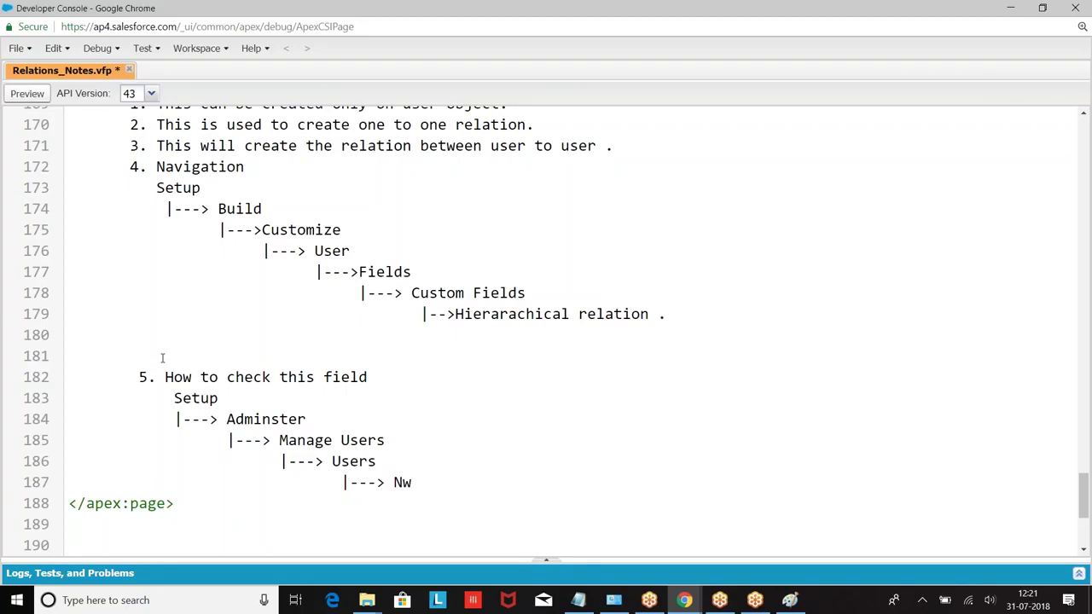
key(BackSpace)
text(ew)
Review the Hierarchical Relation notes and save the Relations_Notes.vfp file.
scroll(401, 315, down, 1)
scroll(401, 333, up, 2)
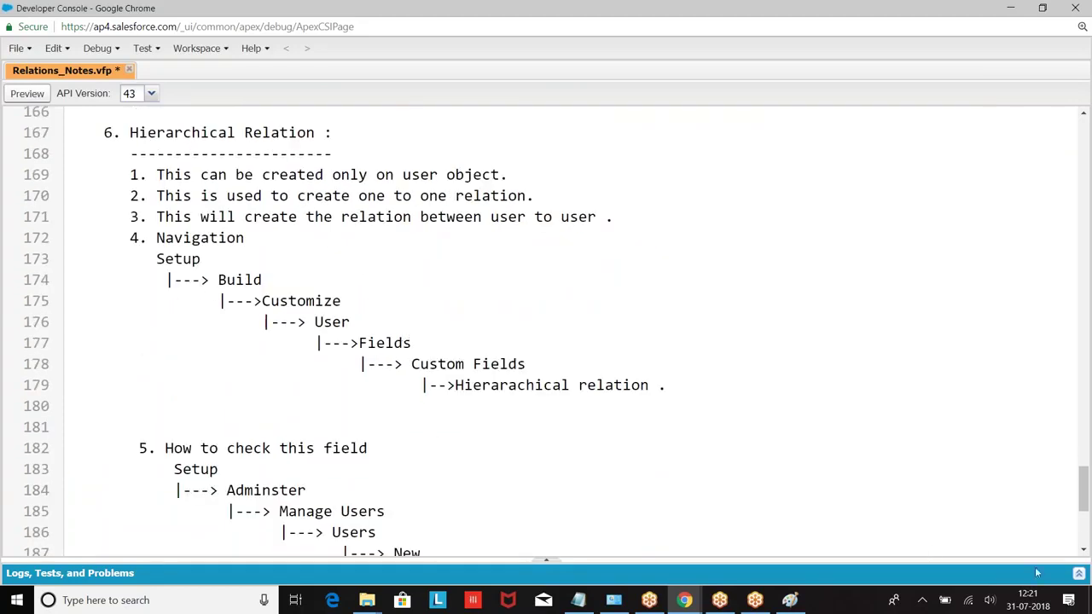
click(1079, 573)
key(ctrl+s)
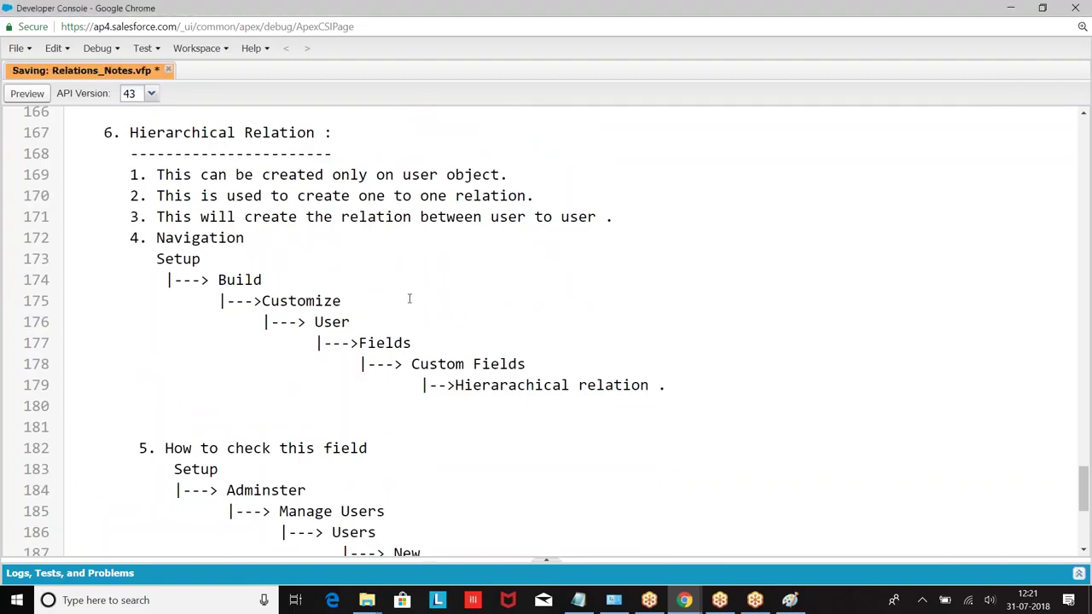